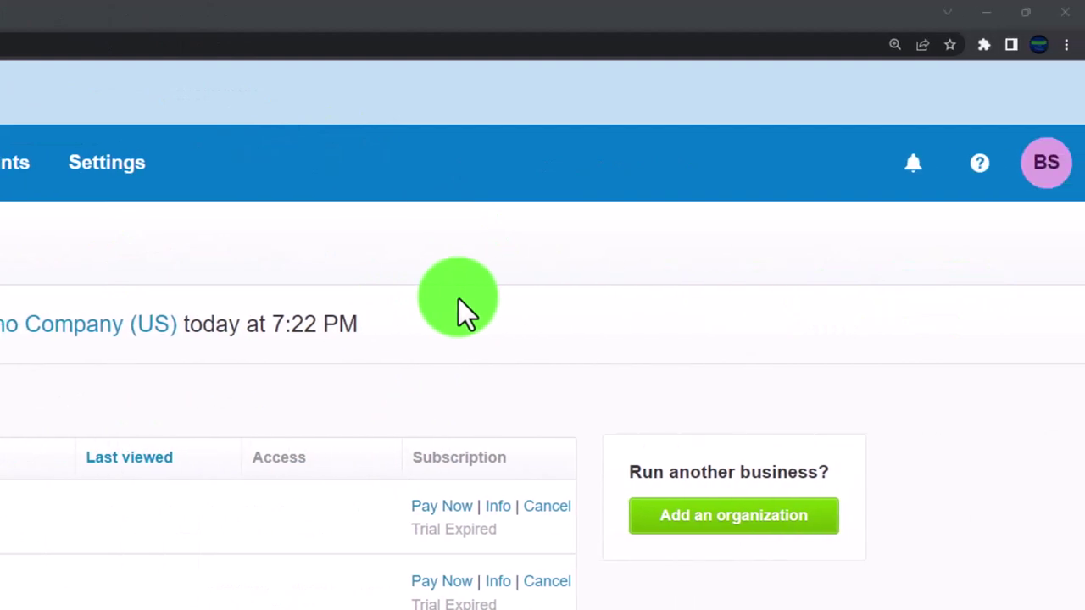
Reset the demo company's data and hide the Get to know Xero banner on its dashboard
key("ctrl+plus")
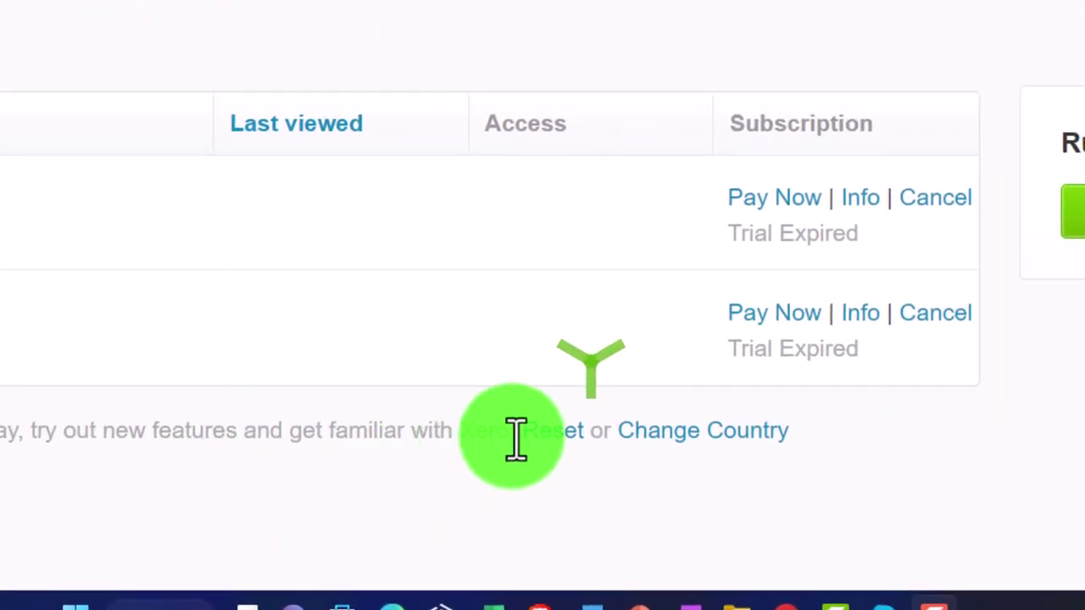
left_click(543, 432)
left_click(598, 174)
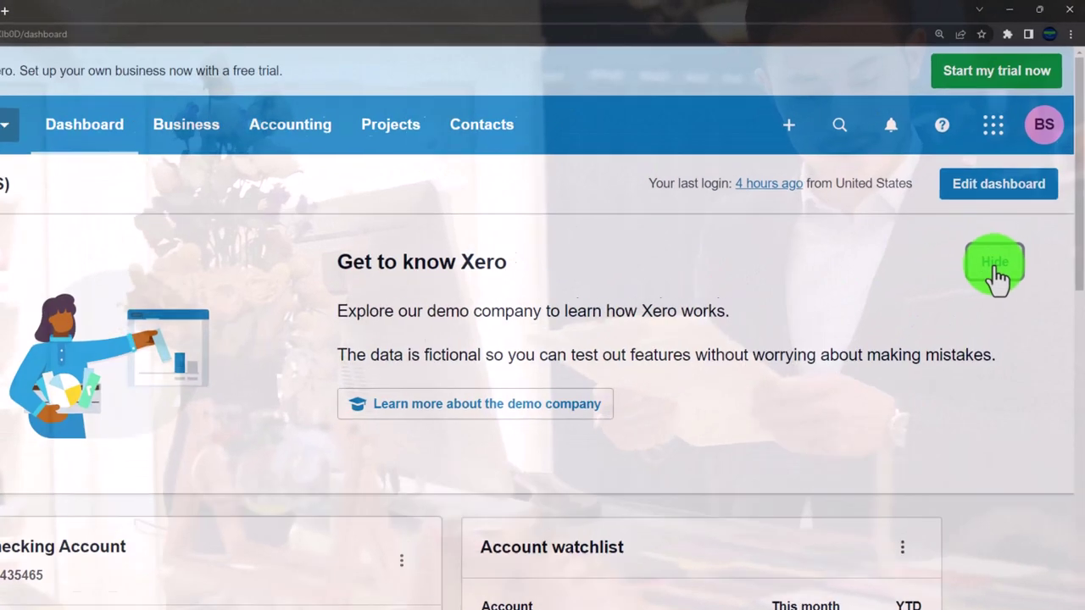
left_click(996, 270)
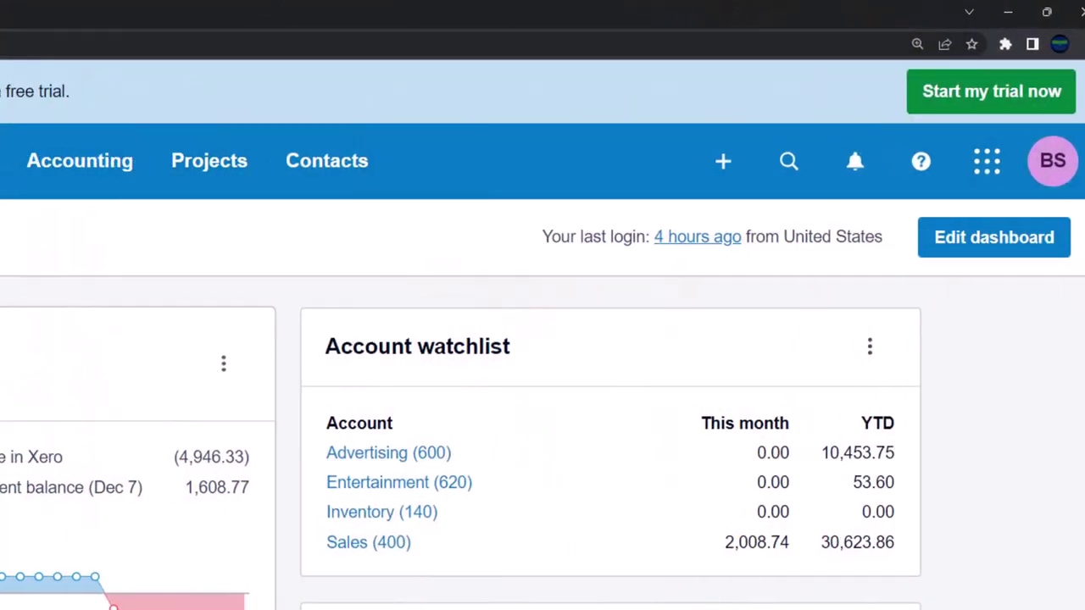
Duplicate the Demo Company (US) dashboard page twice so that three browser tabs are open
right_click(37, 16)
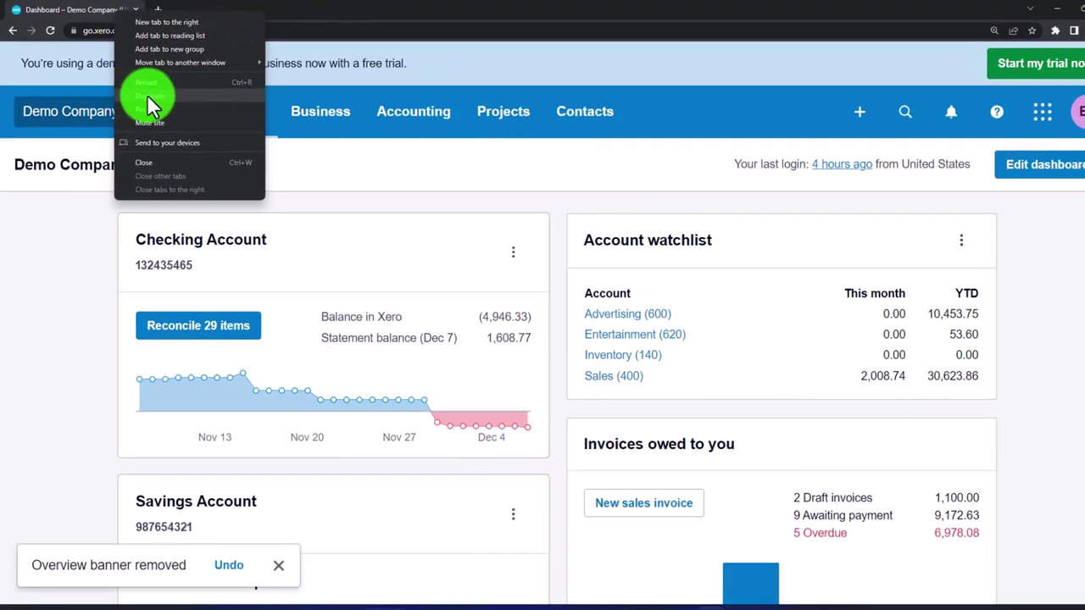
left_click(89, 150)
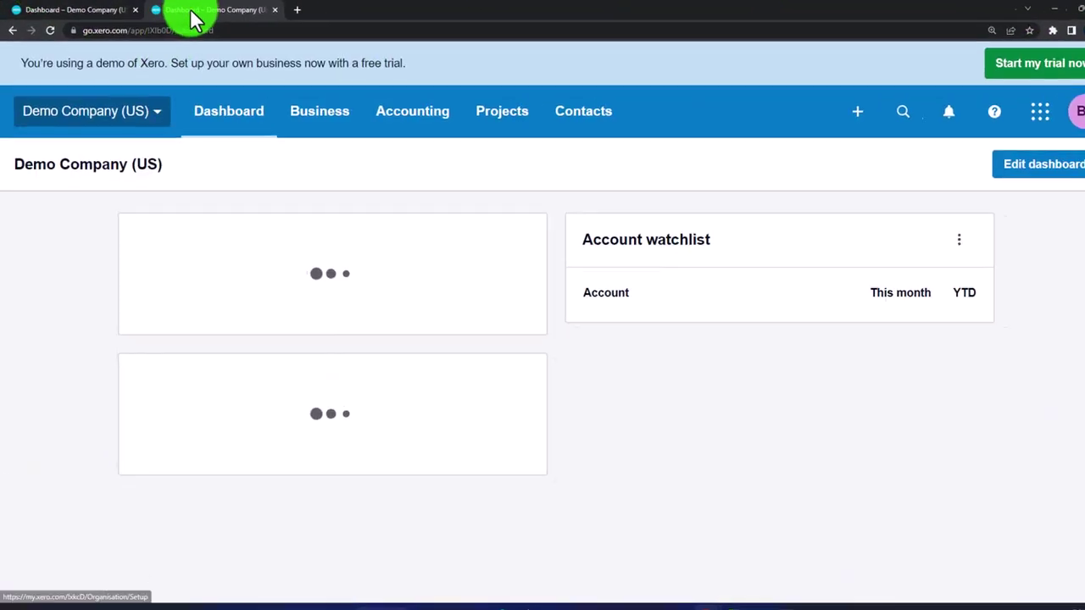
right_click(187, 17)
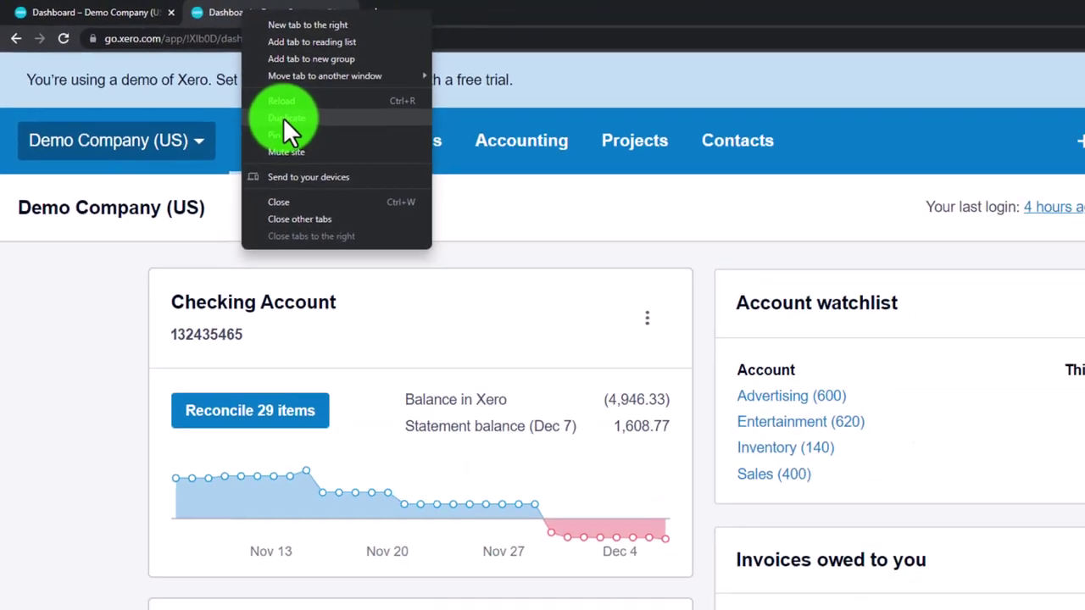
left_click(353, 146)
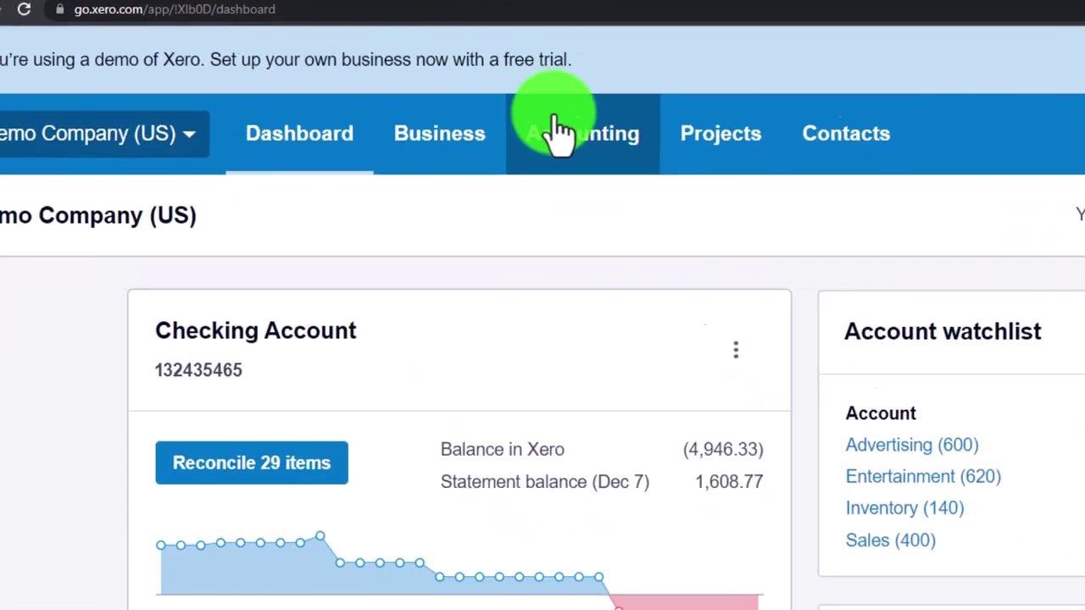
Open the Balance Sheet report in the second browser tab and the Income Statement (Profit and Loss) in the third
left_click(731, 197)
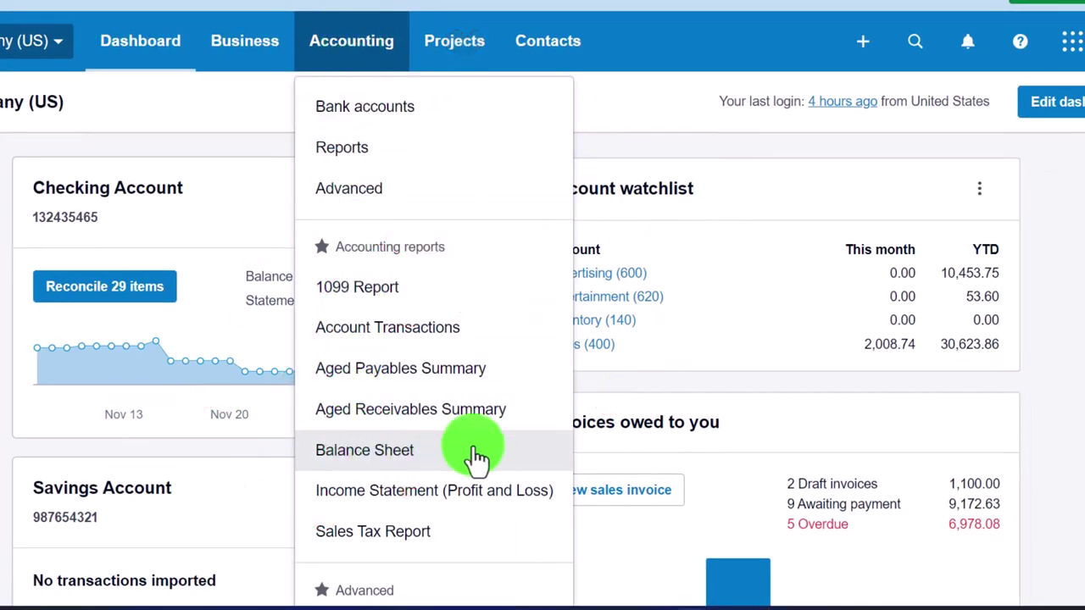
left_click(477, 458)
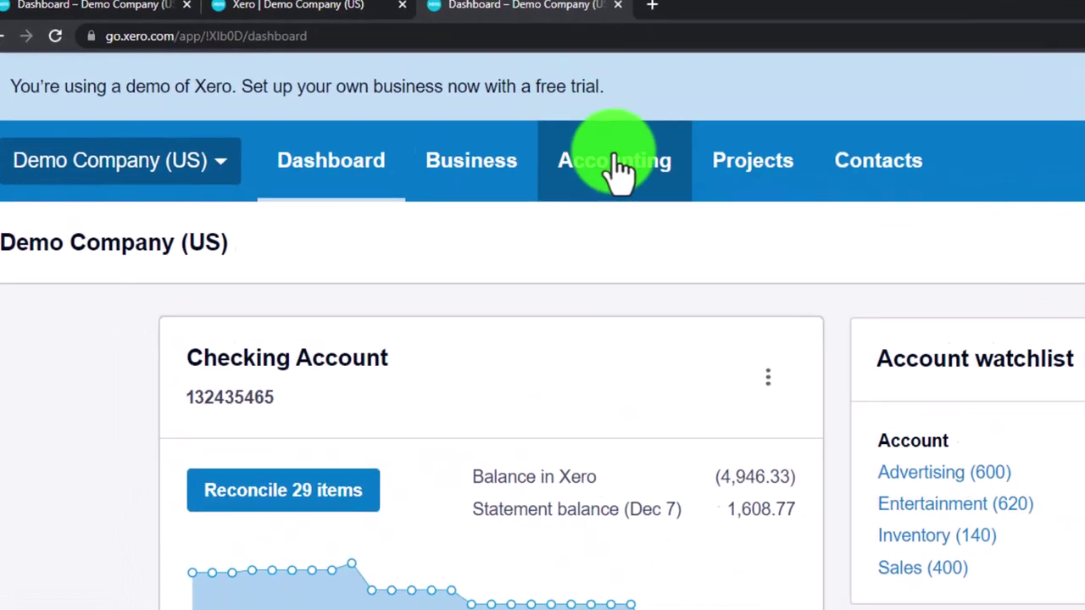
left_click(661, 180)
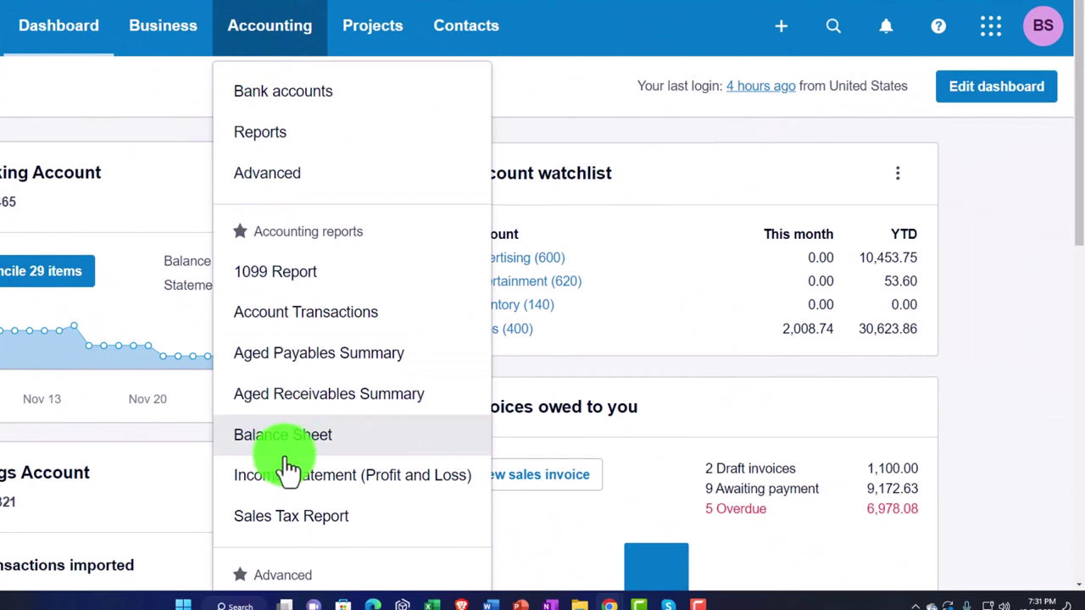
left_click(434, 477)
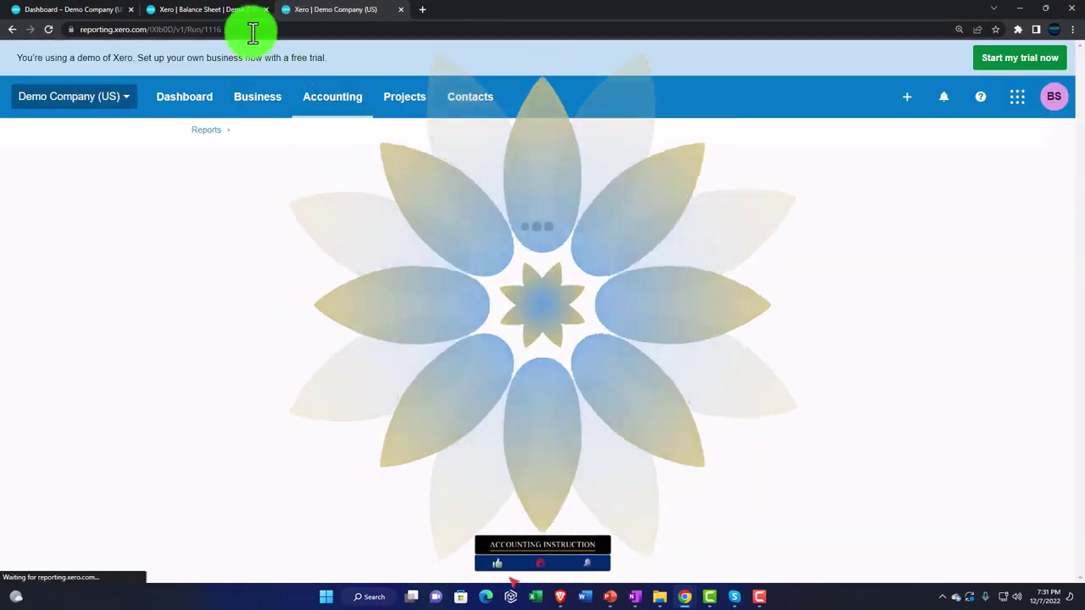
Set the Balance Sheet report's date to the custom date Dec 31, 2022 and update the report
left_click(232, 18)
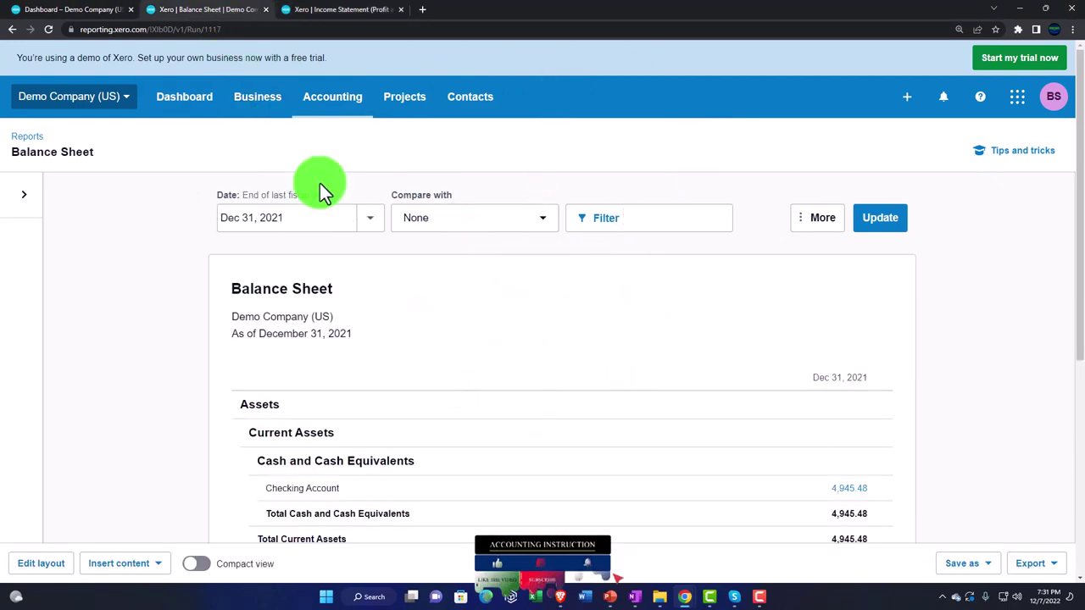
left_click(368, 220)
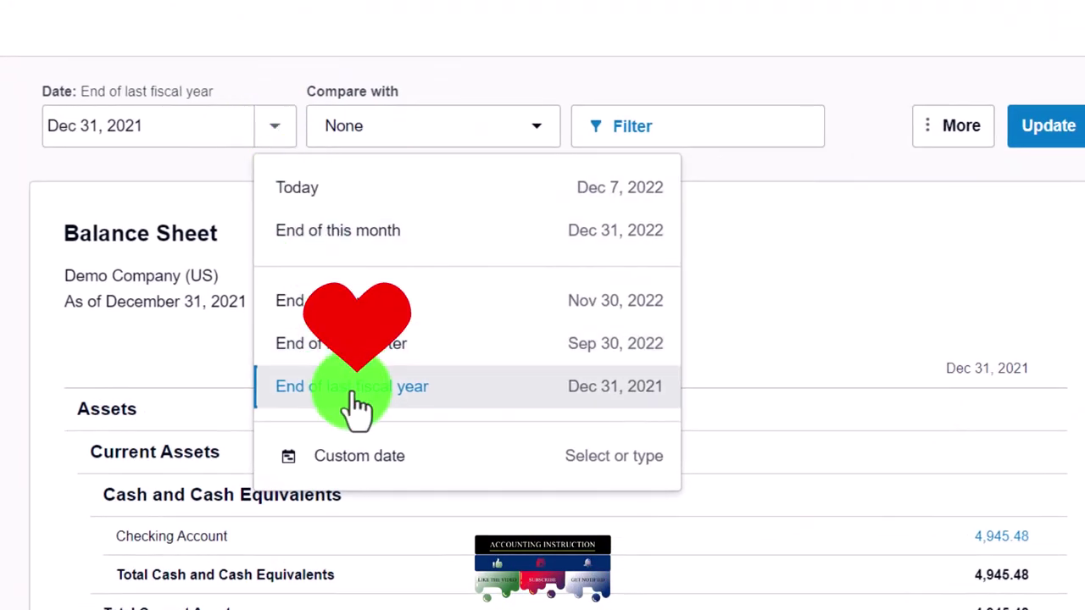
left_click(375, 458)
left_click(280, 197)
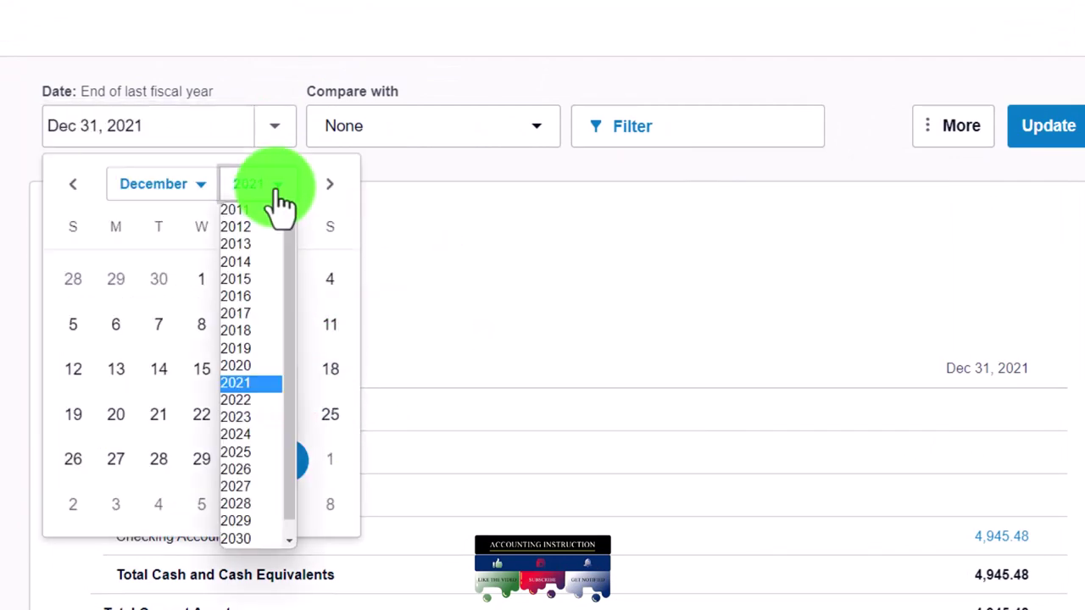
left_click(265, 406)
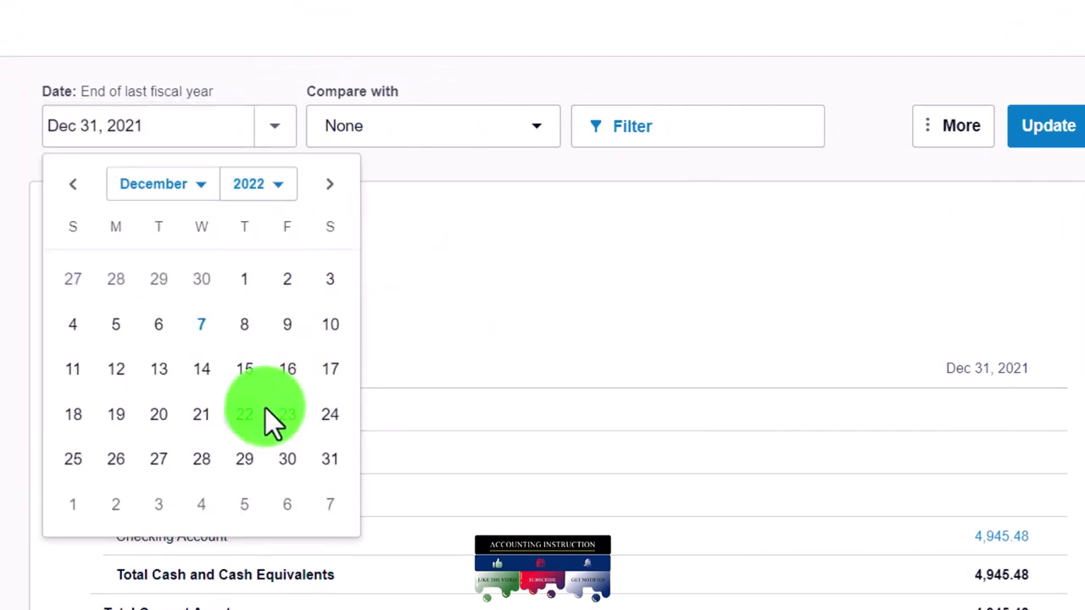
left_click(327, 458)
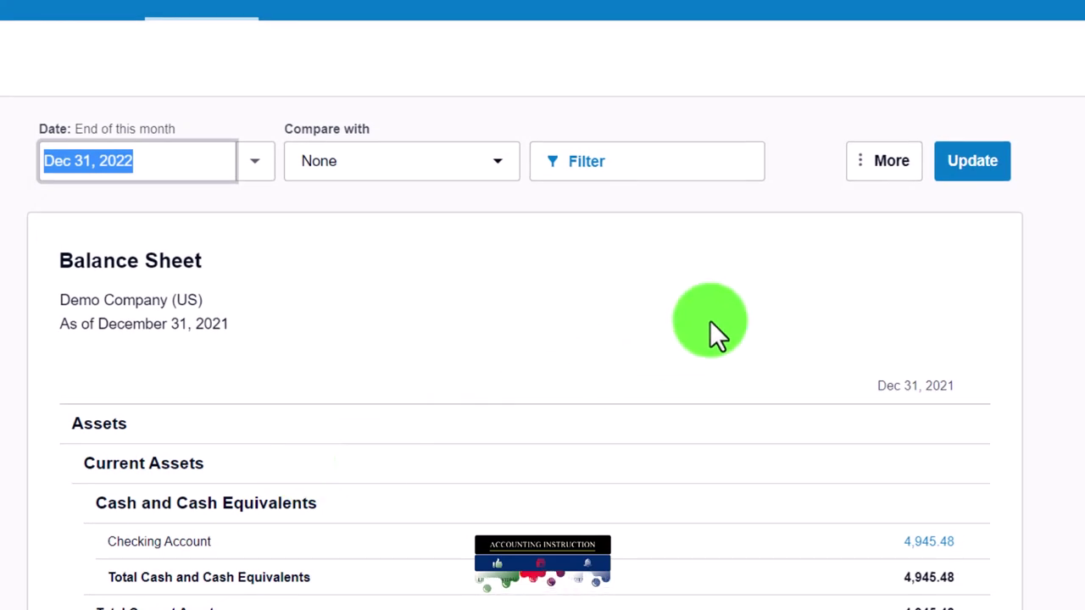
left_click(958, 179)
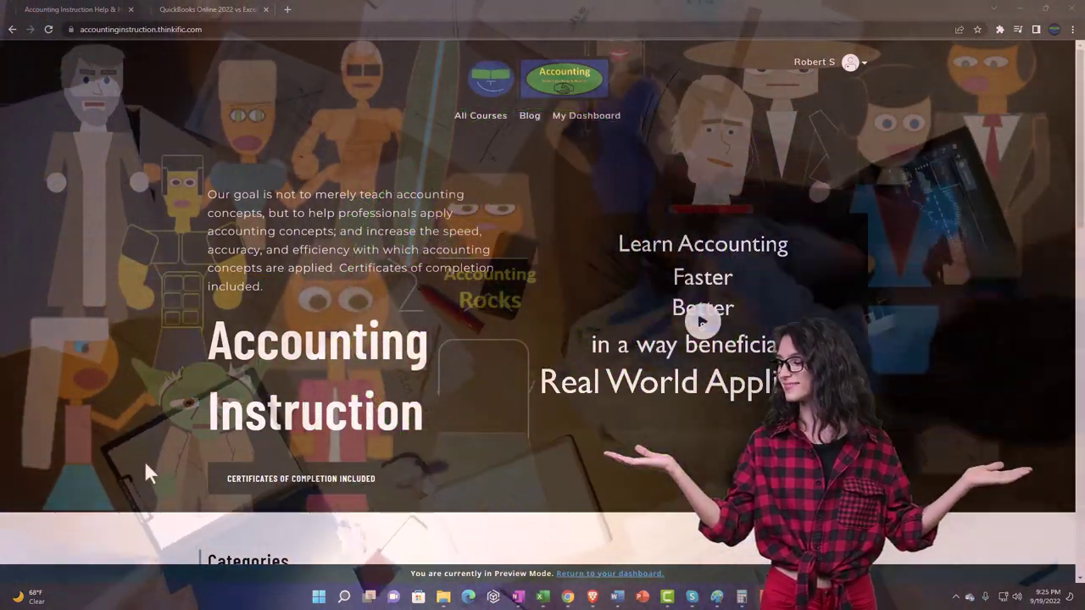
Browse the course categories on the Accounting Instruction site and the lesson sections of the QuickBooks Online 2022 course
scroll(145, 464, "down", 7)
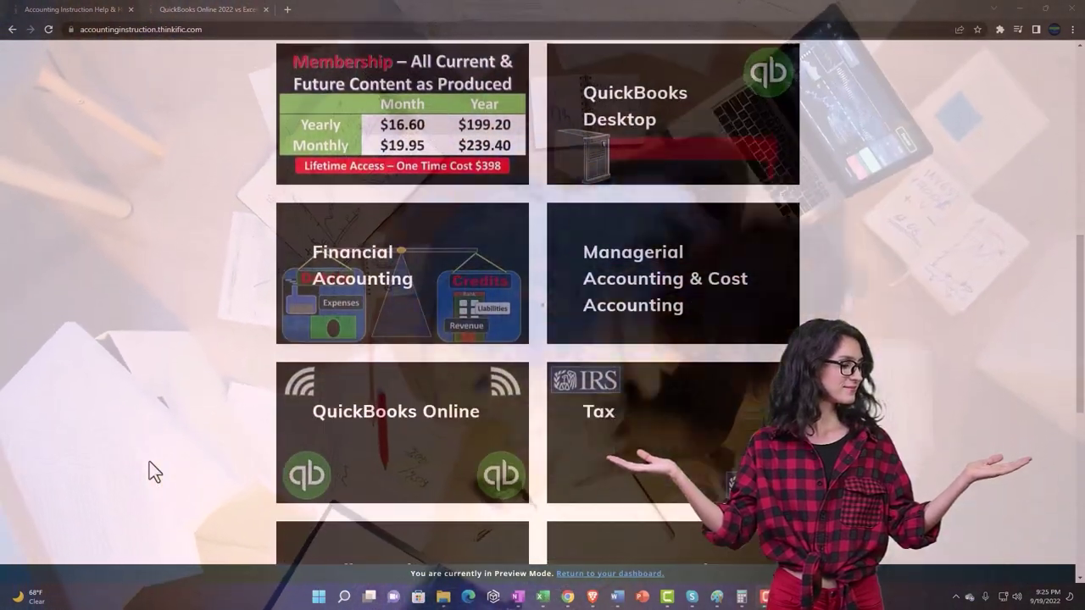
scroll(149, 464, "down", 5)
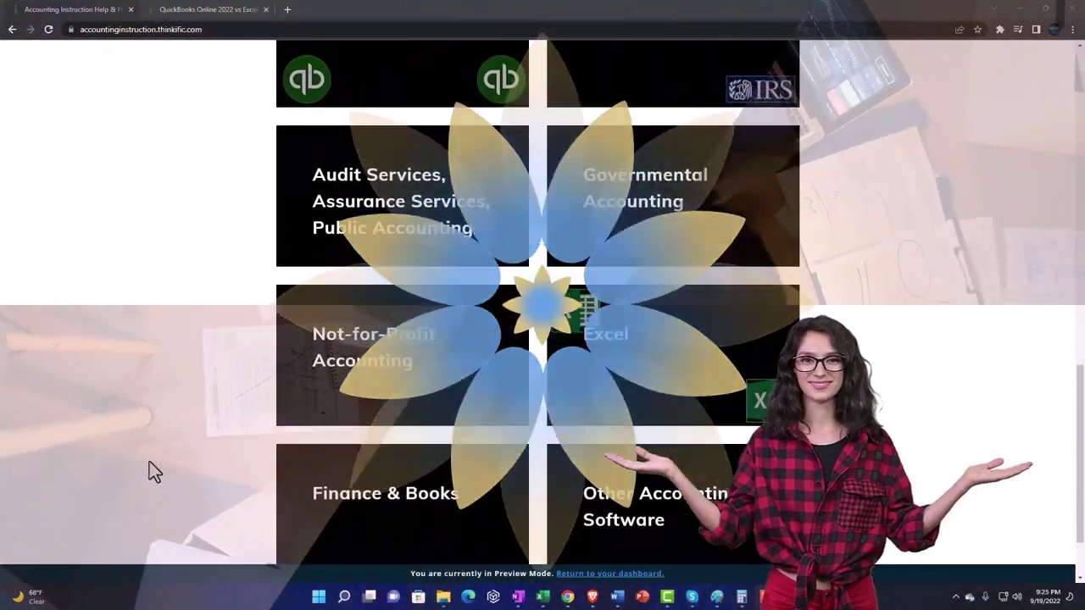
scroll(149, 465, "down", 1)
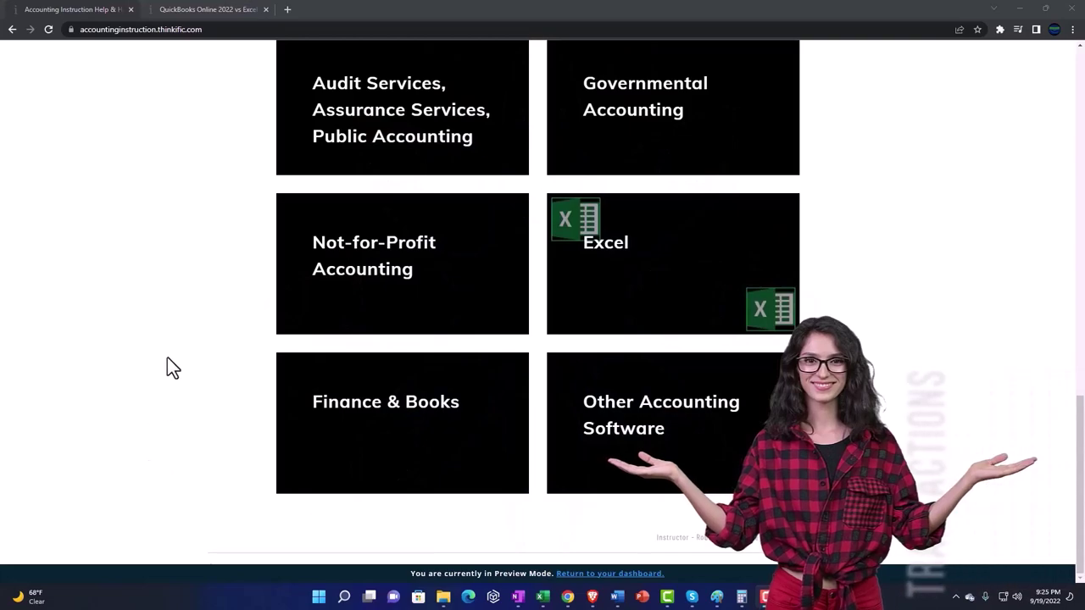
left_click(196, 10)
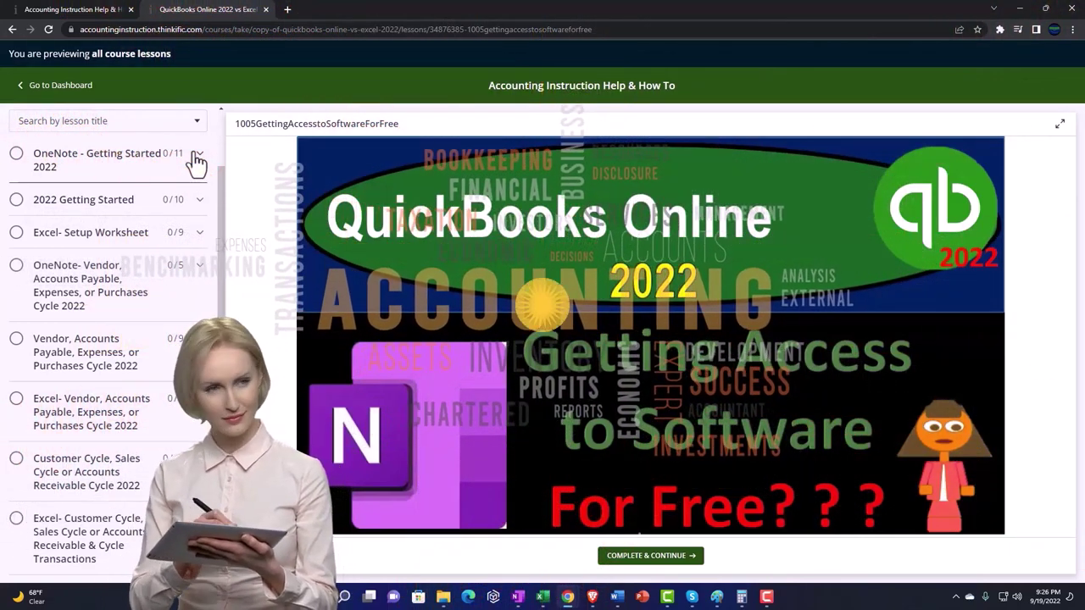
left_click(194, 157)
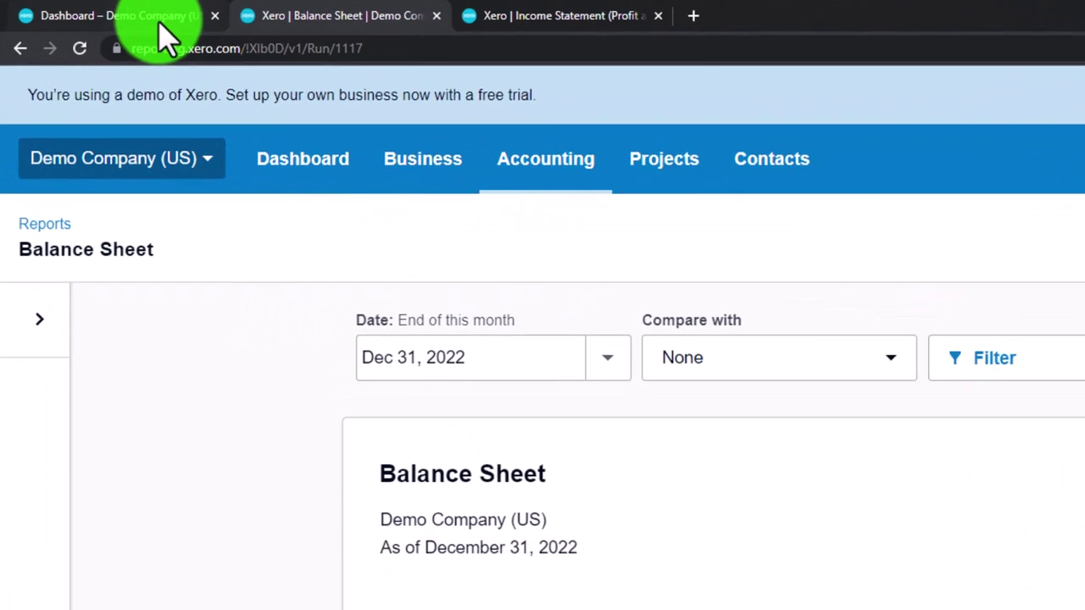
Check the dashboard's options for creating new items, and duplicate the Income Statement (Profit and Loss) browser tab
left_click(155, 24)
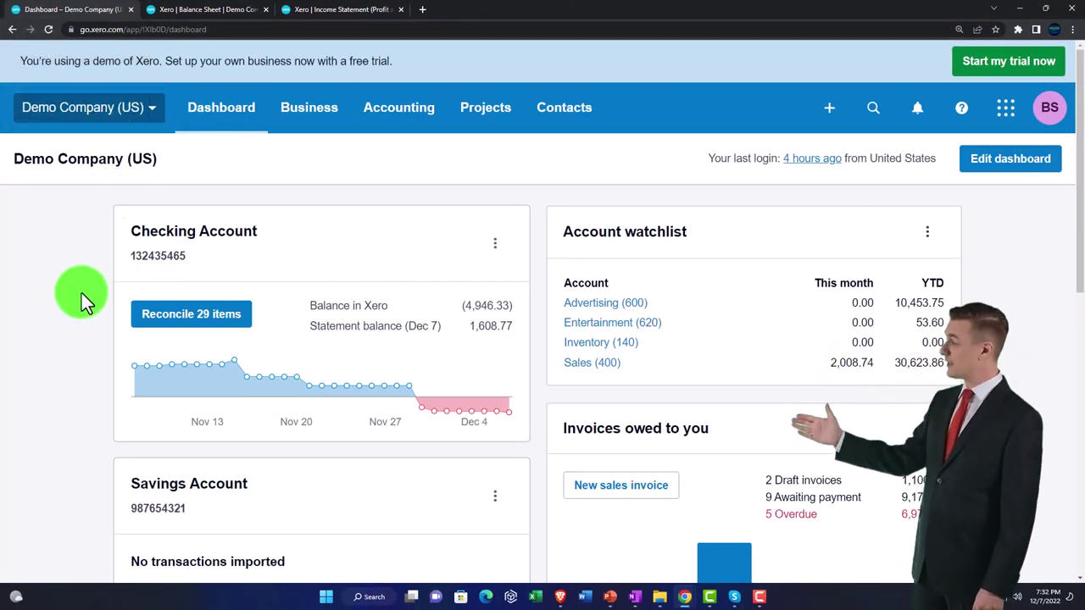
left_click(826, 114)
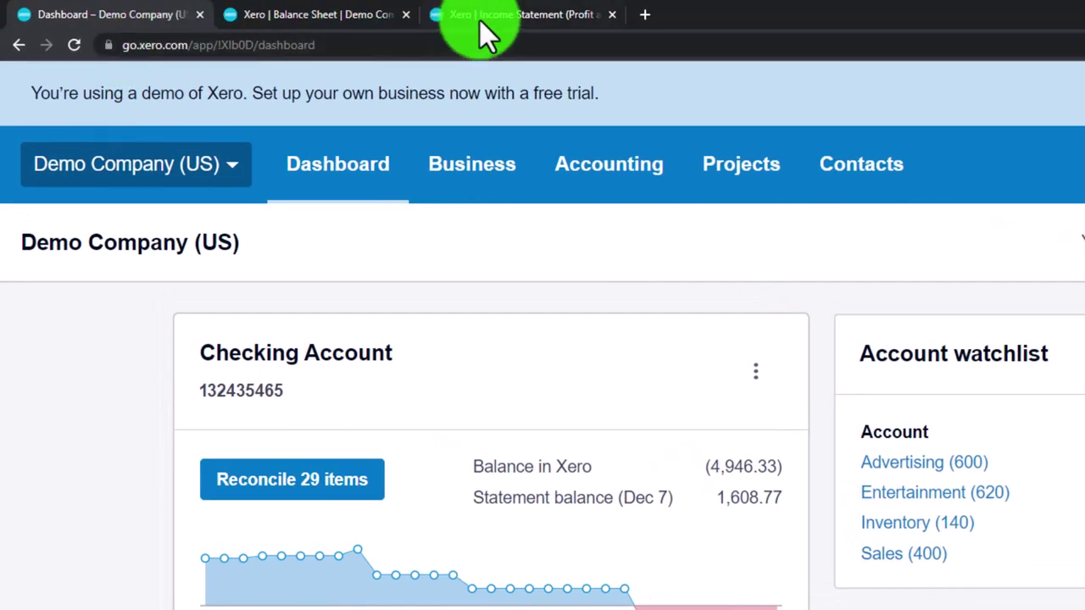
left_click(480, 21)
right_click(536, 18)
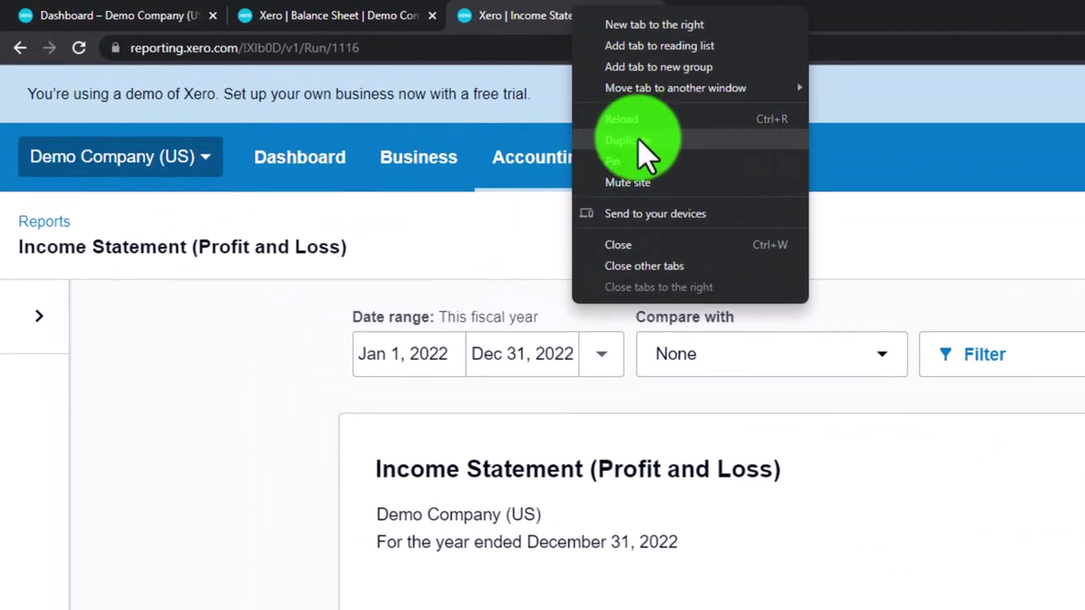
left_click(641, 142)
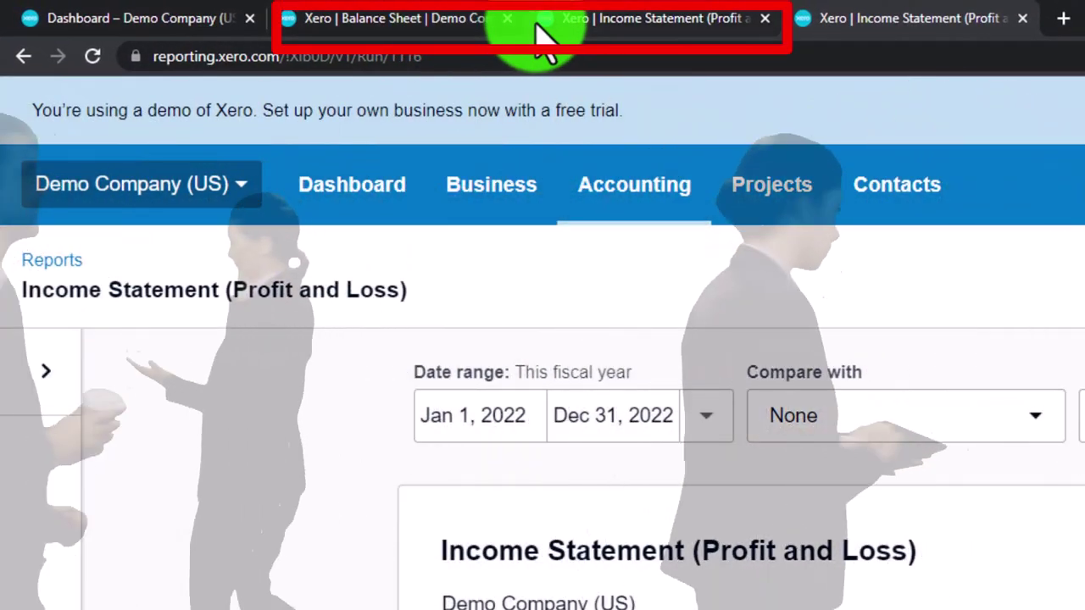
Examine the assets, liabilities and equity sections of the Balance Sheet as of December 31, 2022
mouse_move(543, 34)
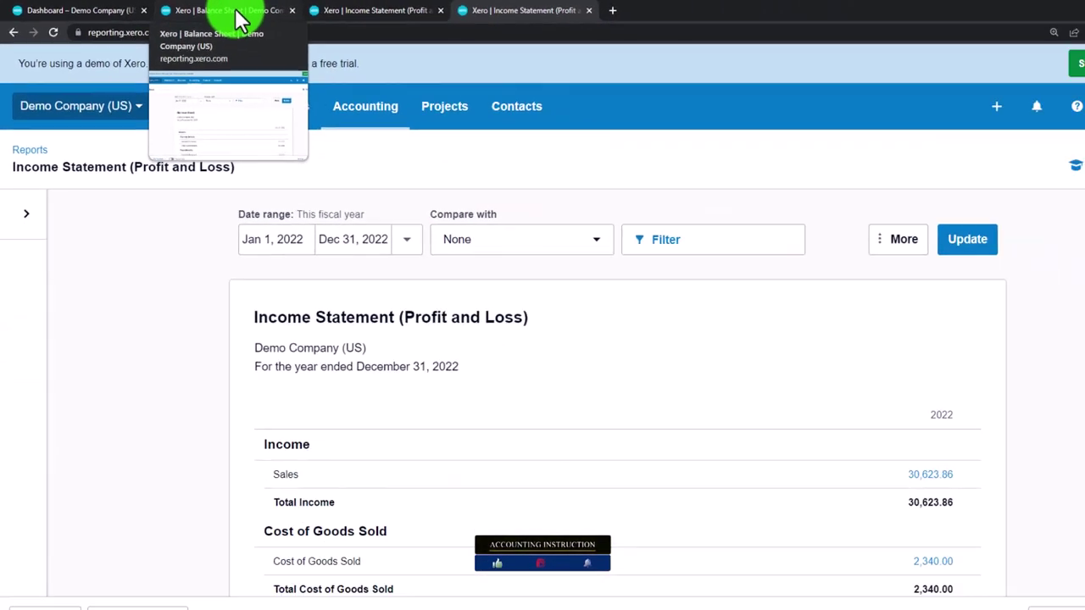
left_click(398, 18)
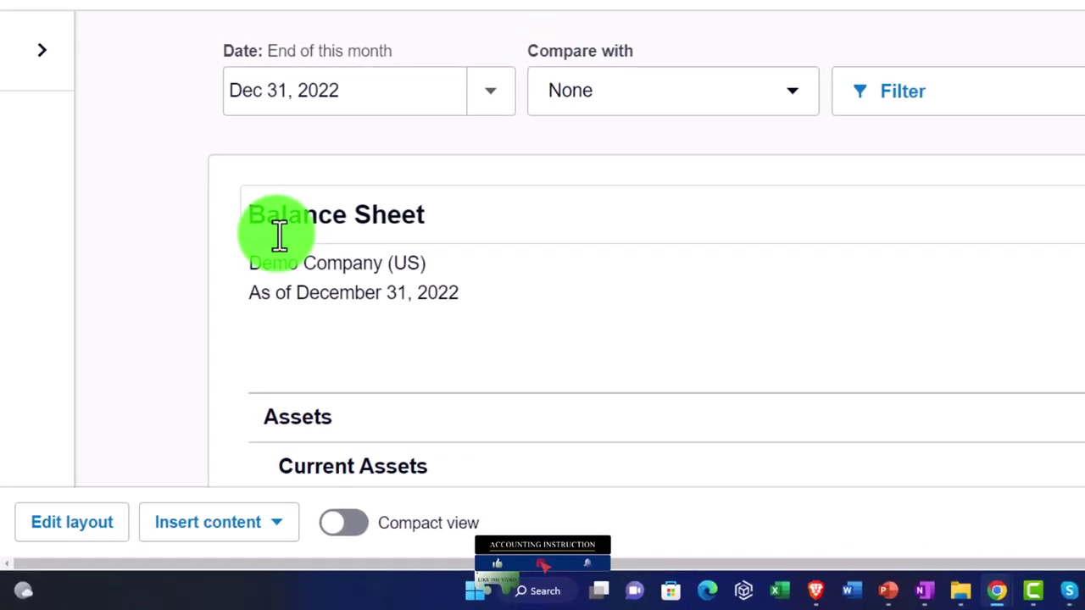
scroll(279, 235, "down", 3)
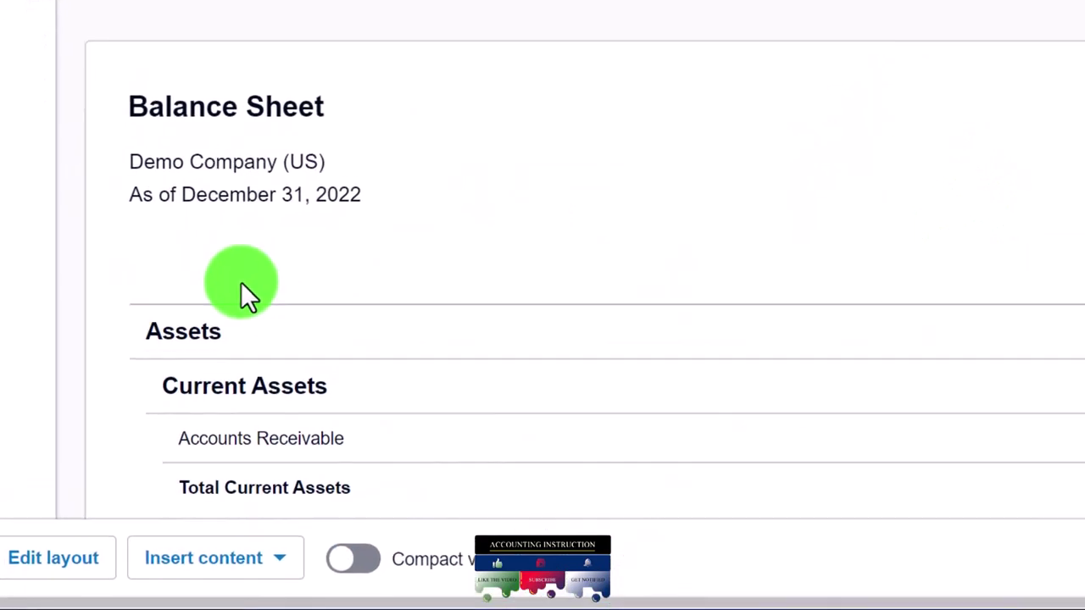
scroll(173, 373, "down", 1)
scroll(148, 352, "down", 10)
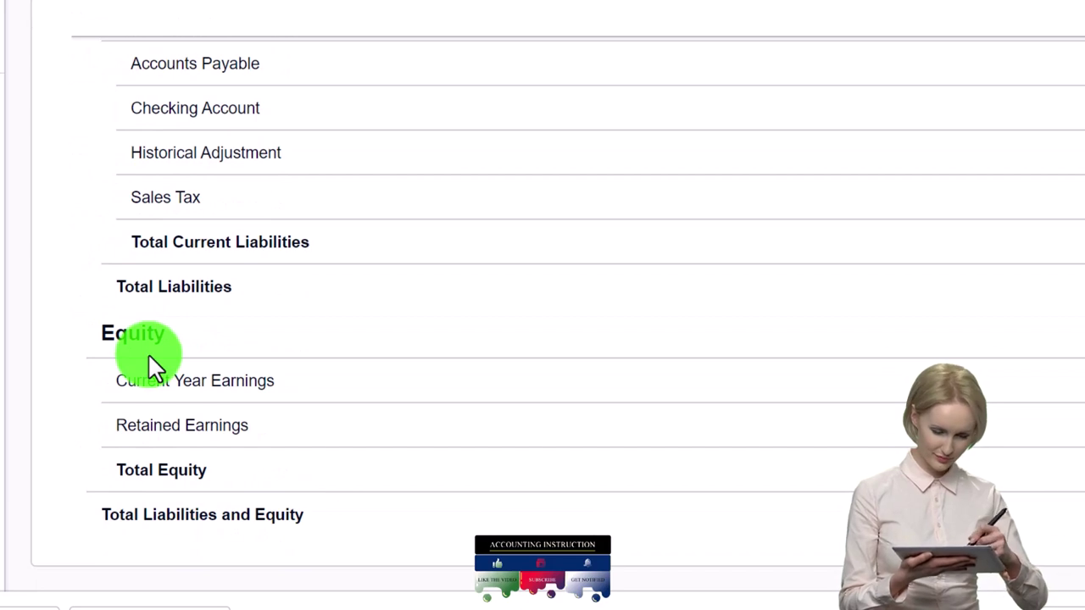
scroll(148, 352, "up", 10)
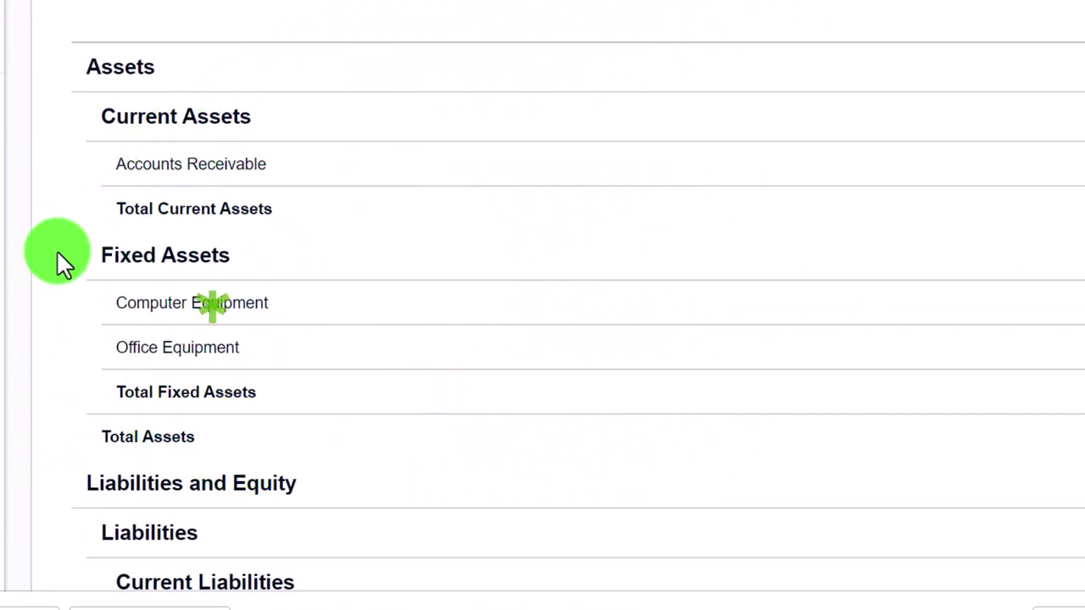
scroll(56, 249, "down", 3)
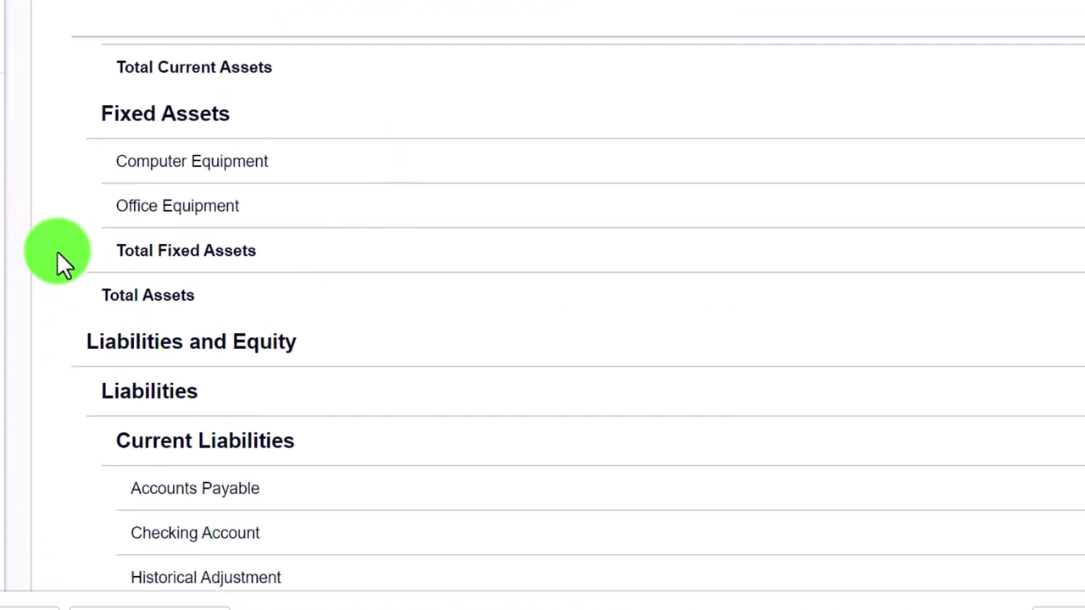
scroll(58, 253, "down", 2)
scroll(60, 262, "down", 2)
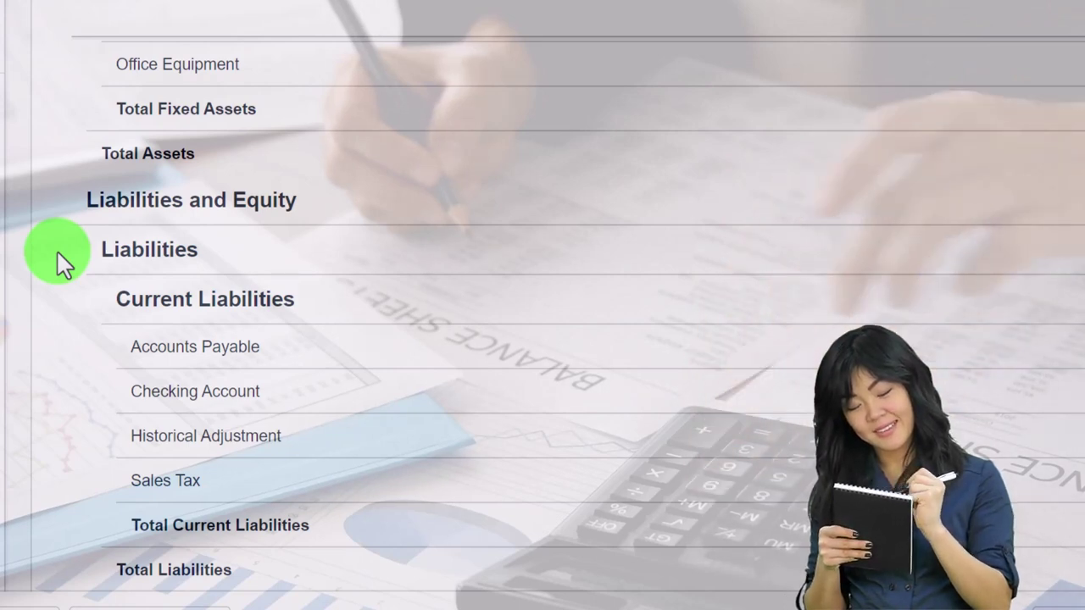
scroll(56, 249, "down", 1)
scroll(55, 249, "down", 2)
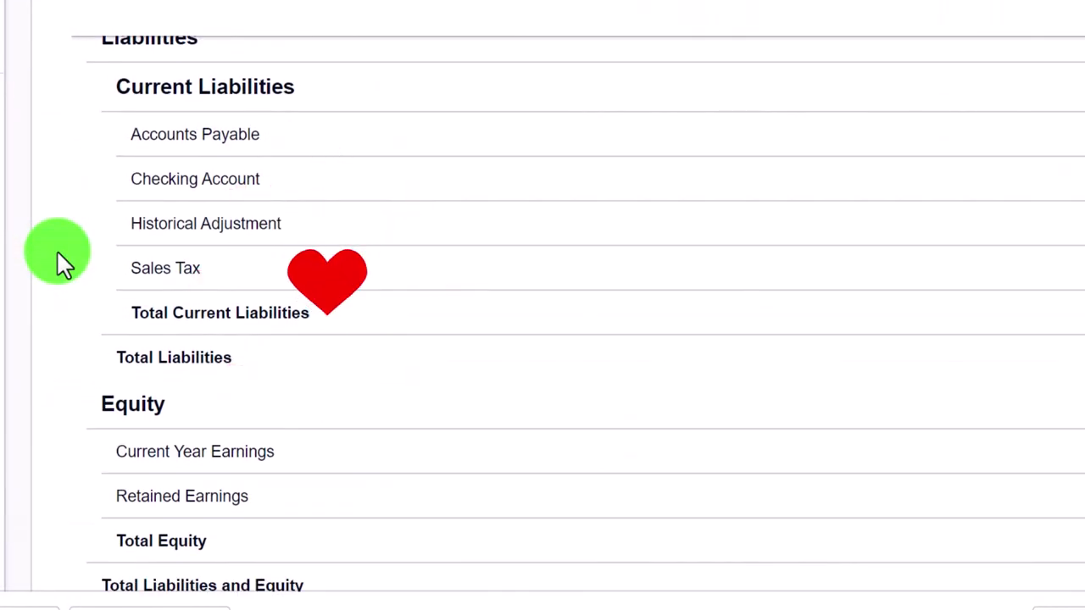
scroll(56, 250, "down", 1)
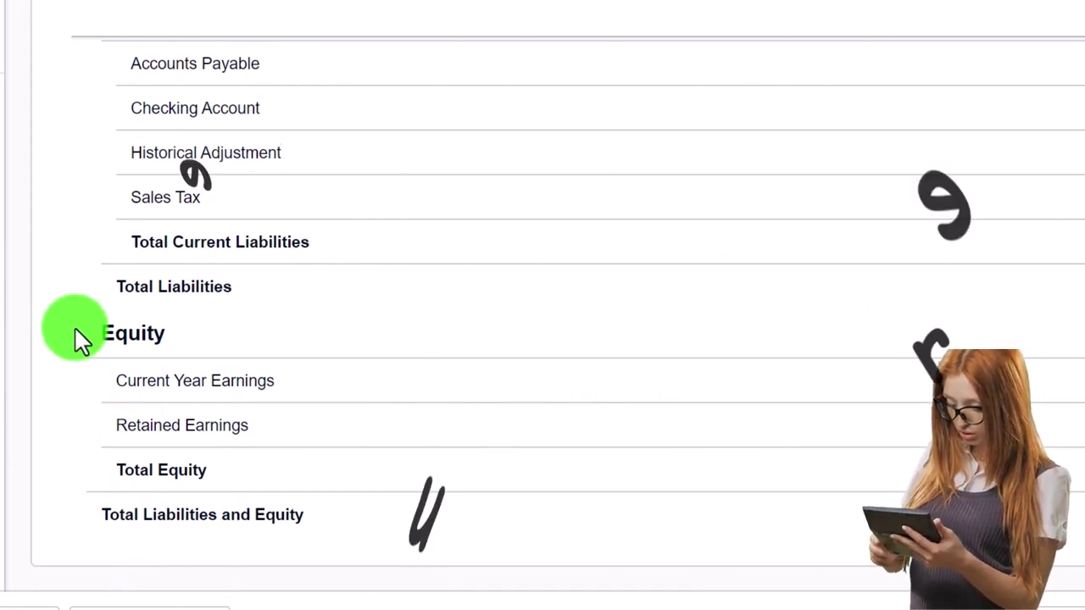
Compare the liabilities section with the equity section of the Balance Sheet
scroll(74, 327, "up", 3)
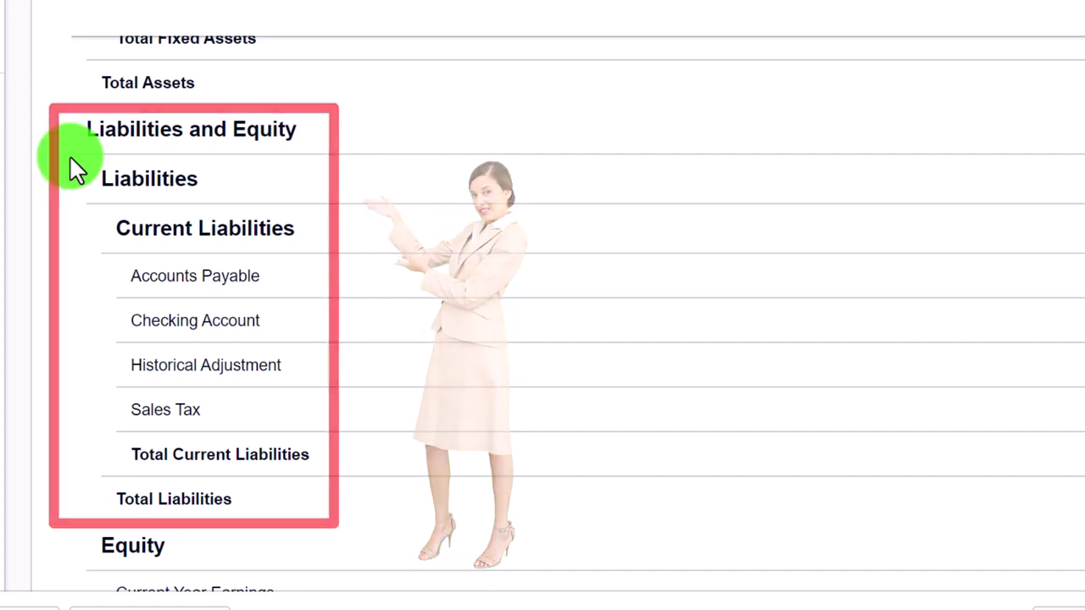
scroll(71, 163, "down", 3)
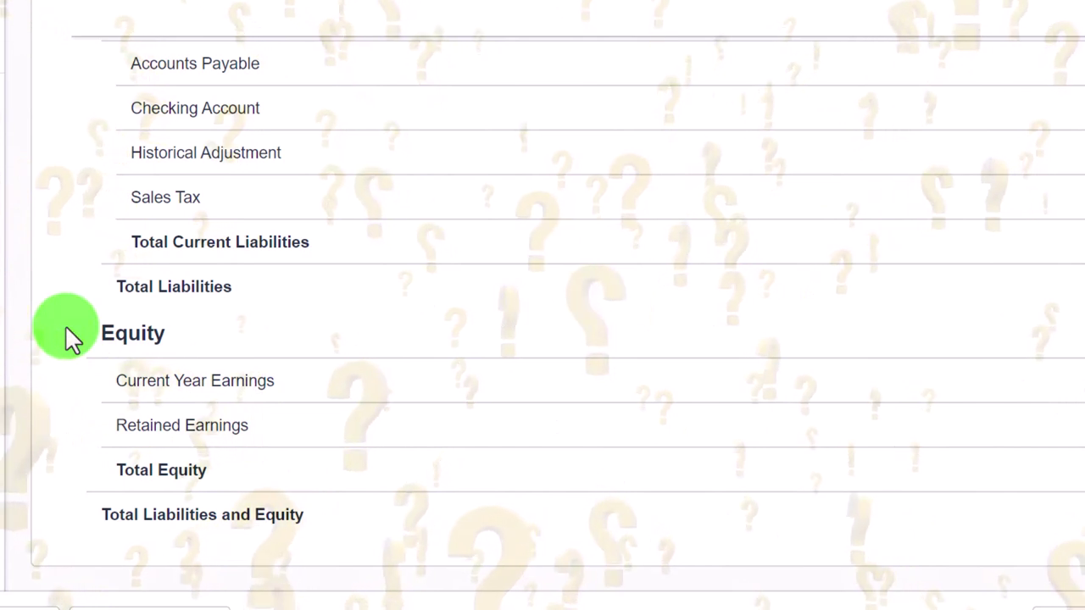
mouse_move(78, 390)
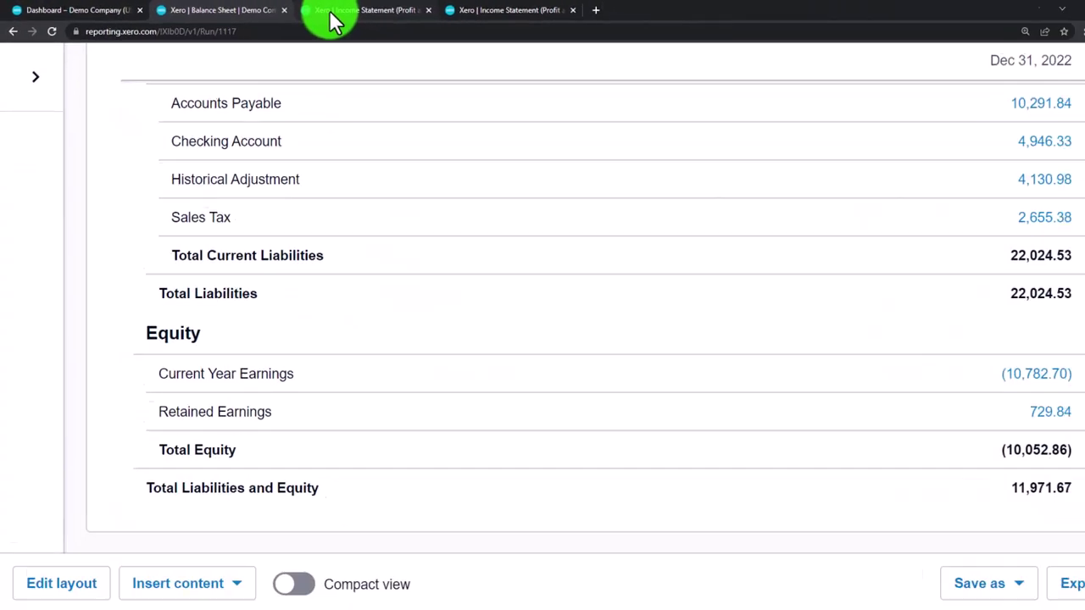
Examine the Income Statement (Profit and Loss) for 2022, covering income, cost of goods sold and operating expenses
left_click(330, 12)
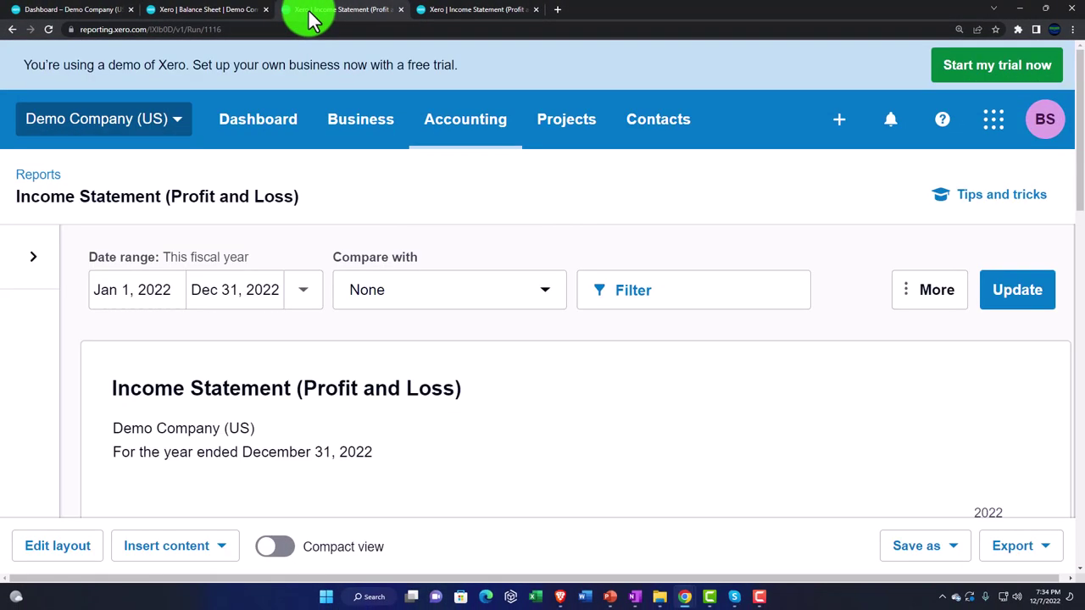
scroll(490, 349, "down", 5)
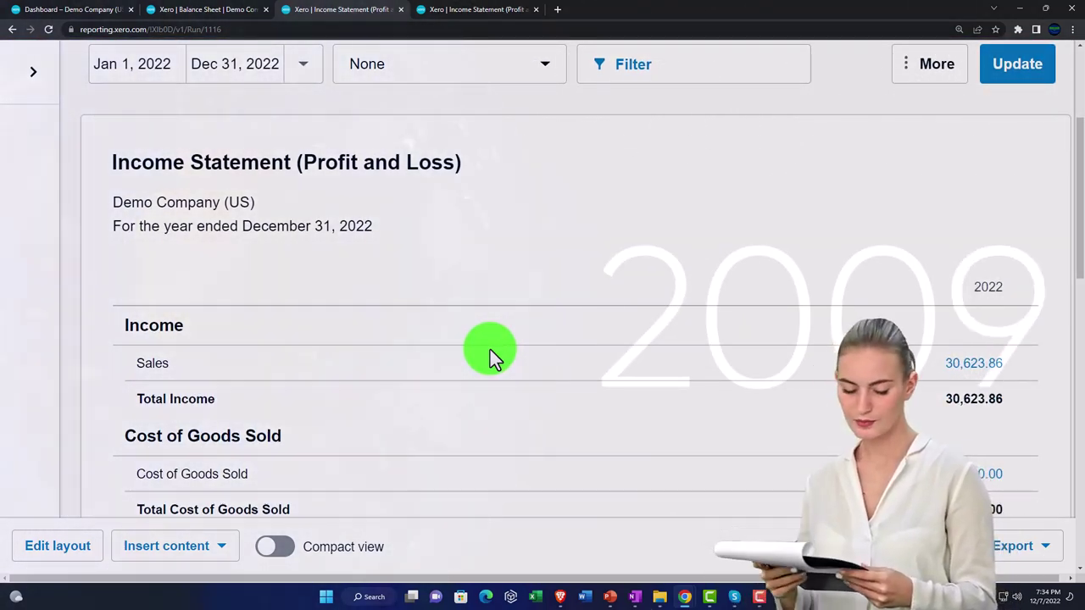
scroll(489, 349, "down", 1)
scroll(490, 349, "down", 1)
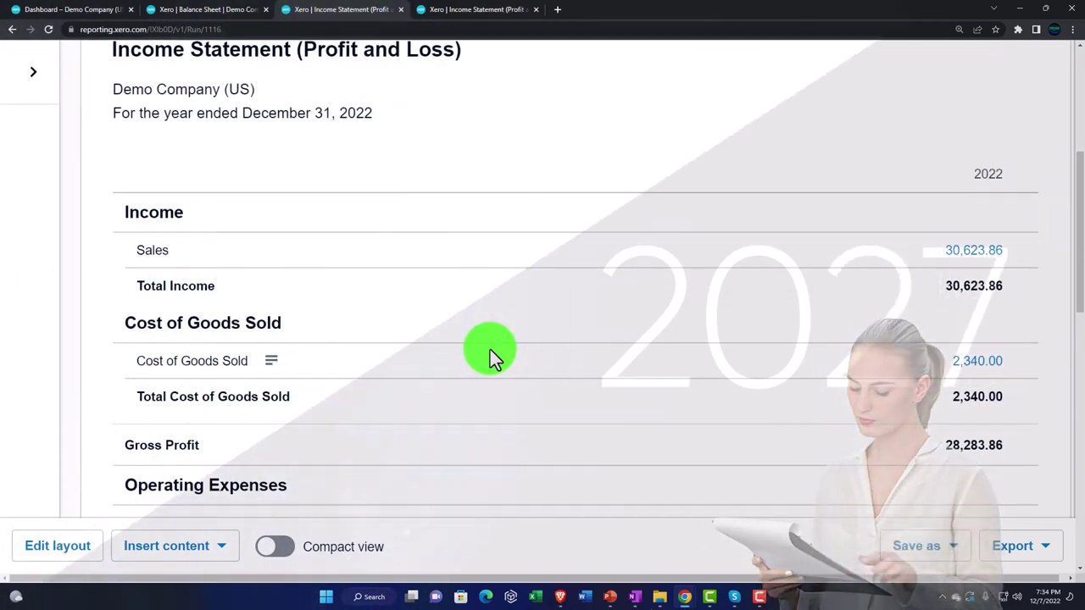
scroll(489, 349, "down", 2)
scroll(490, 349, "down", 5)
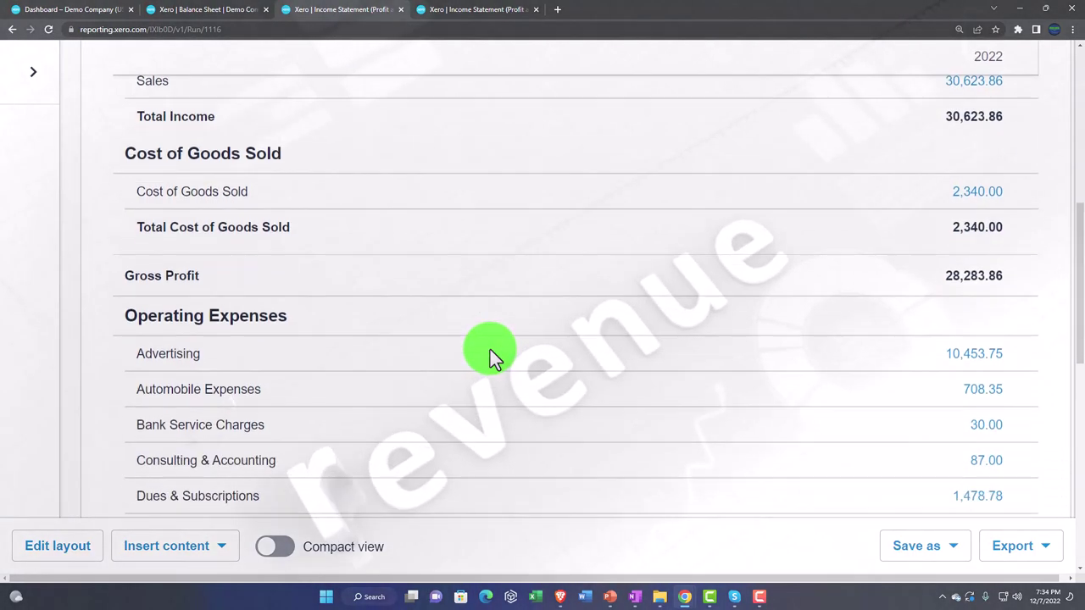
scroll(490, 350, "down", 5)
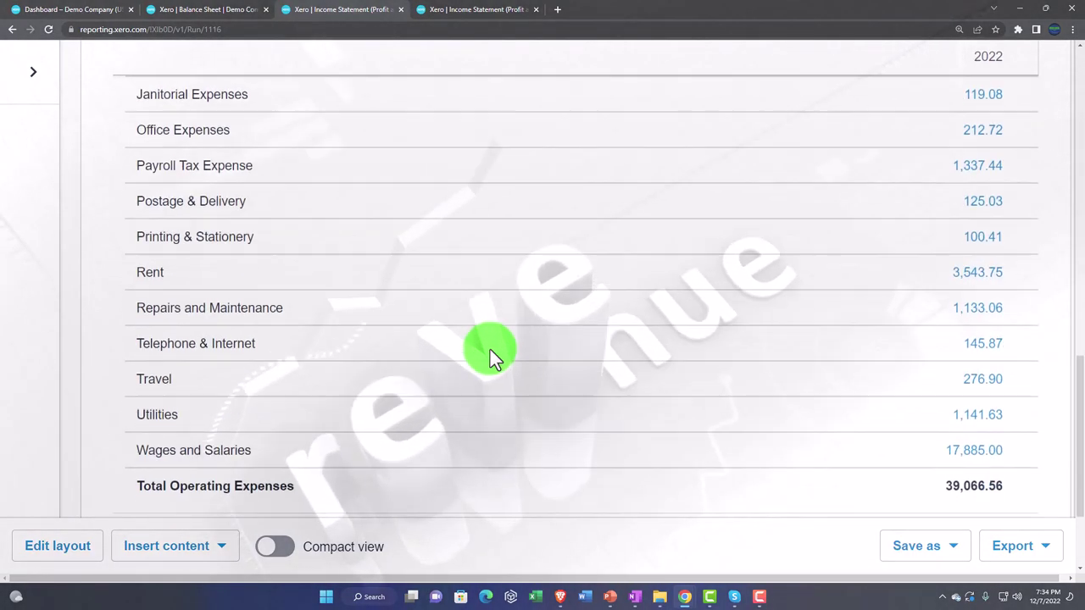
scroll(489, 350, "up", 3)
scroll(490, 350, "up", 10)
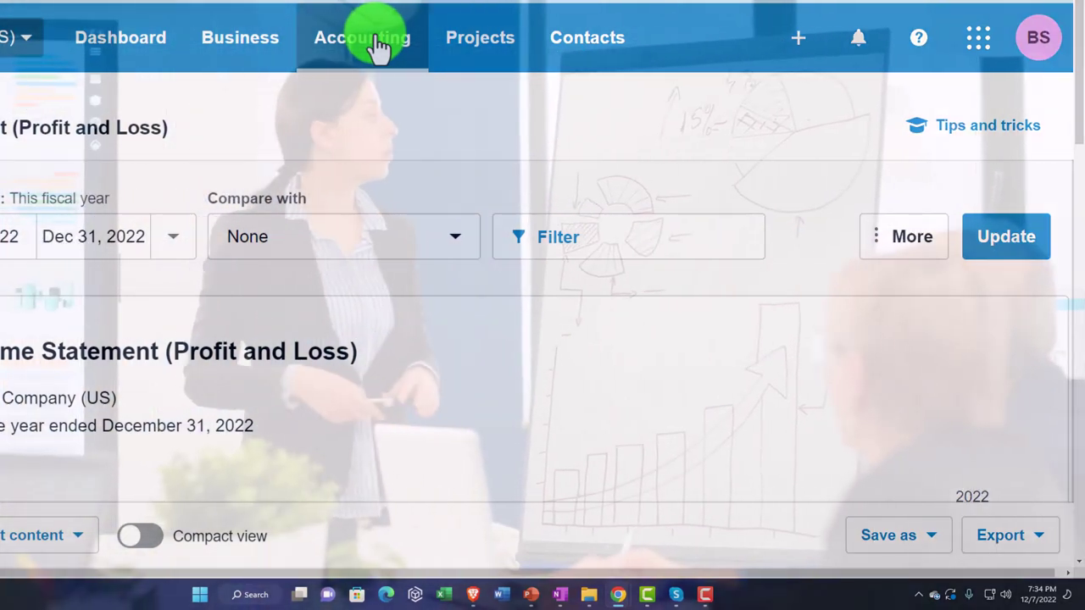
Open the Reports home page in the duplicated Income Statement tab and check the options for creating new items
left_click(379, 49)
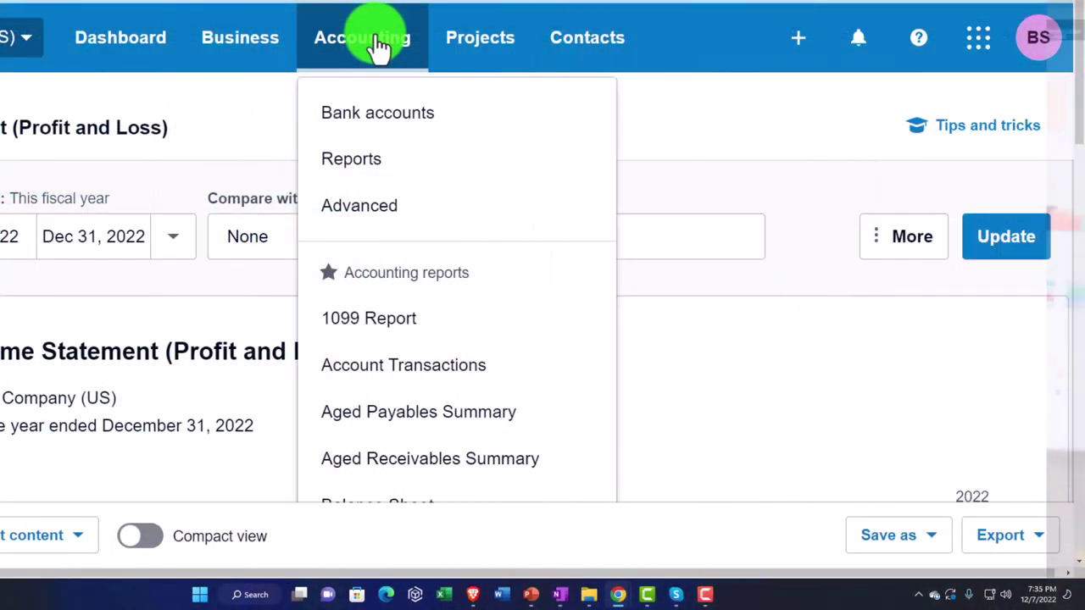
left_click(398, 178)
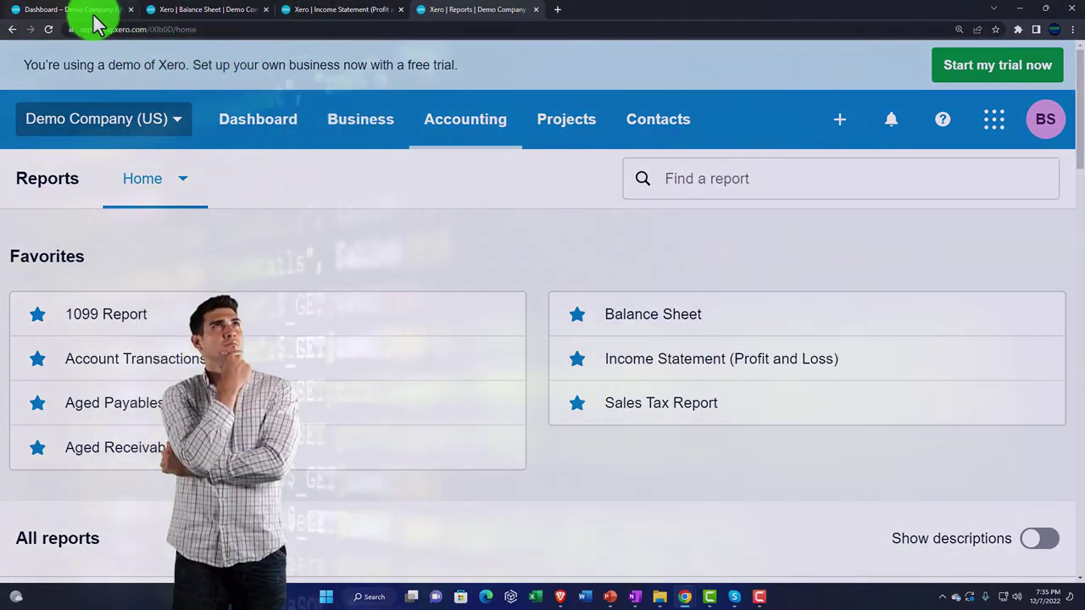
left_click(840, 119)
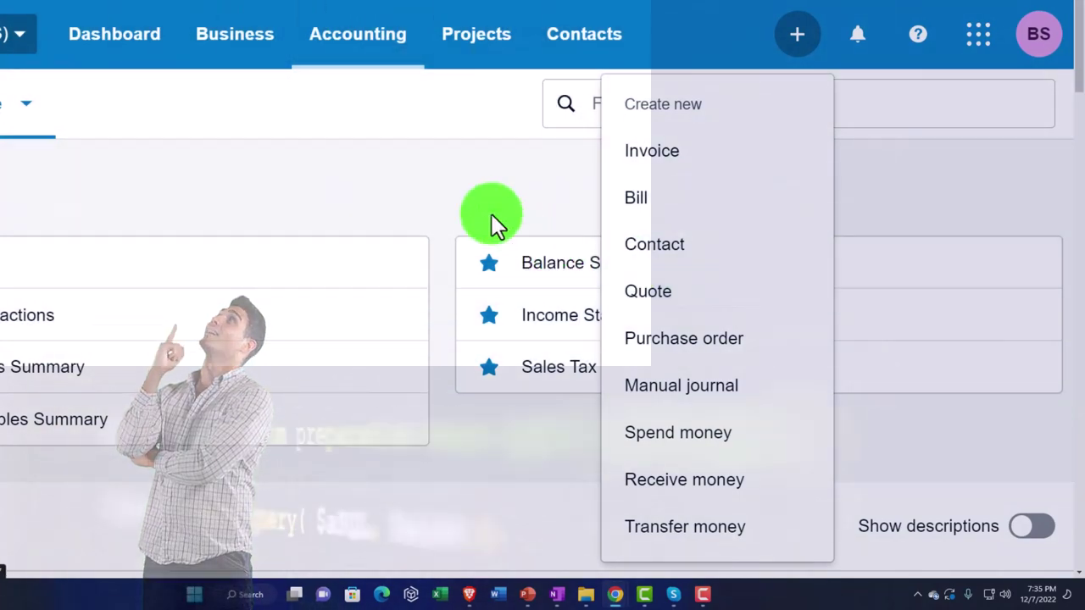
left_click(491, 213)
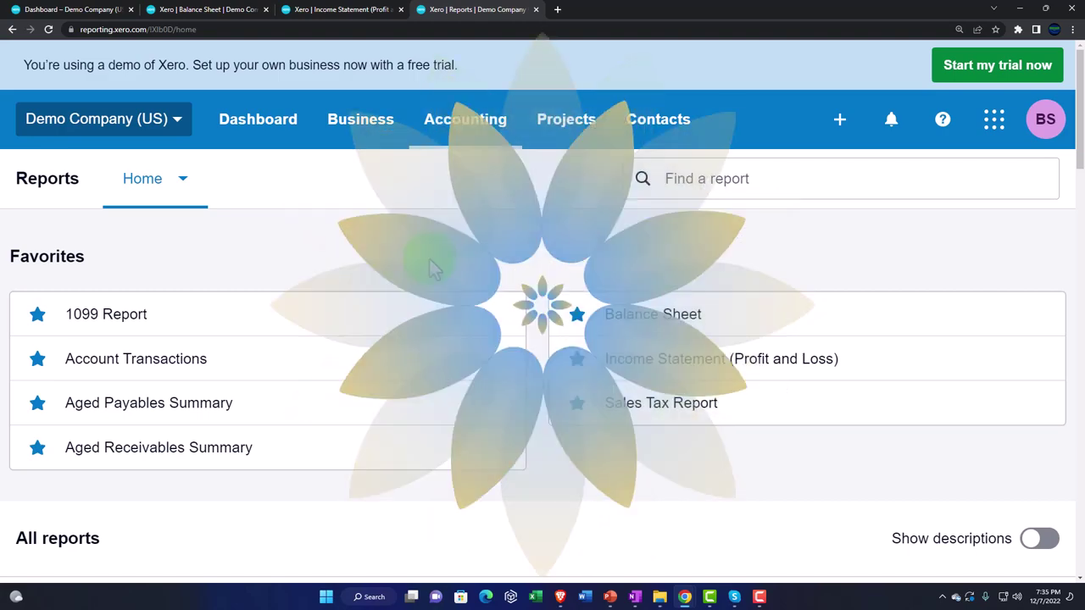
Add the Analytics - Short-term cash flow report to the favorites and check the Favorites list
scroll(430, 260, "down", 1)
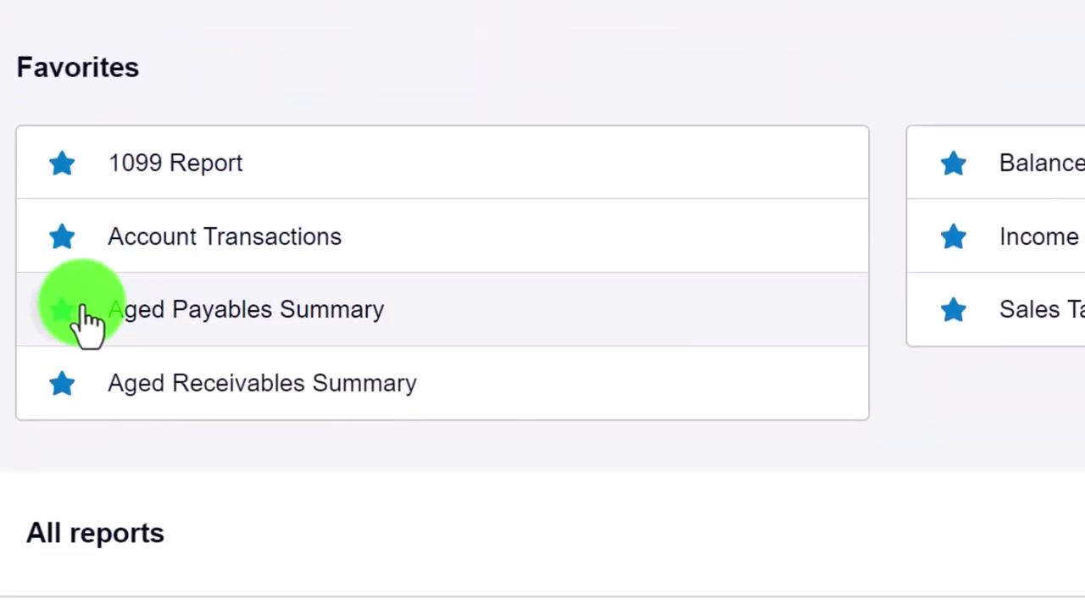
scroll(85, 330, "down", 5)
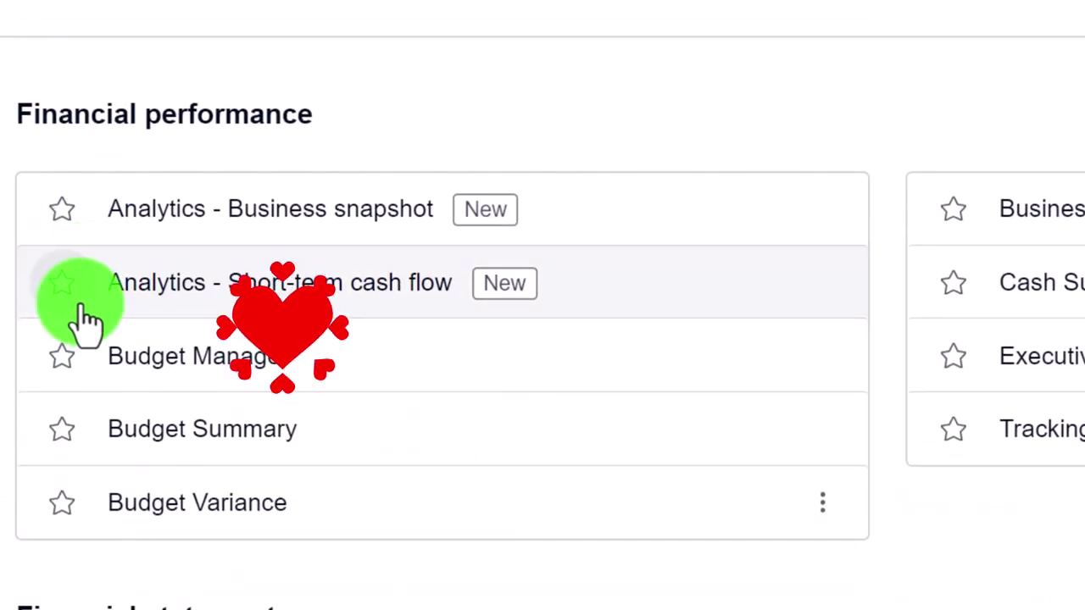
left_click(64, 285)
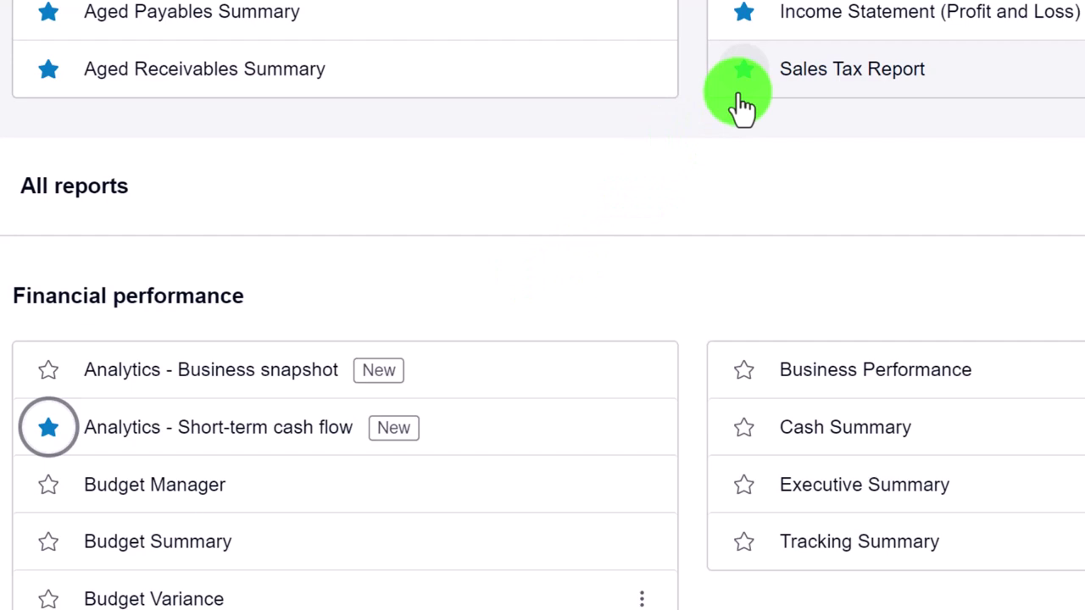
scroll(741, 106, "up", 3)
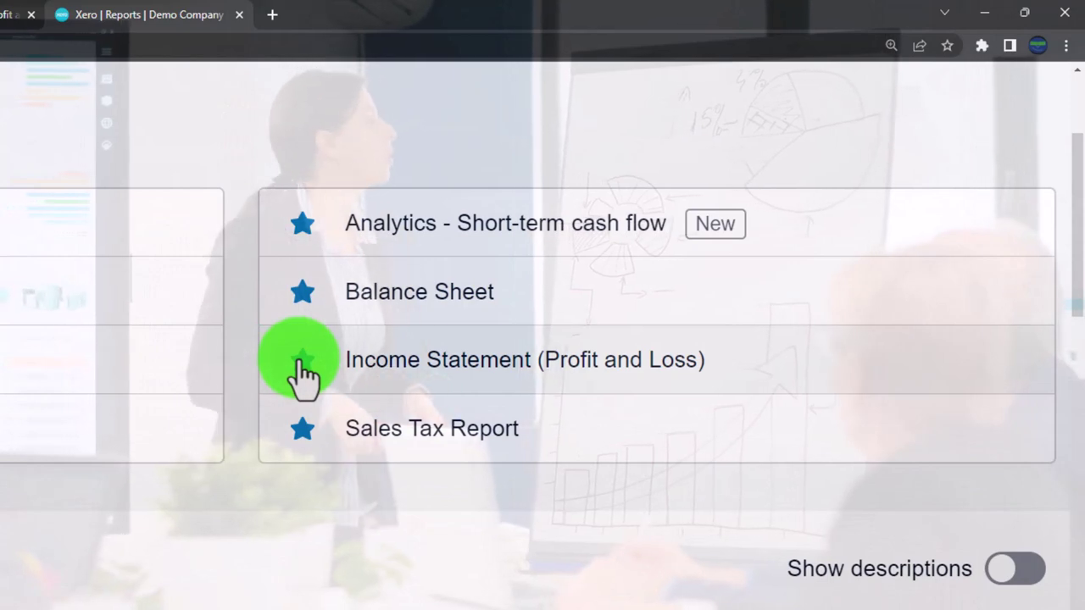
scroll(302, 373, "up", 3)
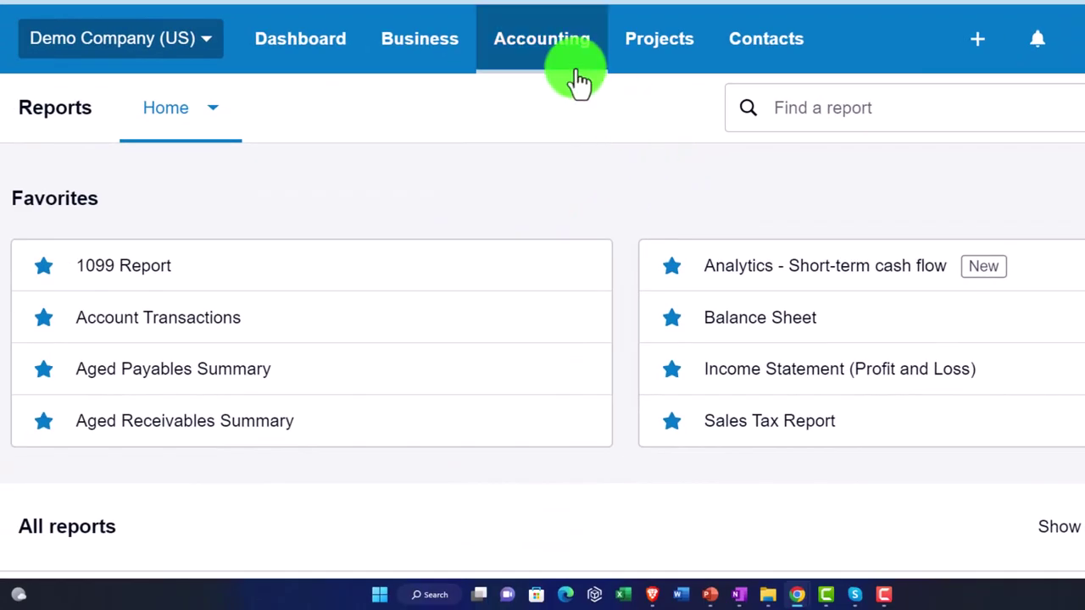
Check the favorite reports listed under Accounting, and look over the Financial performance group on the Reports page
left_click(574, 71)
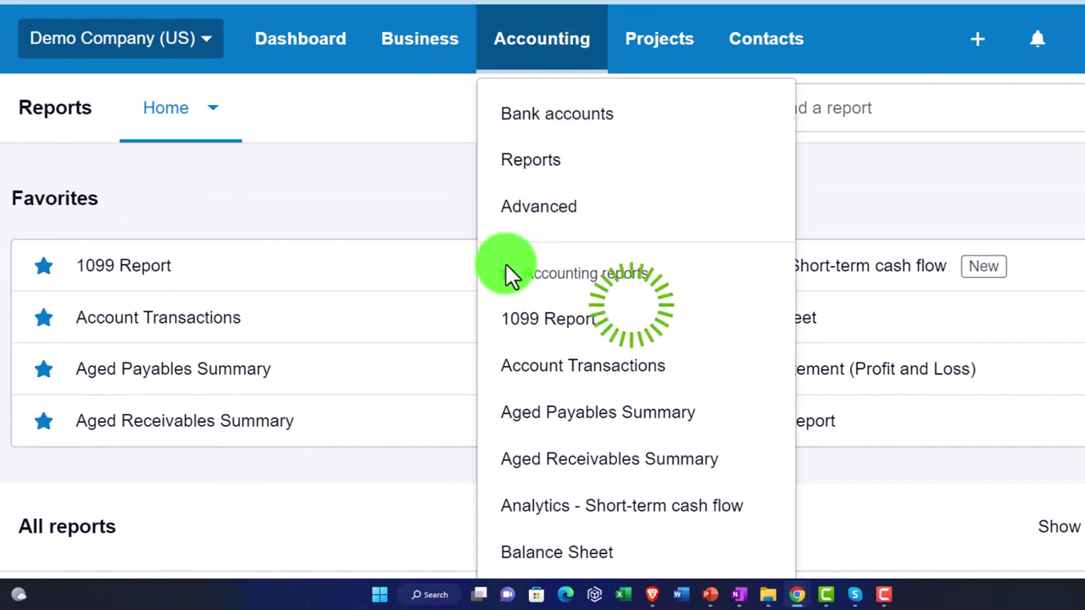
scroll(618, 280, "down", 1)
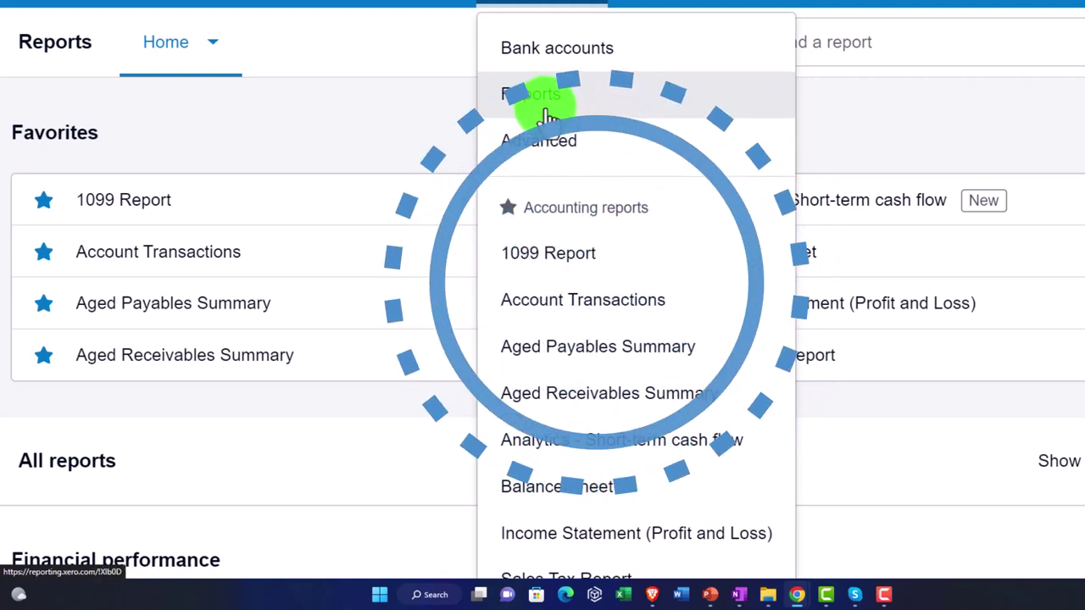
left_click(401, 122)
scroll(401, 127, "down", 3)
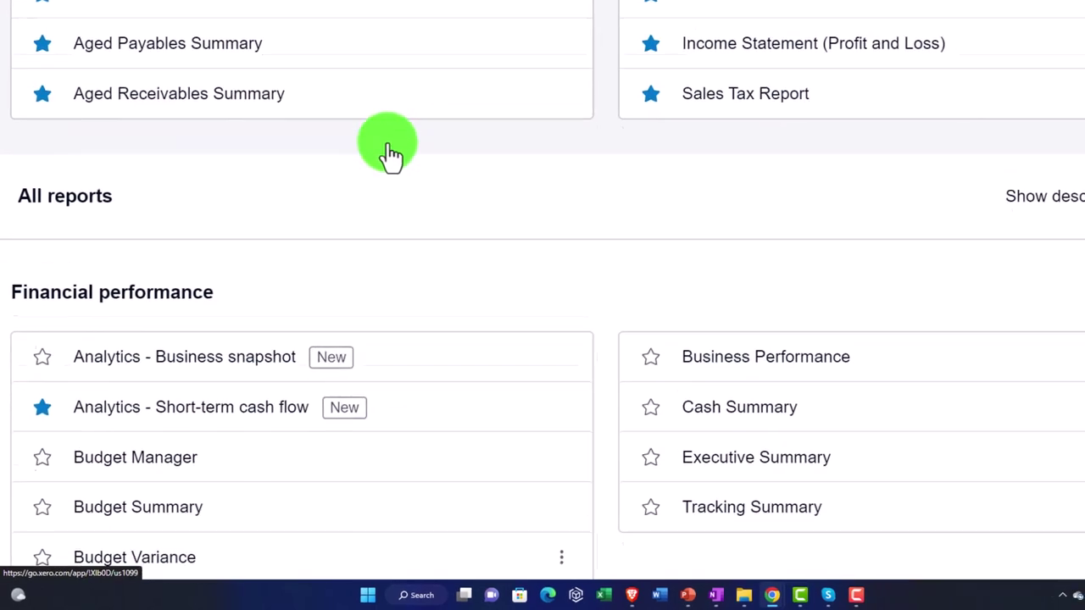
scroll(391, 155, "down", 2)
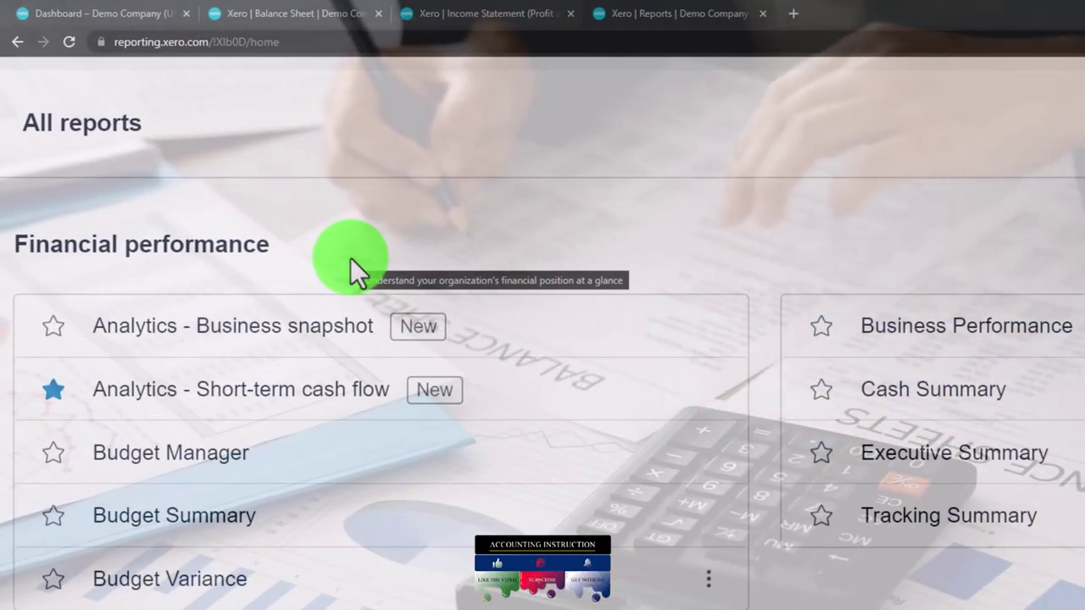
Review the record types offered for creation, such as invoice, bill, quote and purchase order, and close the list
scroll(350, 257, "up", 3)
scroll(350, 257, "up", 5)
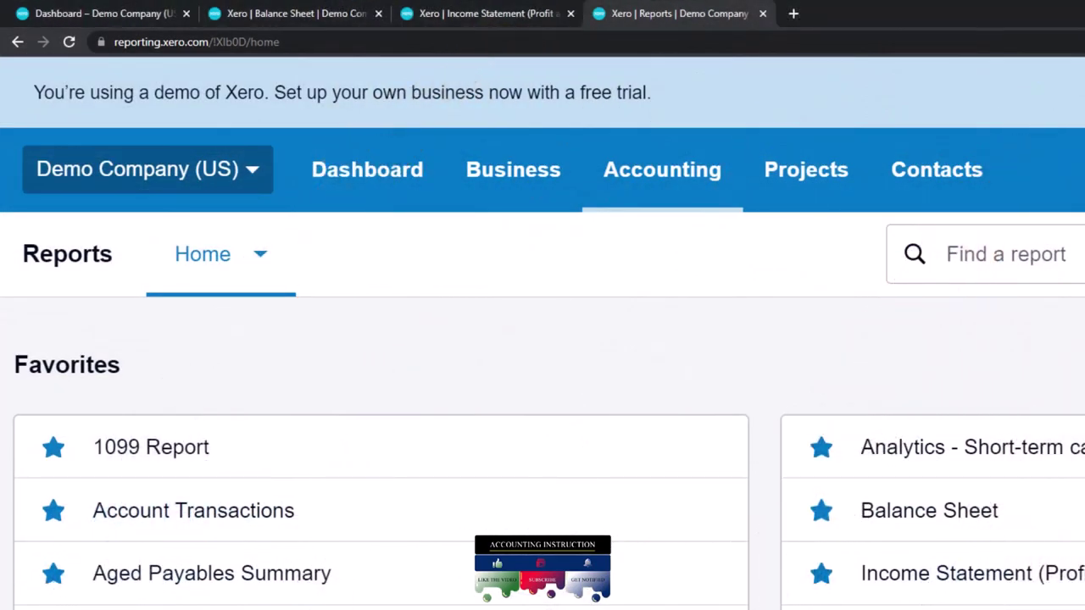
left_click(1083, 171)
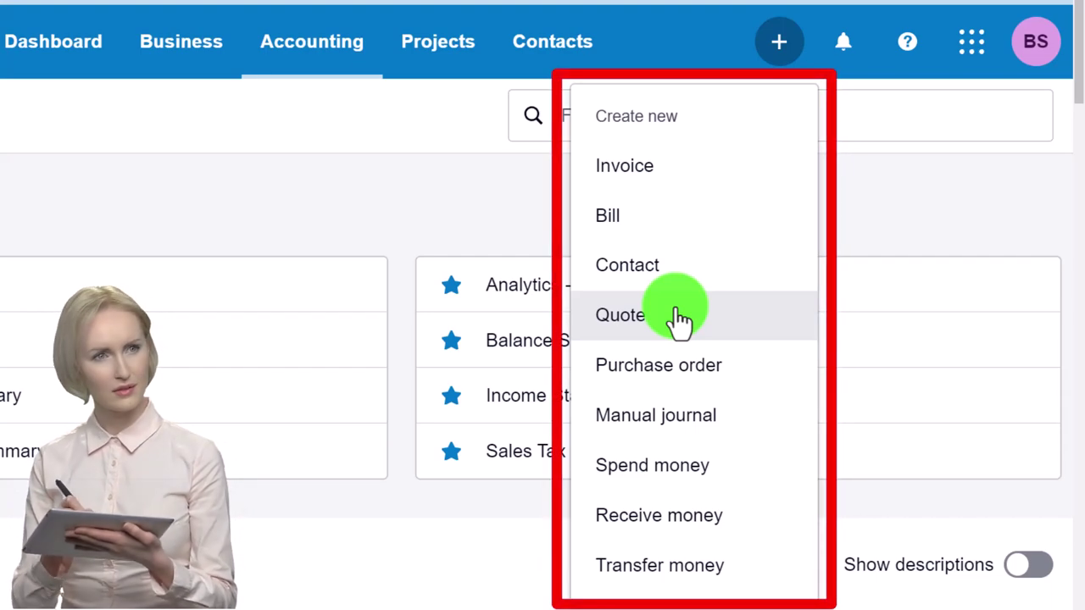
left_click(546, 222)
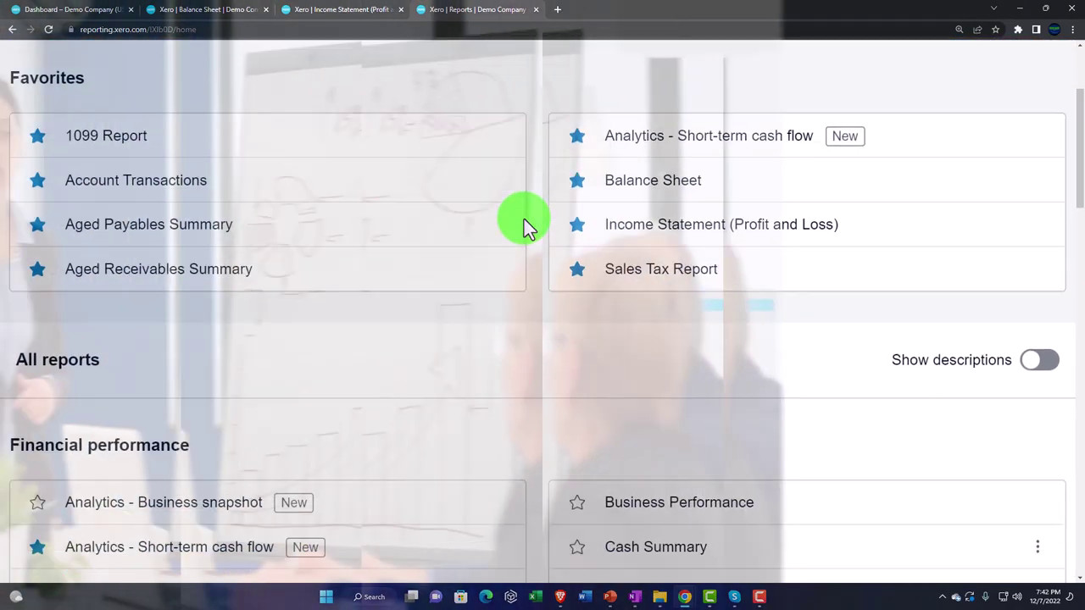
Open the Analytics - Business snapshot report from the Financial performance group
scroll(524, 219, "down", 2)
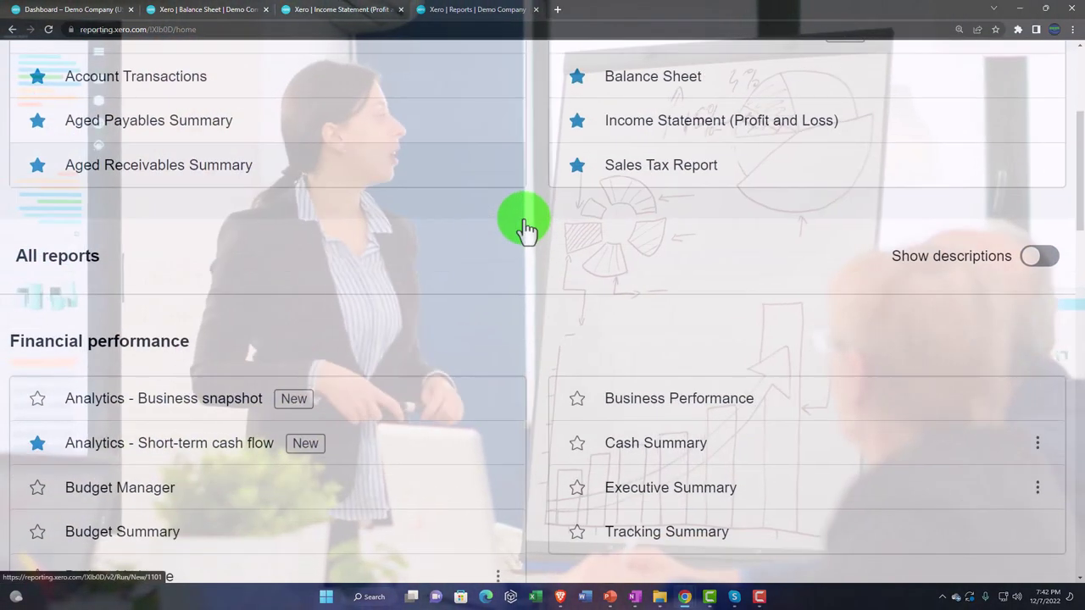
scroll(528, 227, "down", 2)
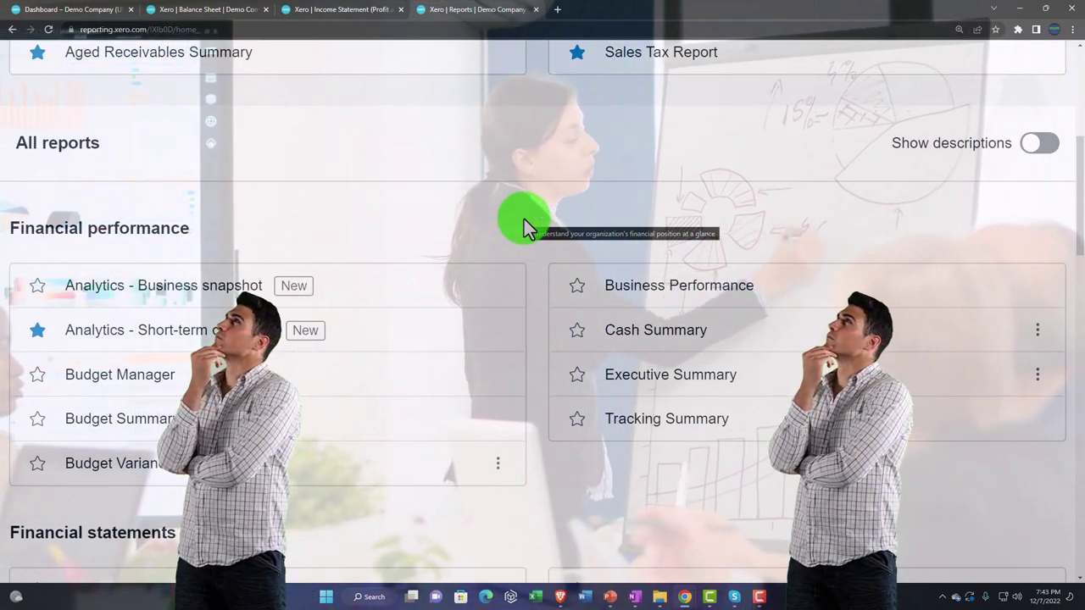
scroll(524, 218, "down", 1)
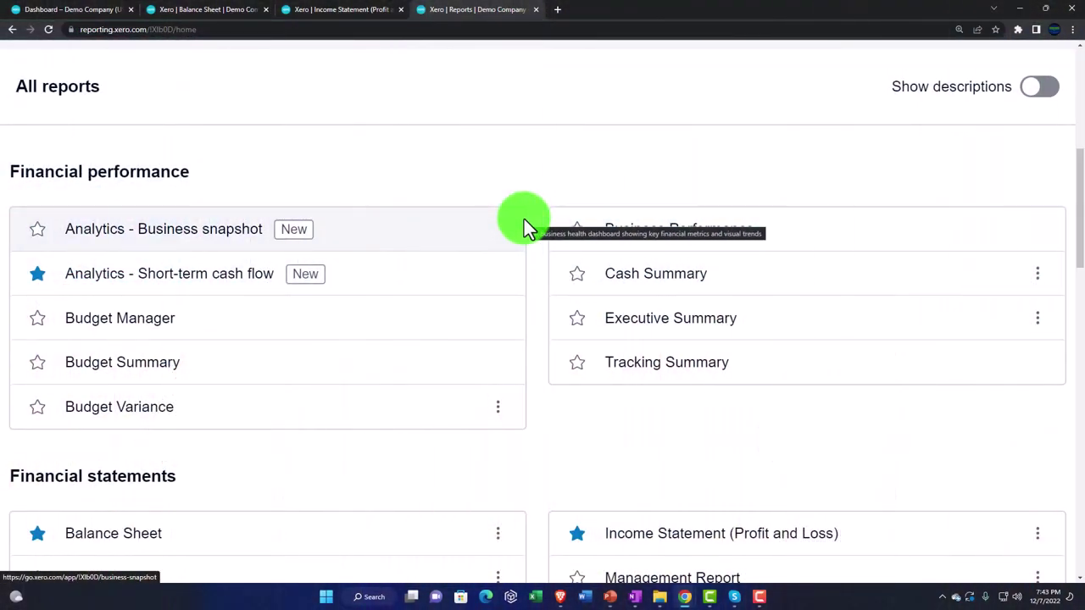
left_click(533, 293)
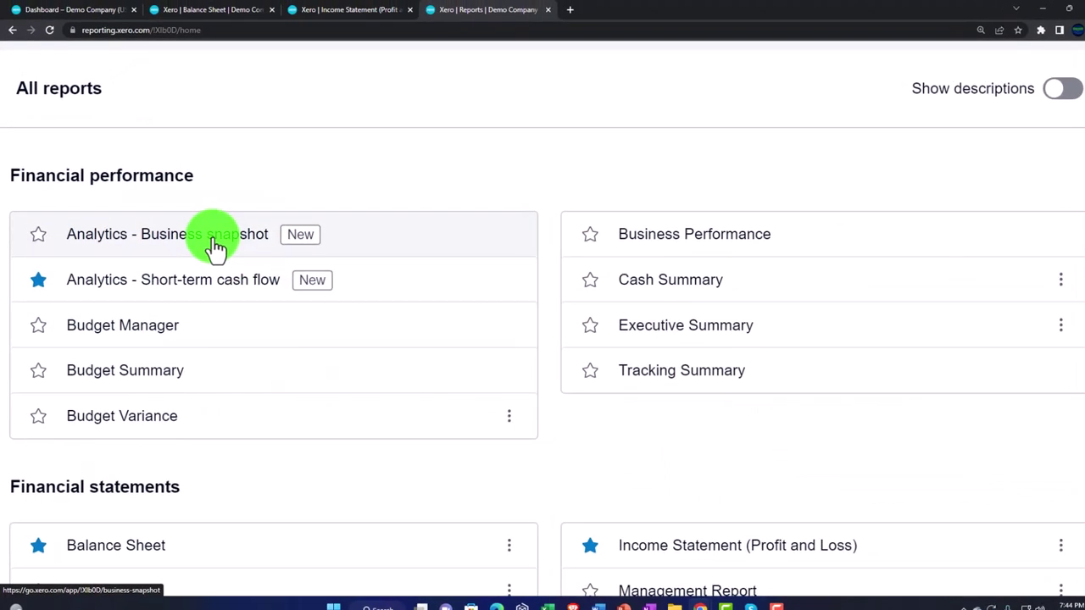
left_click(216, 245)
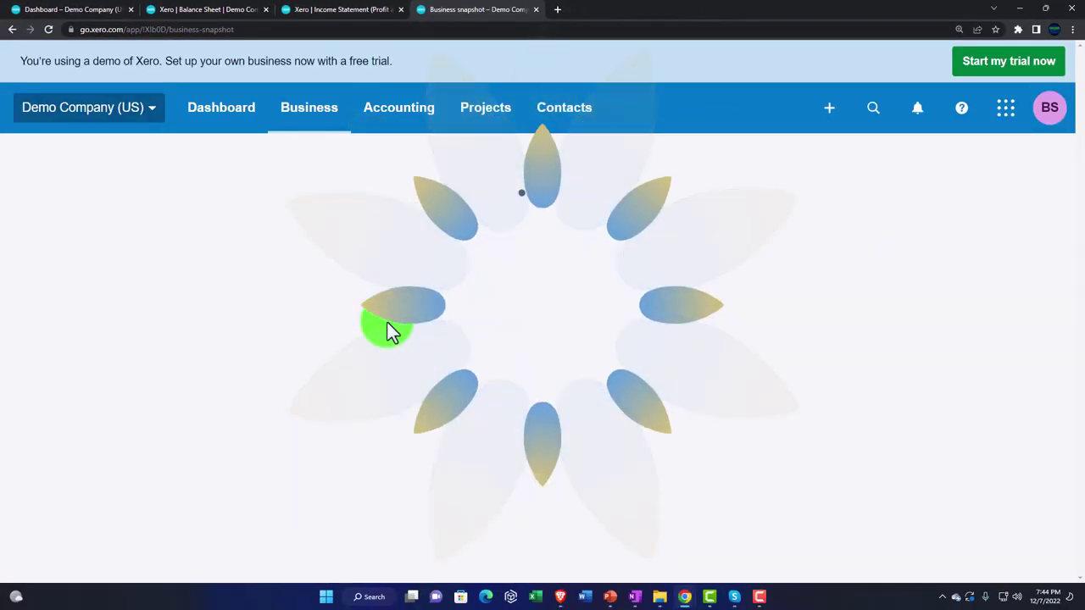
Examine the Business snapshot's profitability, efficiency, largest operating expenses, and financial position and cash sections
scroll(387, 323, "down", 4)
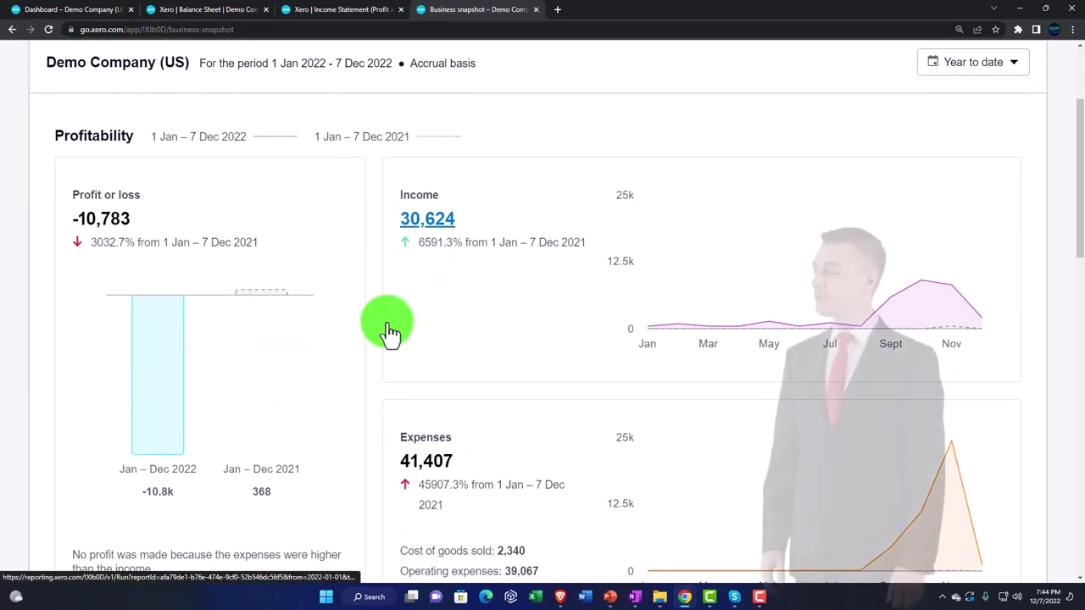
scroll(390, 330, "down", 5)
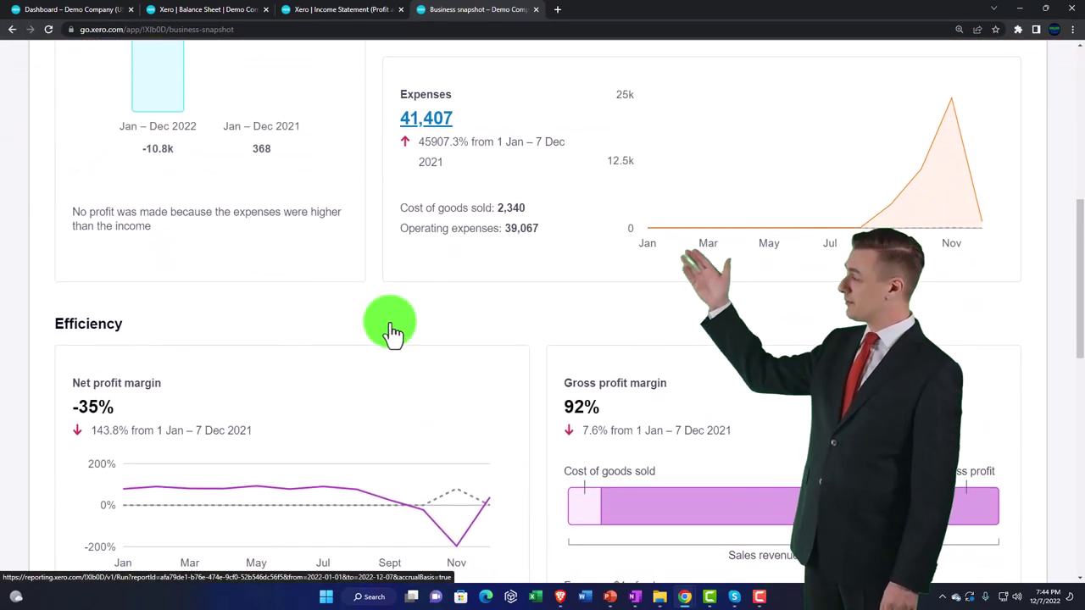
scroll(391, 331, "down", 4)
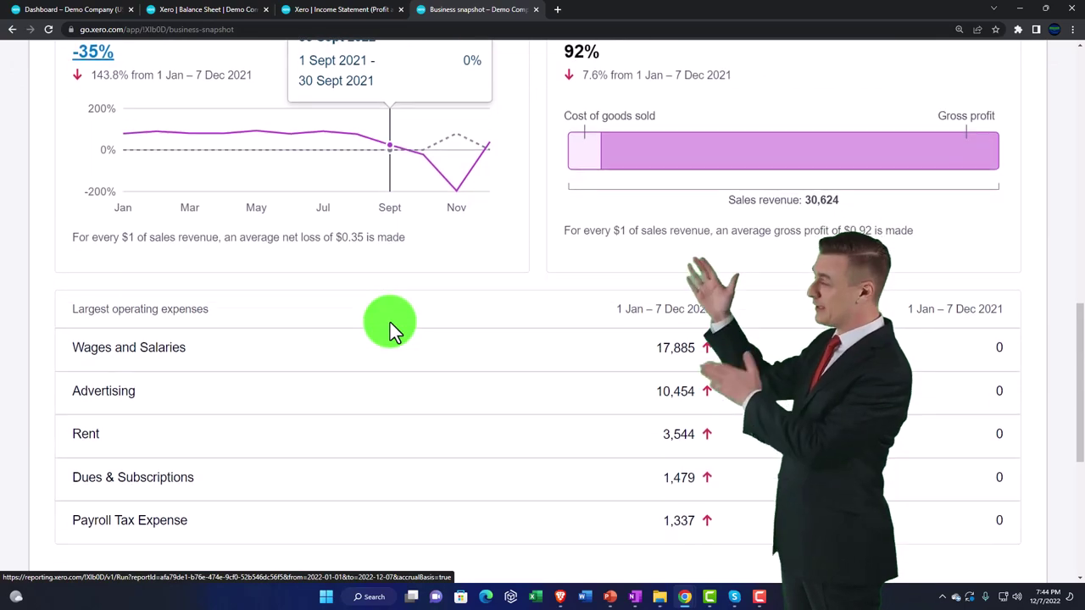
scroll(390, 323, "down", 3)
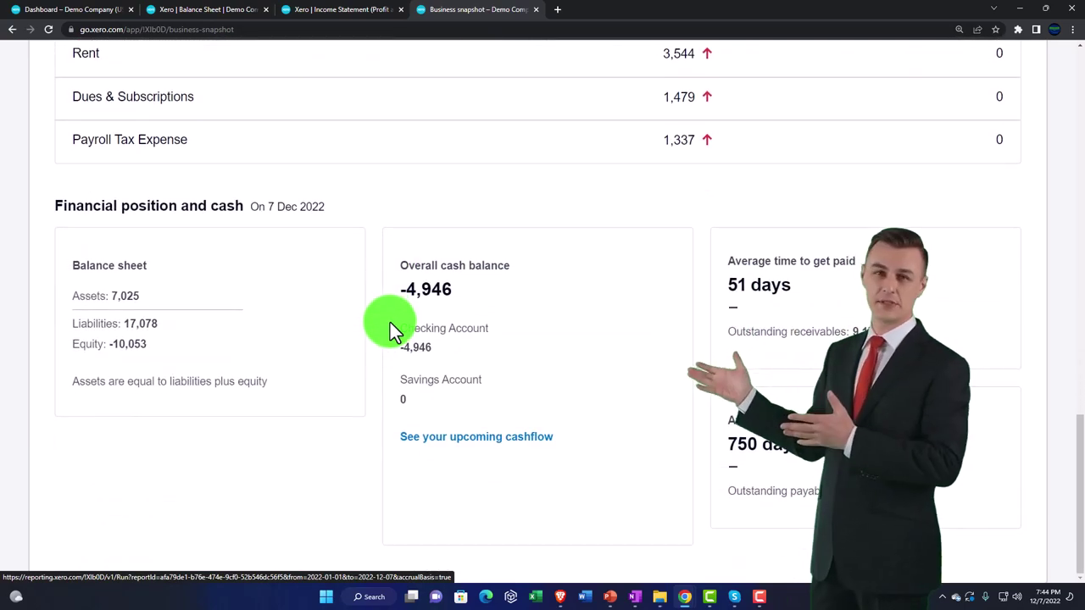
scroll(390, 322, "up", 10)
scroll(389, 322, "up", 5)
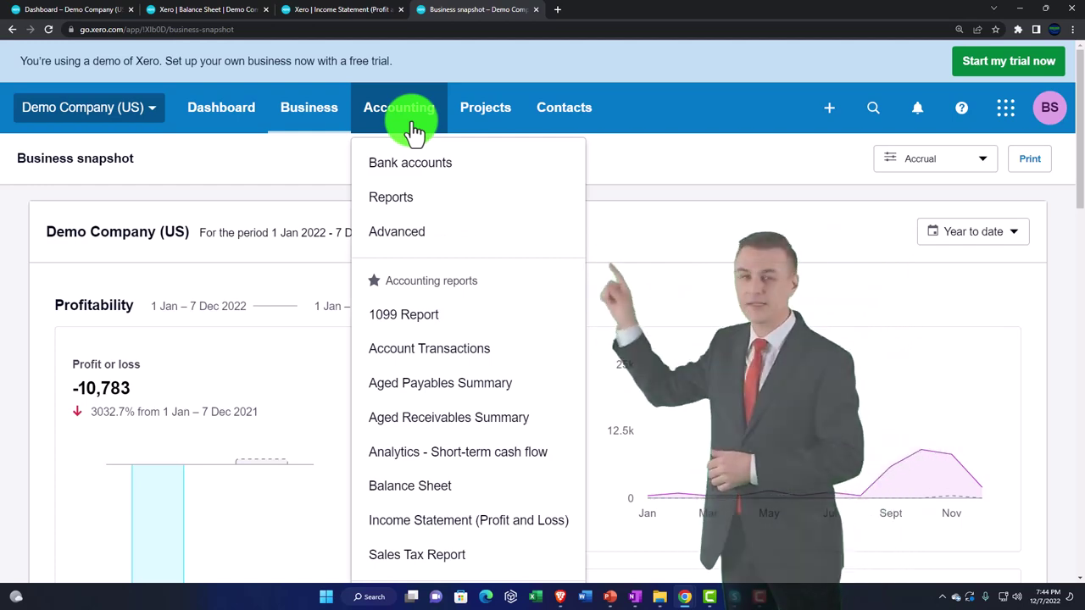
Open the Analytics - Short-term cash flow report from the Reports page and look over its projection setup
left_click(409, 201)
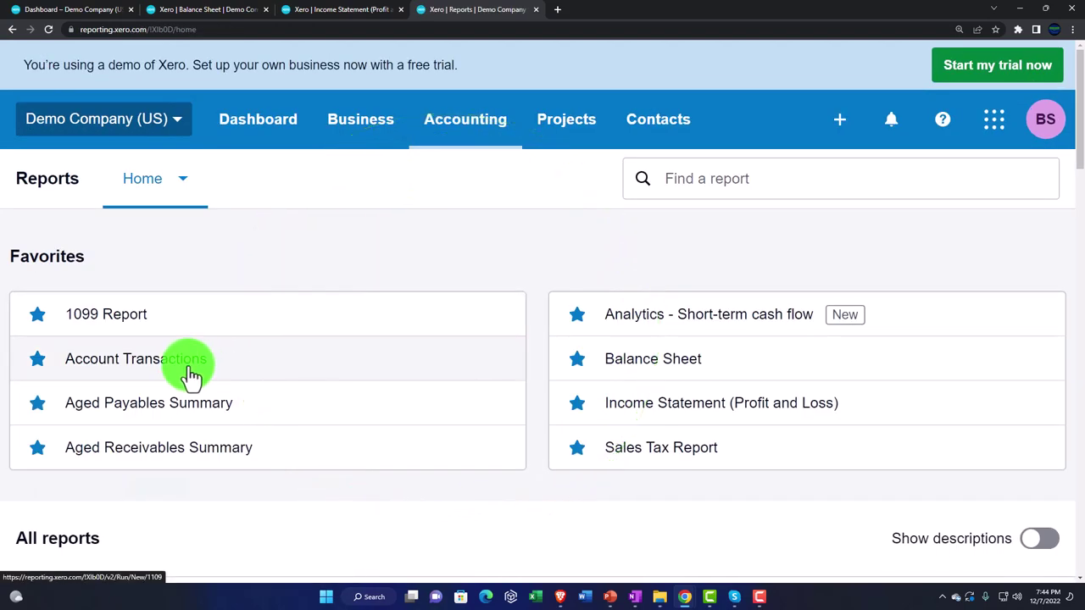
scroll(191, 373, "down", 5)
left_click(205, 352)
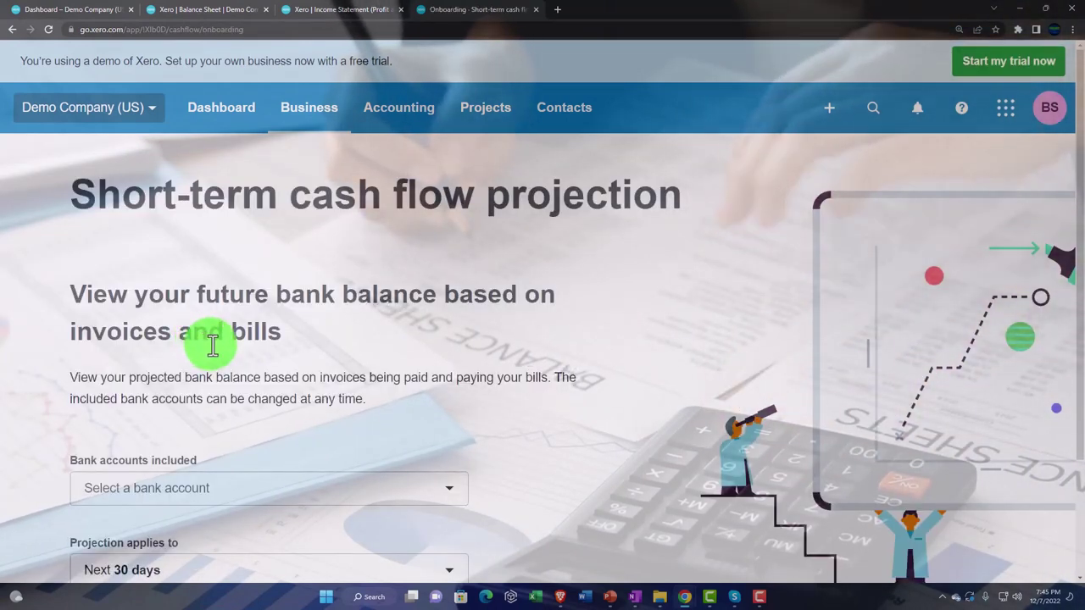
scroll(214, 343, "down", 2)
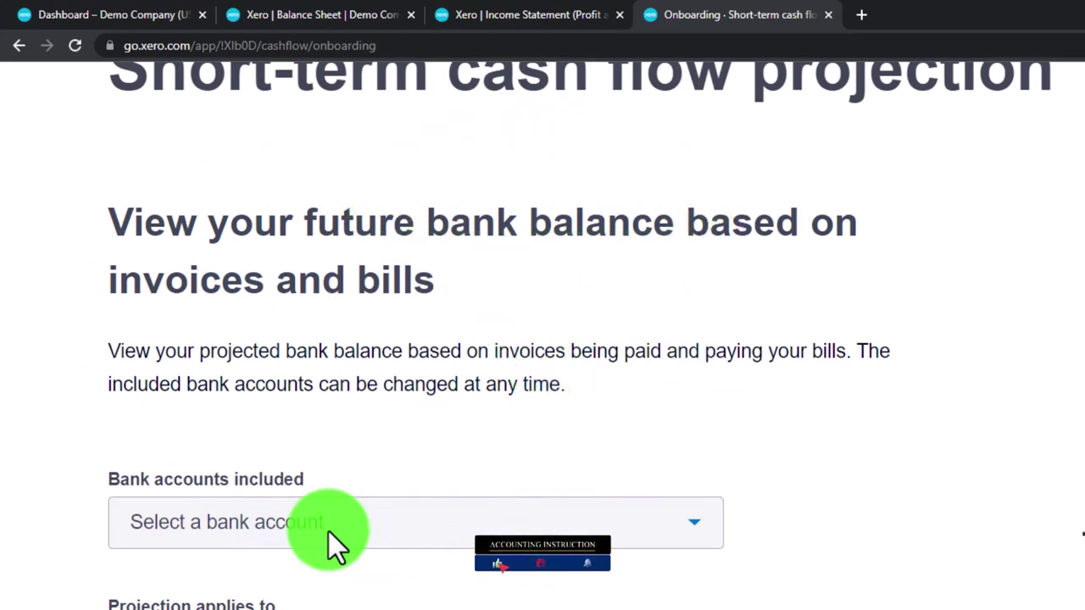
scroll(329, 533, "up", 3)
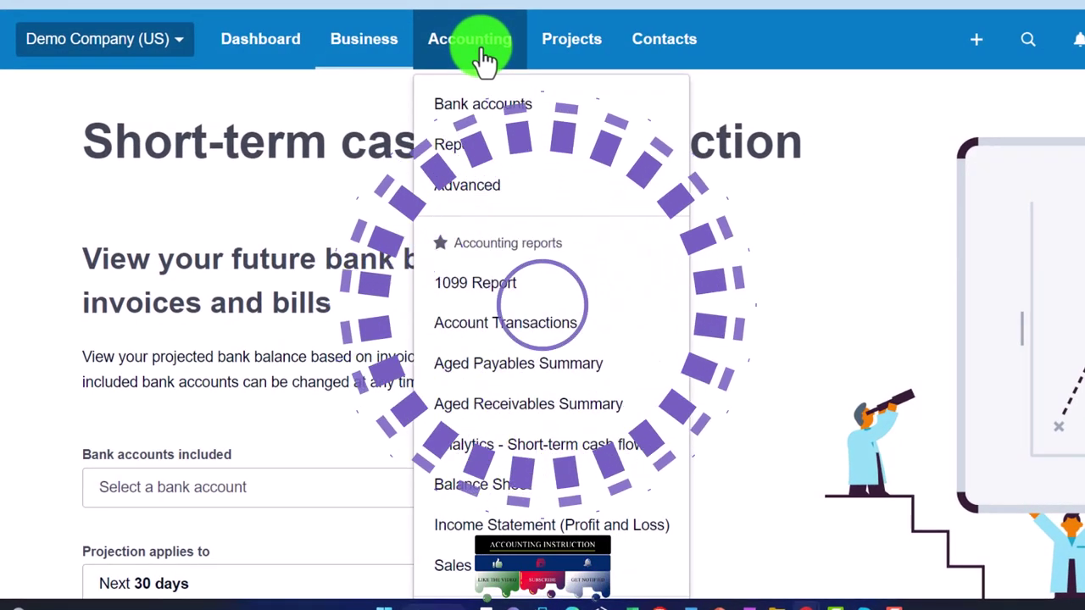
Return to the Reports page and open the Business Performance report from the Financial performance group
left_click(502, 161)
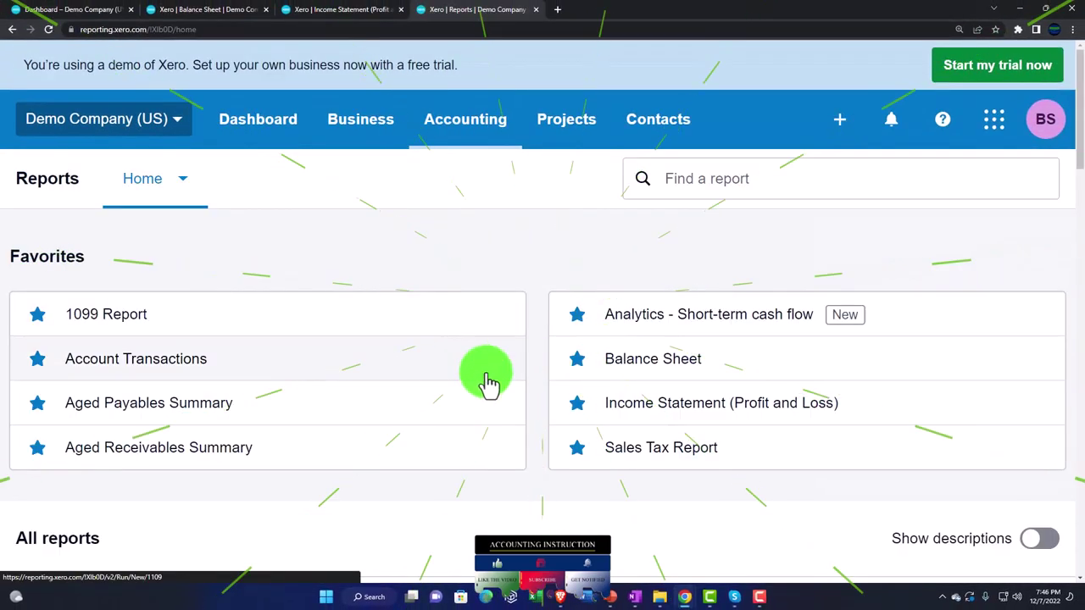
scroll(490, 383, "down", 4)
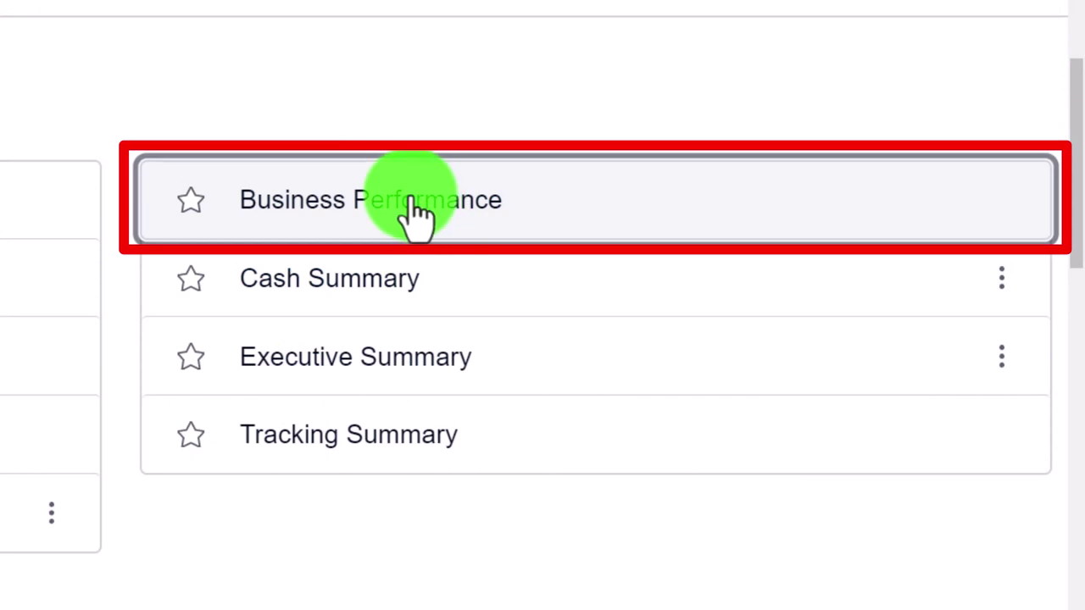
left_click(415, 212)
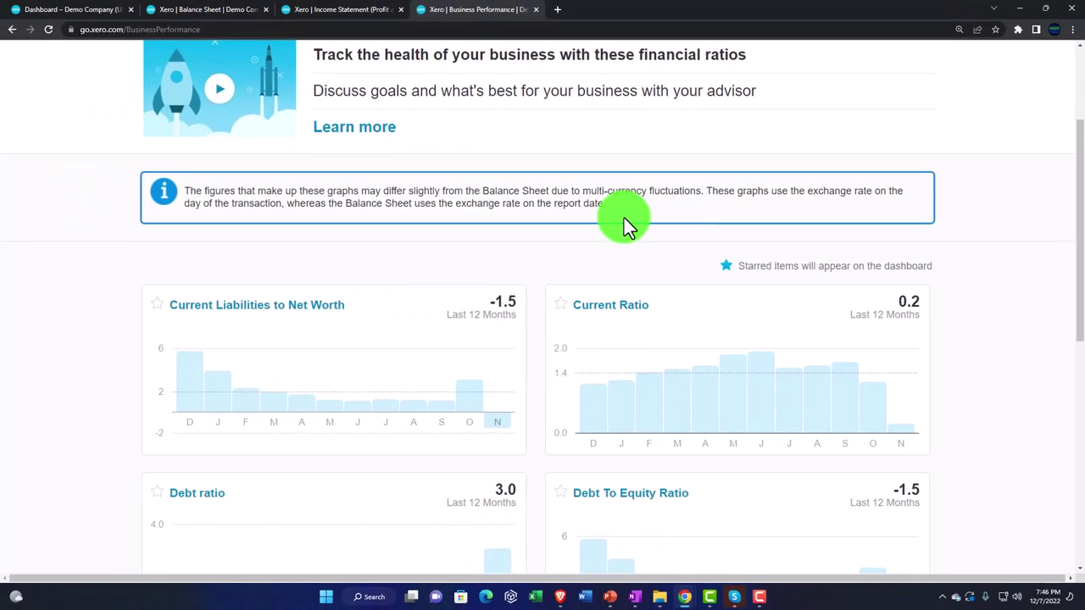
Examine the Business Performance ratio graphs, from Current Liabilities to Net Worth through Working Capital to Total Assets %
scroll(115, 230, "down", 1)
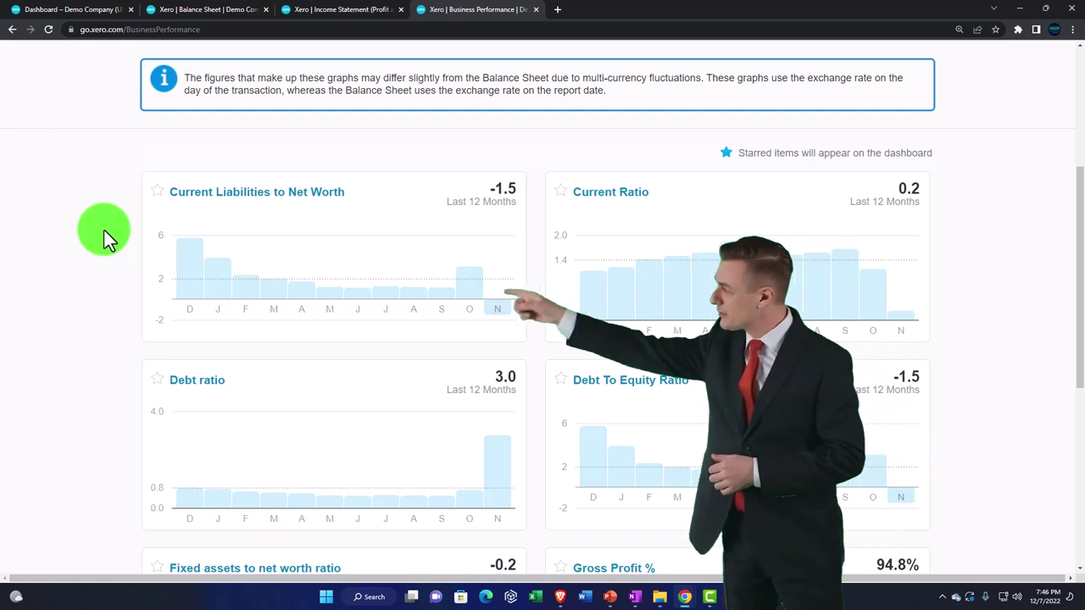
scroll(104, 231, "down", 2)
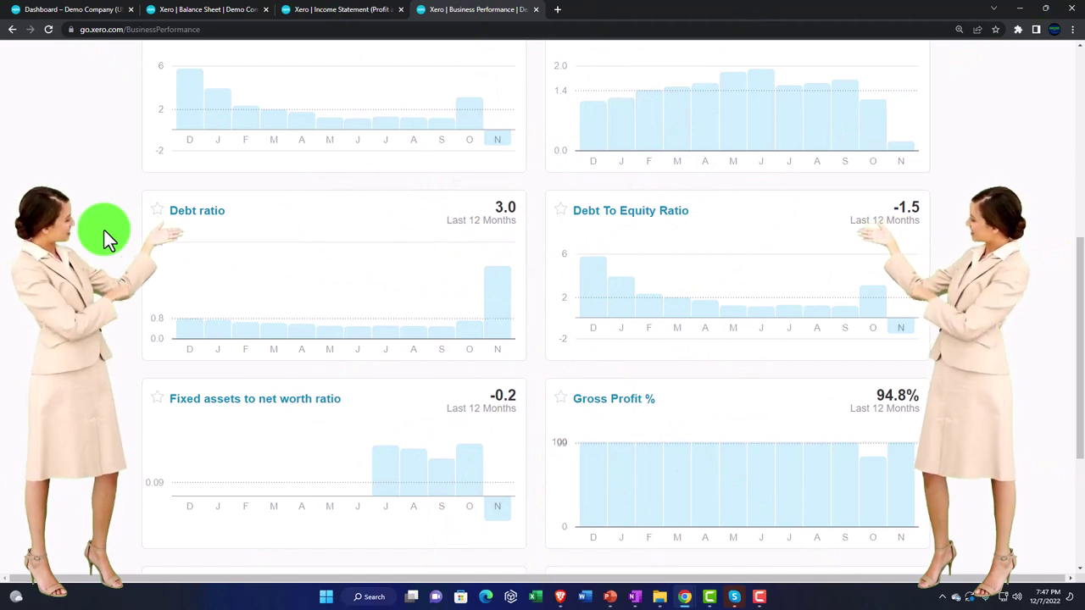
scroll(105, 230, "down", 3)
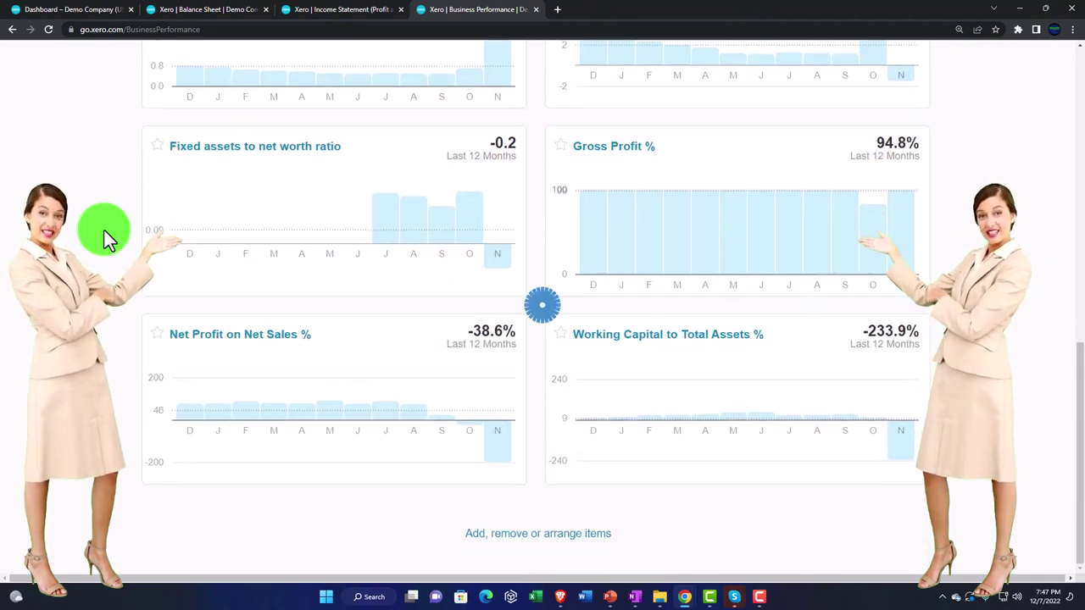
scroll(105, 231, "up", 10)
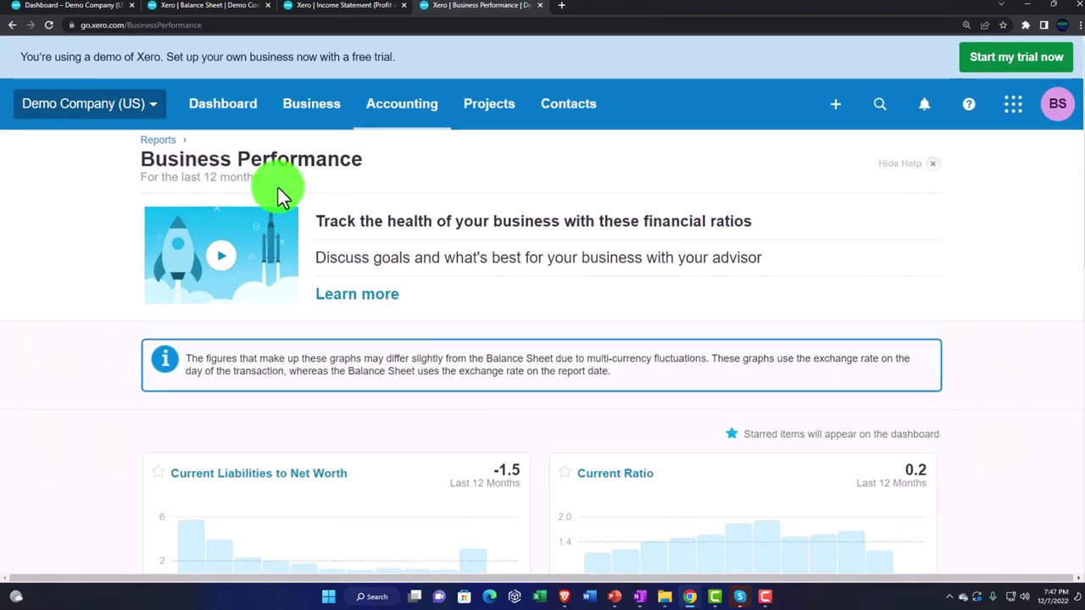
Return to the Reports page and open the Cash Summary report from the Financial performance group
left_click(401, 104)
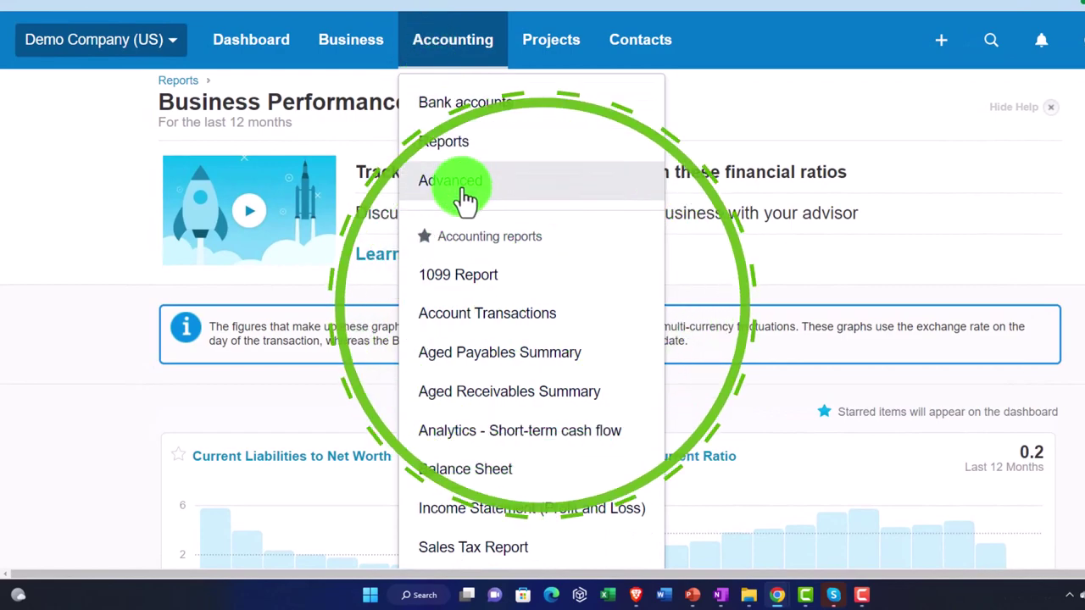
left_click(475, 144)
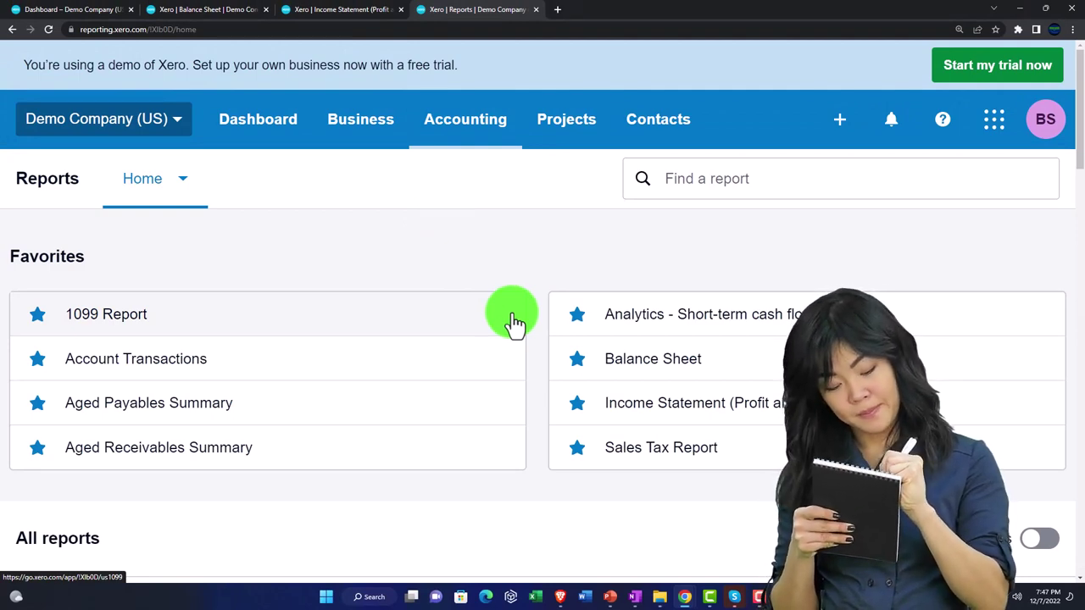
scroll(515, 320, "down", 5)
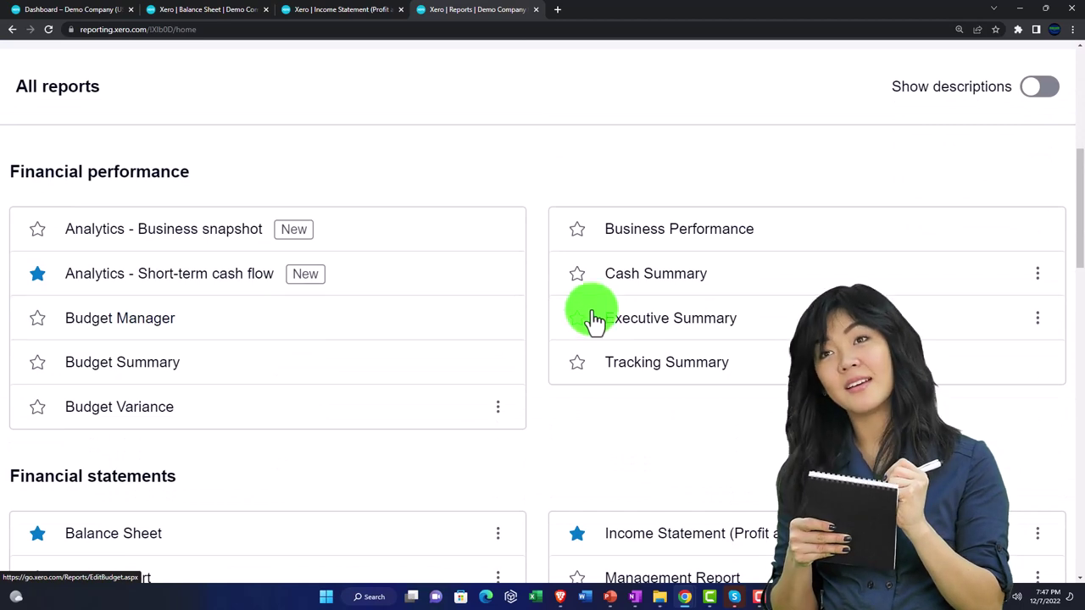
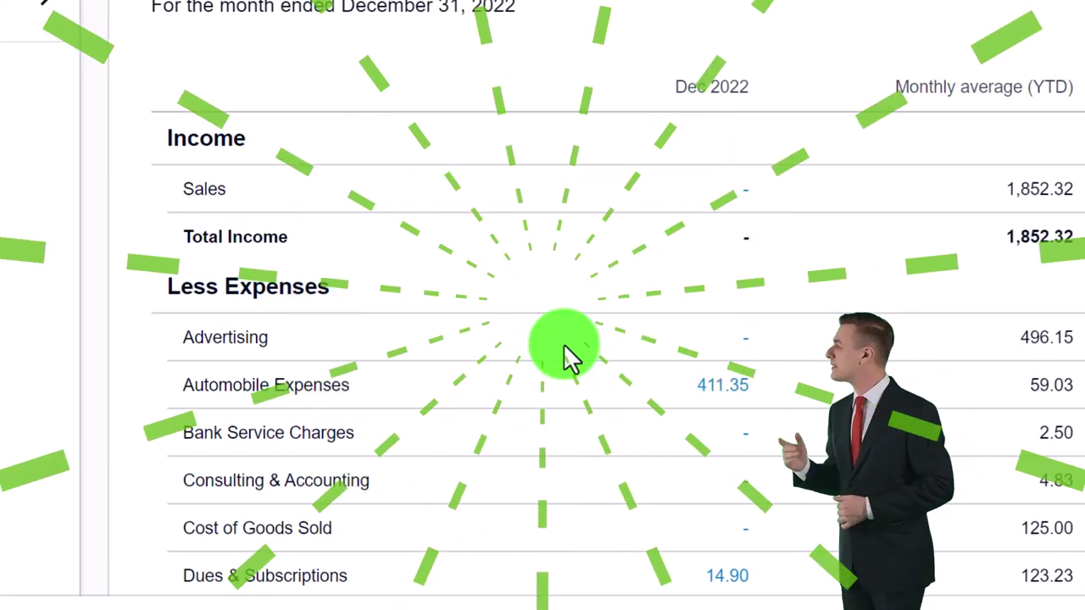
Examine the Cash Summary's income, expenses, other cash activity, sales tax activity and closing summary for December 2022
scroll(564, 343, "down", 3)
scroll(564, 345, "down", 3)
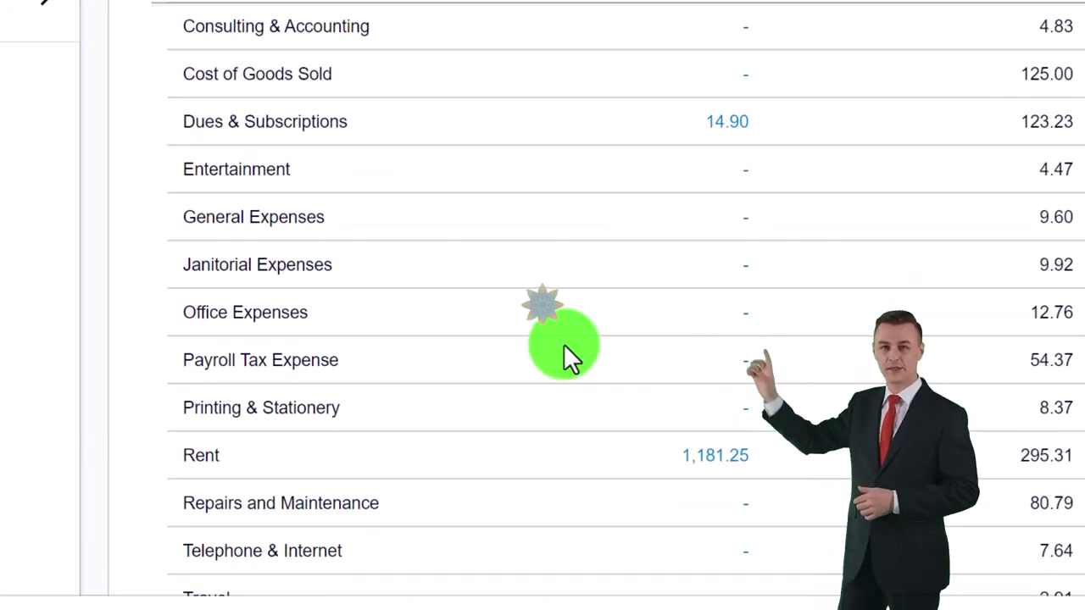
scroll(564, 344, "down", 3)
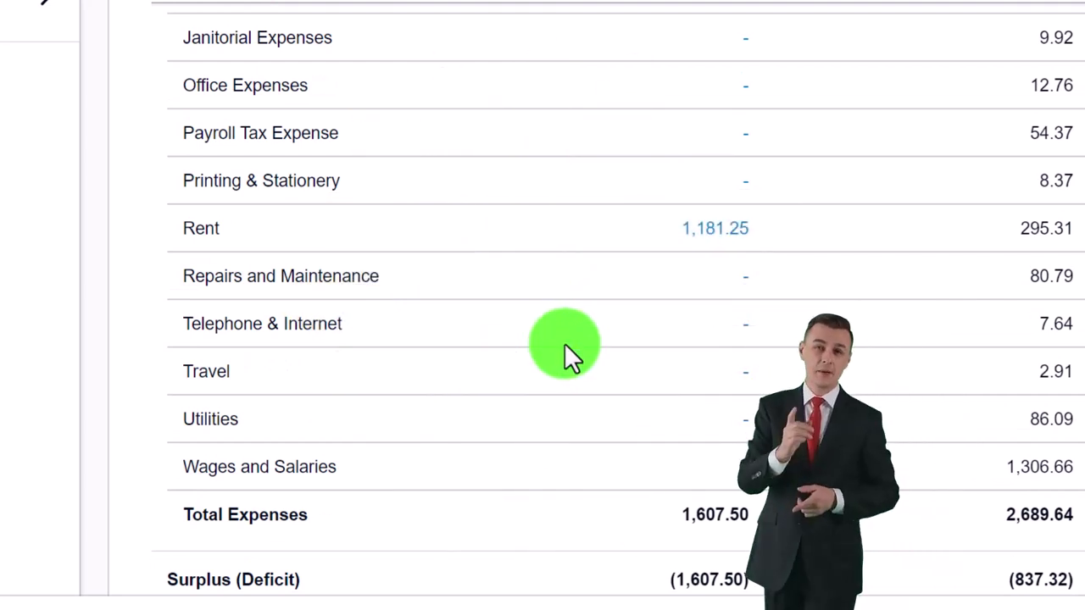
scroll(565, 343, "down", 3)
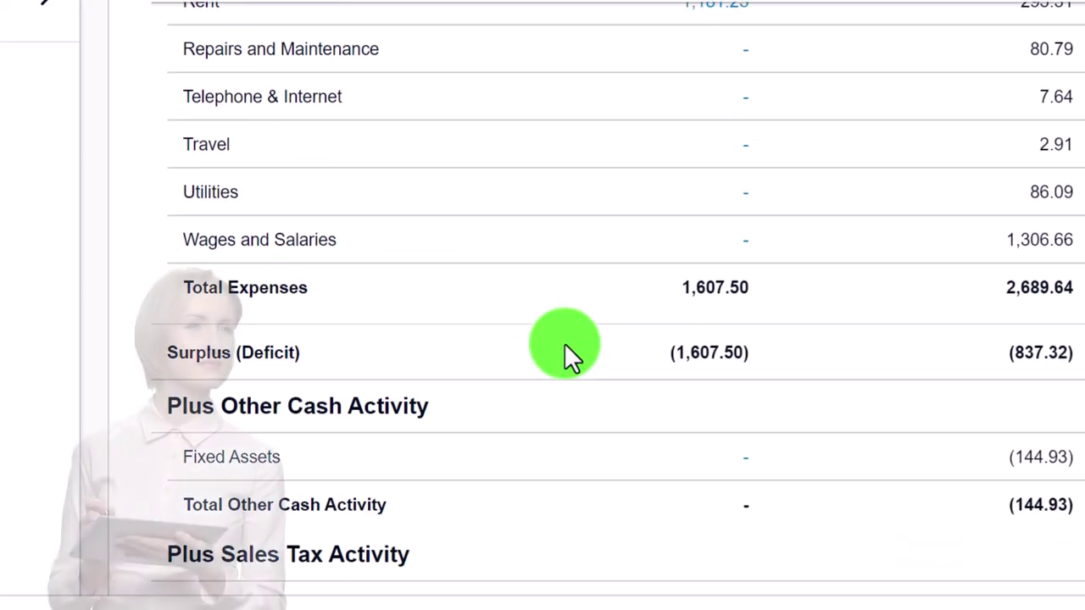
scroll(565, 343, "down", 3)
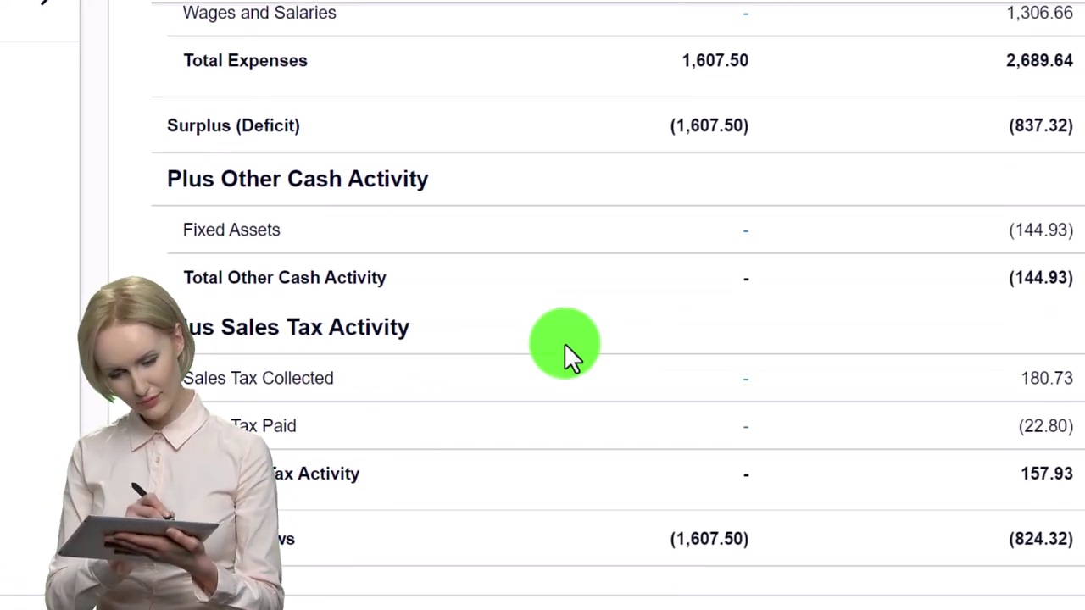
scroll(564, 344, "down", 4)
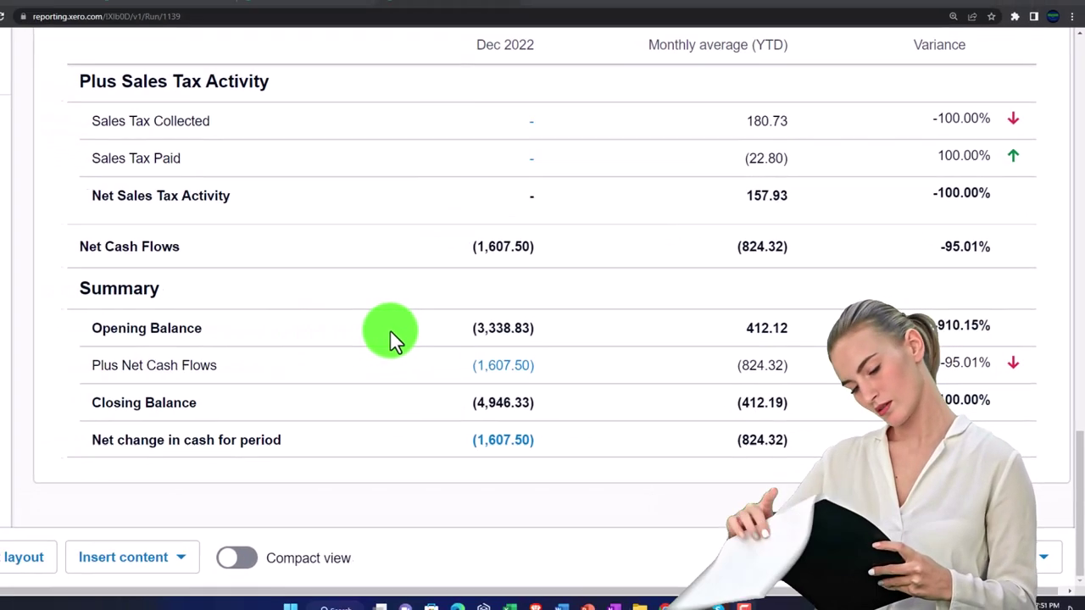
scroll(390, 330, "up", 15)
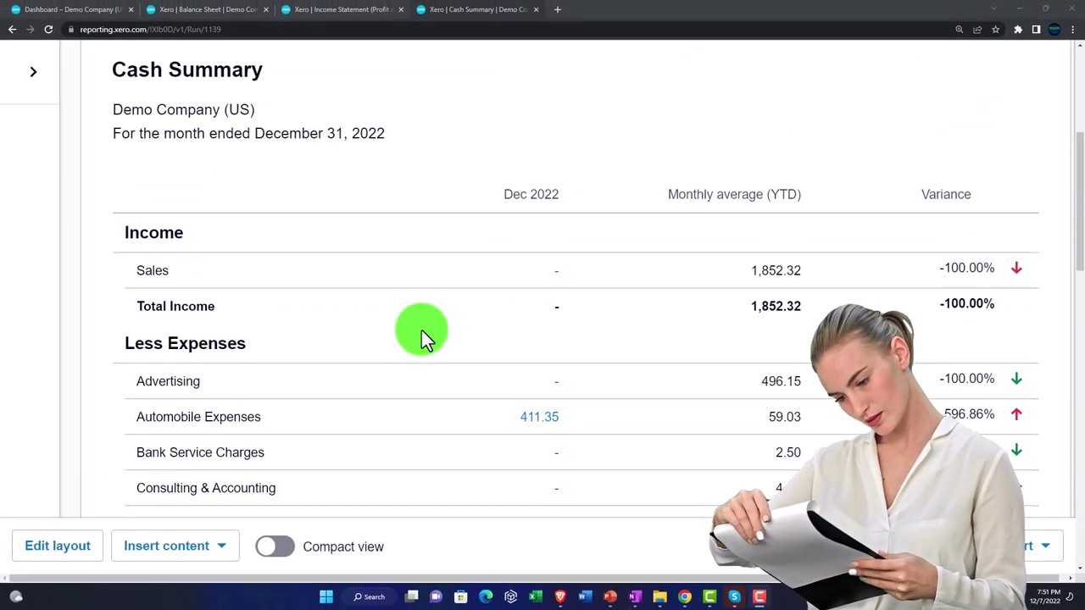
scroll(421, 330, "up", 3)
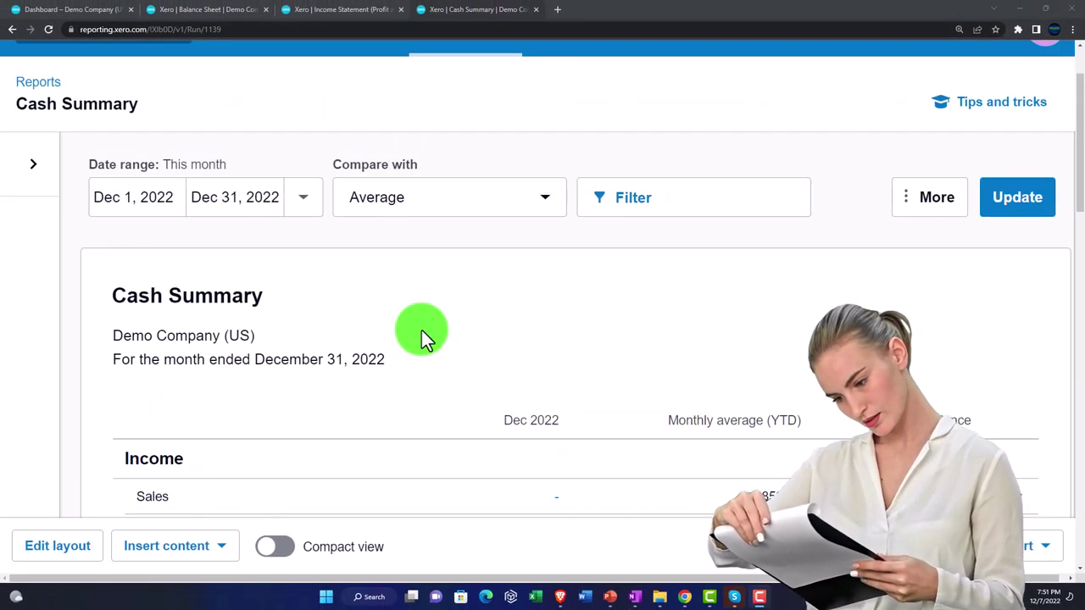
scroll(421, 330, "down", 3)
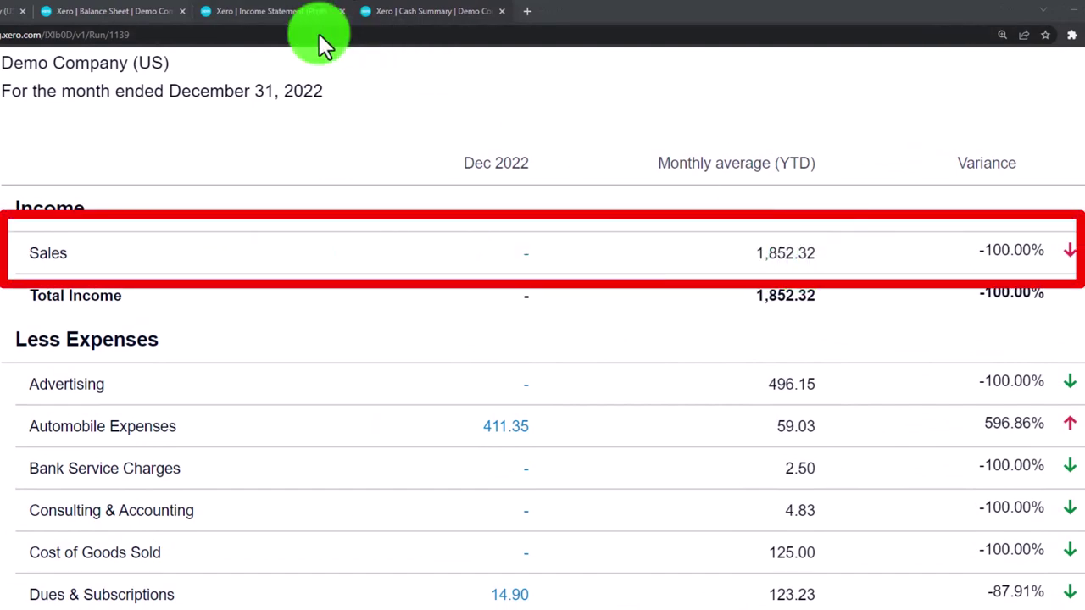
Set the Cash Summary's start date to Jan 1, 2022 and update the report
scroll(311, 157, "up", 4)
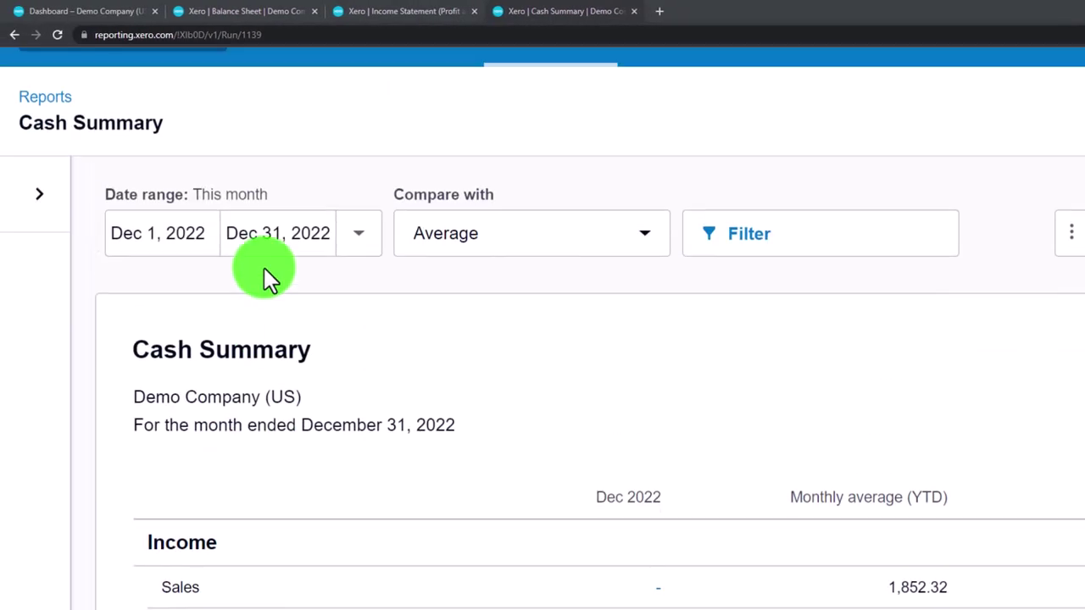
left_click(200, 238)
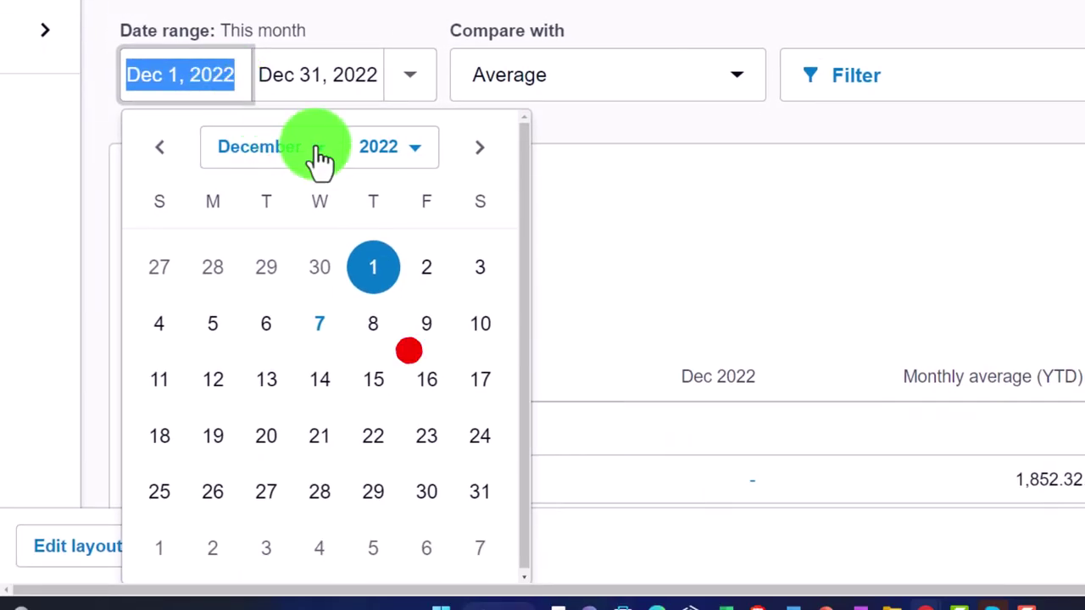
left_click(321, 158)
left_click(311, 178)
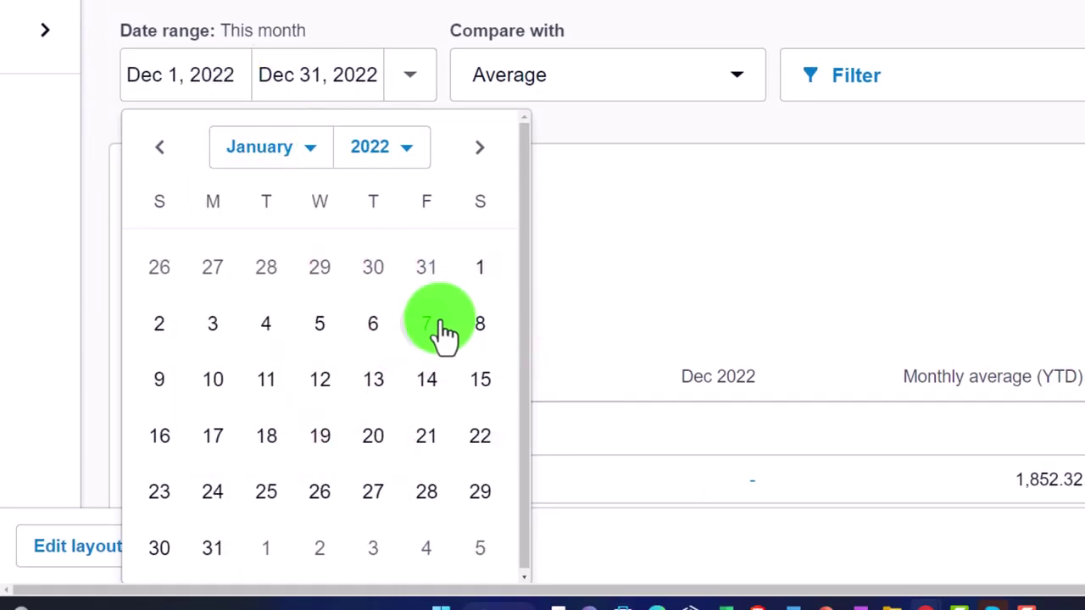
left_click(477, 284)
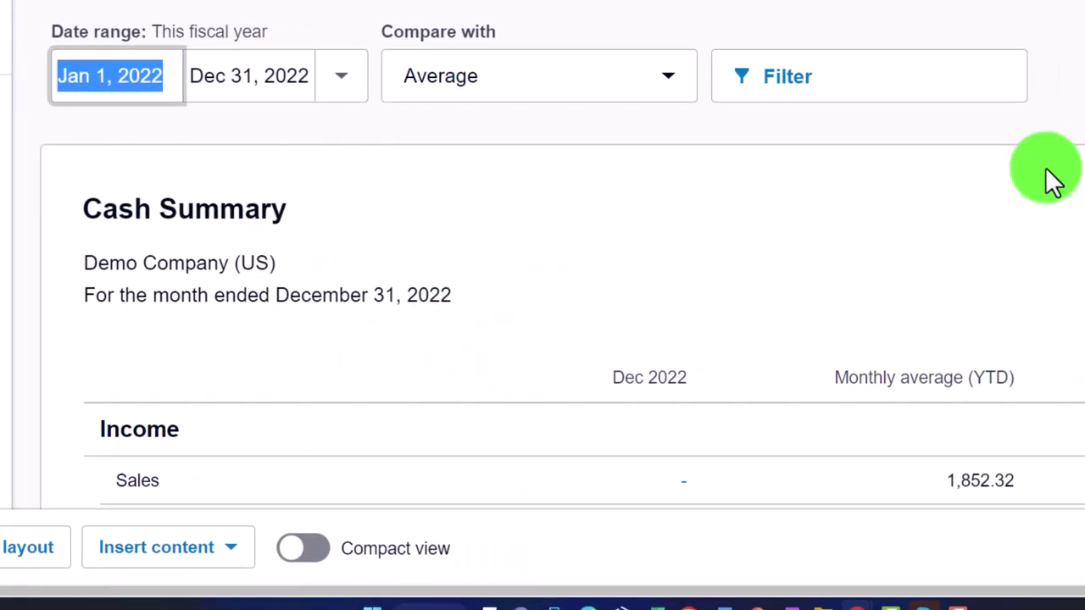
left_click(993, 92)
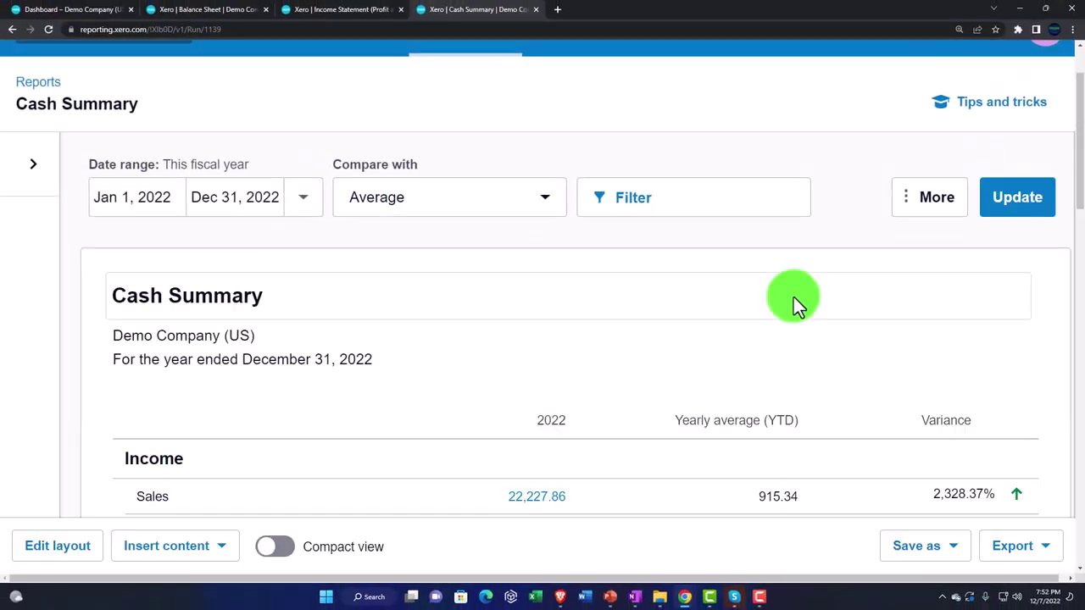
Compare the 2022 sales figure in the Cash Summary with the sales shown in the Income Statement
scroll(734, 268, "down", 2)
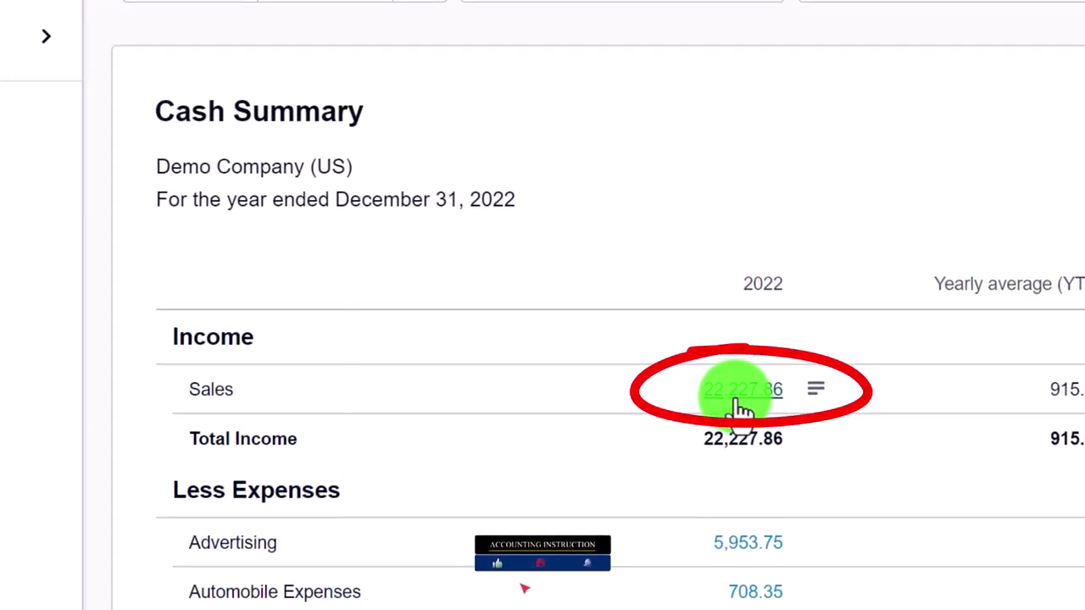
left_click(473, 13)
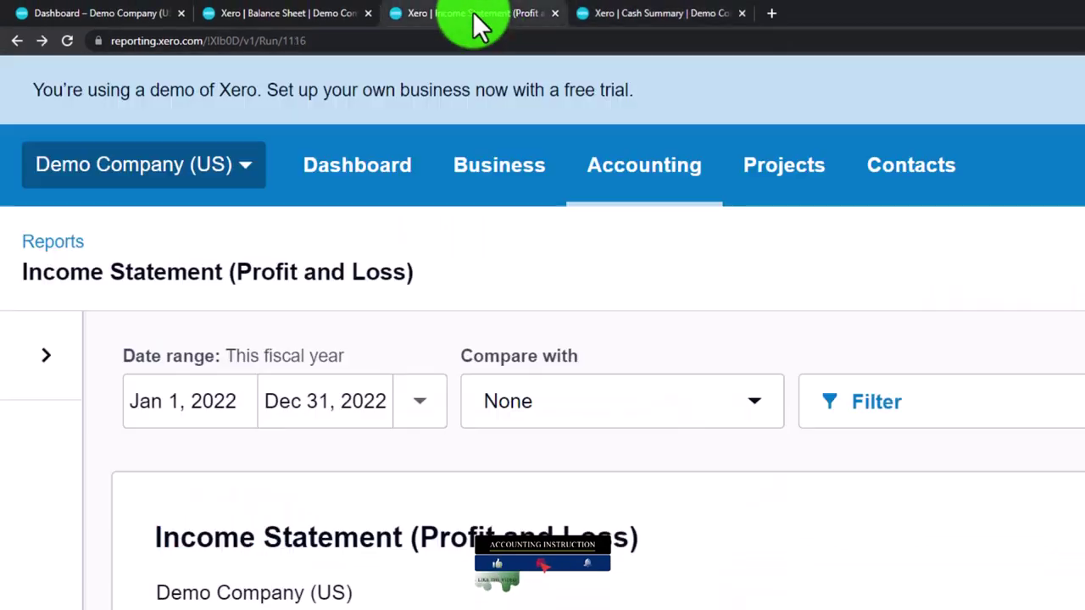
scroll(860, 338, "down", 3)
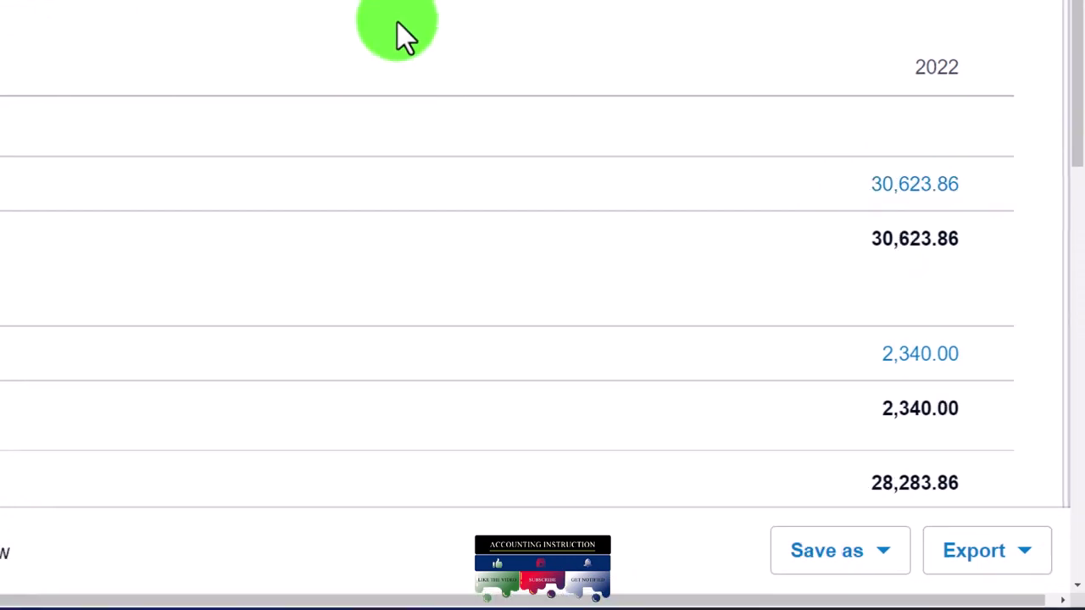
left_click(487, 11)
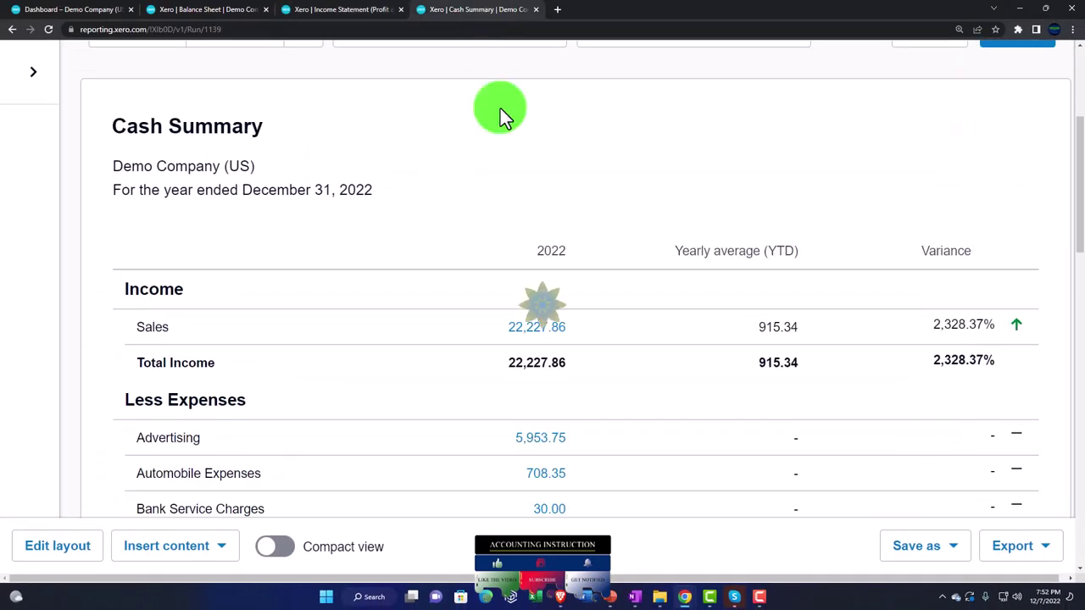
Leave the Cash Summary and return to the Reports page
scroll(537, 271, "up", 2)
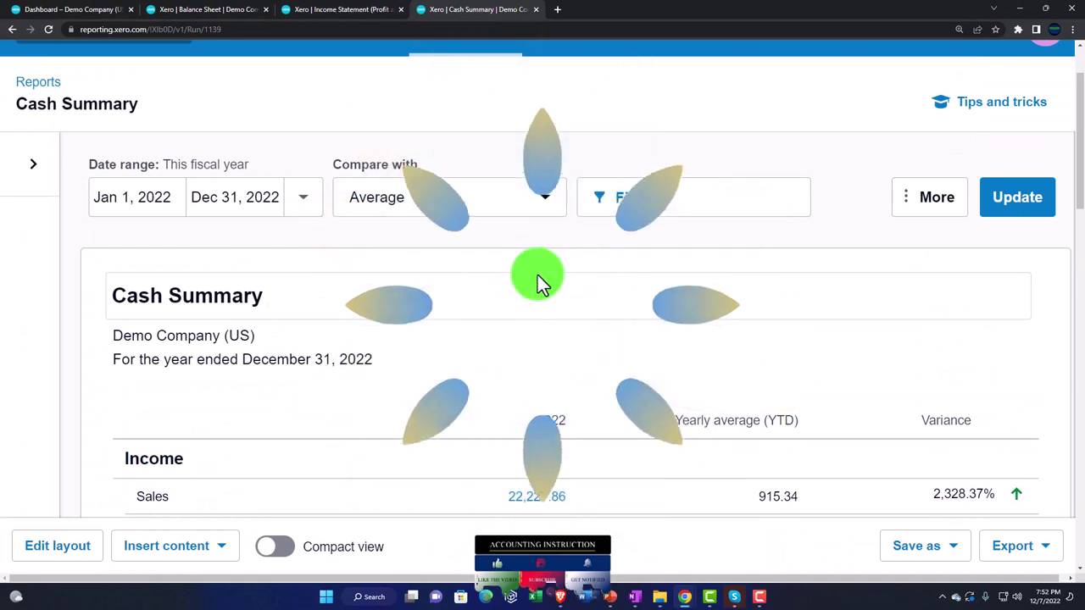
scroll(537, 275, "up", 1)
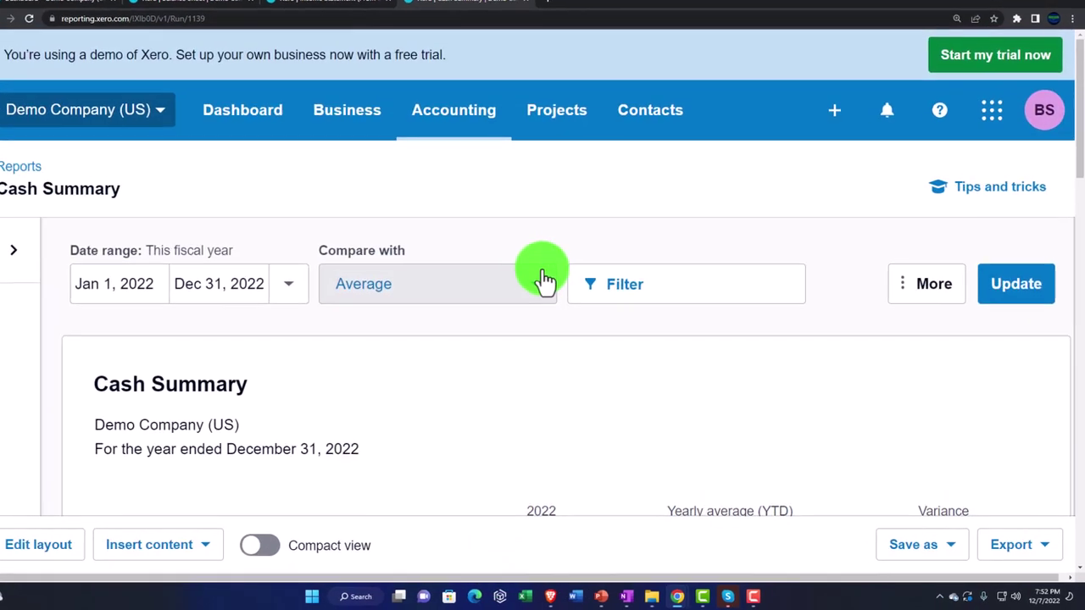
left_click(486, 129)
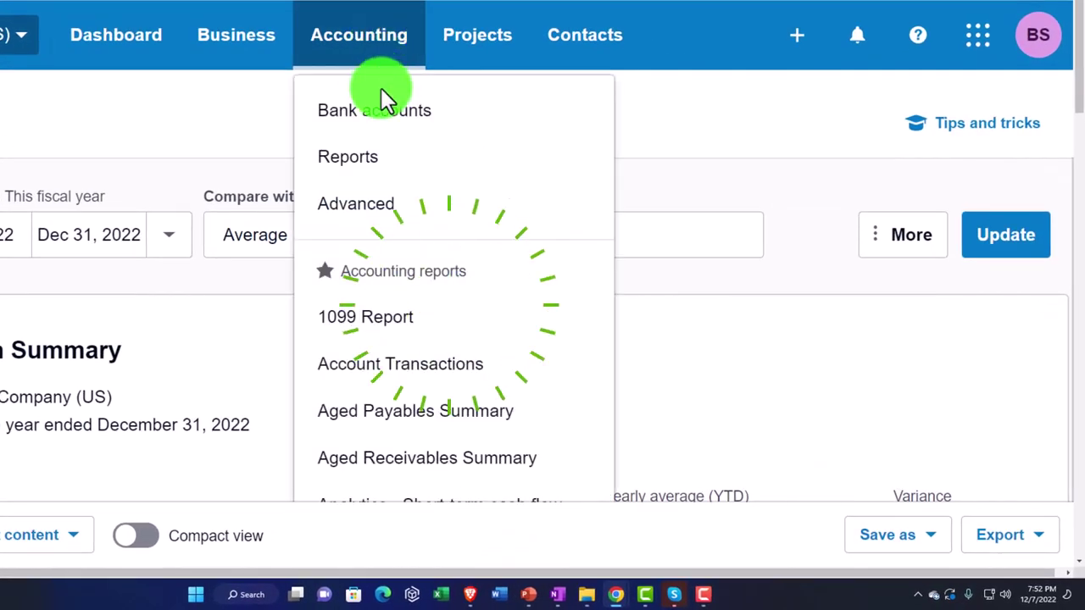
left_click(371, 168)
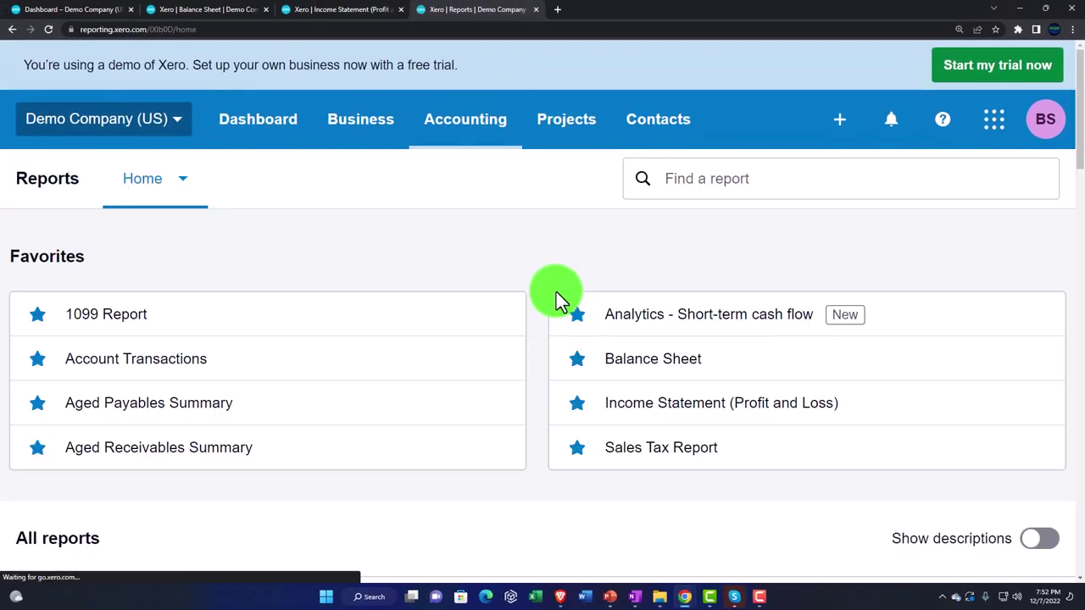
Look through the report groups and open the Depreciation Schedule from the Financial statements group
scroll(495, 255, "down", 5)
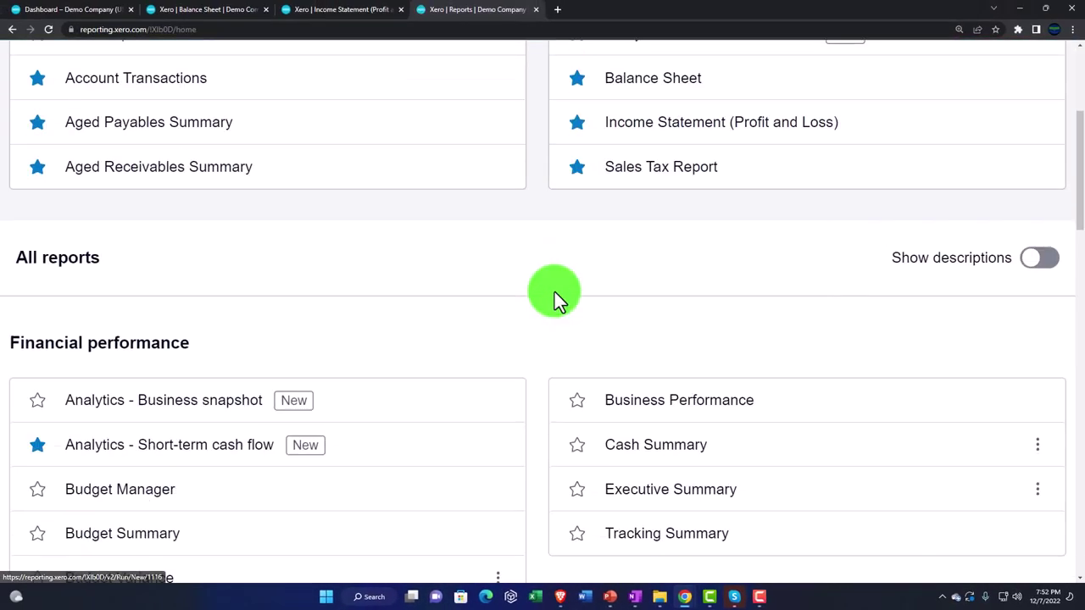
scroll(555, 297, "down", 7)
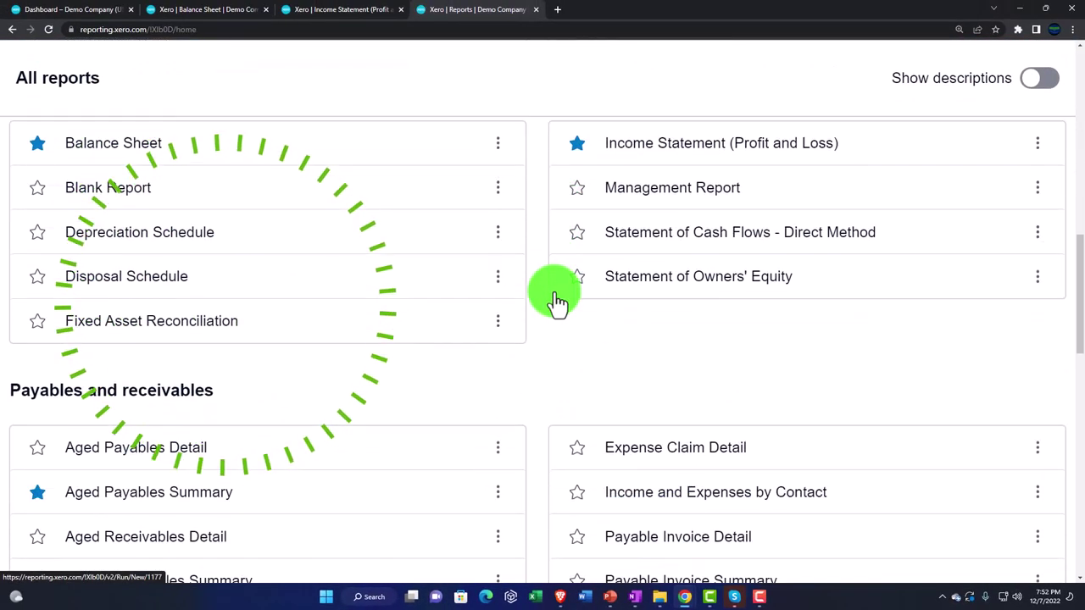
scroll(555, 296, "down", 1)
scroll(555, 297, "up", 4)
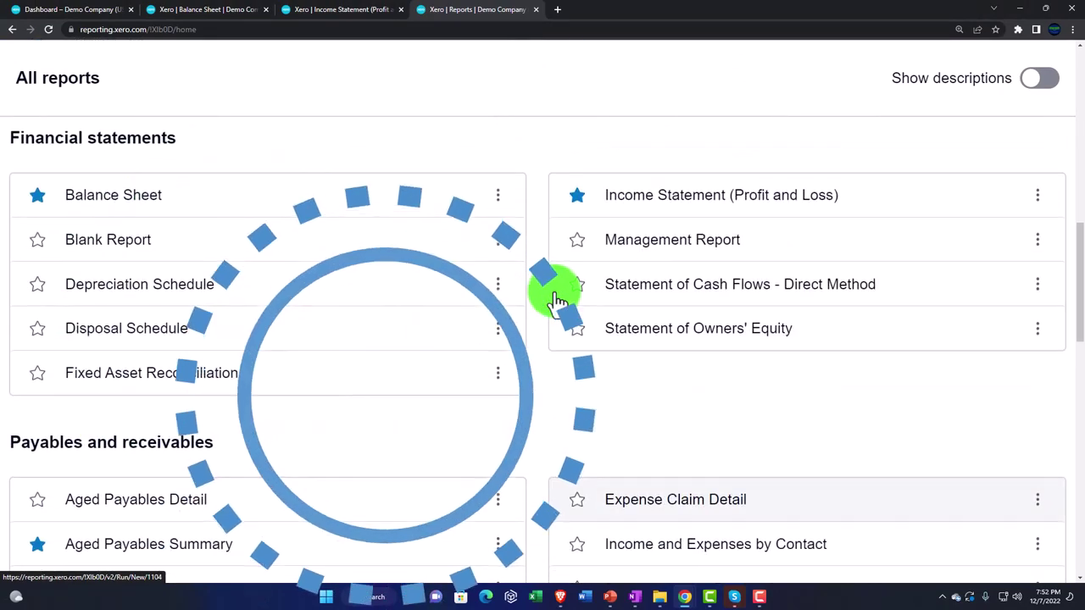
scroll(555, 301, "up", 4)
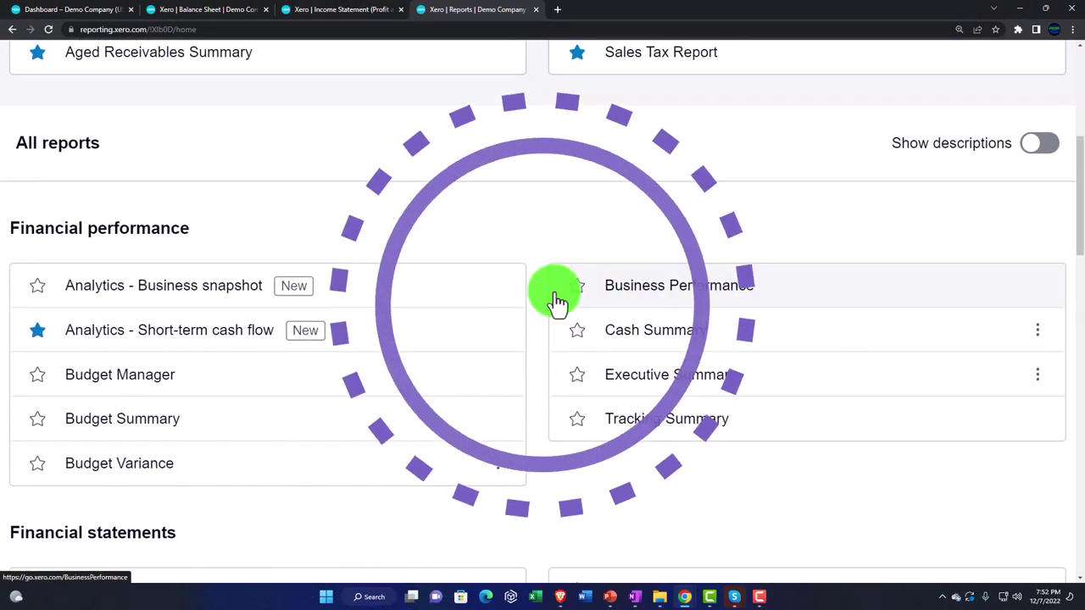
scroll(557, 302, "down", 3)
scroll(557, 303, "down", 2)
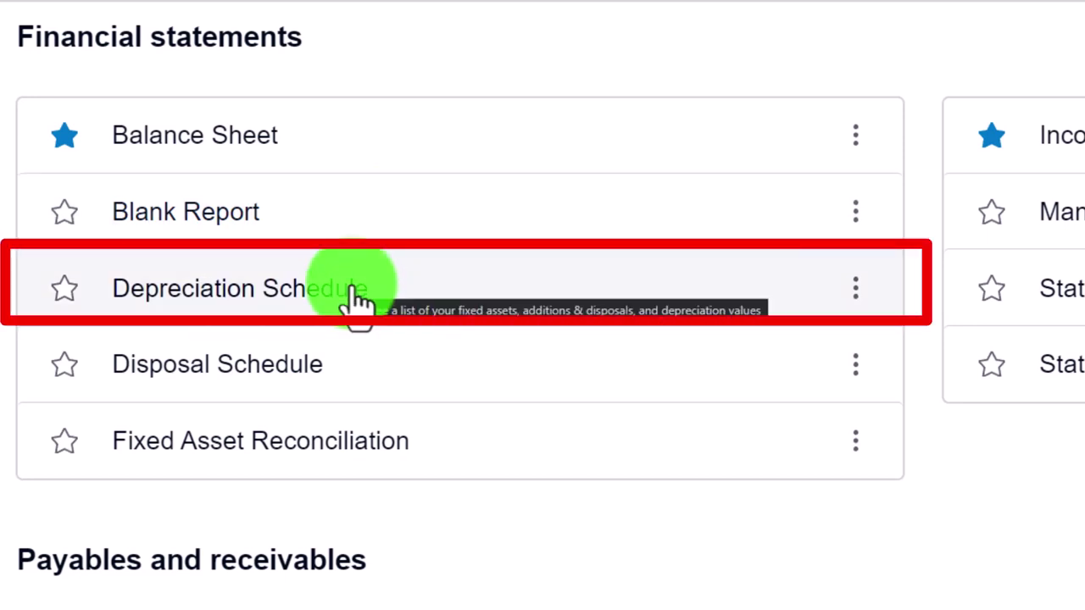
left_click(354, 288)
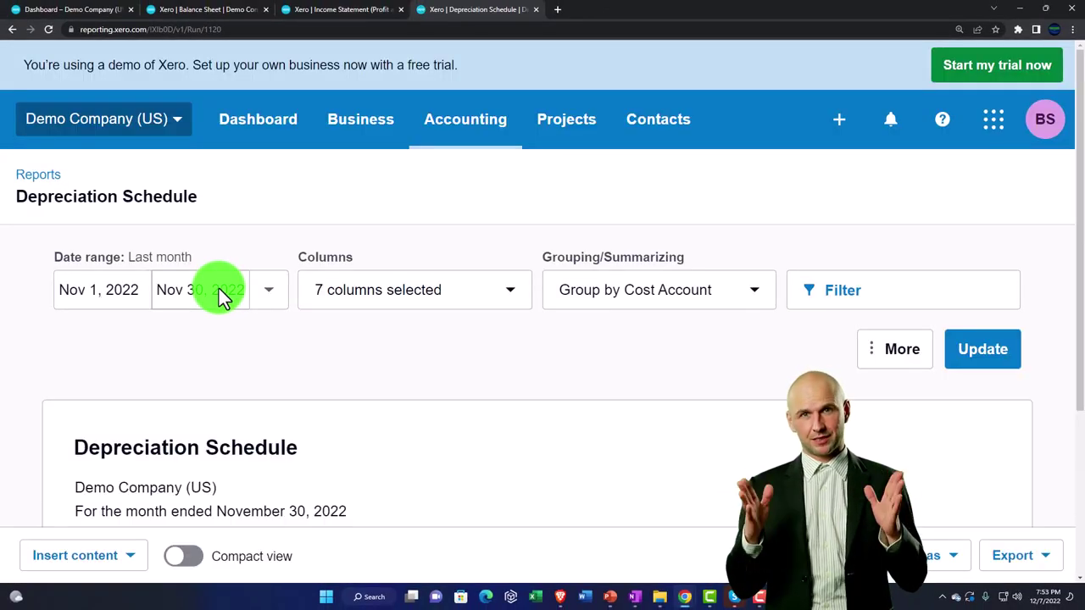
Review the Depreciation Schedule for November 2022 and check the fixed assets on the Balance Sheet for comparison
scroll(219, 288, "down", 3)
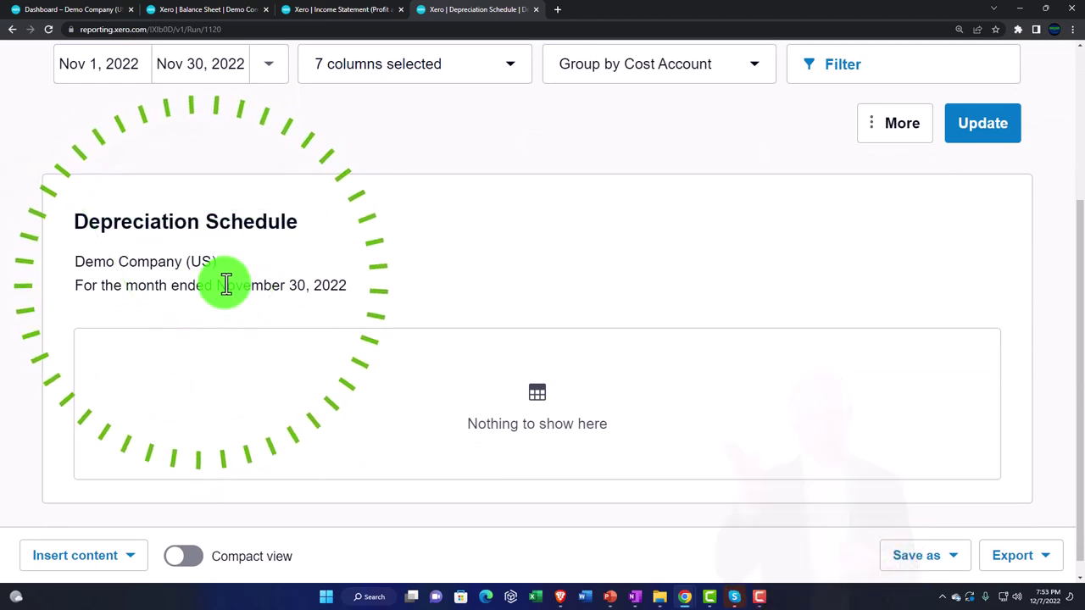
left_click(227, 13)
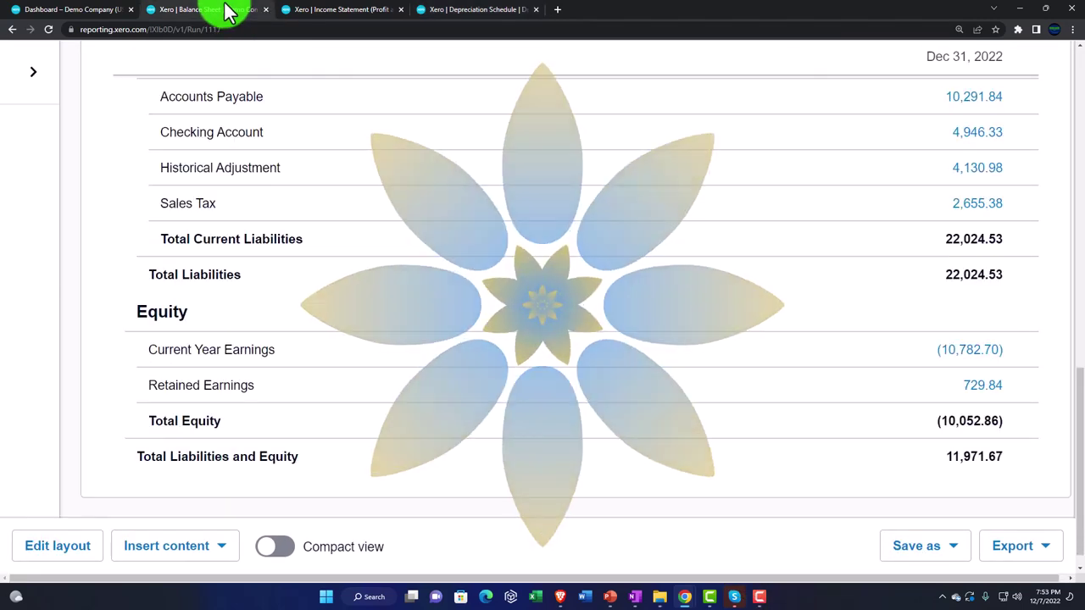
scroll(268, 264, "up", 5)
scroll(274, 292, "up", 2)
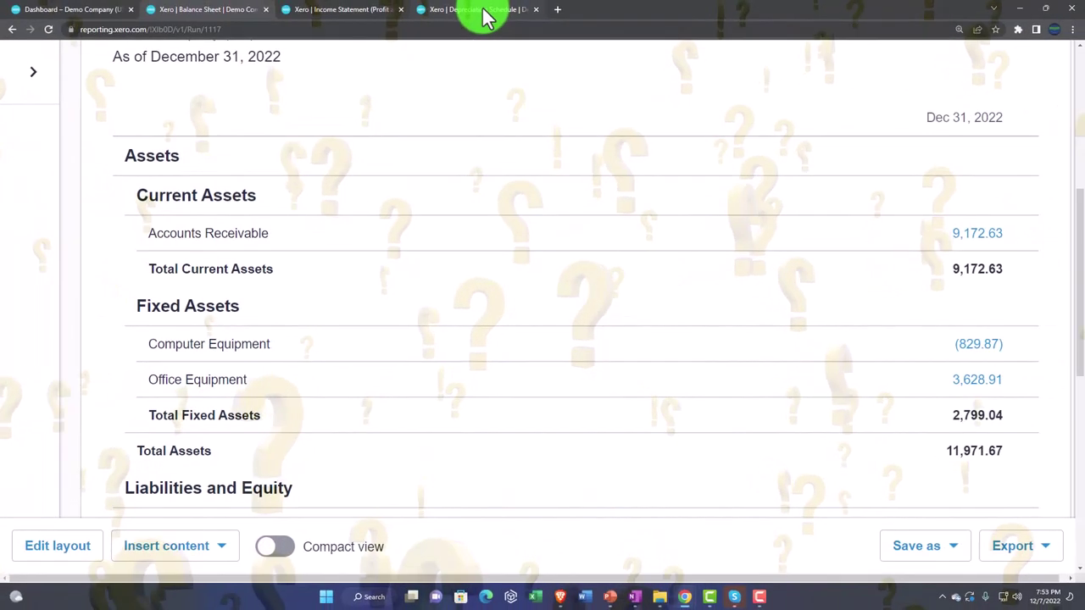
left_click(485, 17)
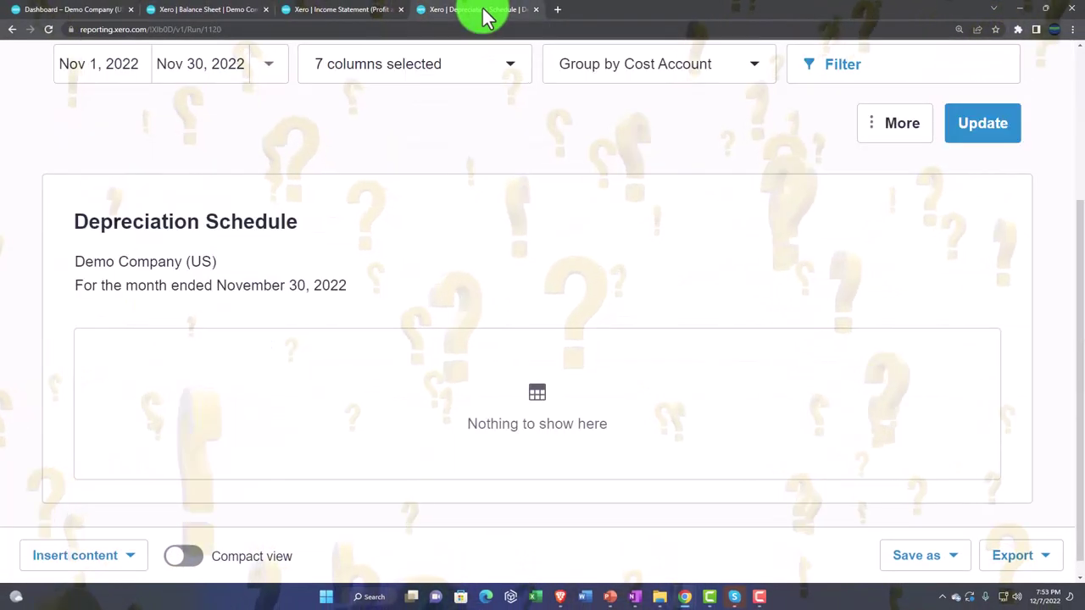
Return to the Reports page and open the Management Report from the Financial statements group
scroll(477, 339, "up", 5)
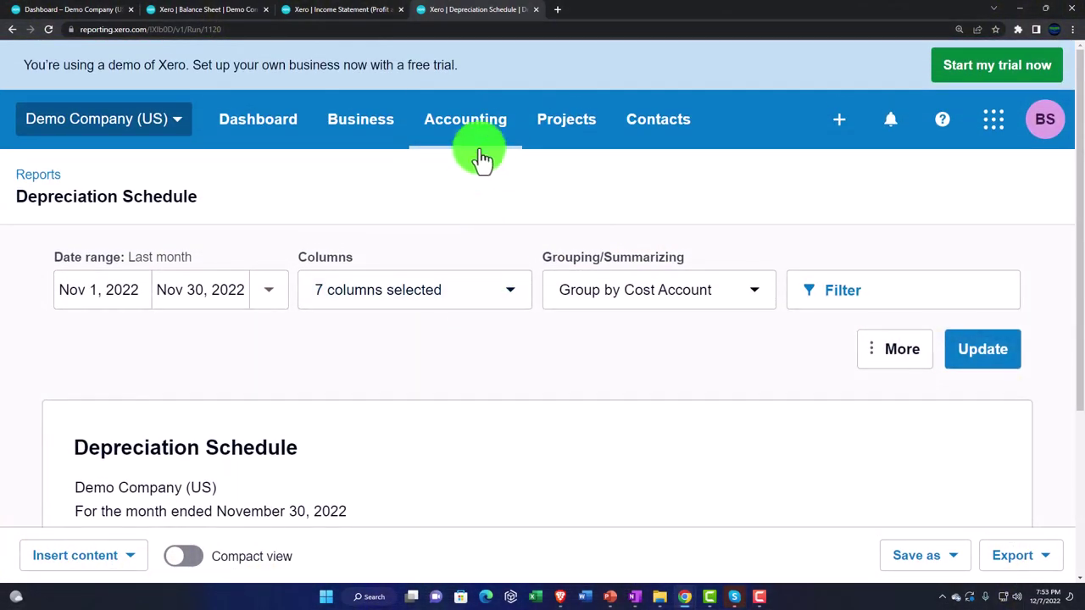
left_click(477, 132)
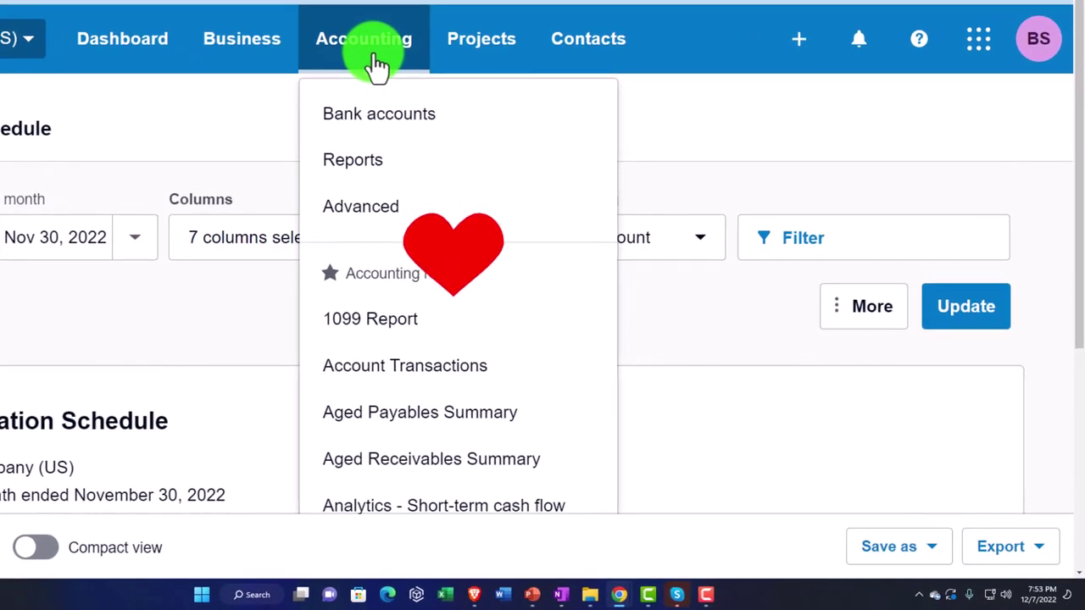
left_click(373, 169)
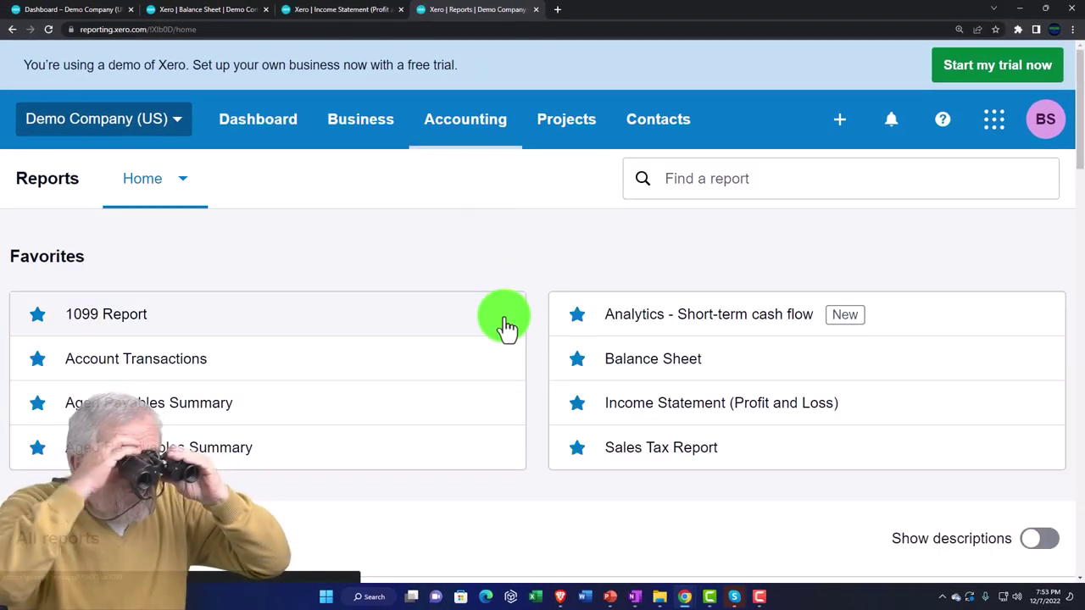
scroll(501, 328, "down", 3)
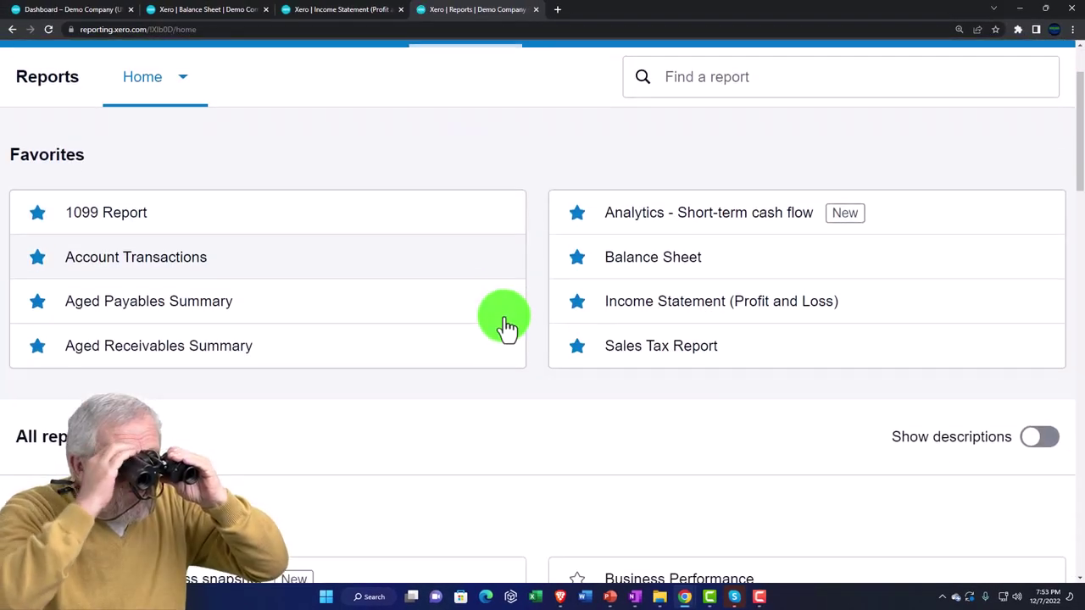
scroll(504, 326, "down", 6)
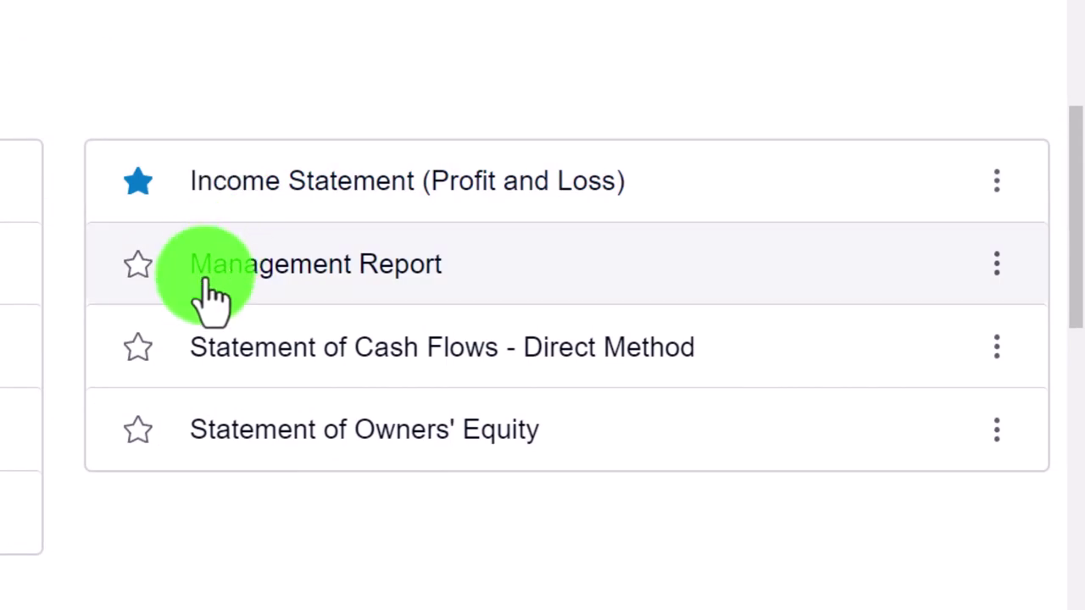
left_click(211, 295)
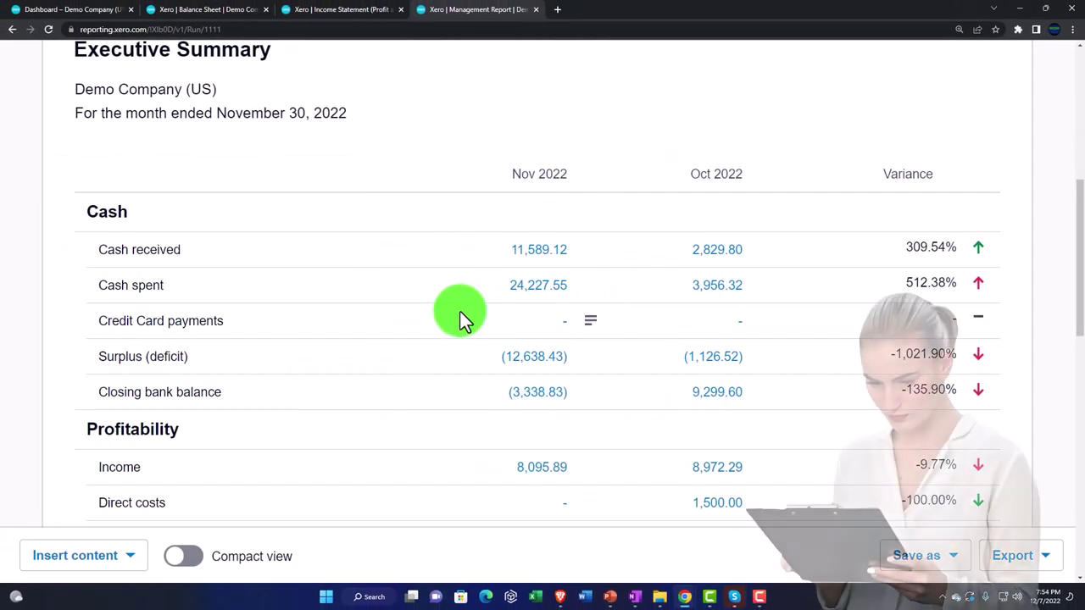
Examine the Management Report's Executive Summary, covering cash, profitability, balance sheet, sales, performance and position for November and October 2022
scroll(460, 311, "up", 1)
scroll(460, 312, "down", 2)
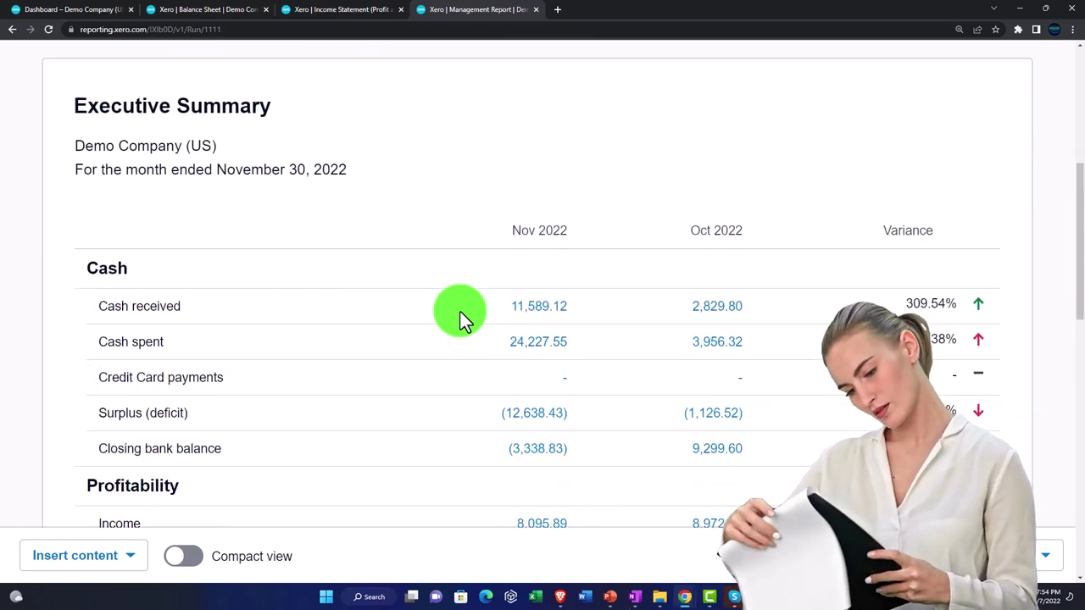
scroll(429, 326, "down", 1)
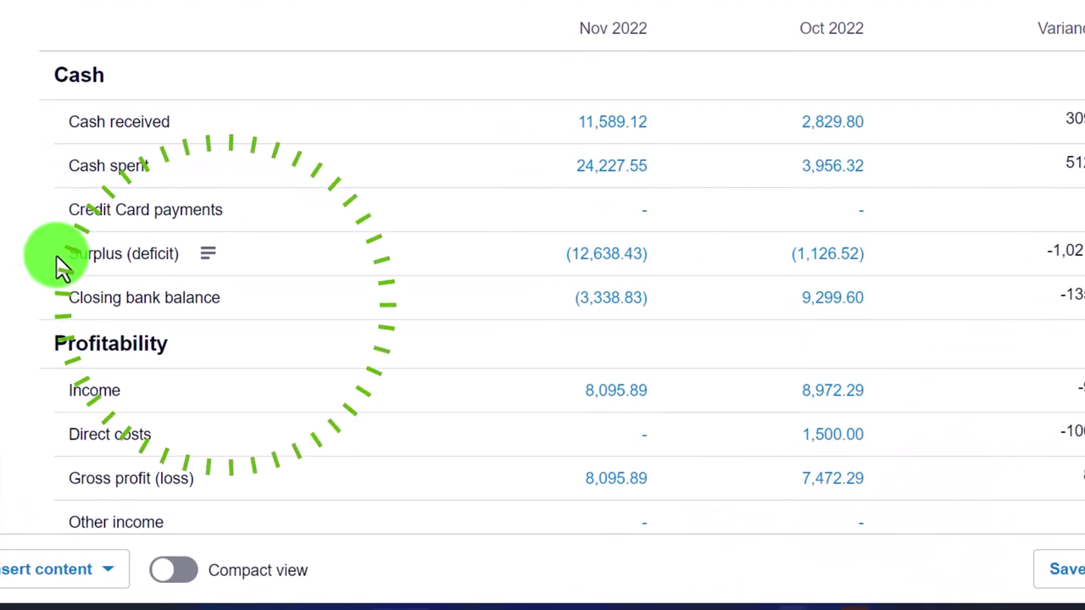
scroll(62, 296, "down", 2)
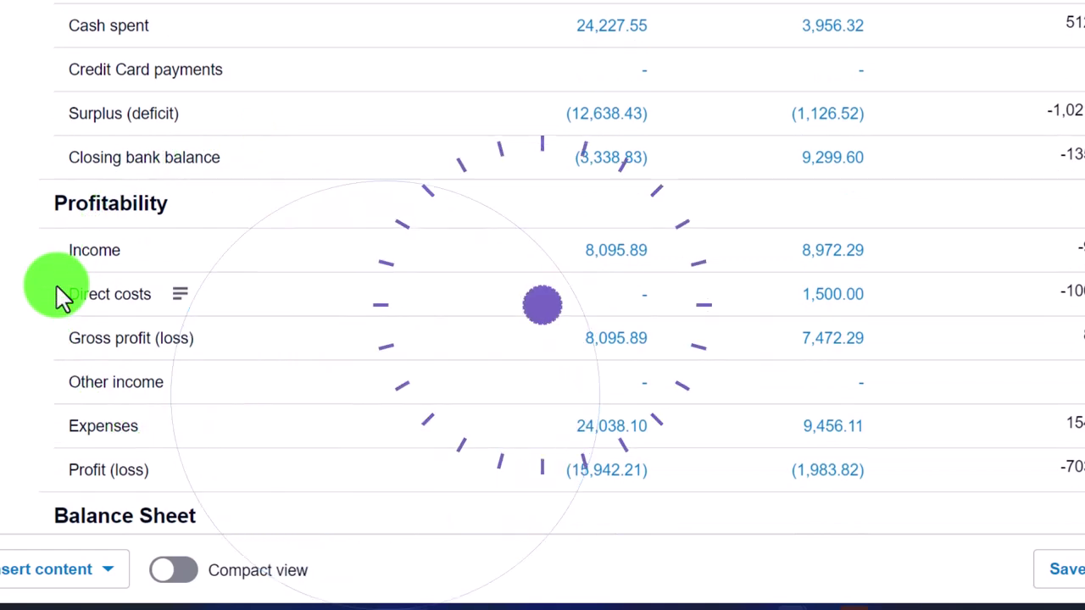
scroll(62, 297, "down", 1)
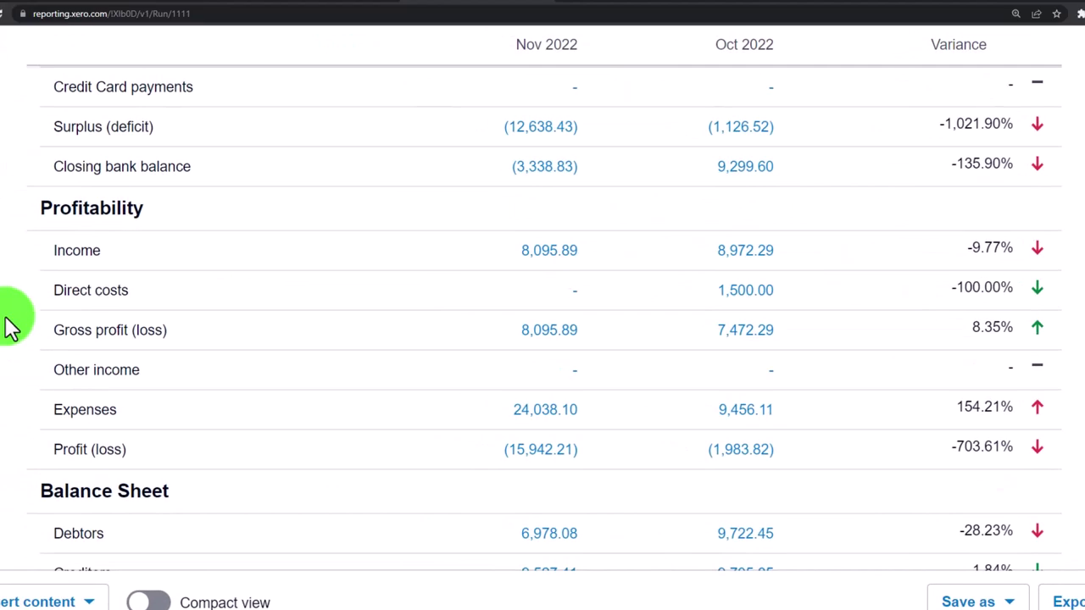
scroll(10, 326, "down", 1)
scroll(11, 326, "down", 1)
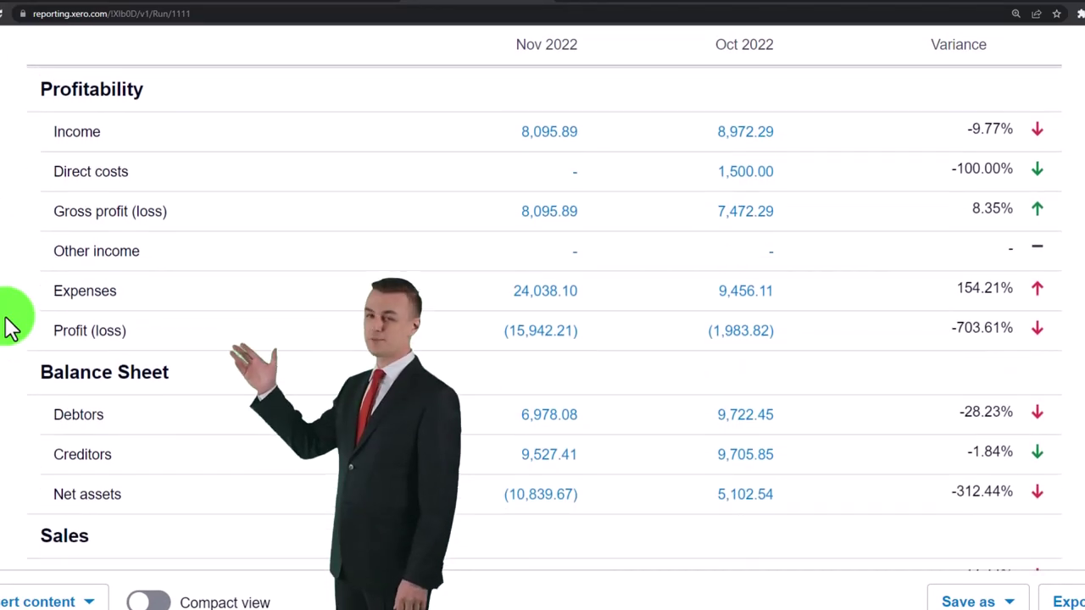
scroll(10, 326, "down", 2)
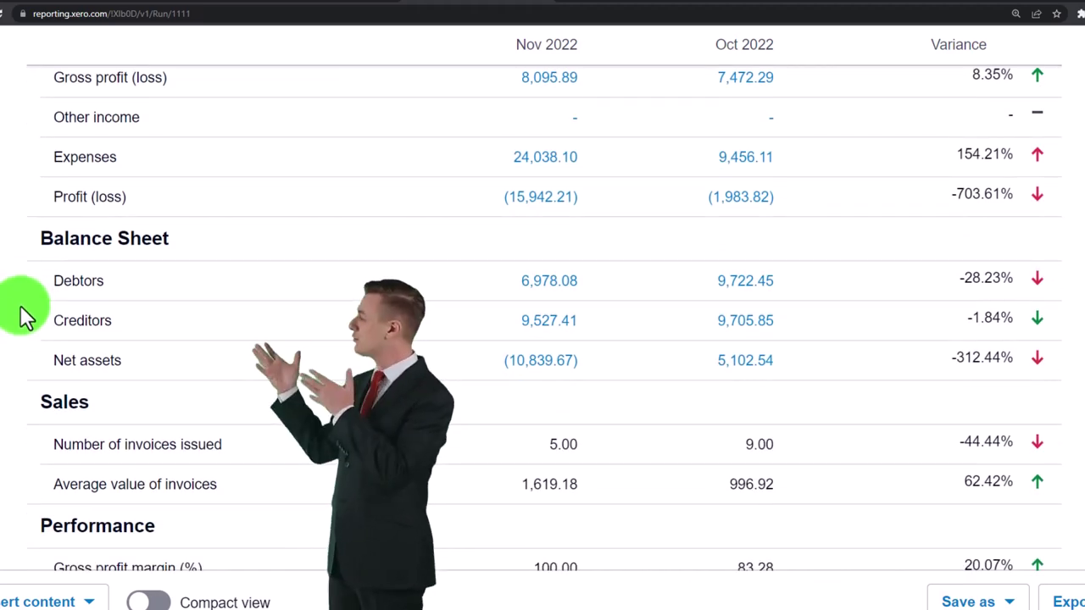
scroll(24, 340, "down", 2)
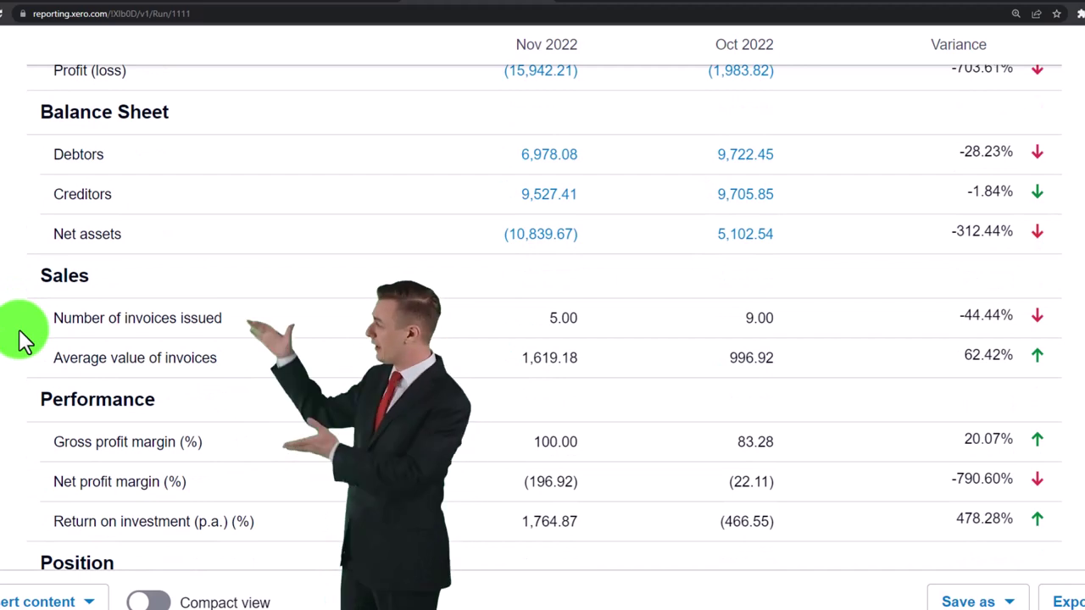
scroll(25, 339, "down", 4)
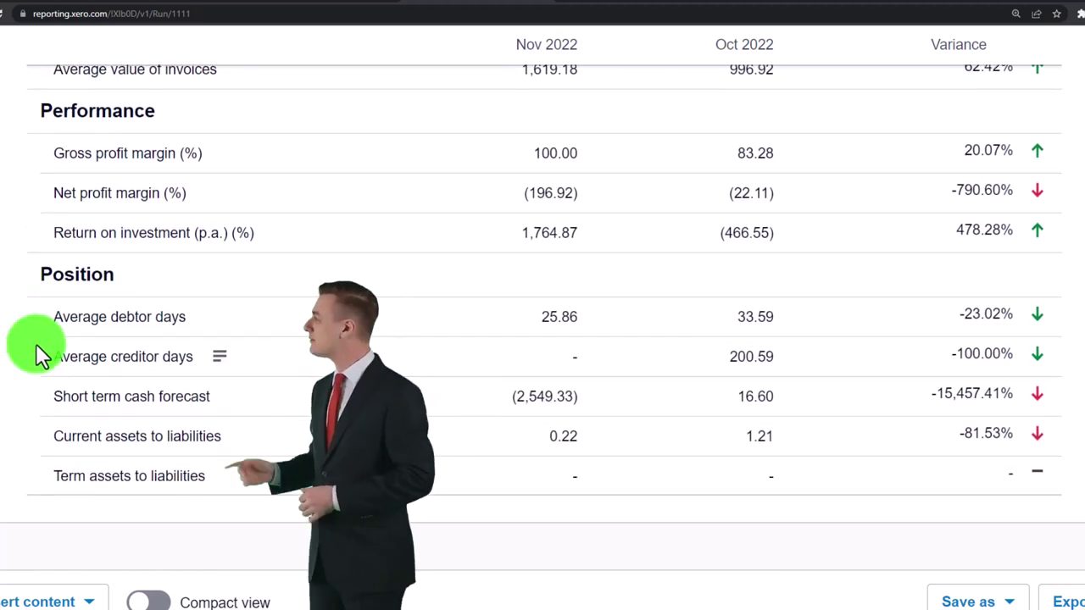
Return to the Reports page and locate the Income Statement (Profit and Loss) in the Financial statements group
scroll(35, 343, "up", 15)
scroll(35, 344, "up", 5)
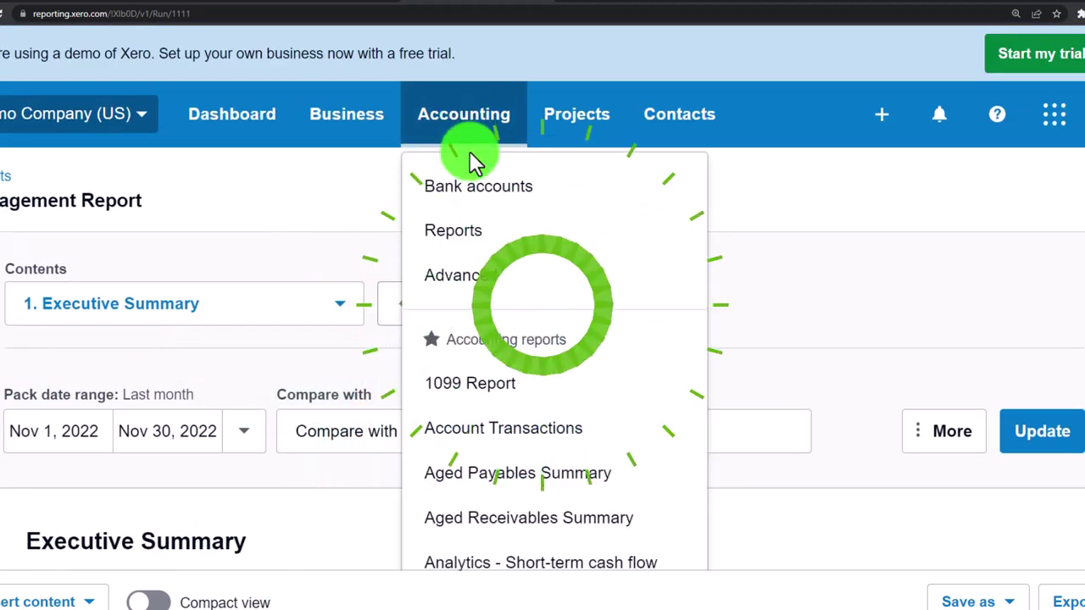
left_click(475, 232)
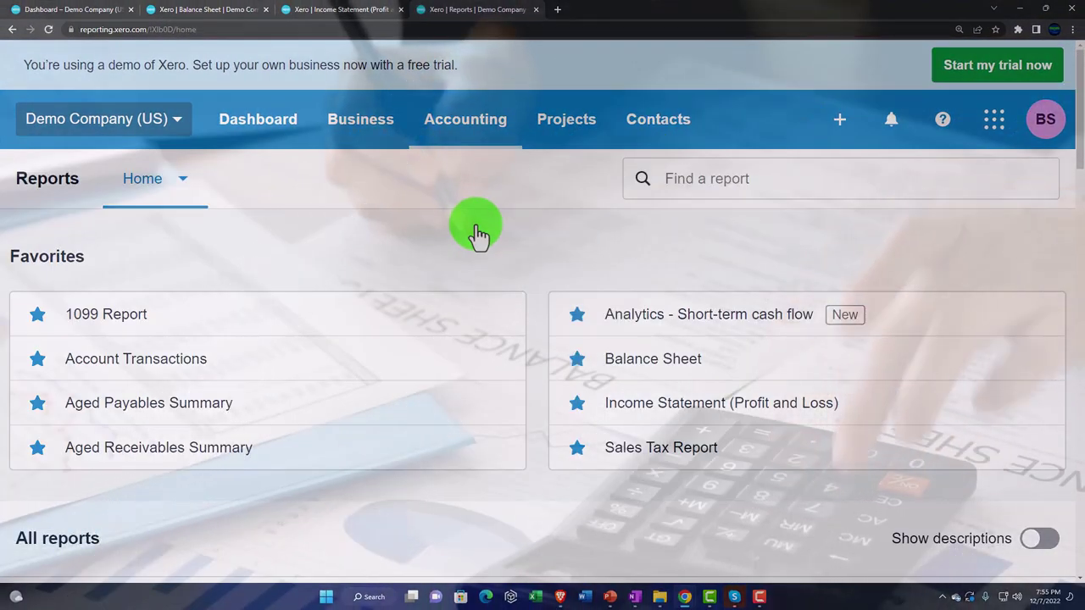
scroll(476, 229, "down", 1)
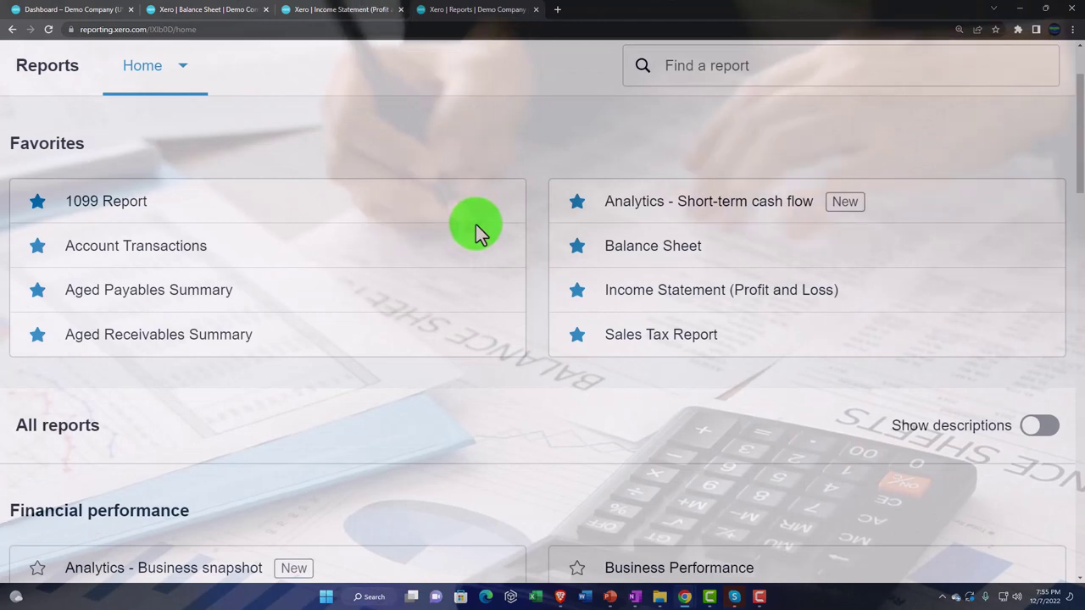
scroll(476, 224, "down", 3)
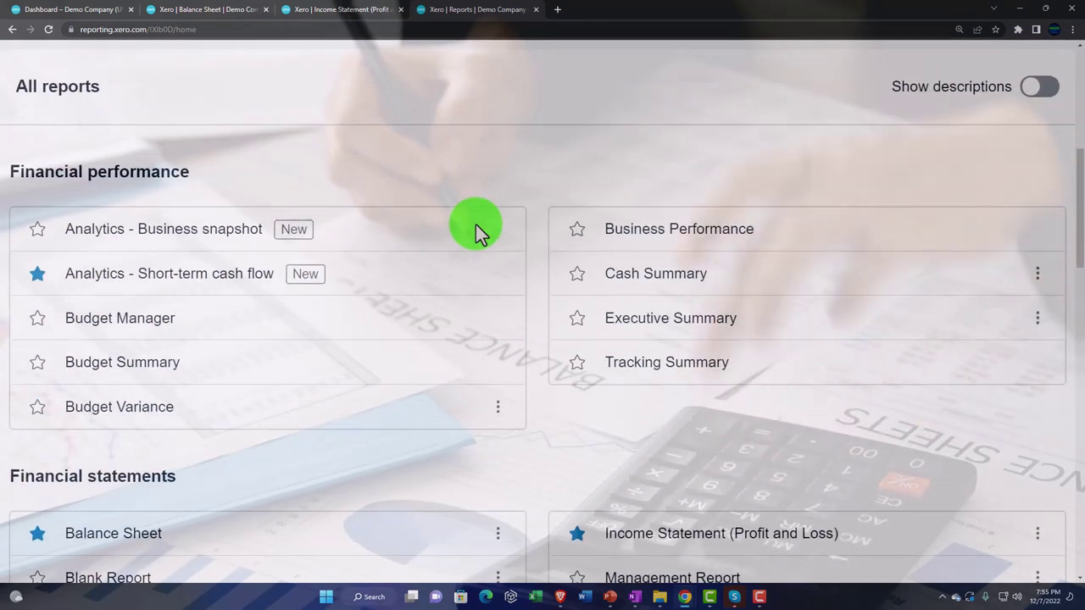
scroll(475, 224, "down", 2)
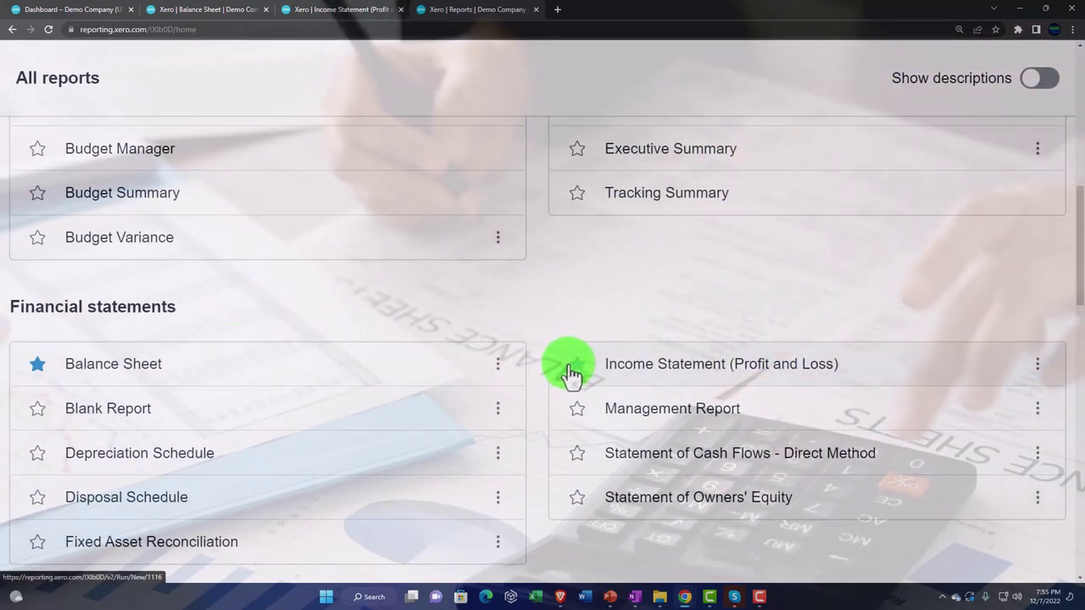
left_click(576, 364)
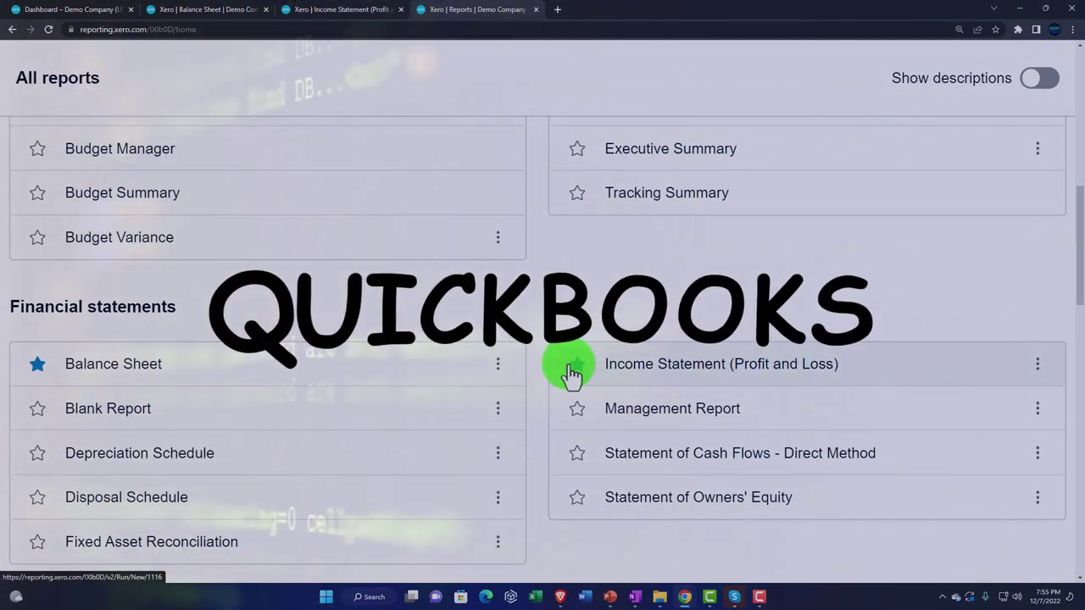
left_click(575, 369)
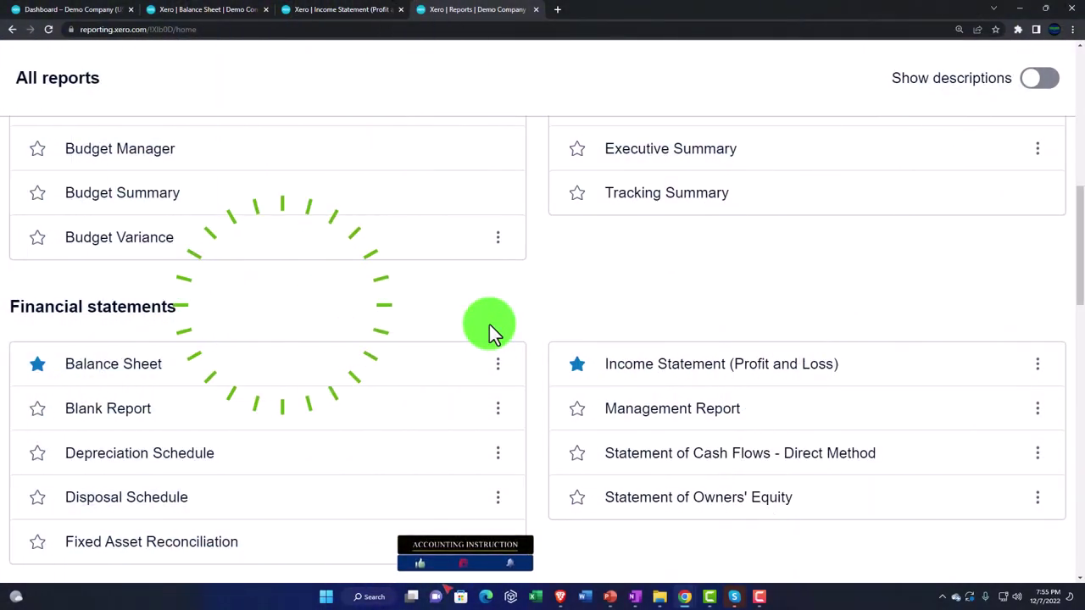
Look through the report groups and open the Statement of Cash Flows - Direct Method from the Financial statements group
scroll(493, 332, "up", 1)
scroll(492, 329, "up", 1)
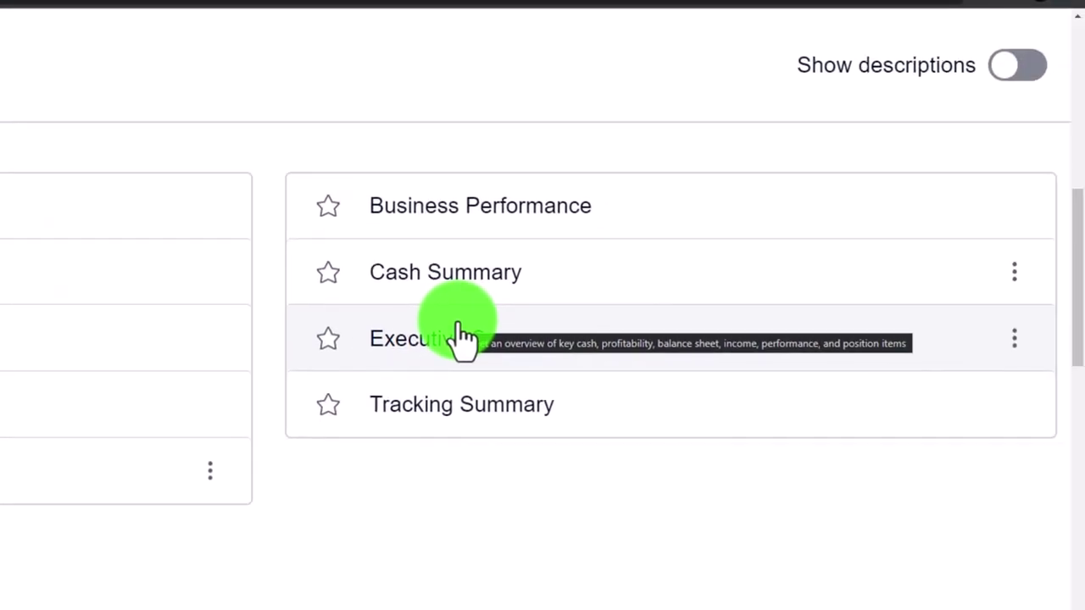
scroll(464, 338, "down", 3)
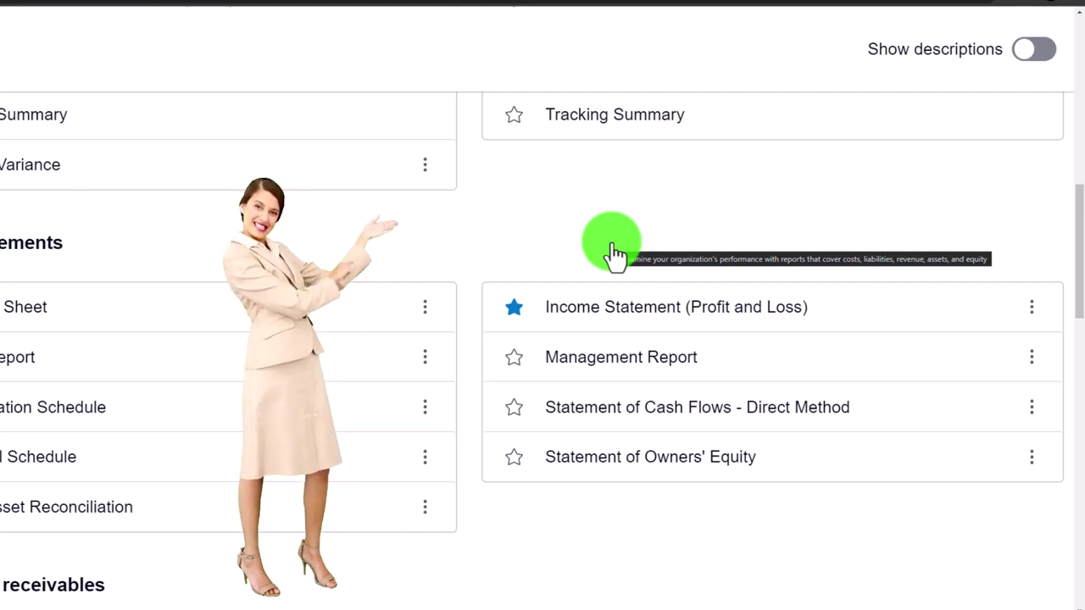
scroll(613, 252, "down", 1)
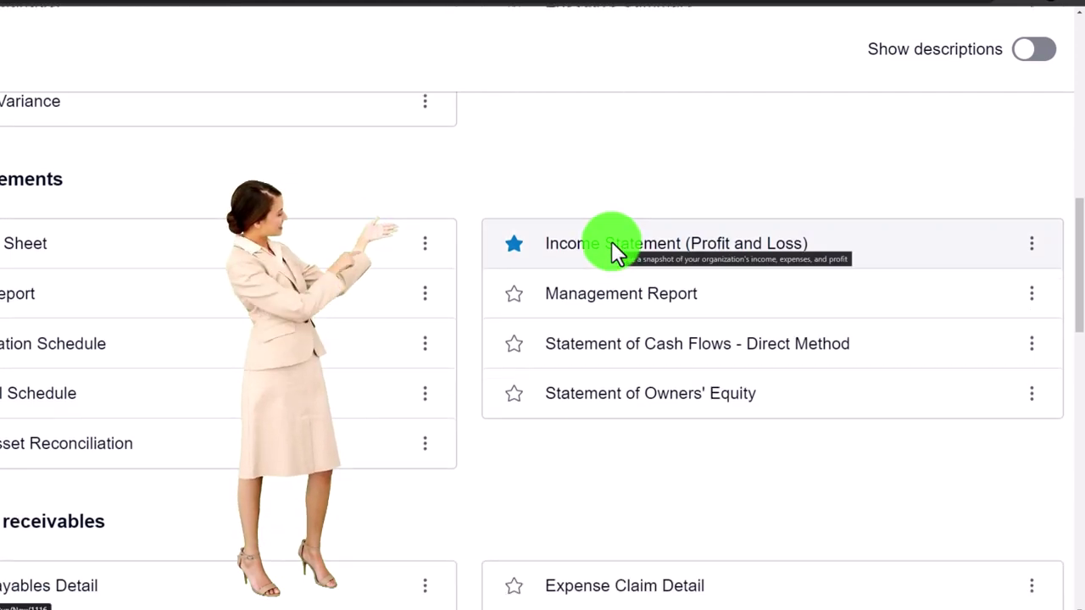
scroll(614, 251, "down", 1)
scroll(612, 244, "down", 2)
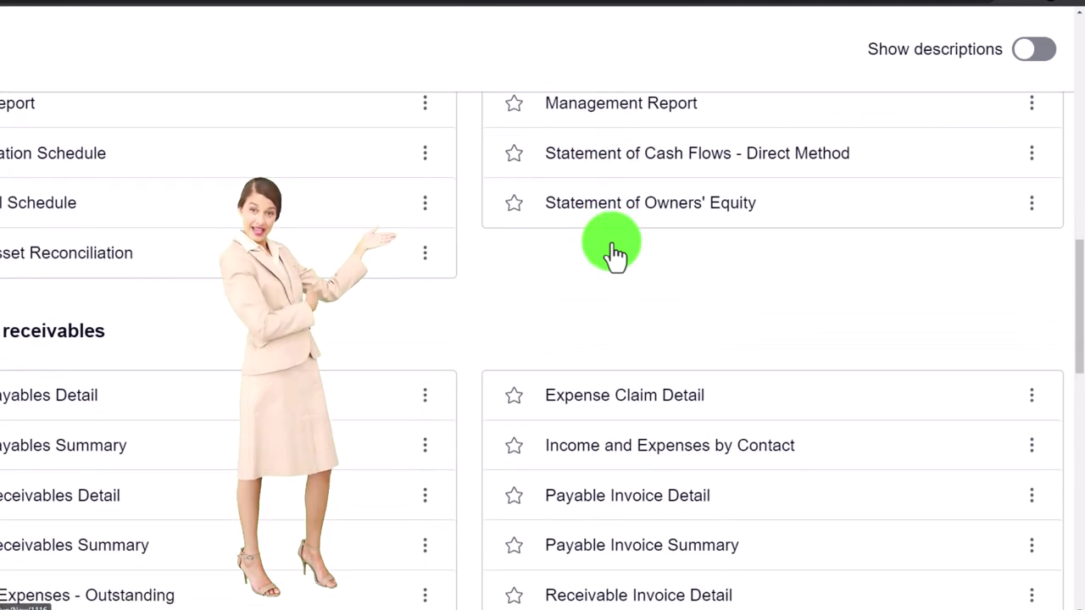
scroll(612, 244, "down", 1)
scroll(612, 244, "up", 3)
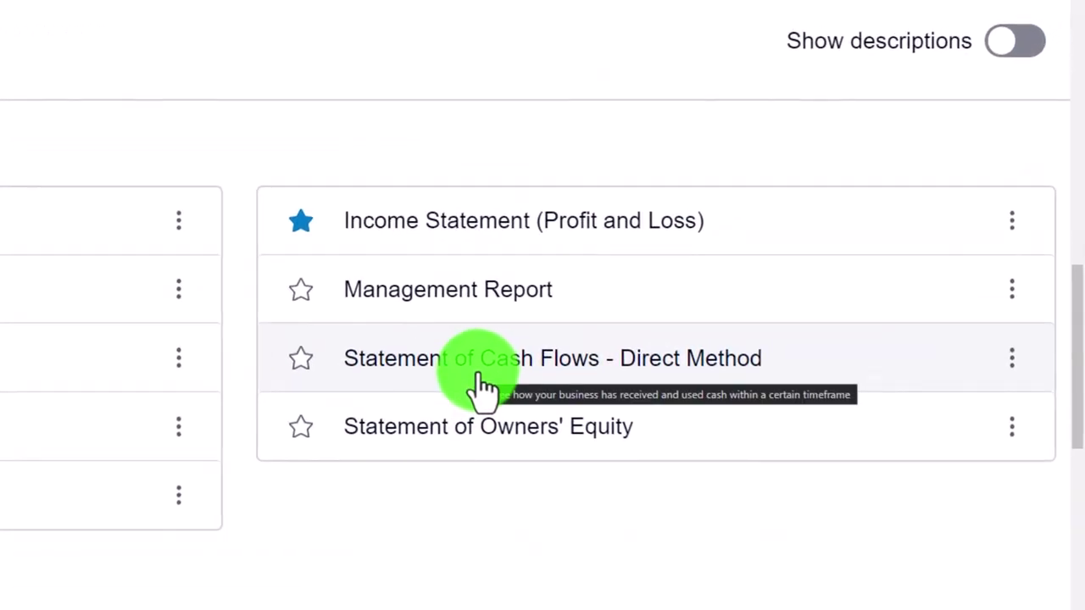
left_click(459, 371)
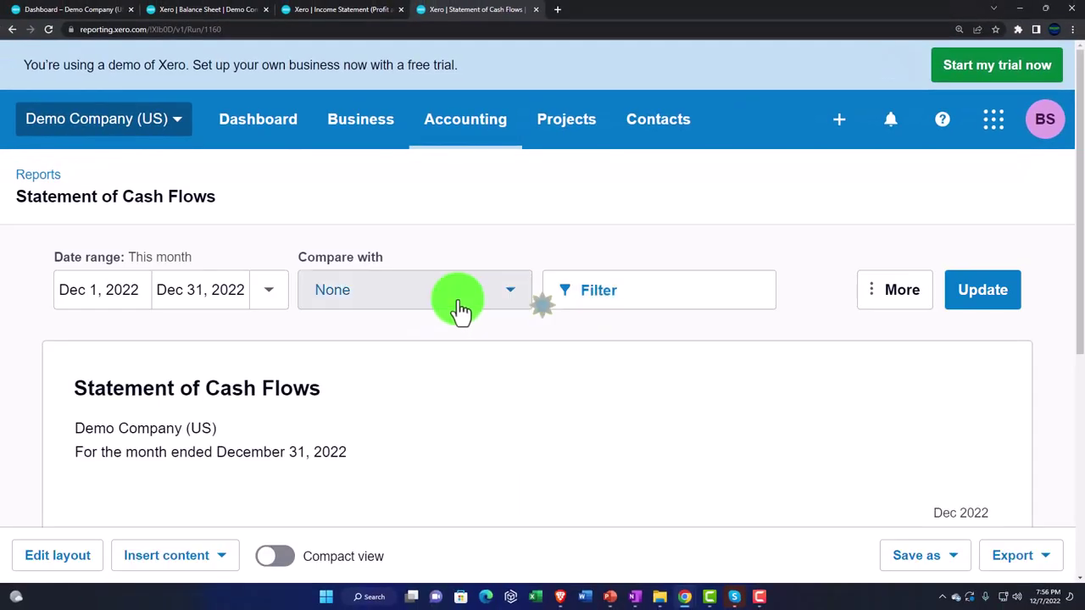
Set the Statement of Cash Flows date range to Jan 1, 2022 through Dec 31, 2022 and update the report
scroll(459, 310, "down", 4)
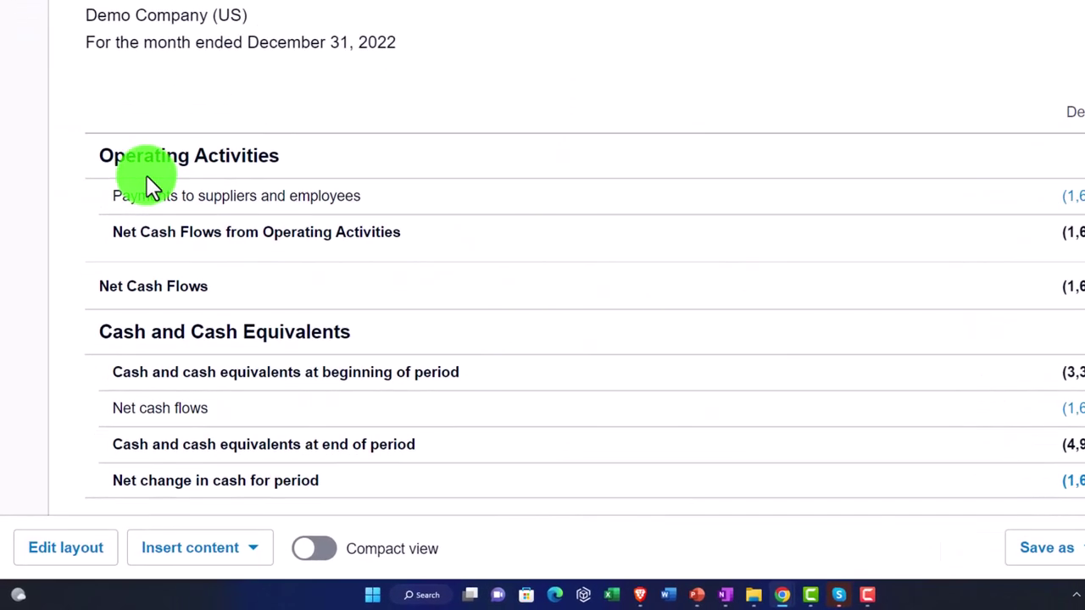
scroll(255, 237, "up", 3)
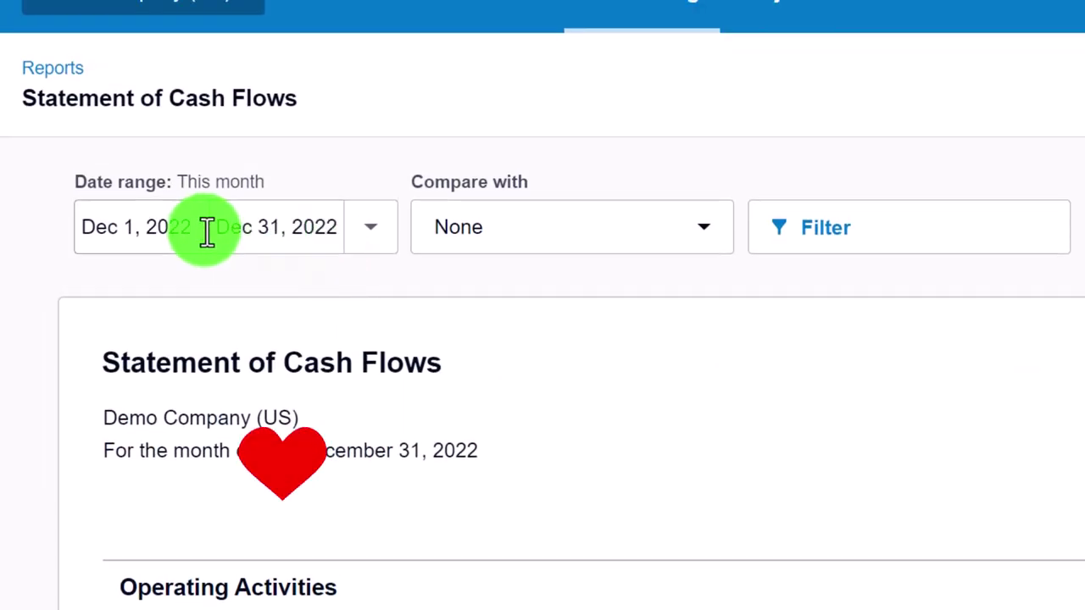
left_click(188, 229)
left_click(269, 305)
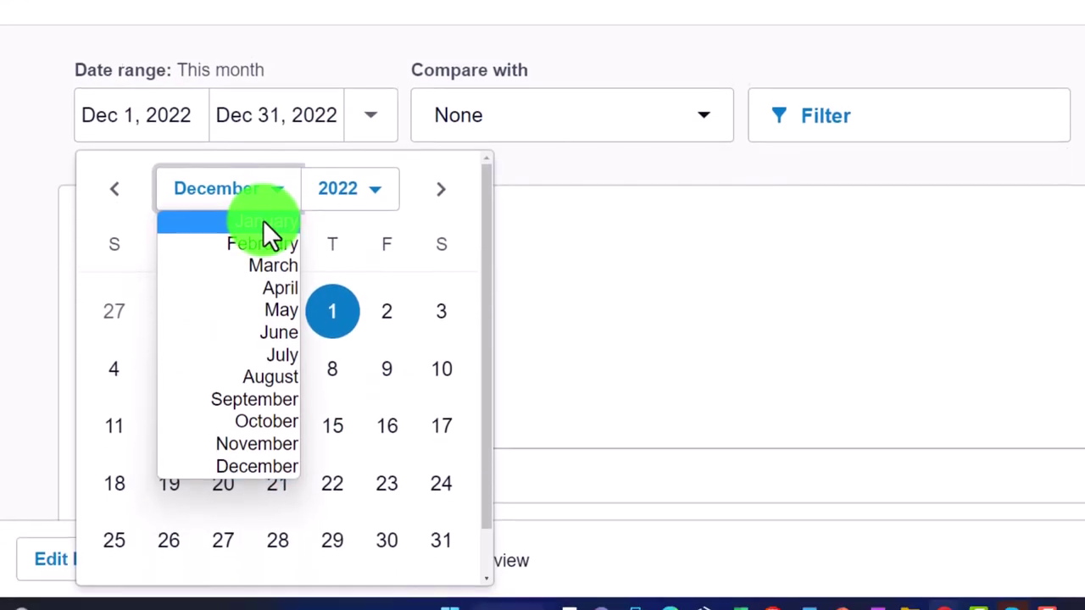
left_click(264, 349)
left_click(441, 293)
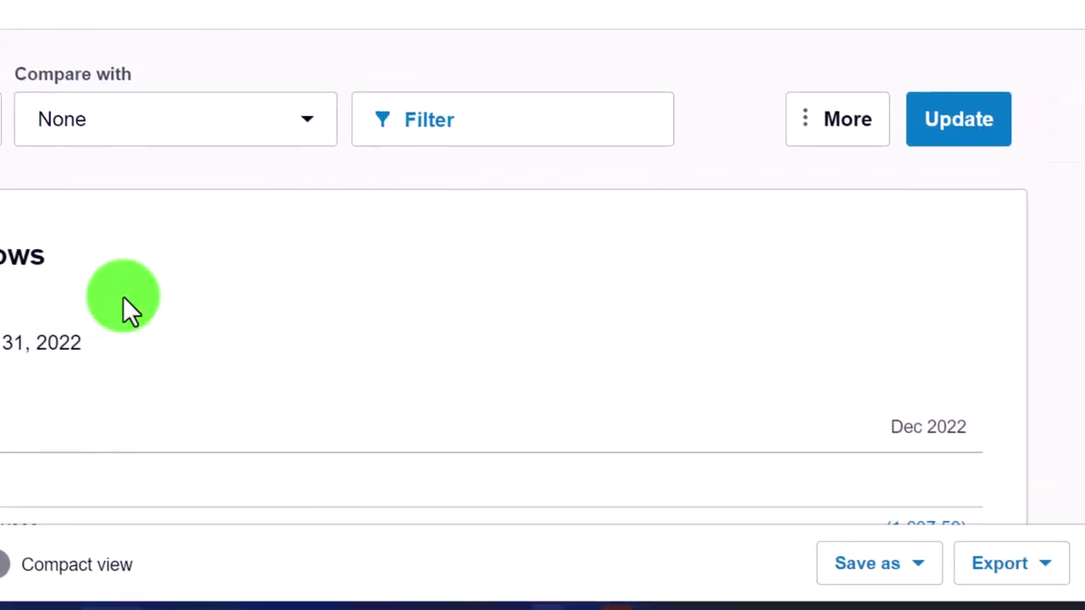
left_click(1084, 90)
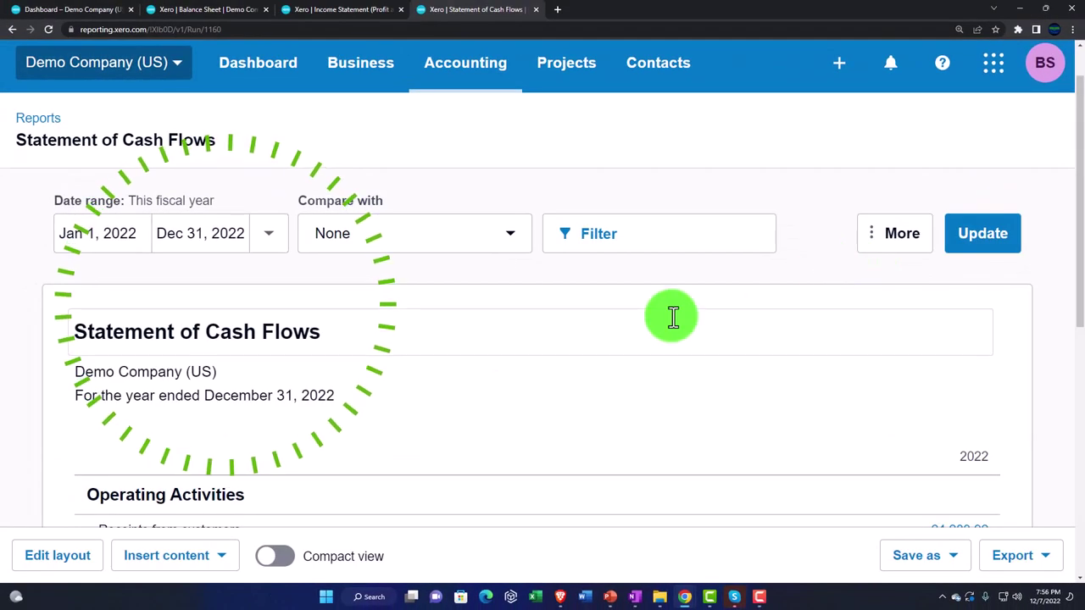
Review the operating and investing cash flows for 2022 and compare them with income and costs on the Income Statement
scroll(672, 318, "down", 3)
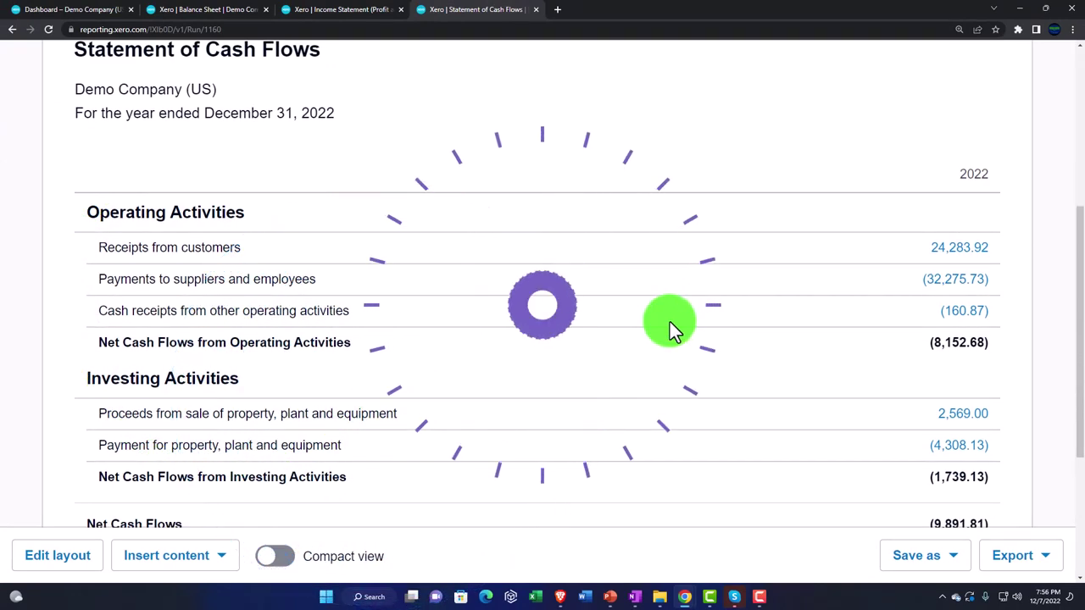
scroll(670, 323, "up", 1)
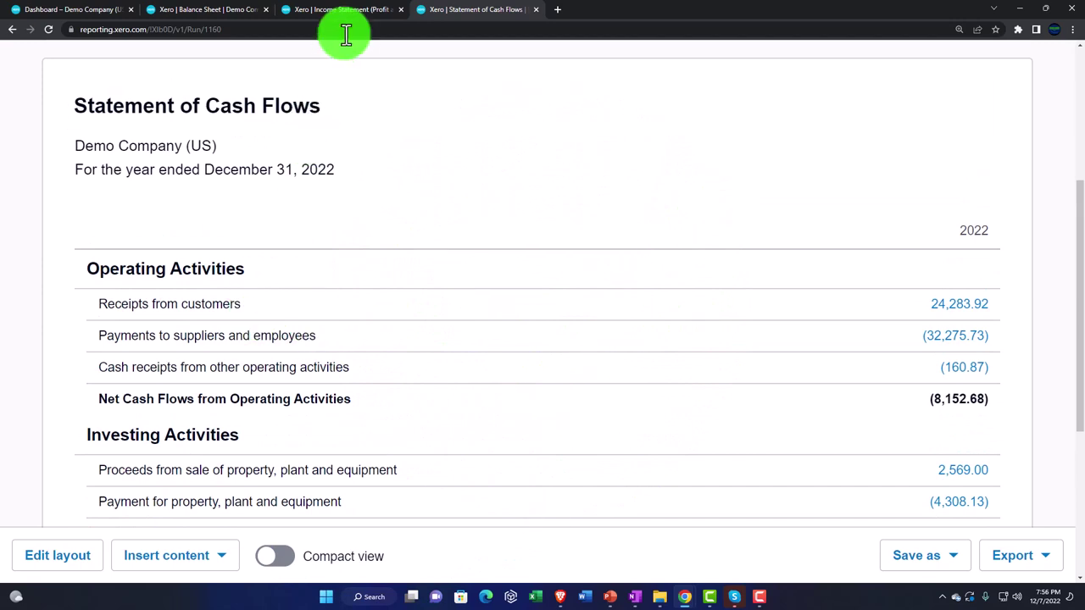
left_click(339, 11)
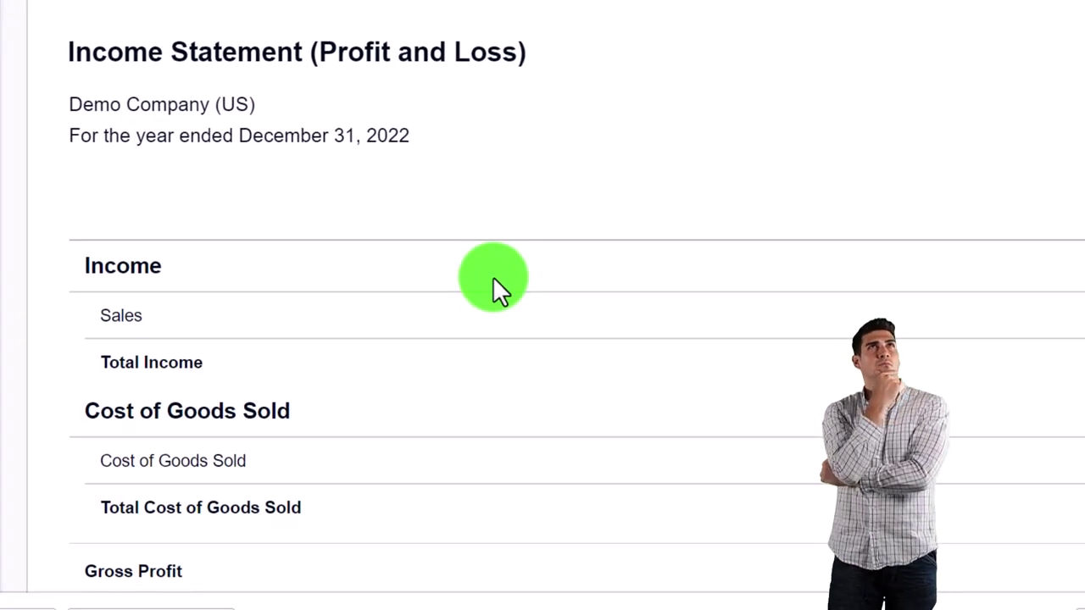
scroll(493, 280, "down", 1)
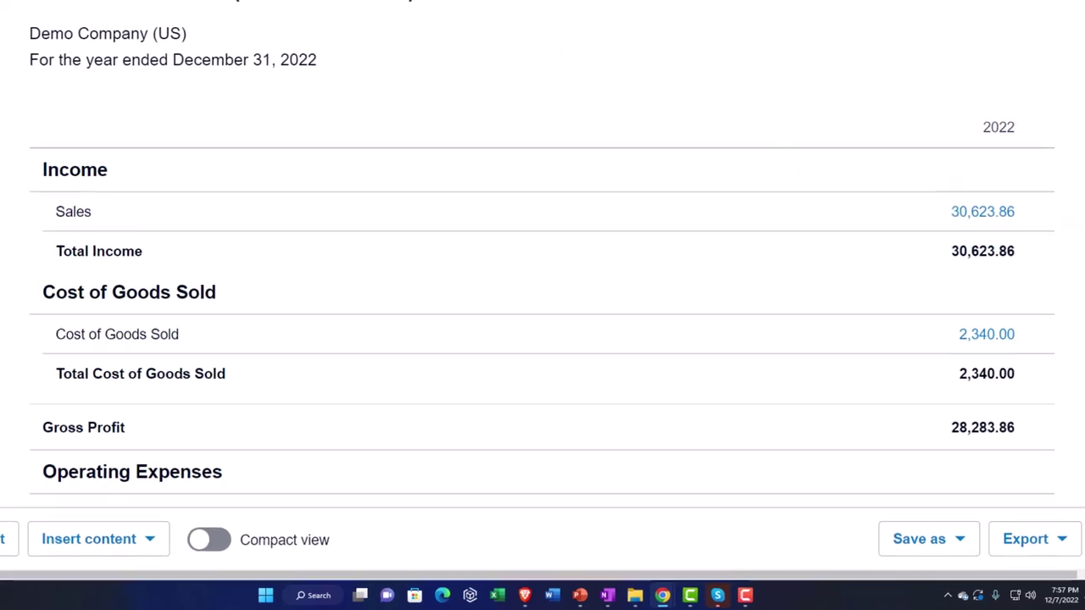
Return to the Statement of Cash Flows and examine its investing activities, net cash flows, and cash and cash equivalents sections
left_click(480, 9)
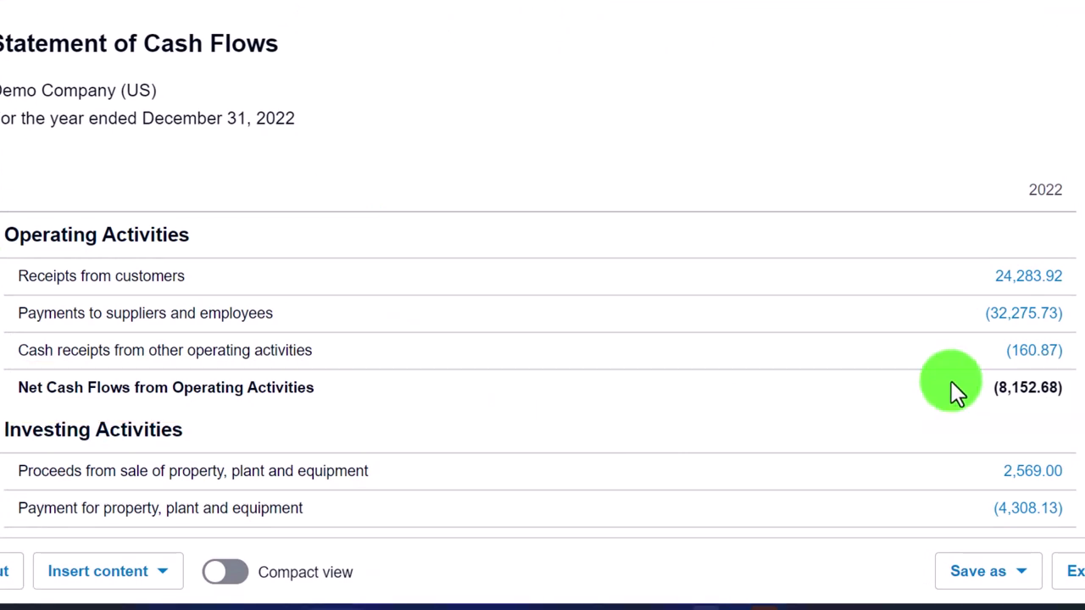
scroll(951, 383, "down", 3)
scroll(951, 388, "down", 1)
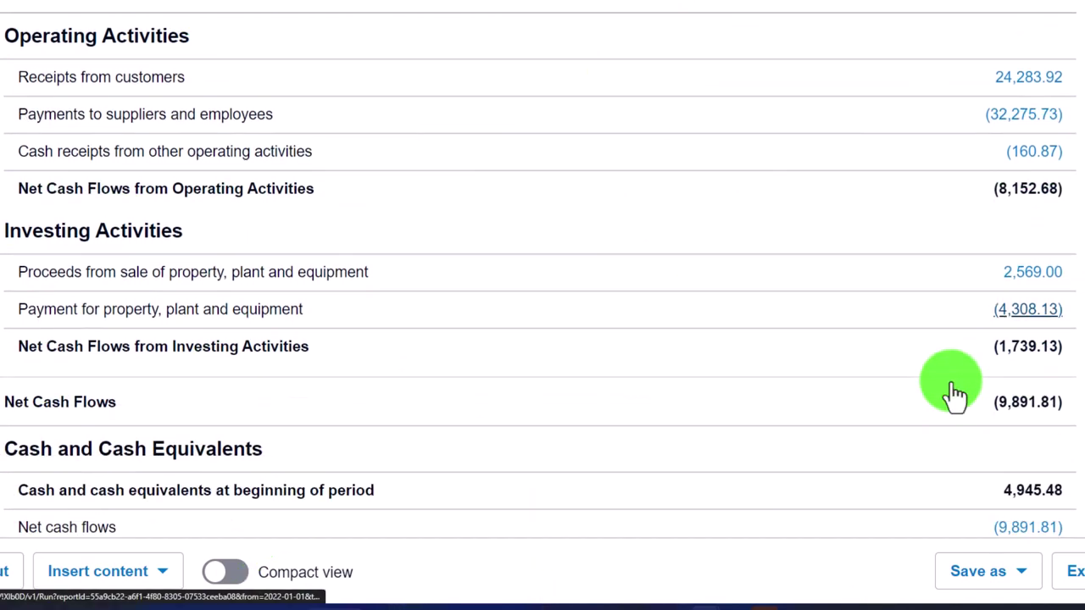
scroll(955, 394, "down", 2)
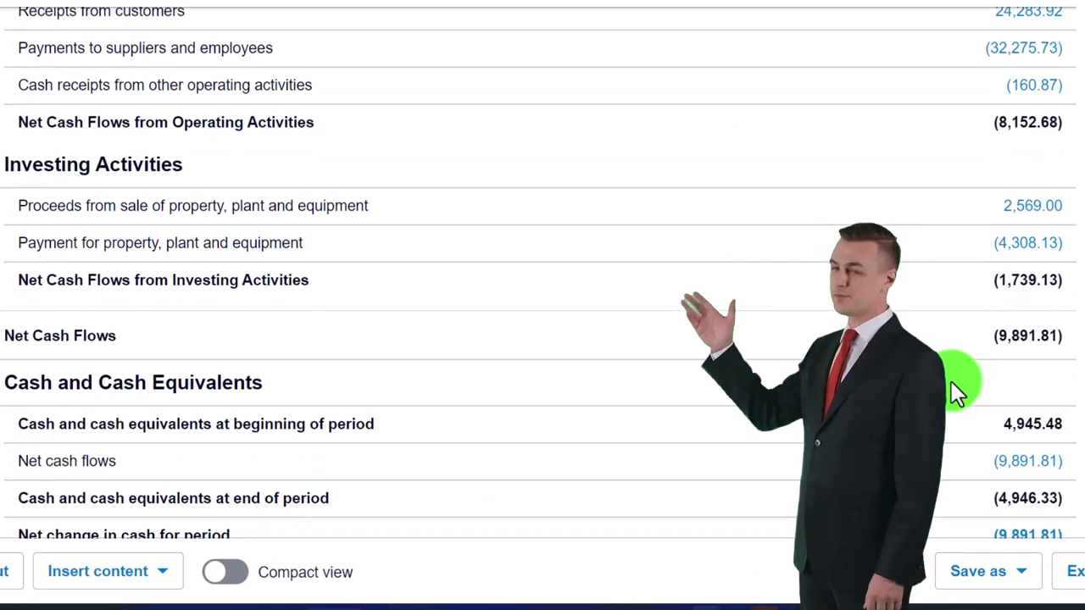
scroll(951, 381, "down", 1)
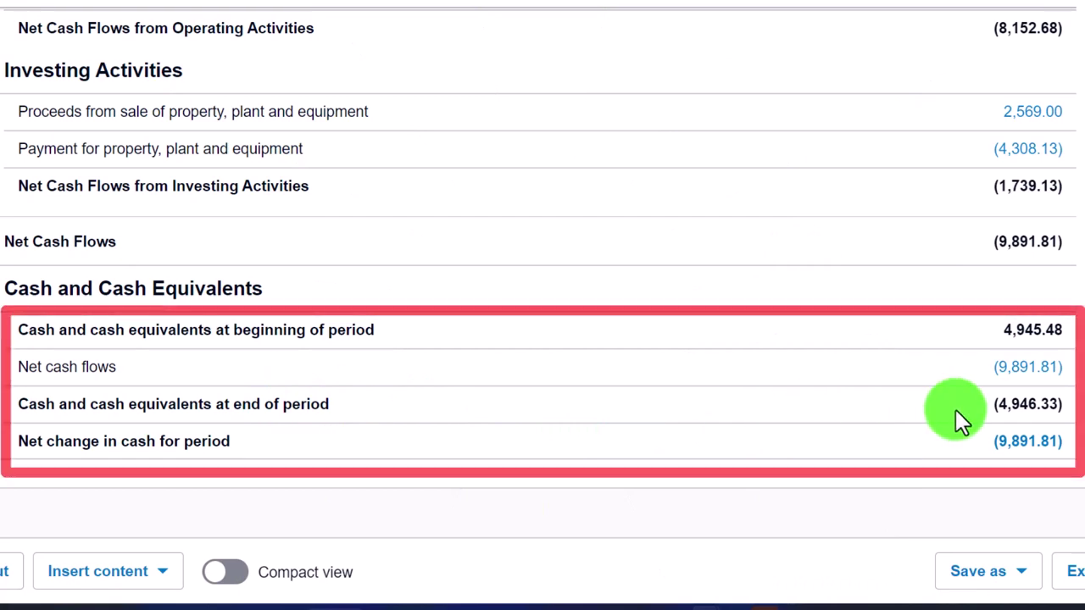
Compare the Balance Sheet's Checking Account under Current Liabilities with the end-of-period cash on the Statement of Cash Flows
left_click(211, 11)
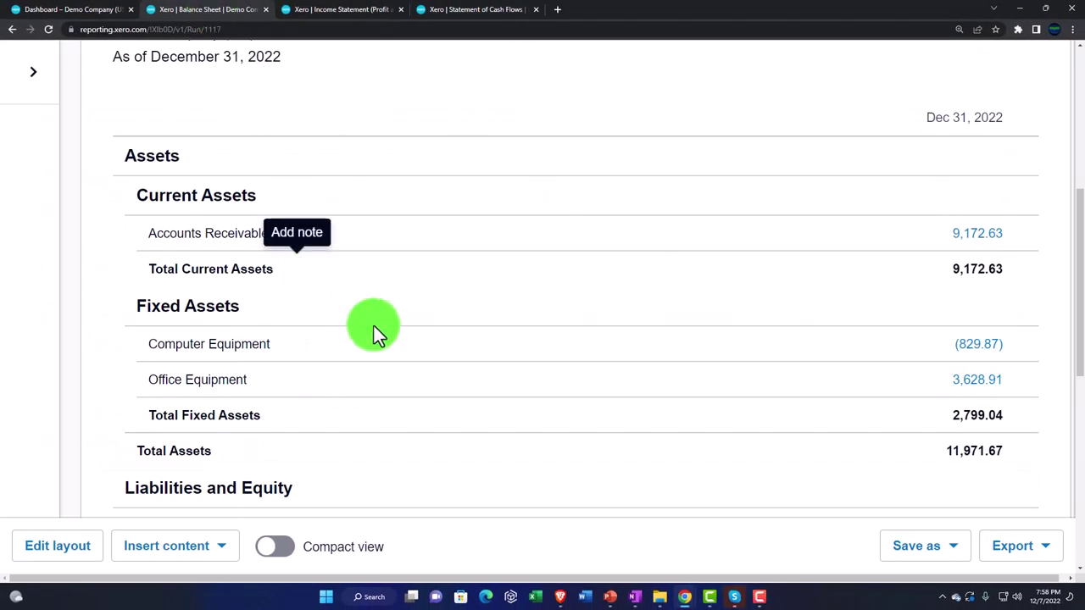
scroll(373, 325, "down", 5)
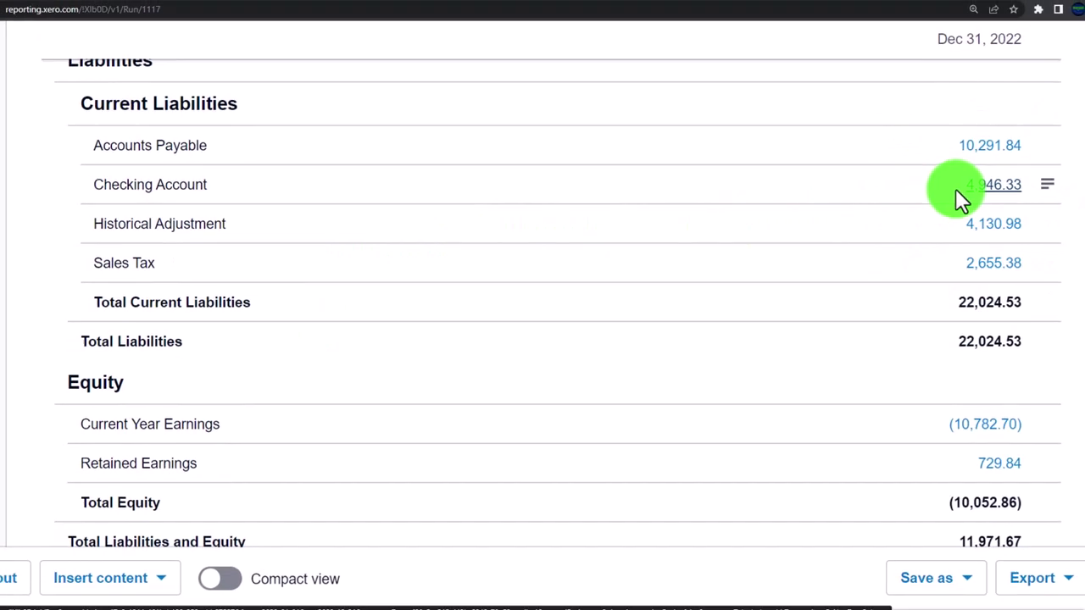
left_click(469, 1)
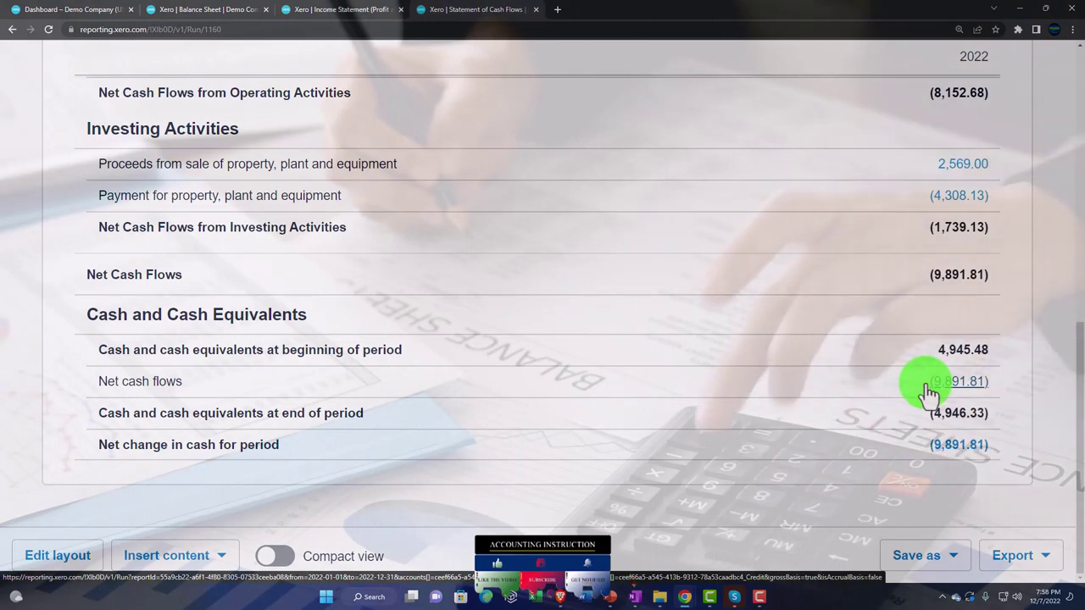
Return to the Reports page and open the Statement of Owners' Equity from the Financial statements group
scroll(777, 419, "up", 10)
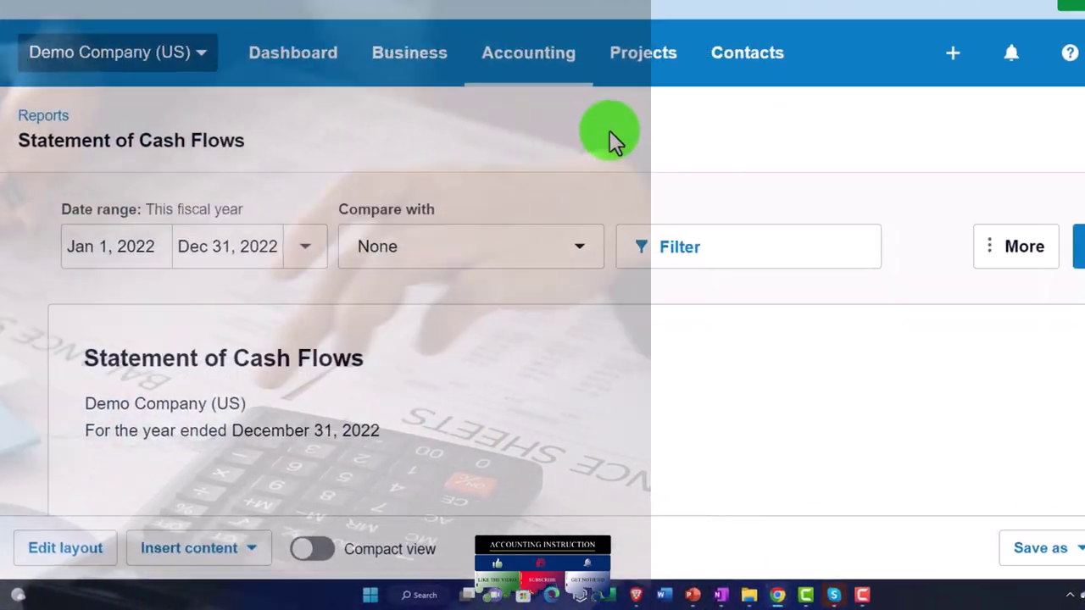
left_click(531, 59)
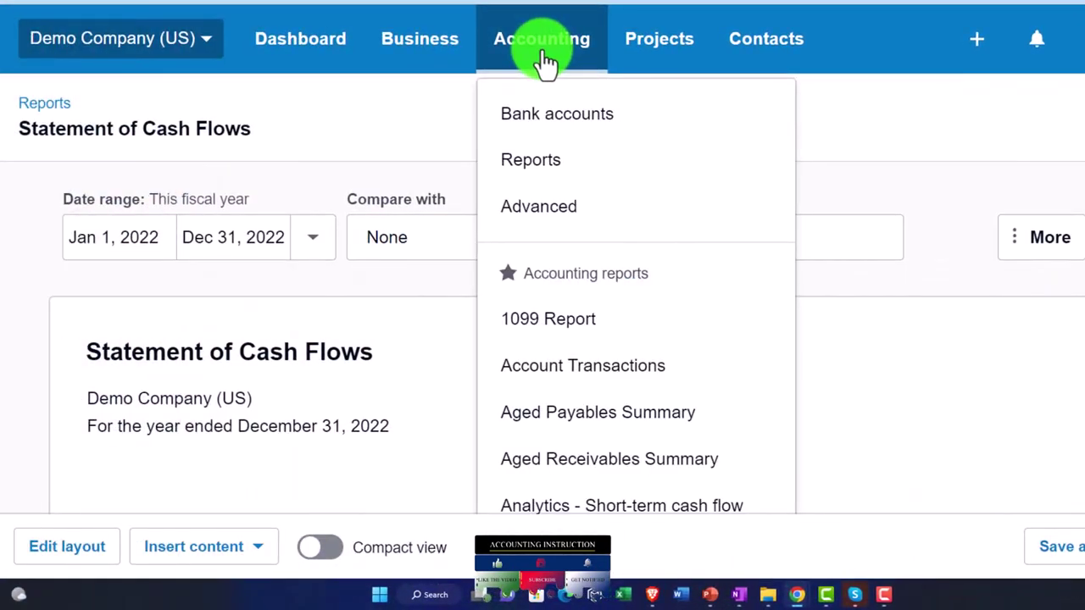
left_click(530, 160)
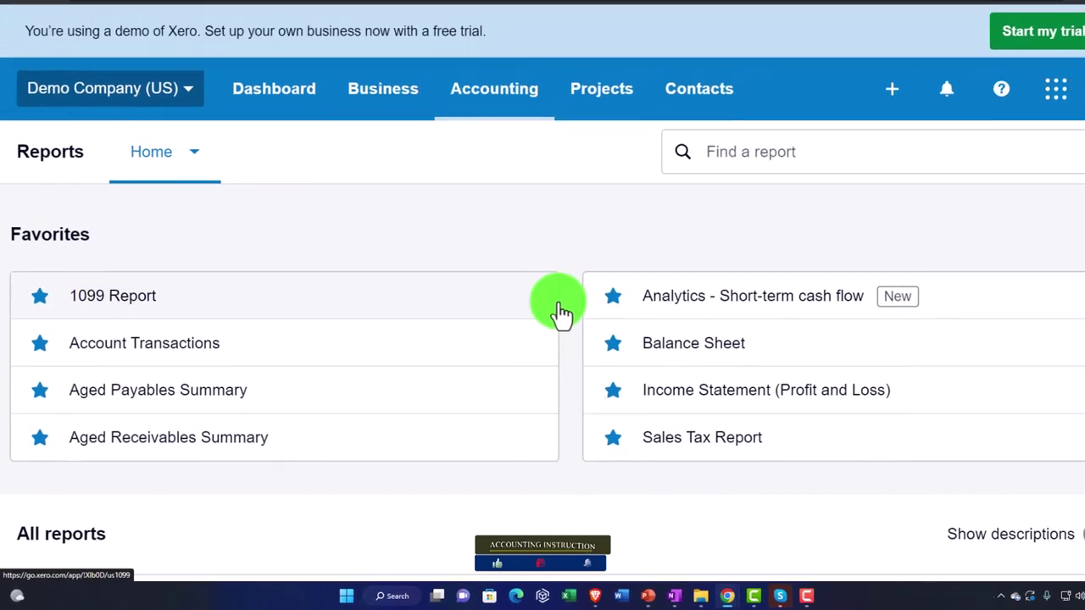
scroll(533, 318, "down", 5)
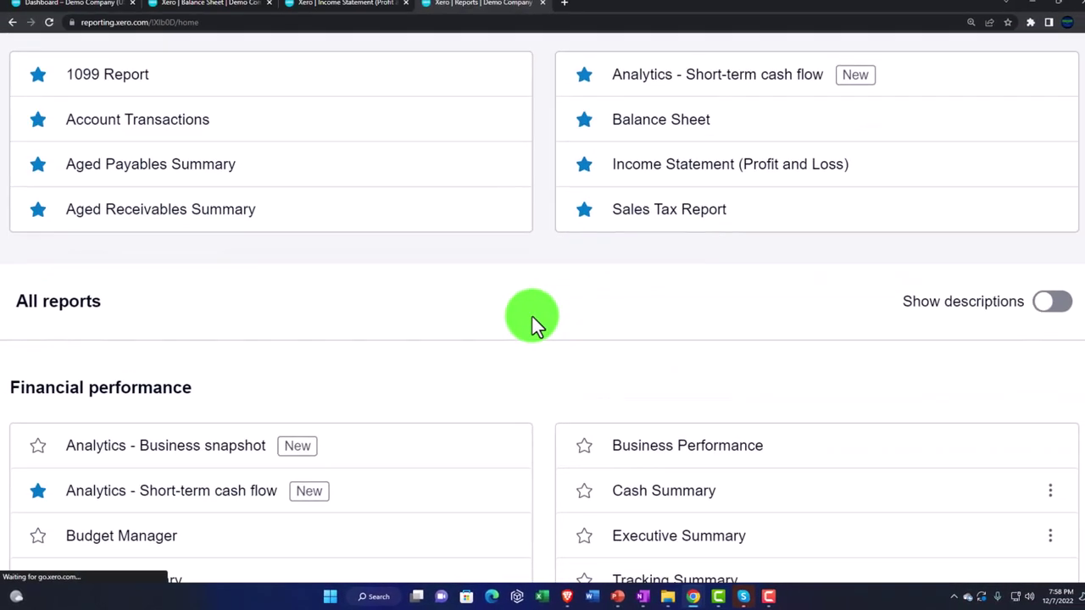
scroll(526, 321, "down", 3)
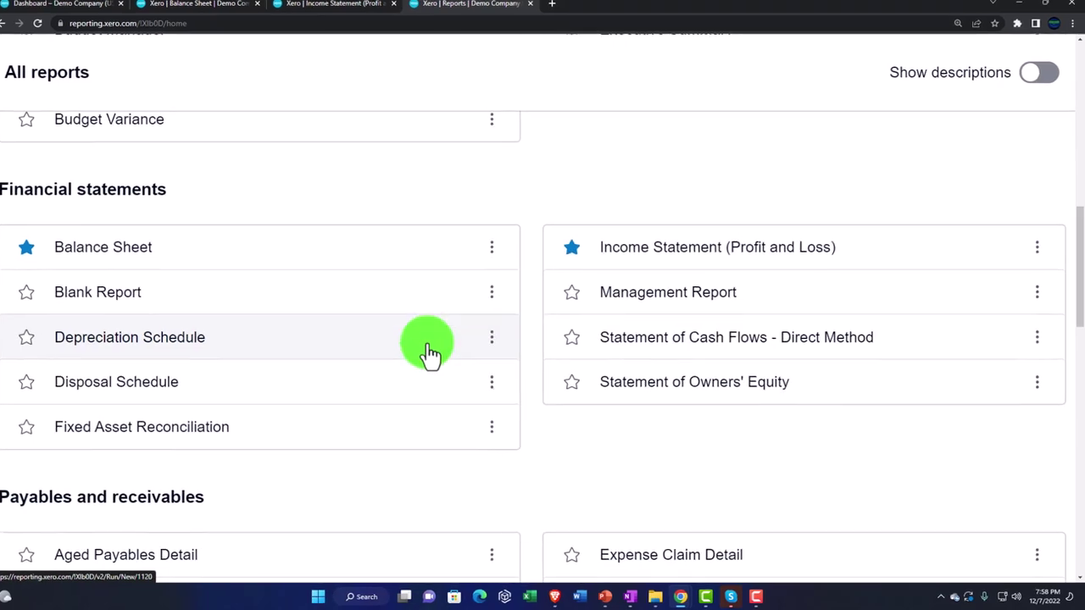
left_click(643, 391)
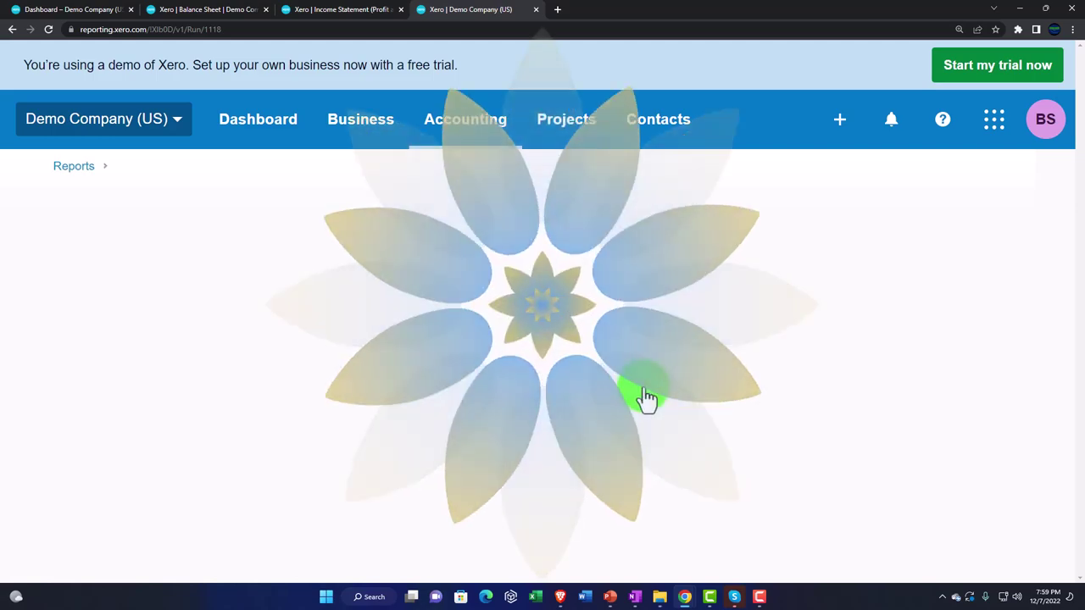
Set the start date of the Statement of Owners' Equity to Jan 1, 2022
scroll(646, 386, "down", 3)
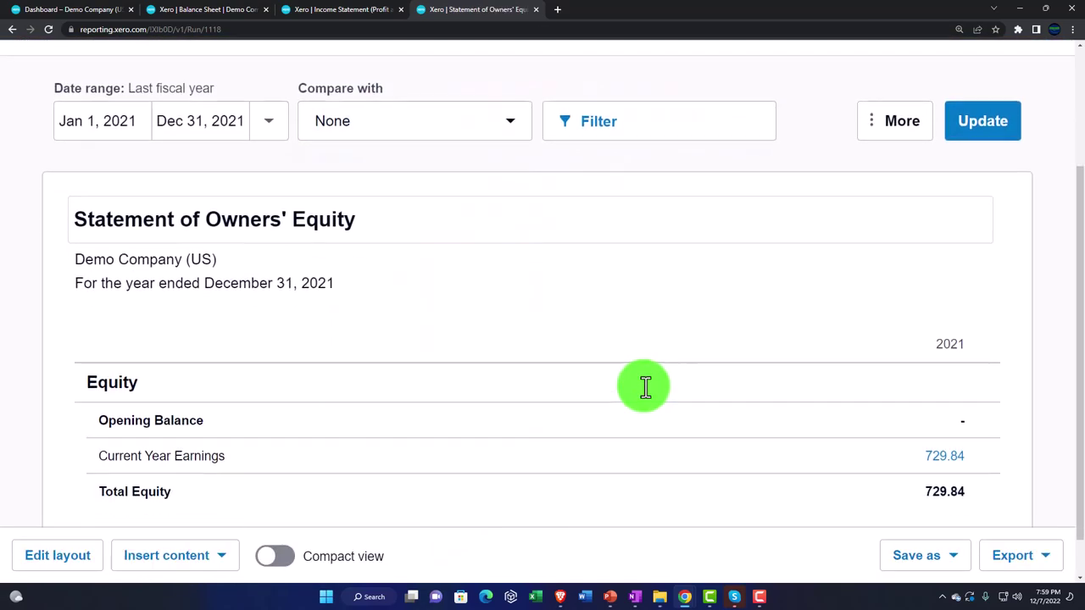
scroll(646, 386, "up", 3)
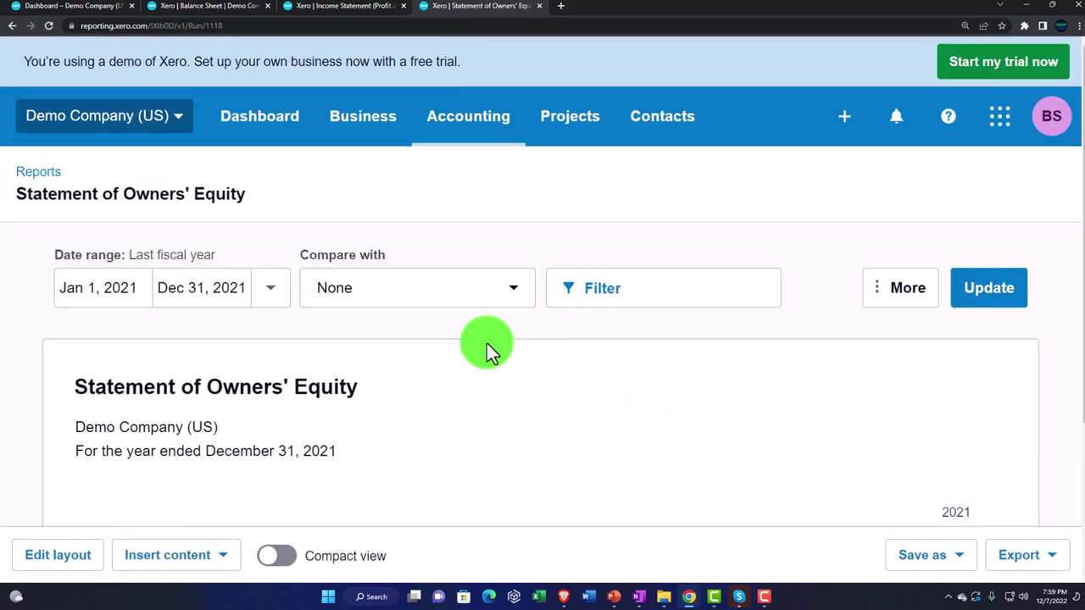
left_click(122, 291)
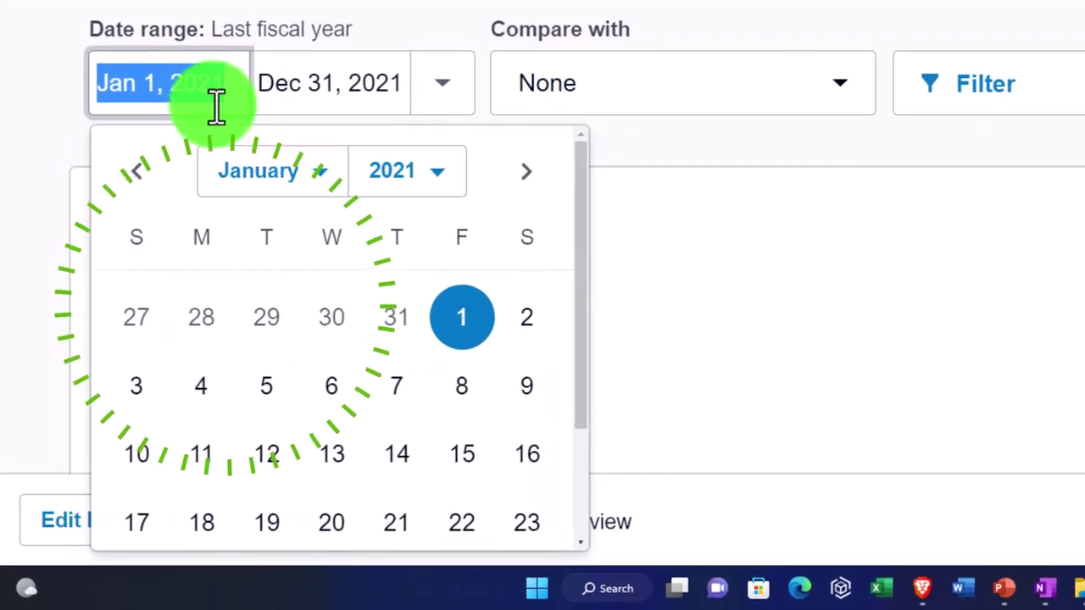
left_click(462, 320)
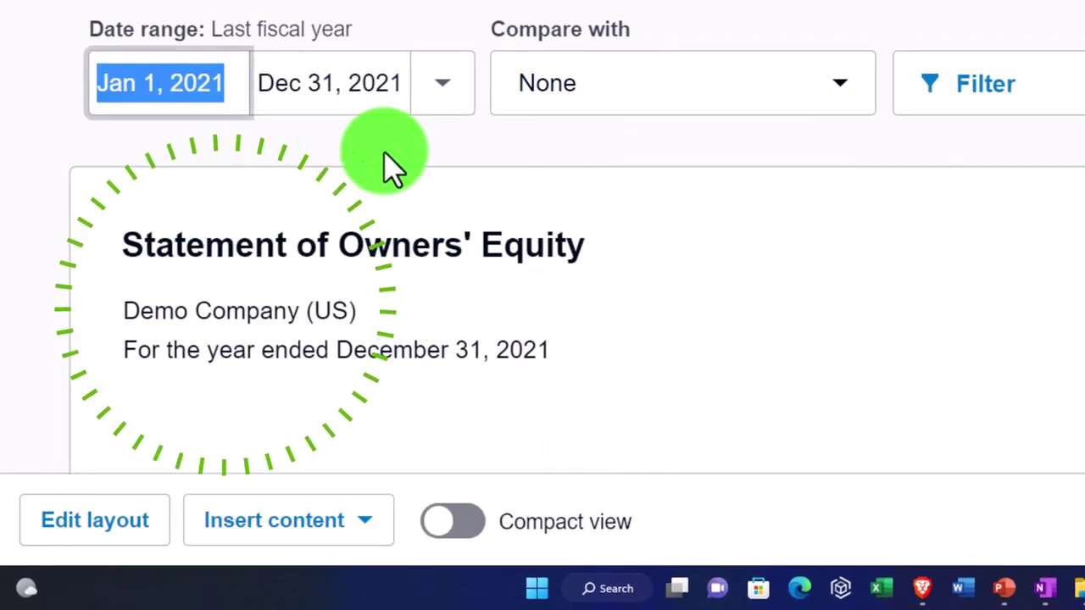
left_click(240, 76)
left_click(436, 174)
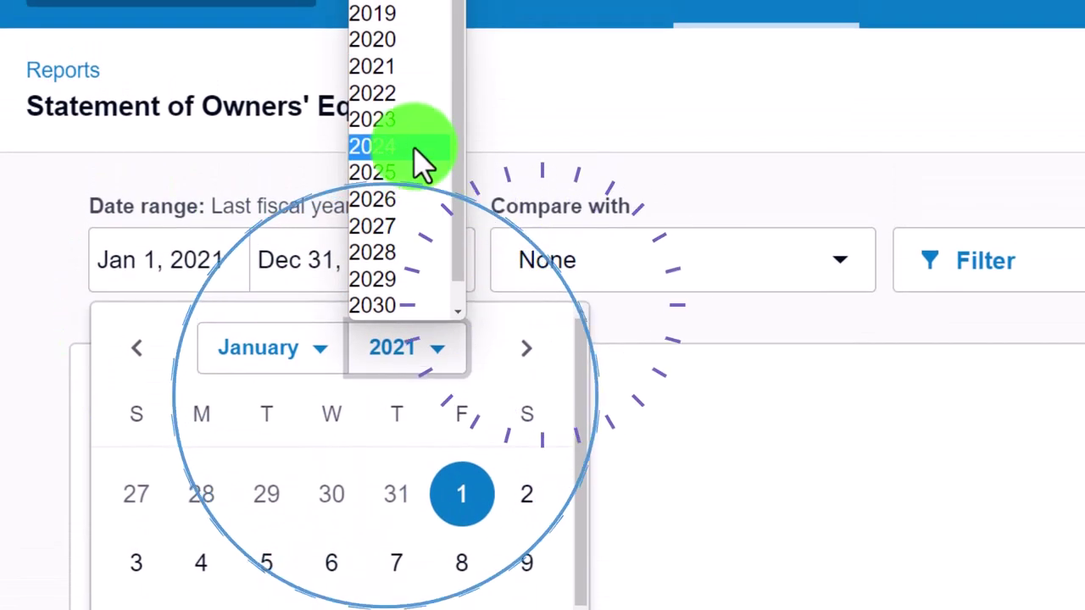
left_click(400, 98)
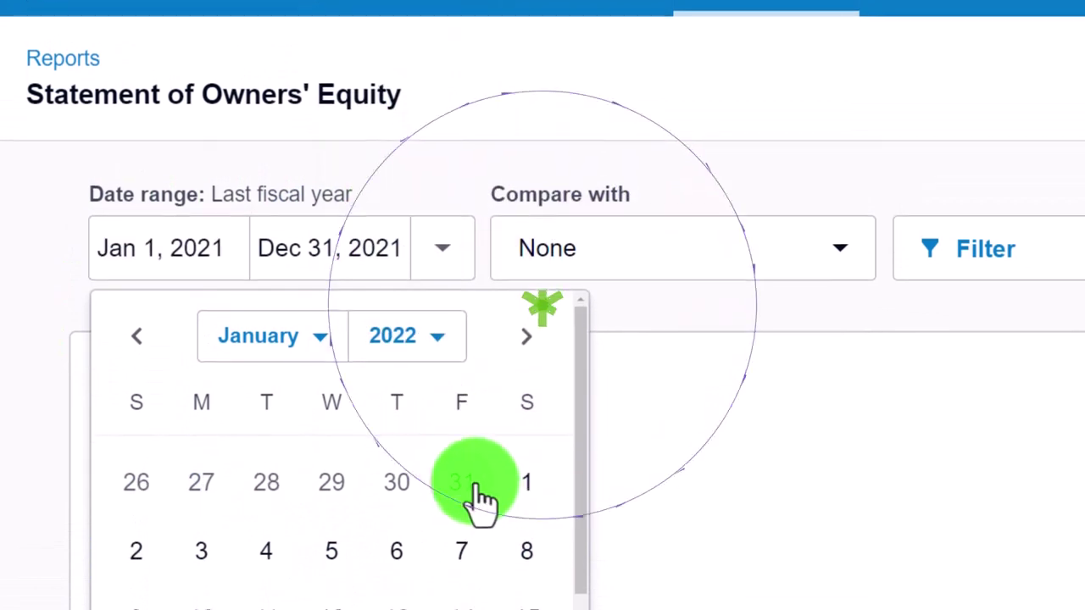
left_click(527, 494)
Set the end date of the Statement of Owners' Equity to Dec 30, 2022 and update the report
left_click(373, 258)
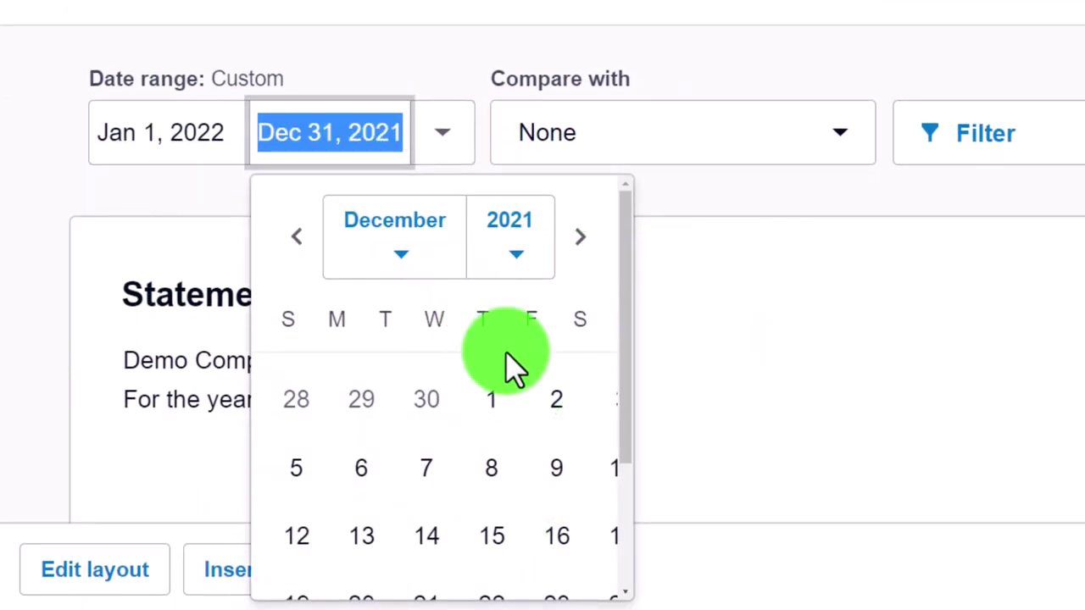
left_click(607, 492)
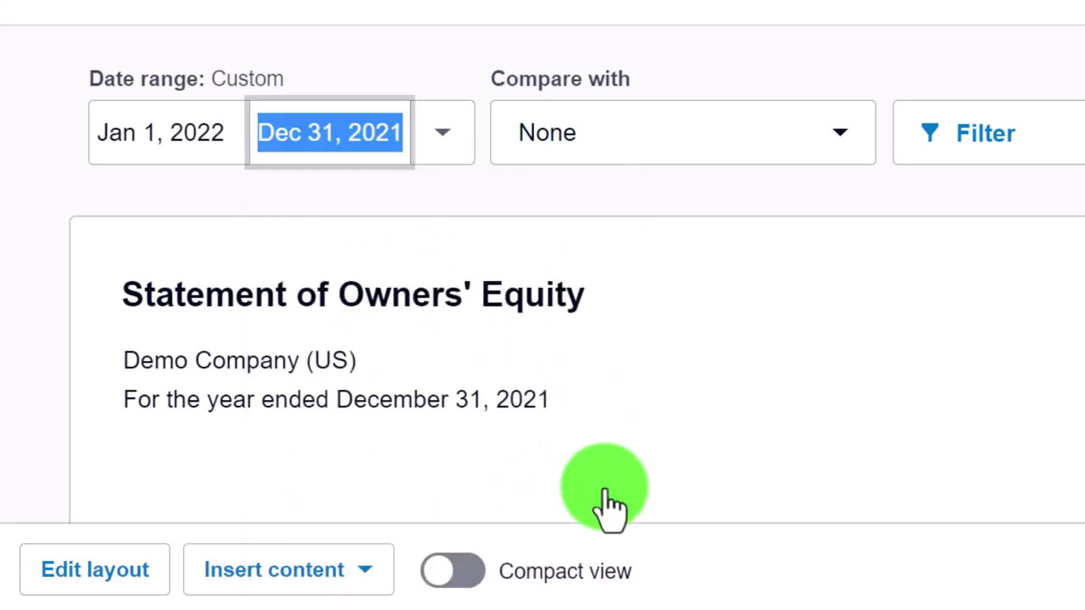
left_click(380, 137)
left_click(500, 227)
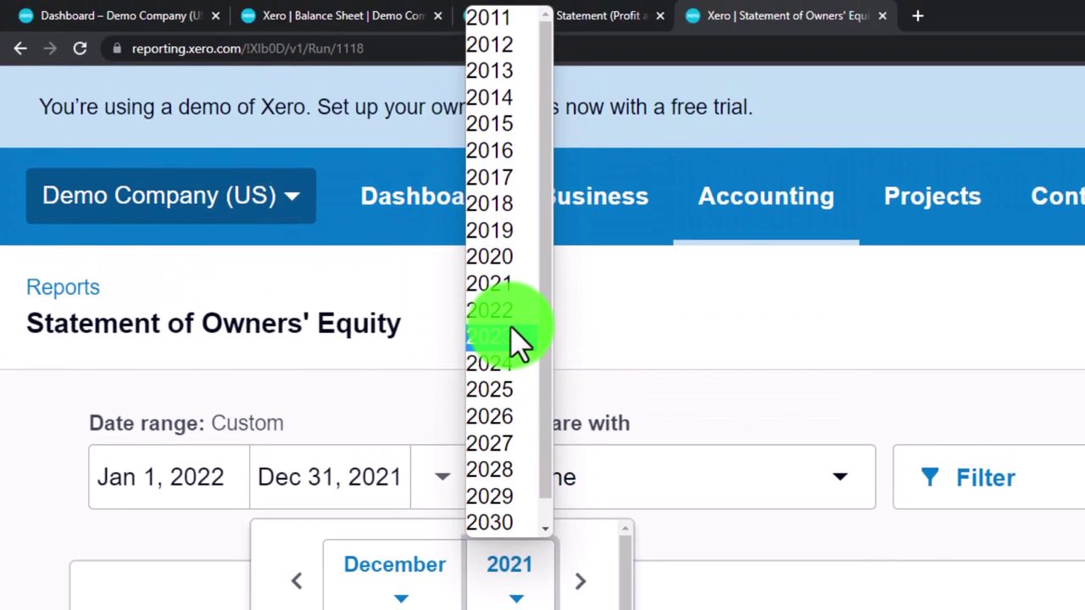
left_click(502, 312)
scroll(501, 516, "down", 3)
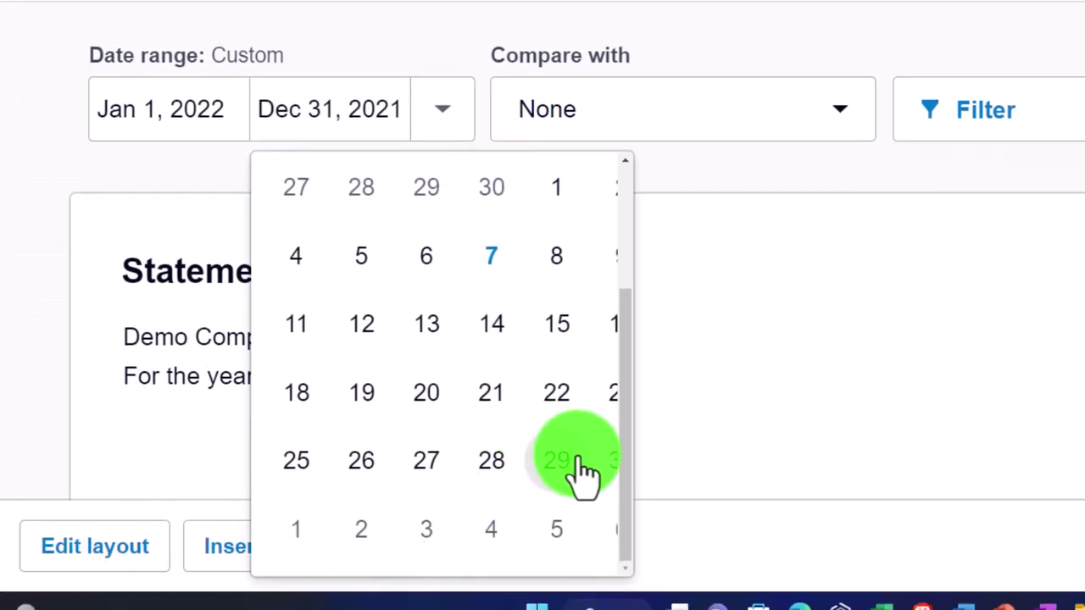
left_click(612, 462)
left_click(1012, 102)
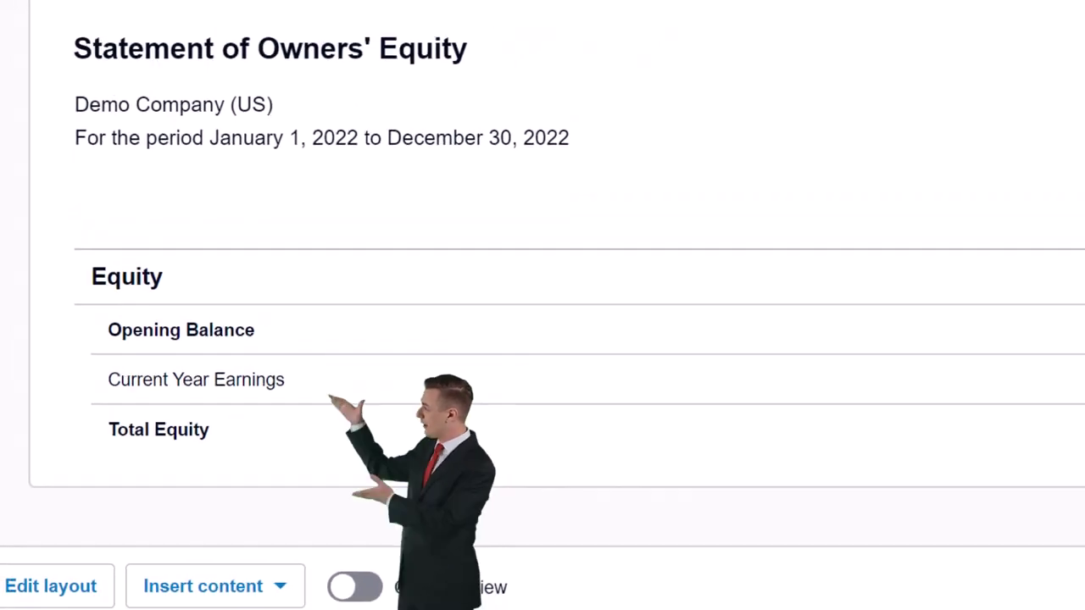
Compare the Statement of Owners' Equity with the Equity section of the already open Balance Sheet
left_click(202, 10)
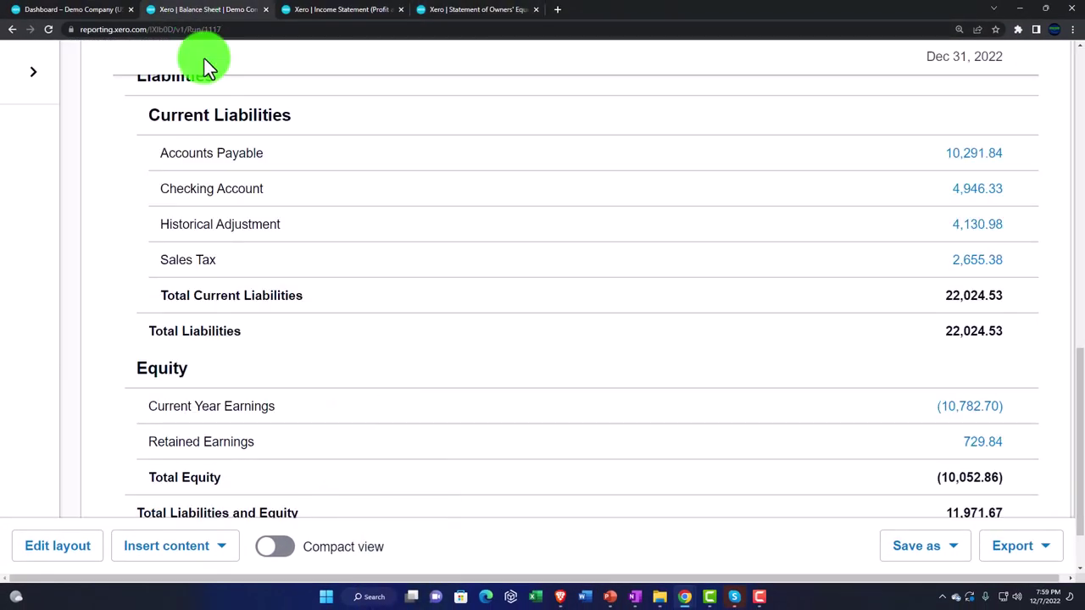
scroll(410, 372, "down", 1)
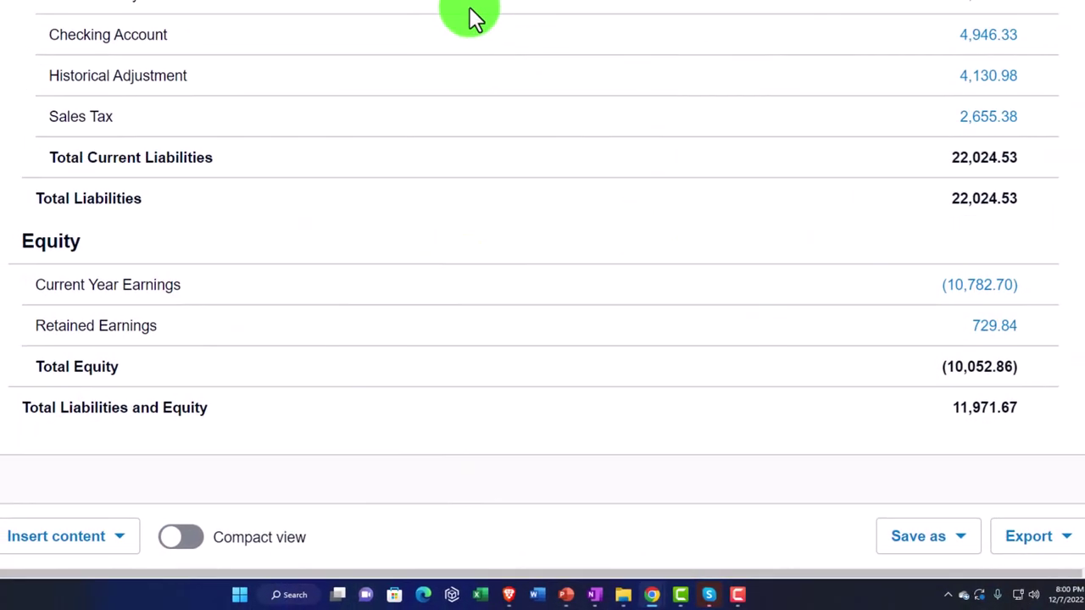
left_click(466, 12)
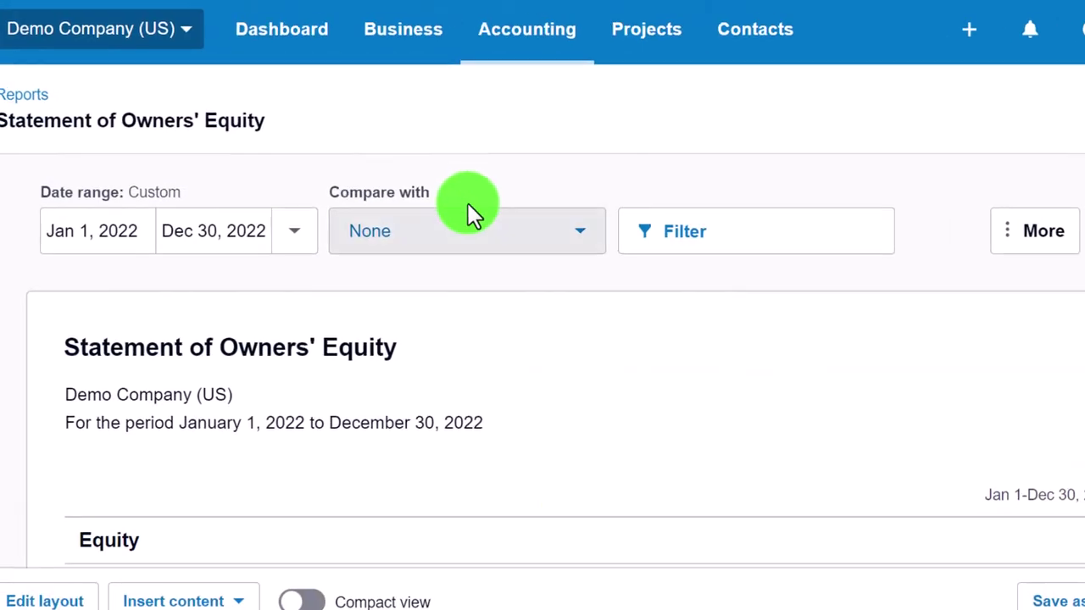
Go back to the Reports page and open the Tracking Summary from the Financial performance group
left_click(464, 74)
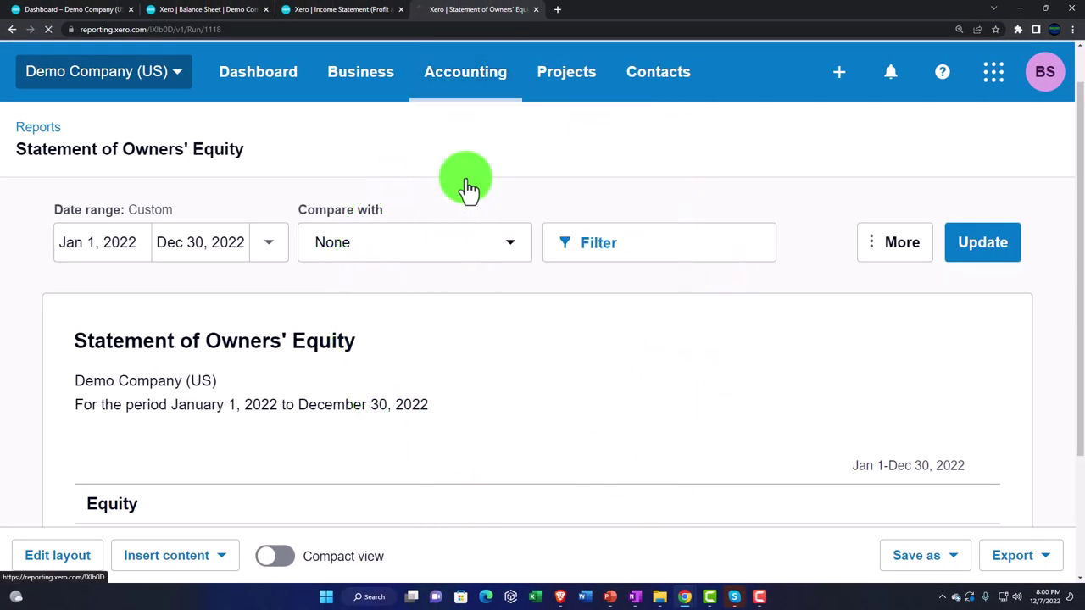
scroll(525, 323, "down", 5)
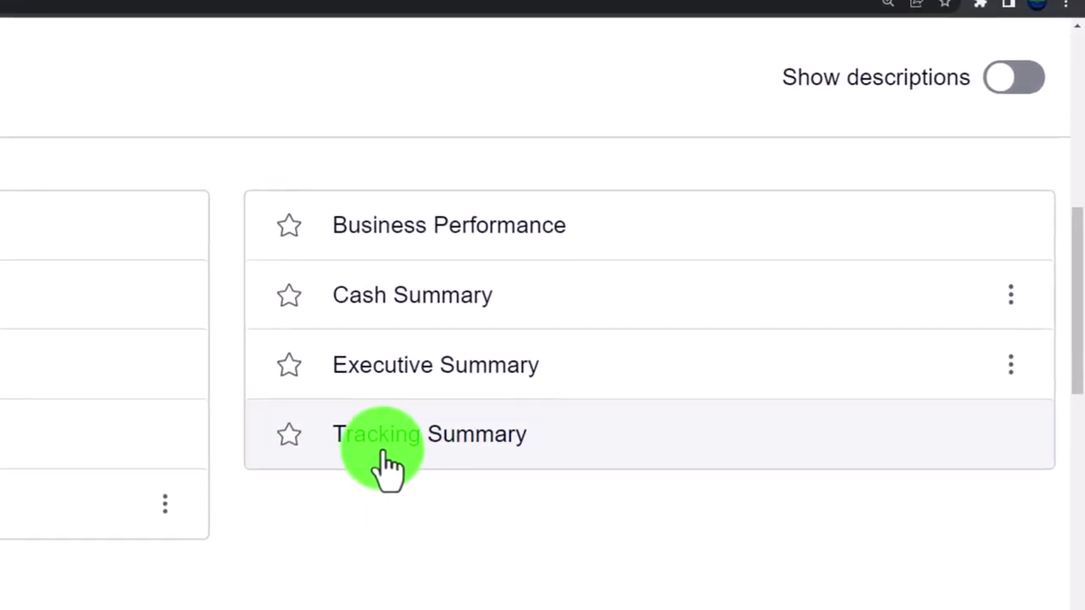
left_click(386, 462)
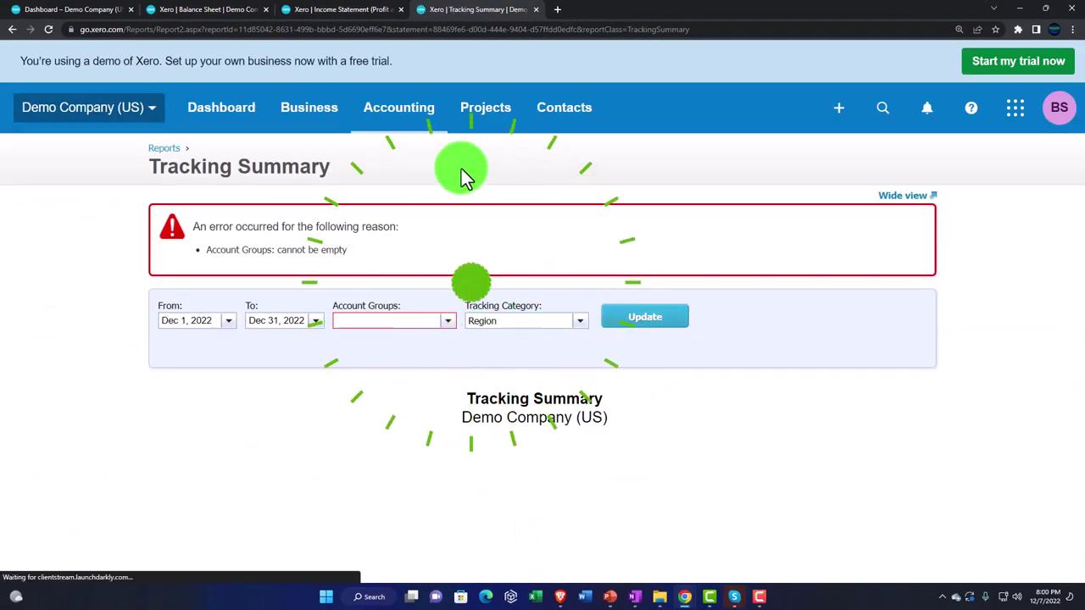
Return to the Reports page and open Aged Payables Detail from the Payables and receivables group in a new browser tab
left_click(413, 123)
left_click(407, 206)
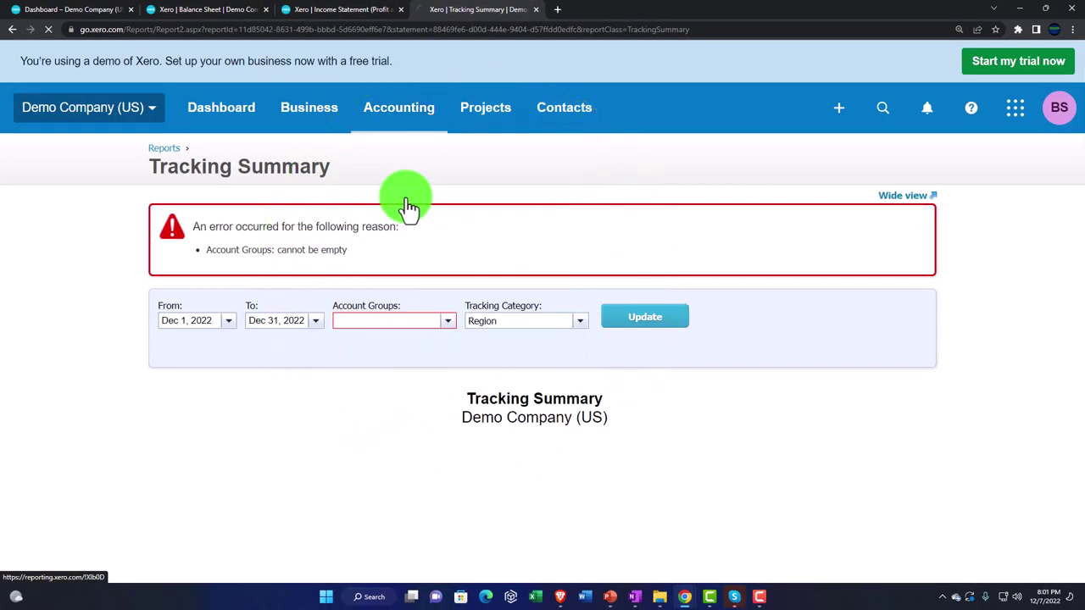
scroll(615, 354, "down", 5)
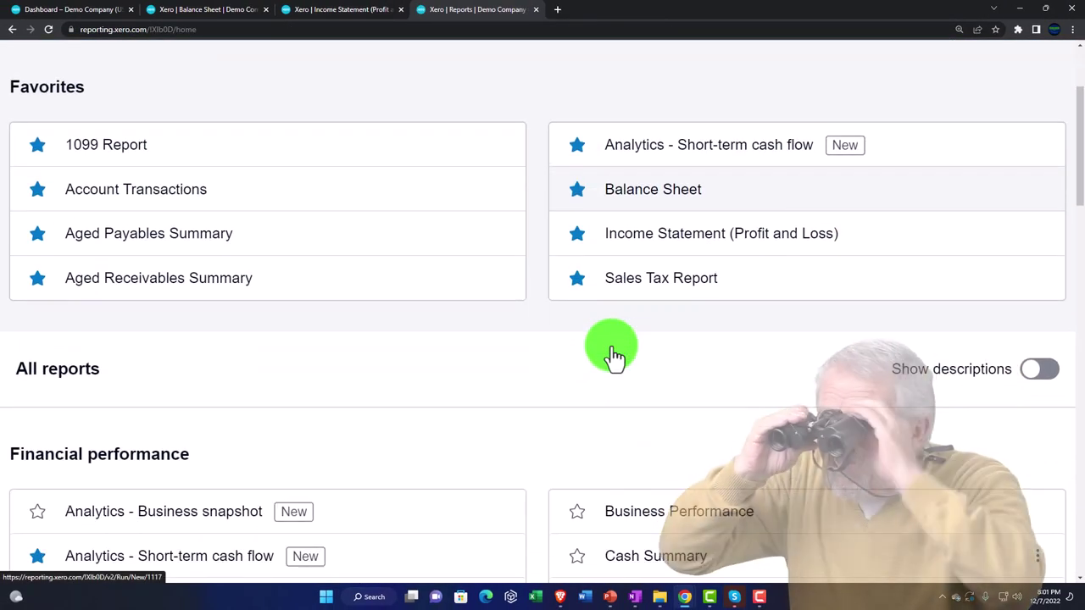
scroll(612, 356, "down", 3)
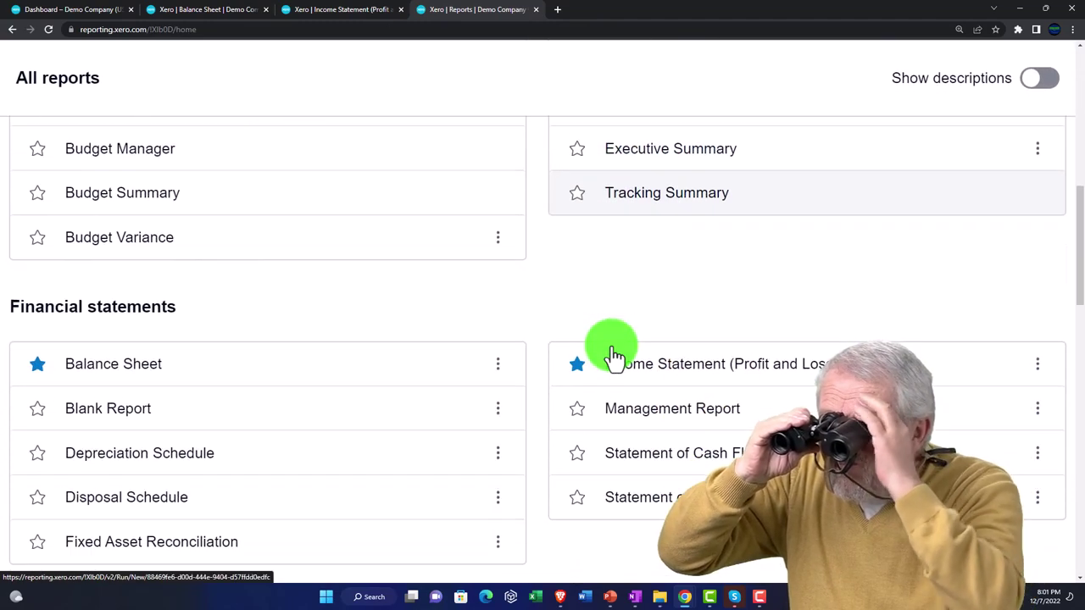
scroll(678, 373, "down", 2)
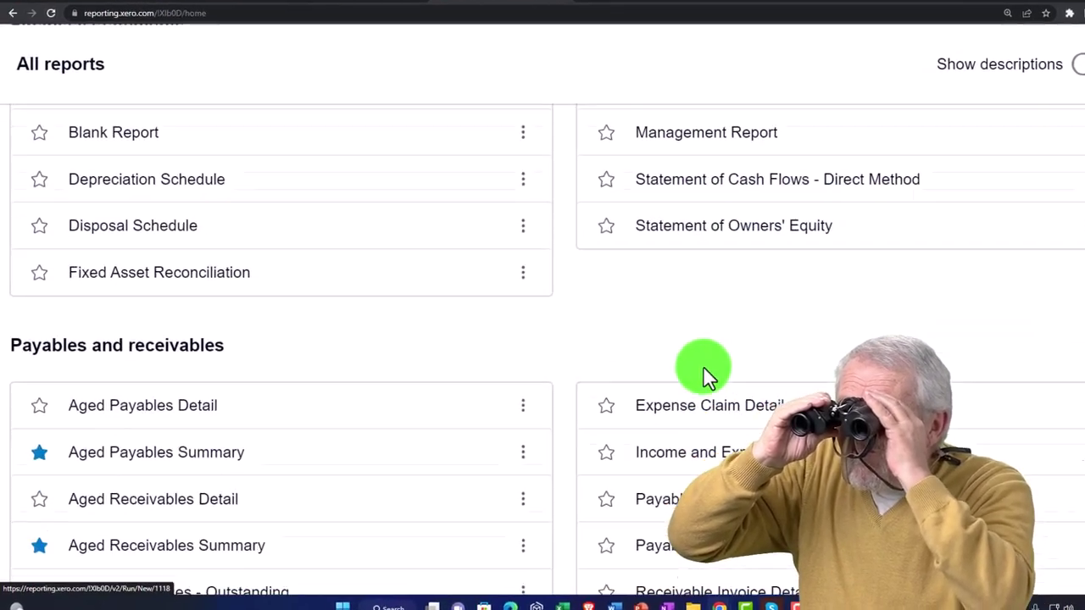
scroll(704, 372, "down", 2)
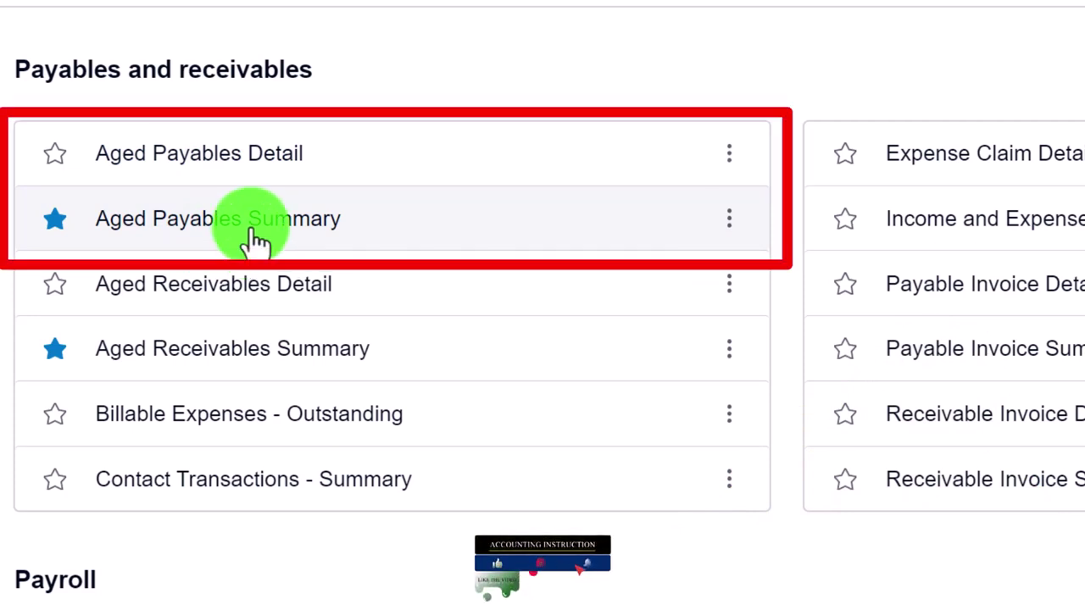
right_click(254, 166)
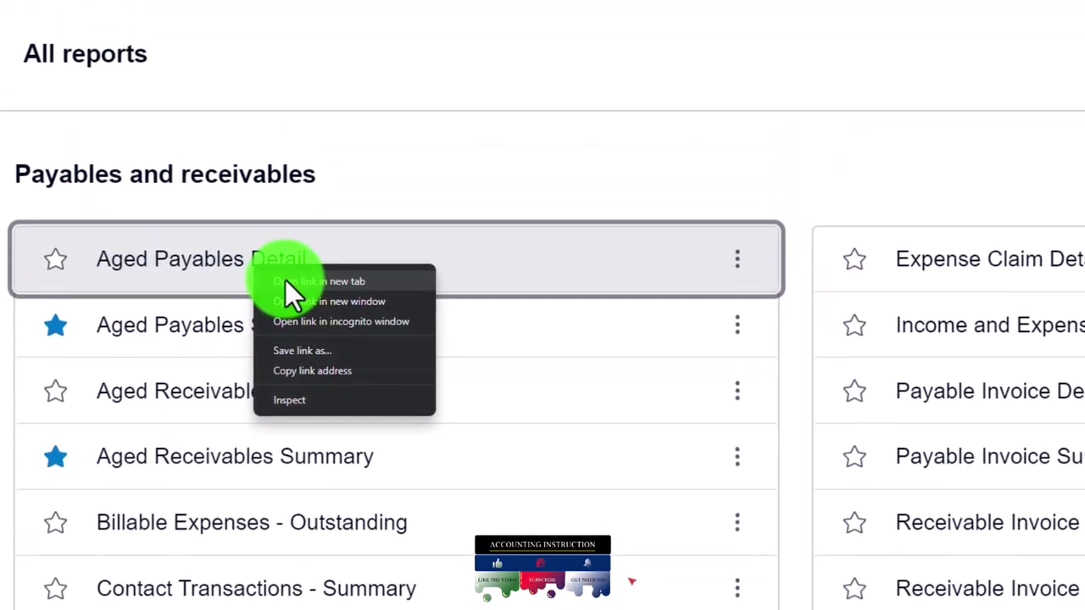
left_click(288, 282)
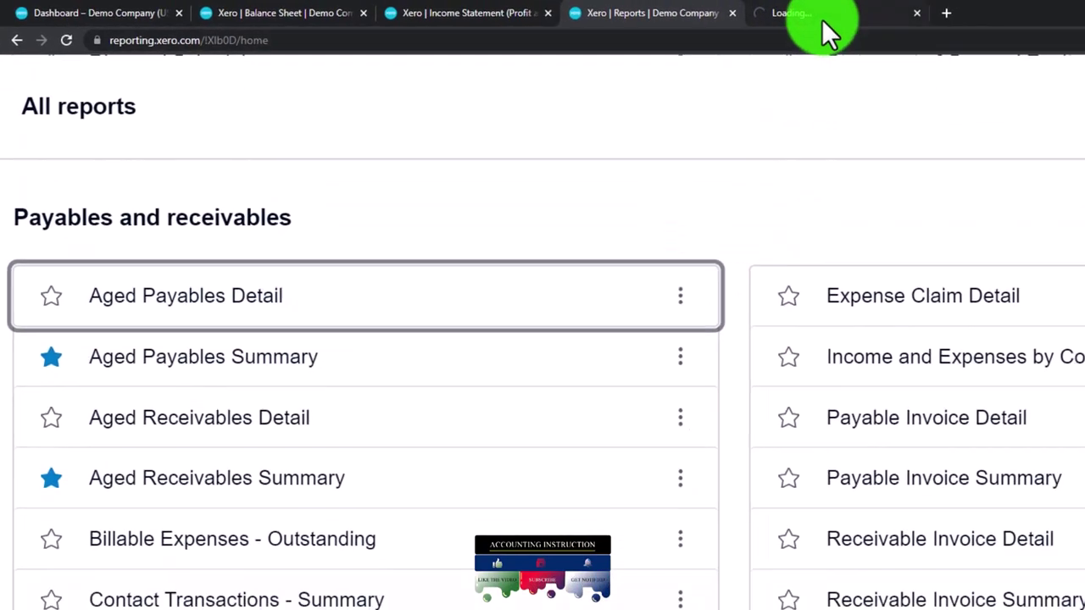
left_click(900, 19)
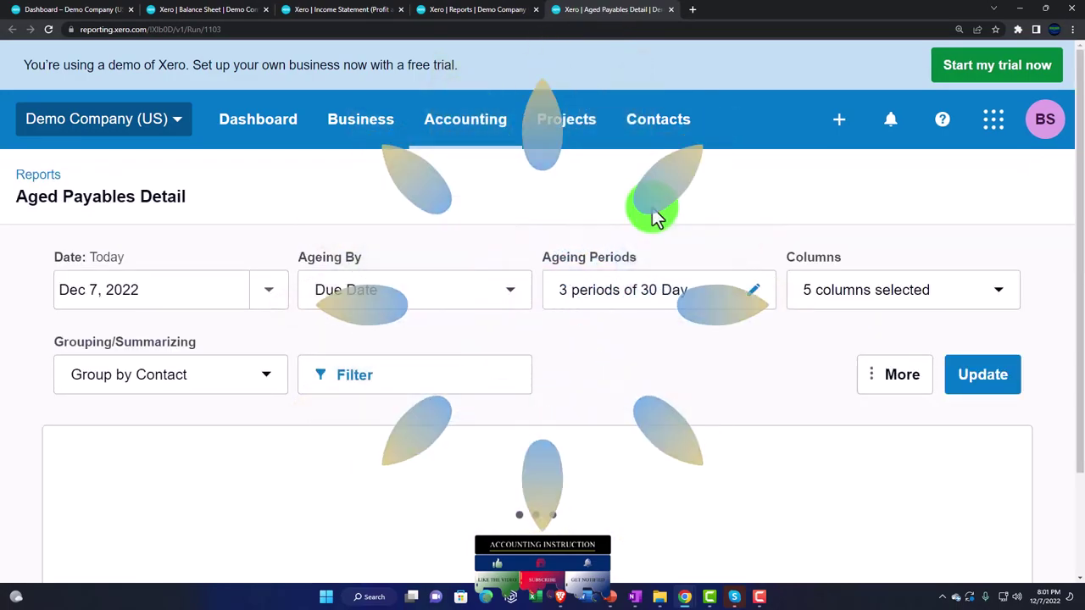
Set the Aged Payables Detail report to a custom date of Dec 31, 2022 and update it
scroll(363, 247, "down", 1)
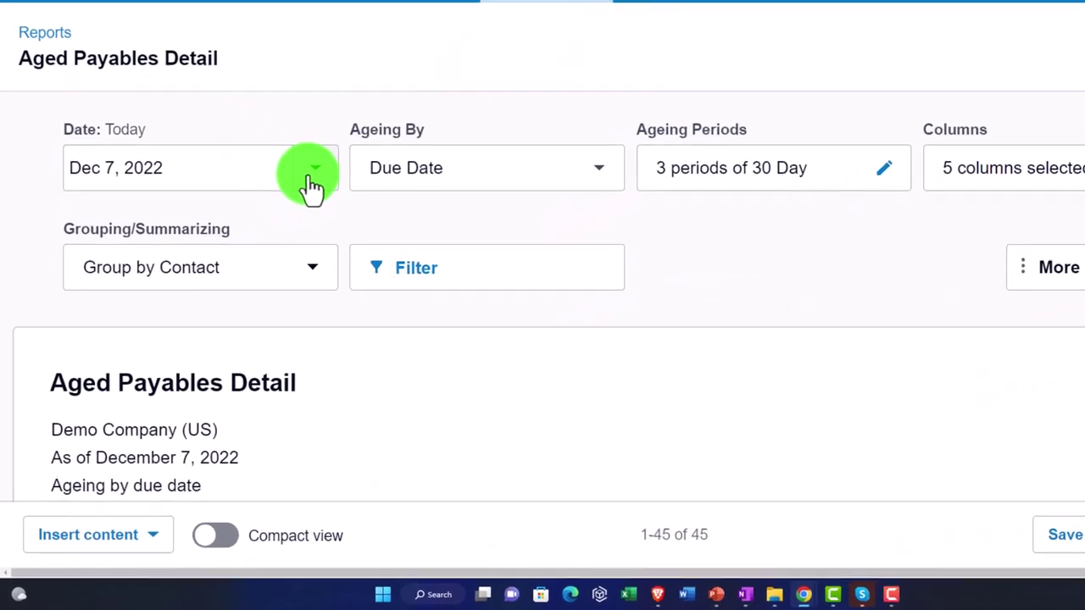
left_click(314, 174)
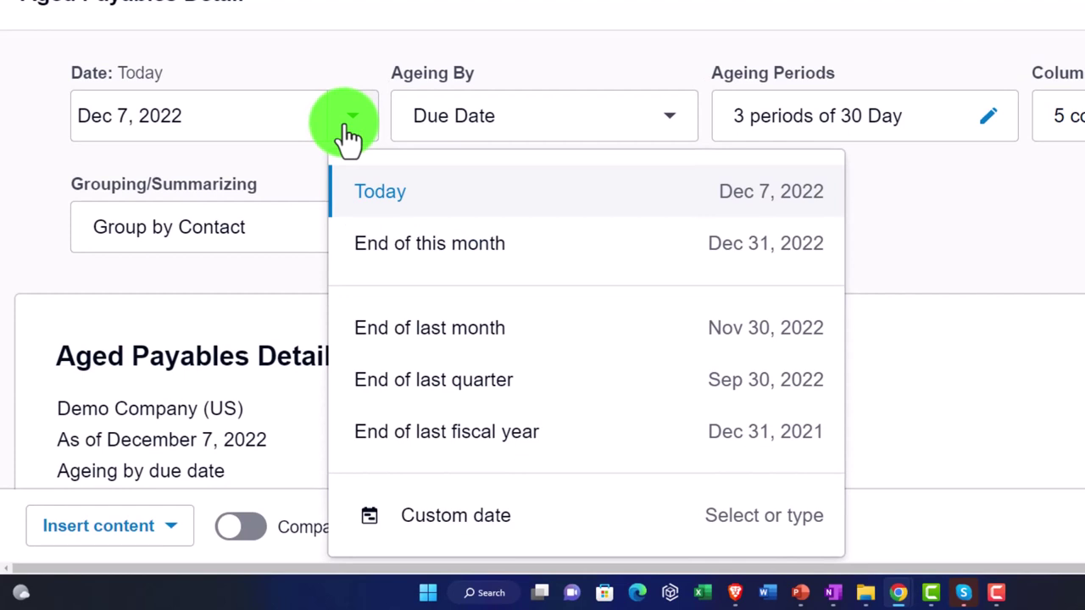
left_click(452, 525)
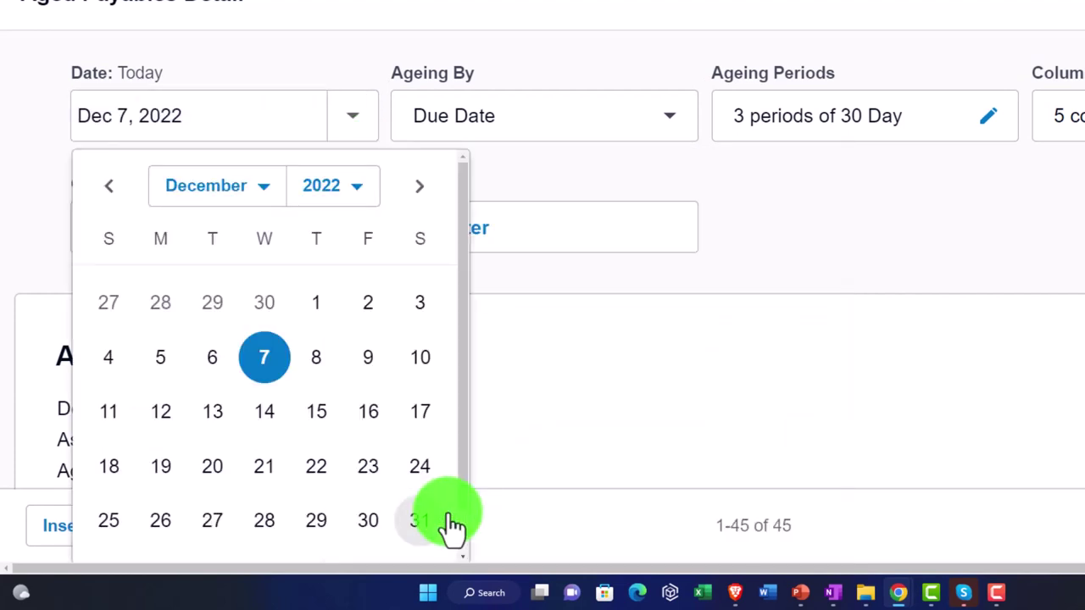
left_click(424, 518)
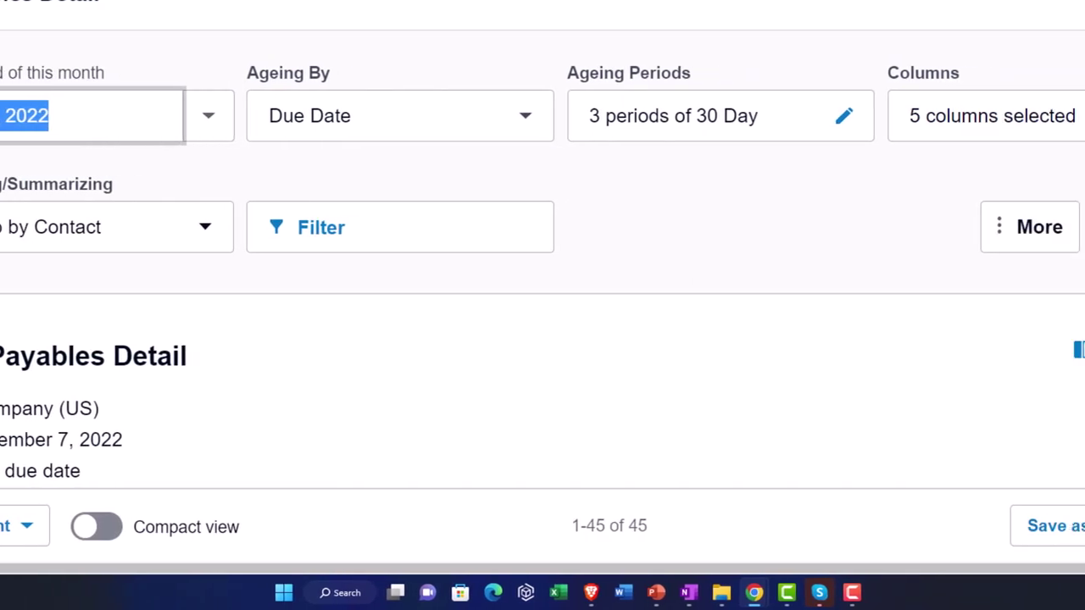
left_click(967, 226)
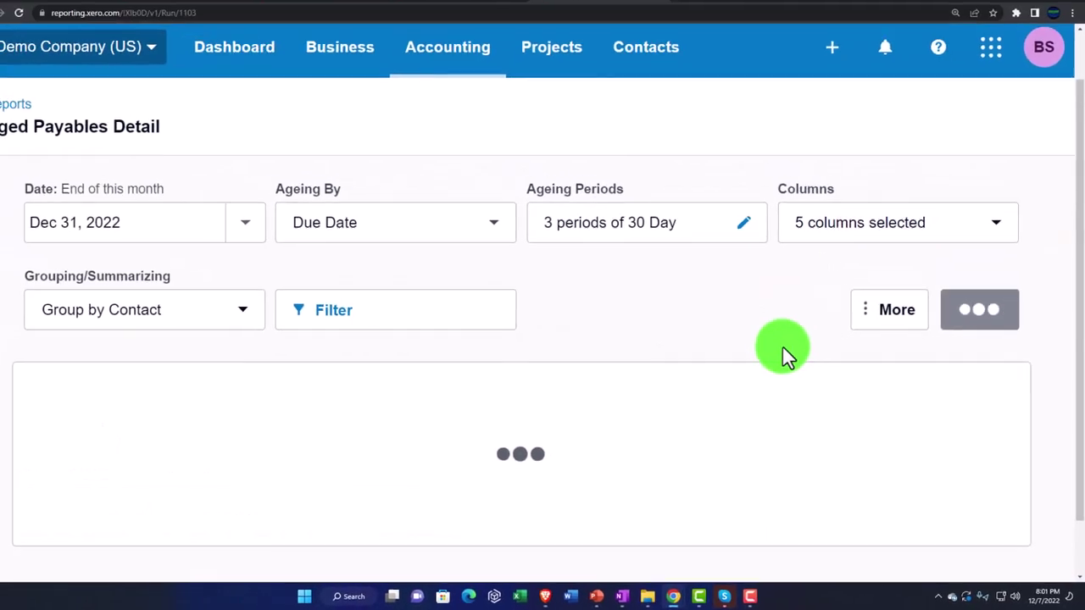
Examine the Aged Payables Detail by vendor and ageing period, through to the grand totals and the Total column
scroll(791, 354, "down", 1)
left_click(138, 344)
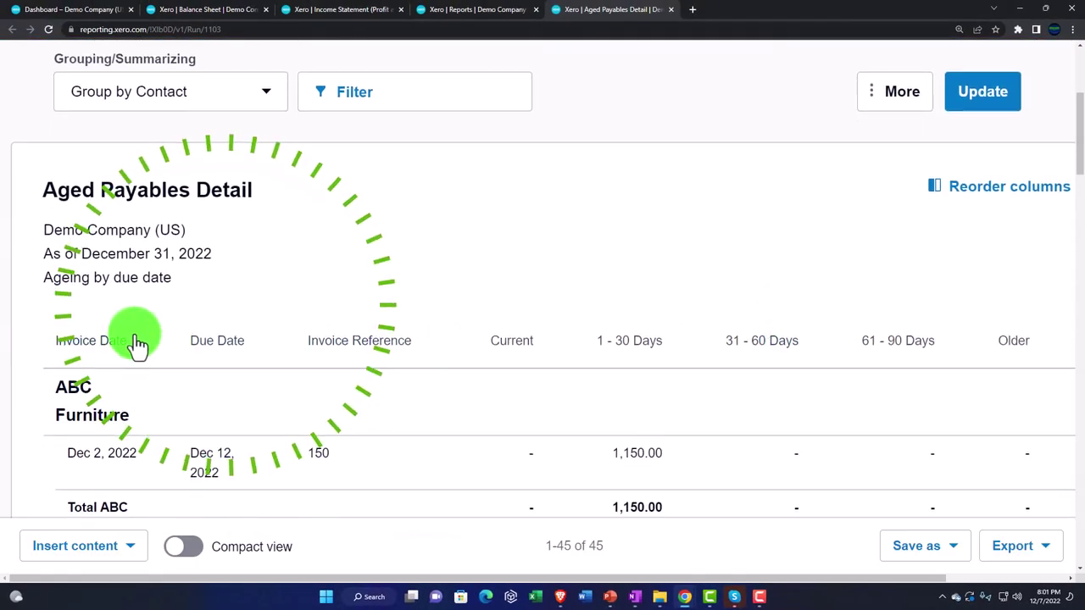
scroll(138, 343, "down", 4)
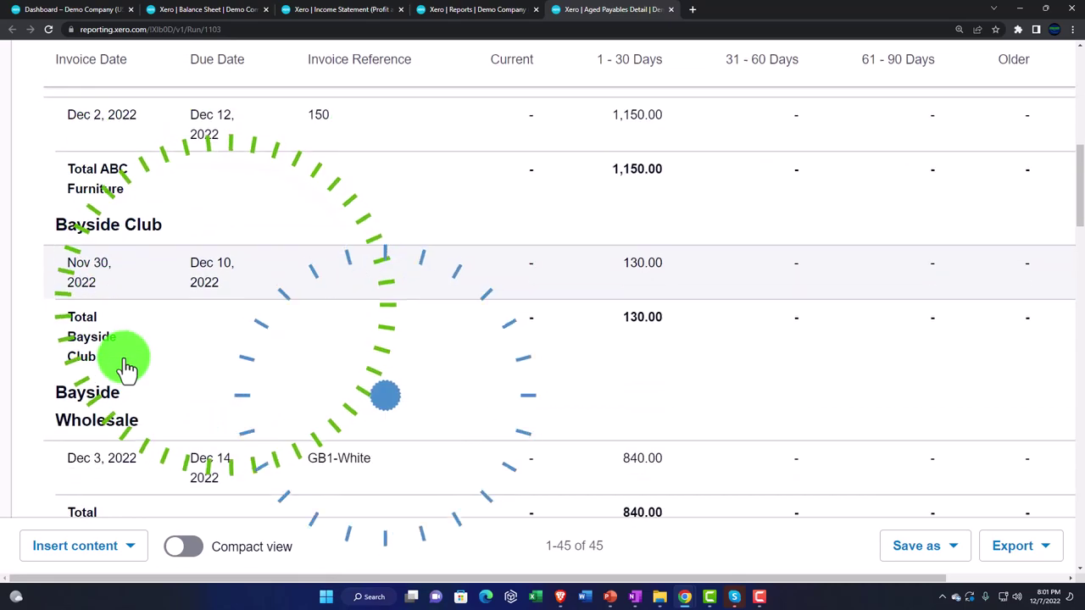
scroll(128, 367, "down", 8)
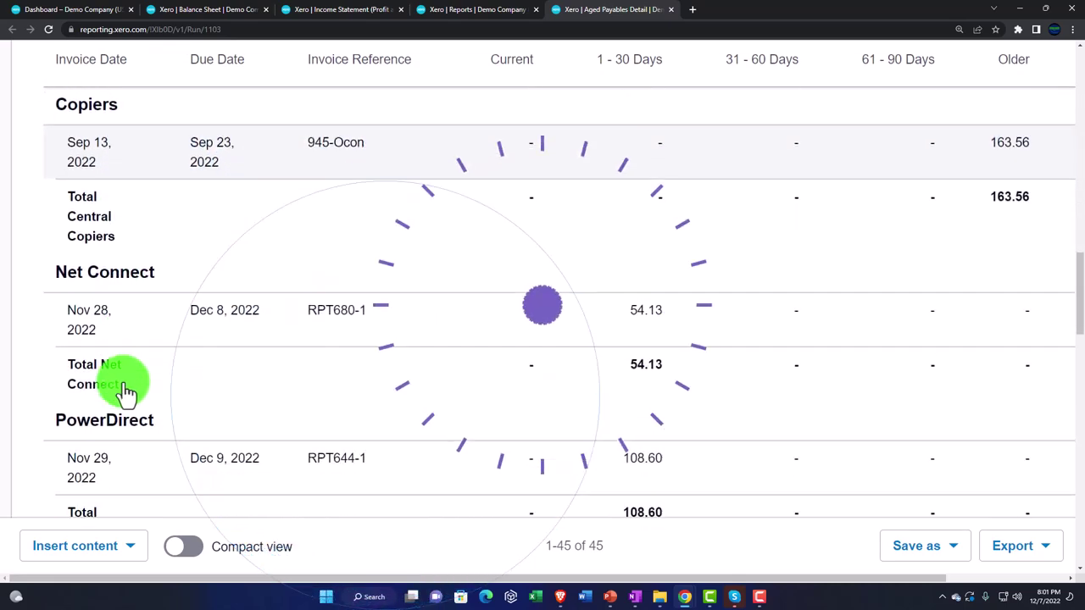
scroll(125, 390, "down", 11)
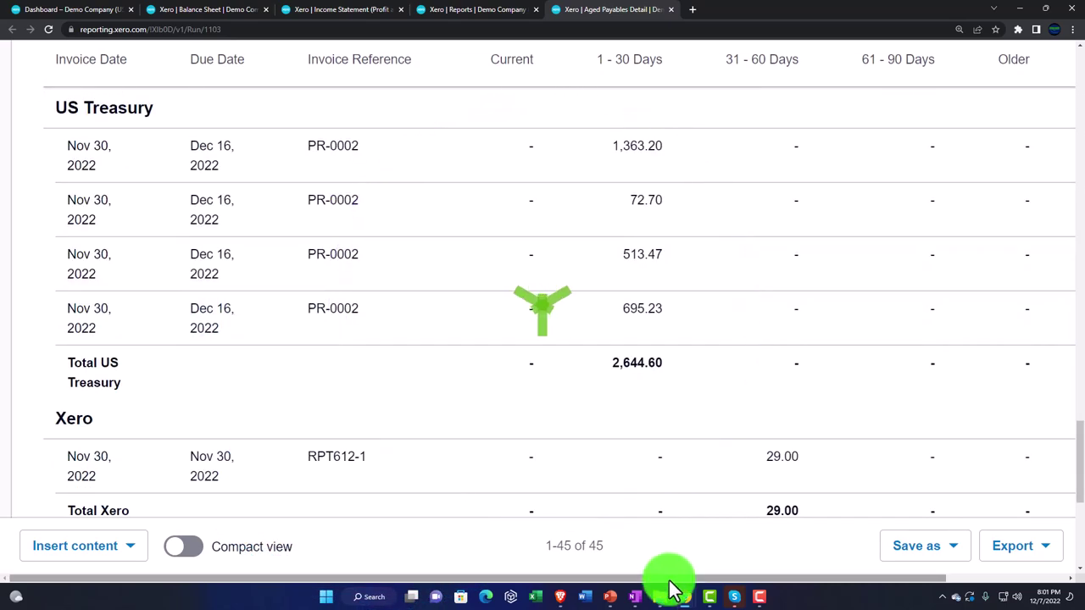
scroll(678, 576, "down", 3)
left_click_drag(709, 578, 887, 578)
scroll(880, 484, "down", 2)
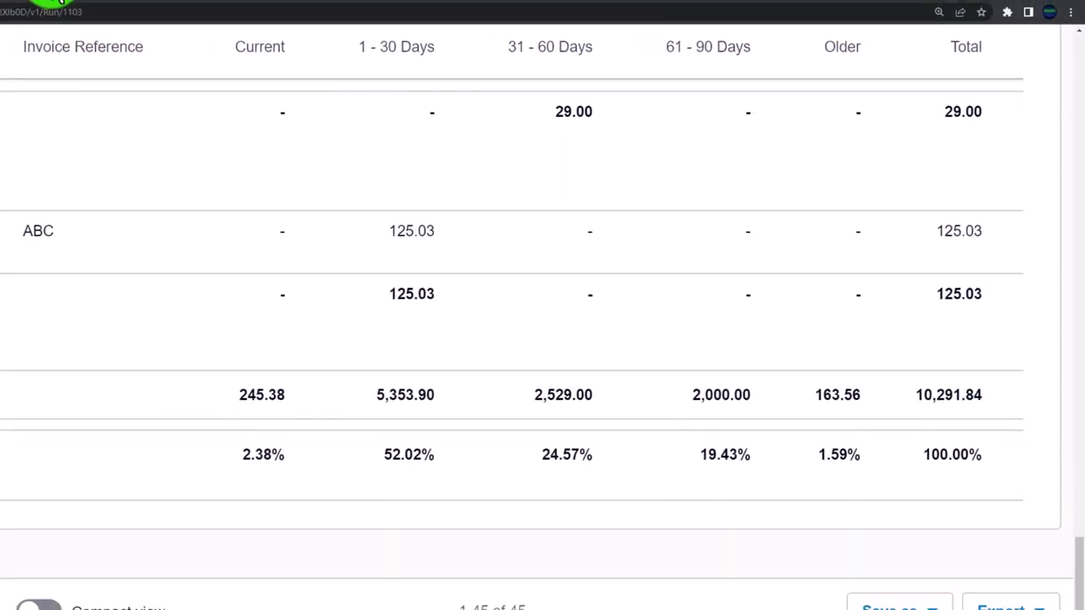
Compare Accounts Payable on the Balance Sheet with the grand total of the Aged Payables Detail report
left_click(181, 9)
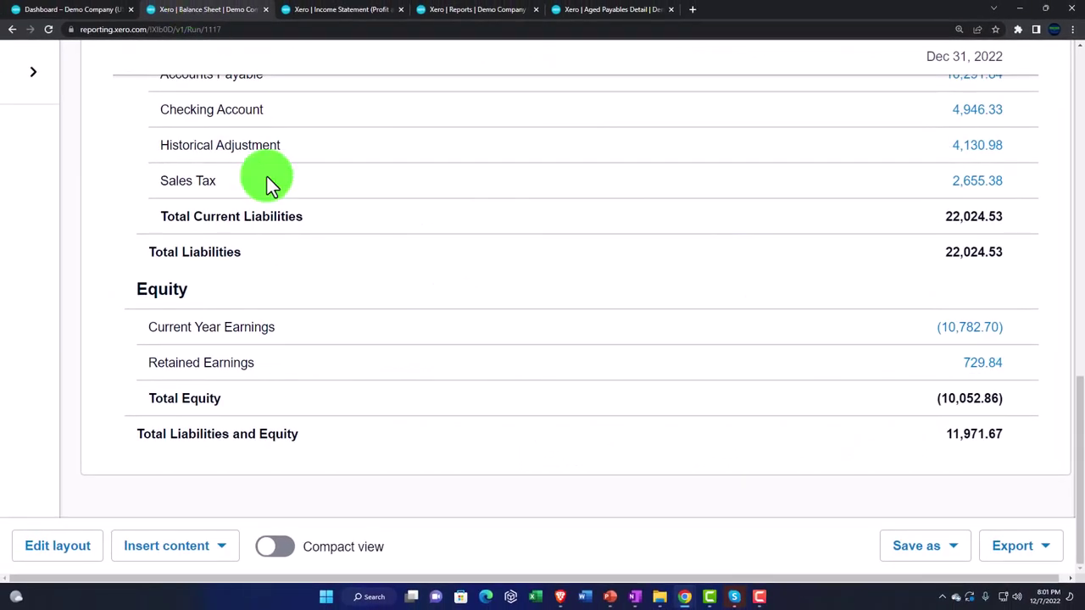
scroll(363, 288, "up", 3)
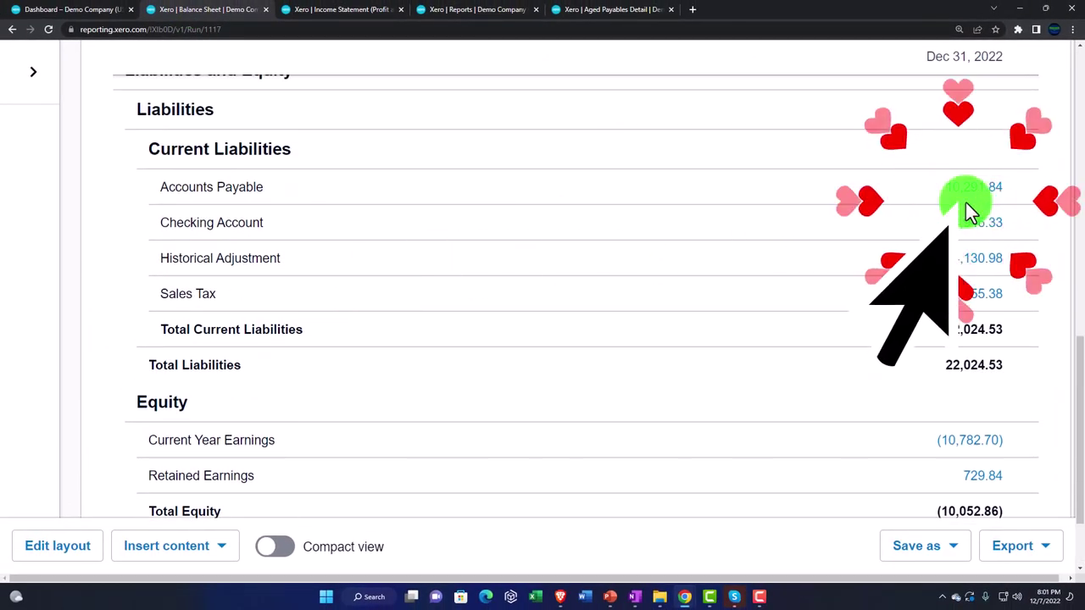
left_click(617, 12)
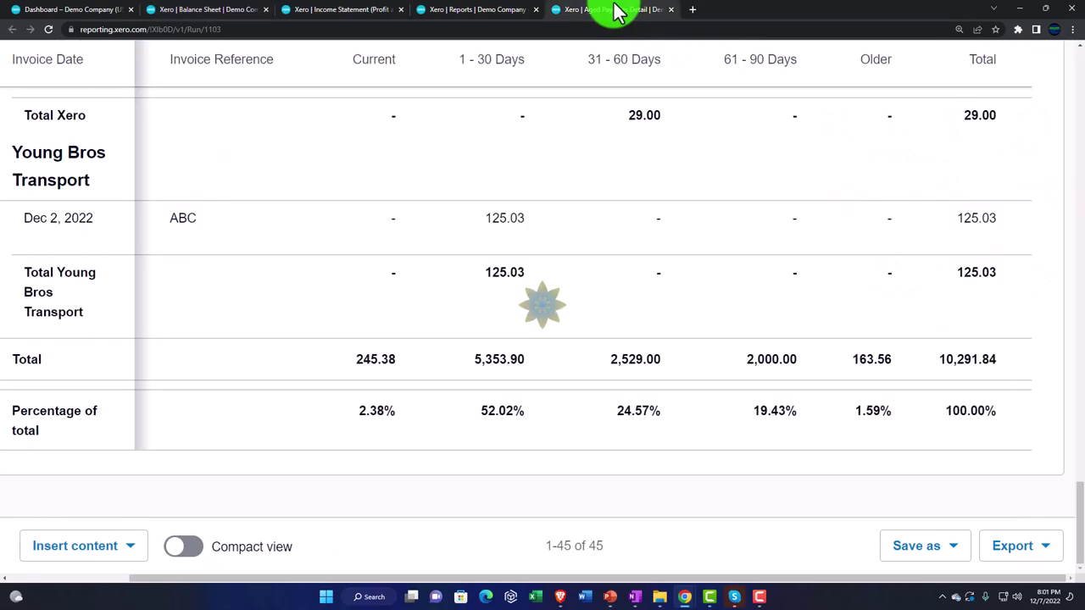
scroll(700, 322, "up", 5)
scroll(698, 331, "up", 20)
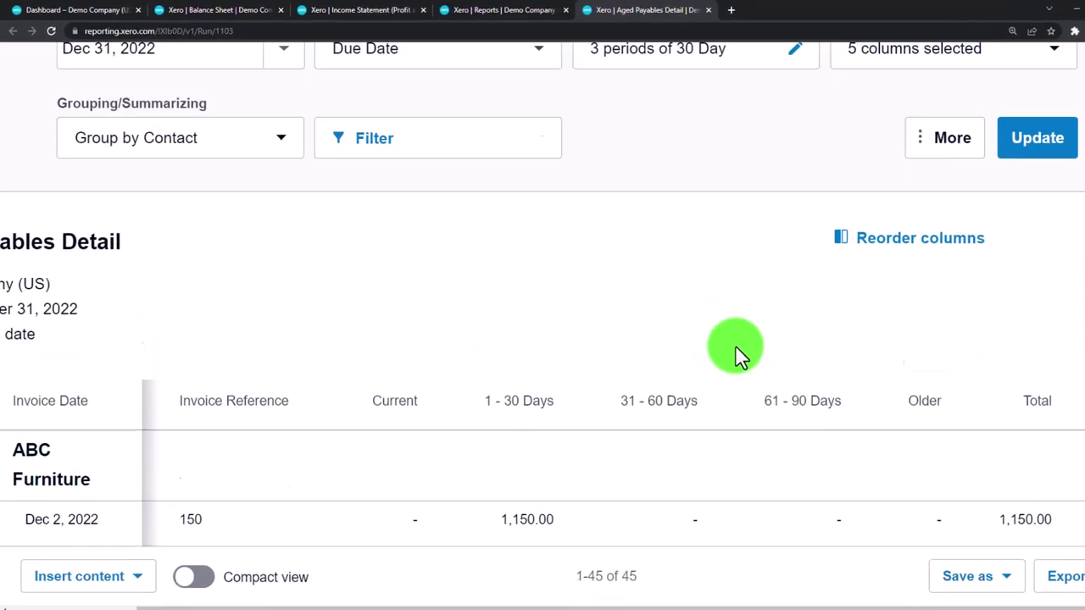
scroll(735, 345, "up", 3)
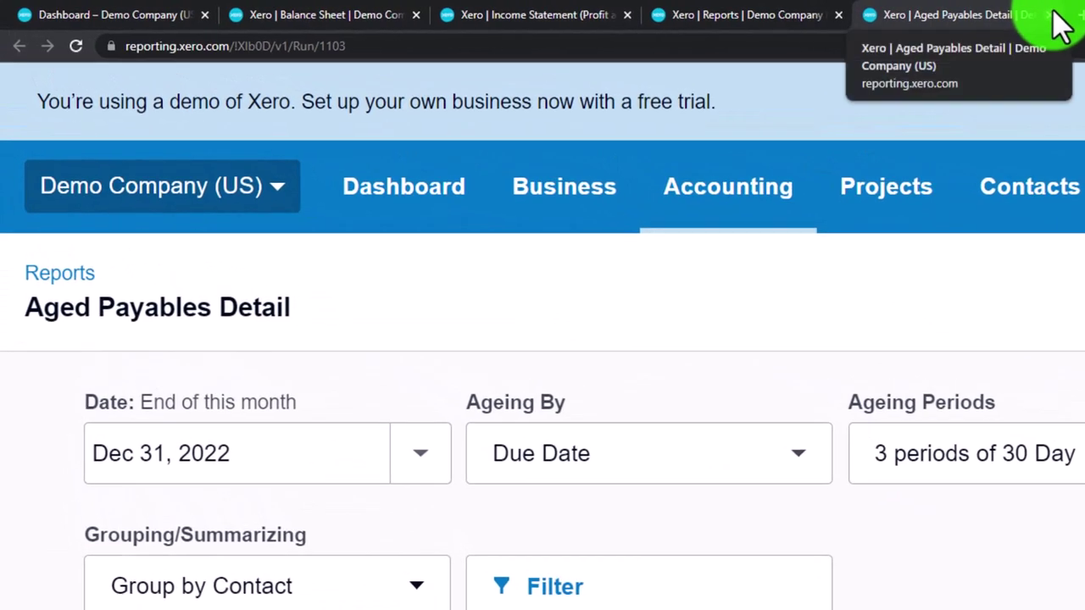
Close the Aged Payables Detail report and open Aged Receivables Detail from the Payables and receivables group in a new browser tab
left_click(1053, 15)
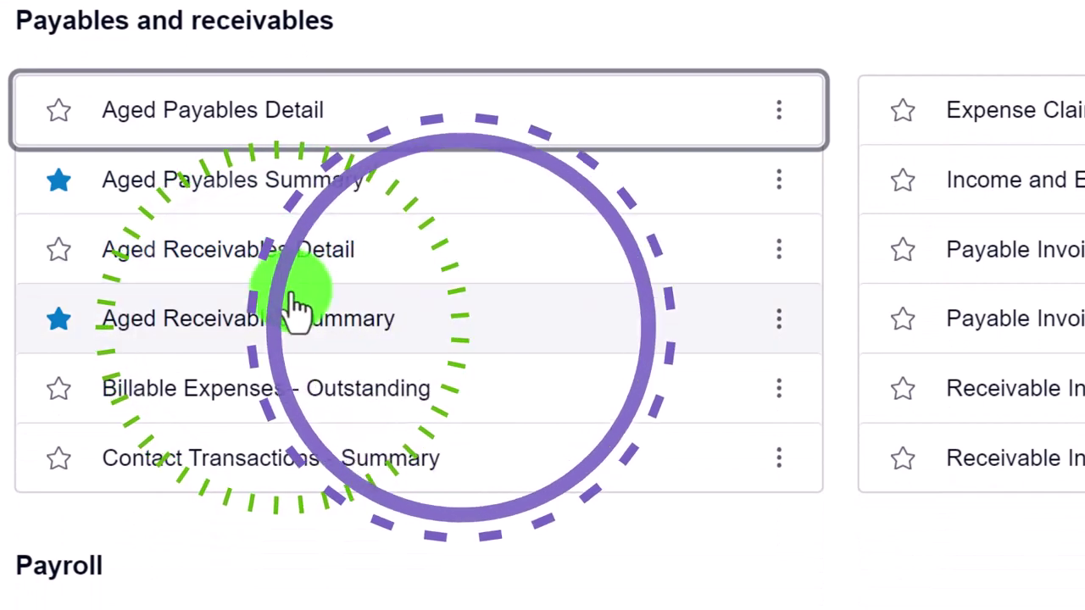
right_click(288, 280)
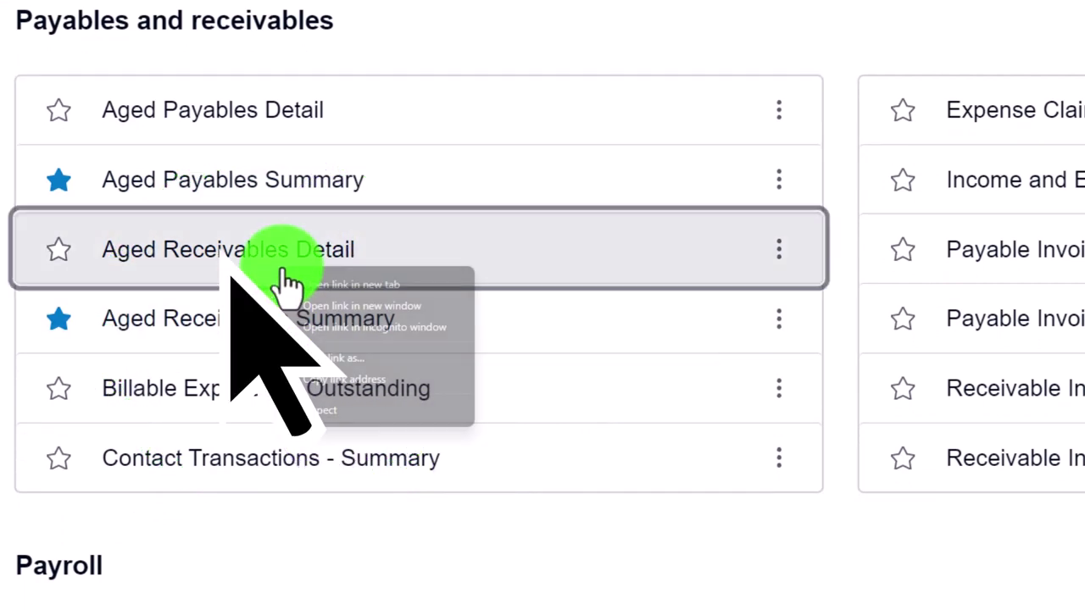
left_click(299, 281)
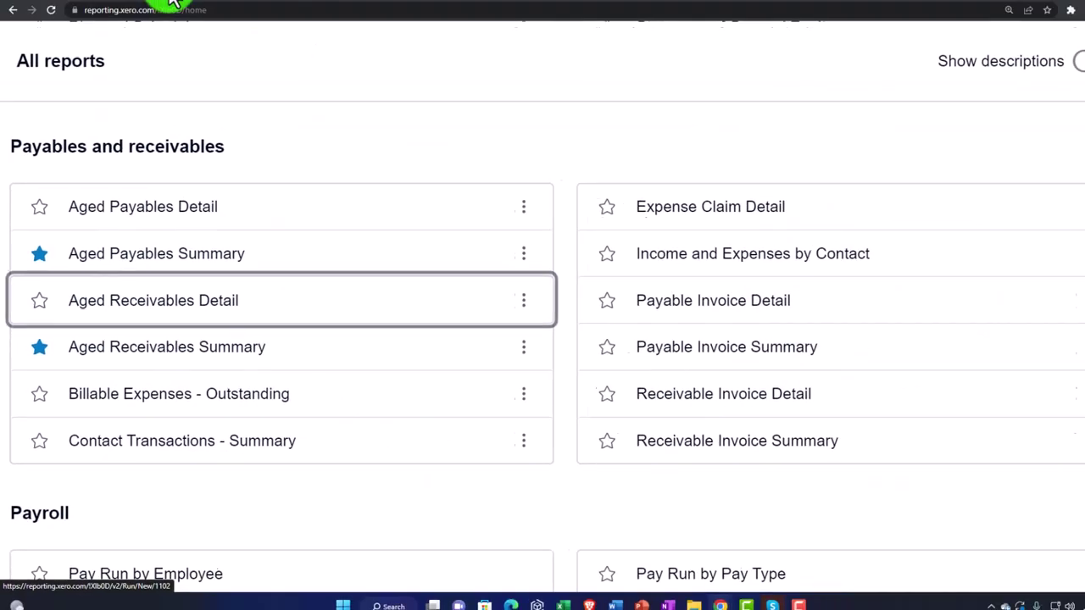
Switch to the Balance Sheet and check Accounts Receivable under Current Assets
left_click(172, 2)
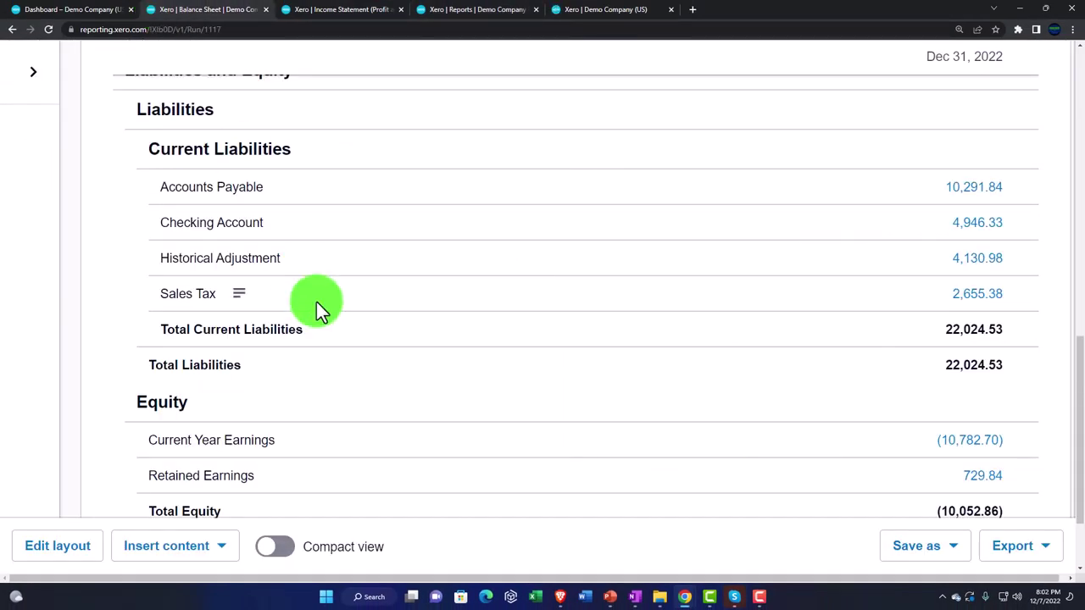
scroll(316, 302, "up", 5)
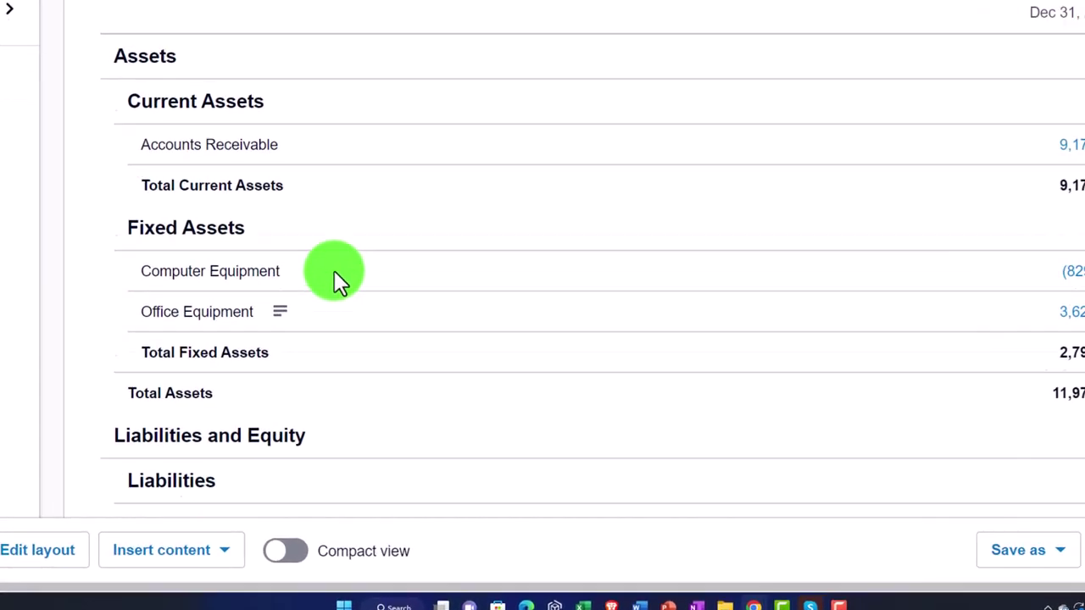
scroll(337, 278, "up", 3)
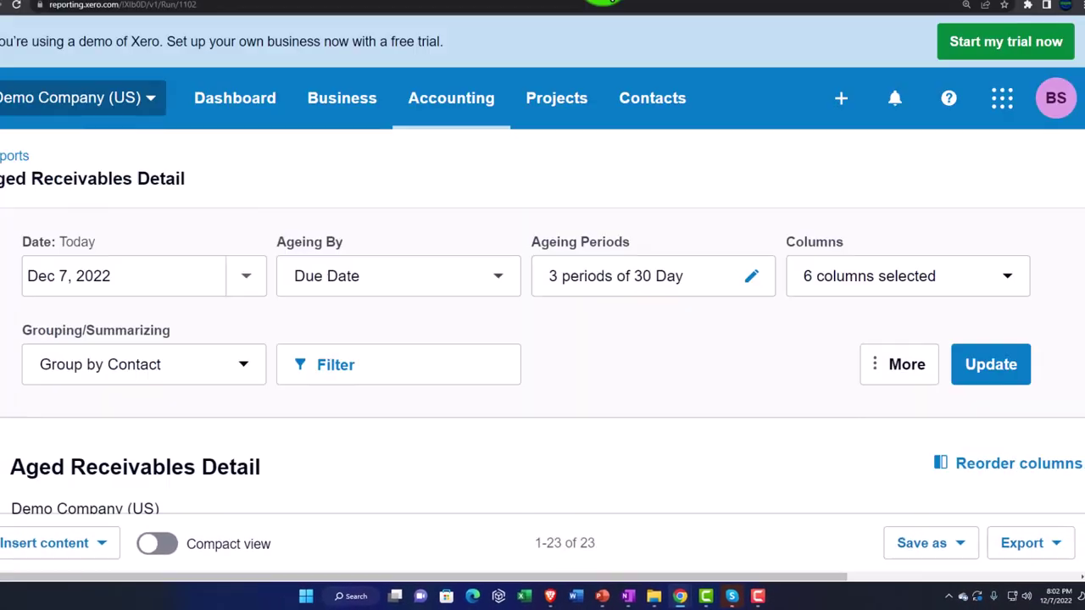
Set the Aged Receivables Detail report to a custom date of Dec 31, 2022 and update it
left_click(277, 303)
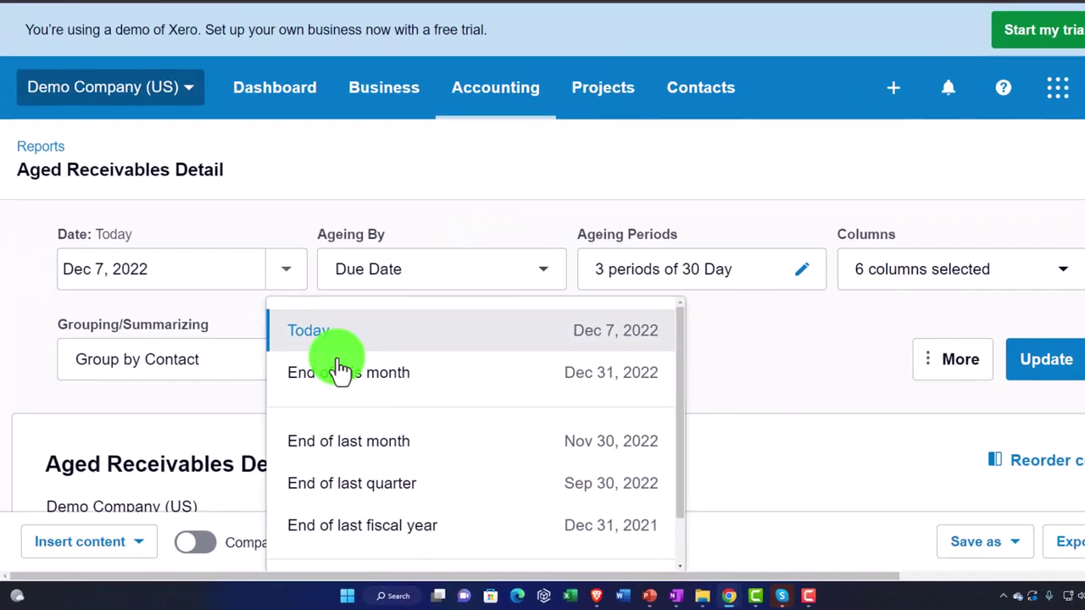
left_click(344, 550)
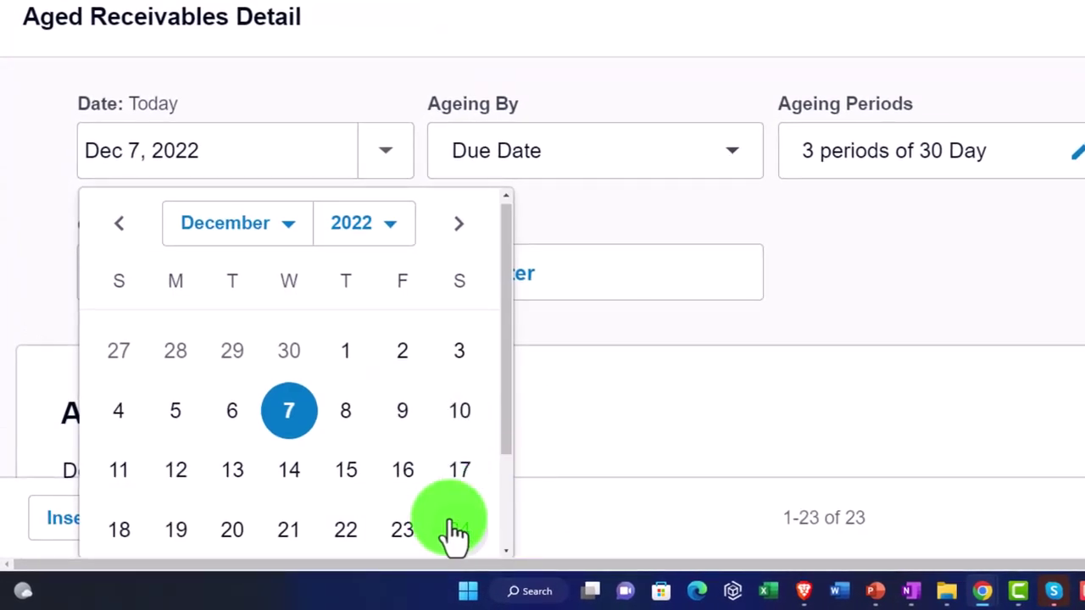
scroll(448, 521, "down", 2)
left_click(434, 463)
left_click(922, 273)
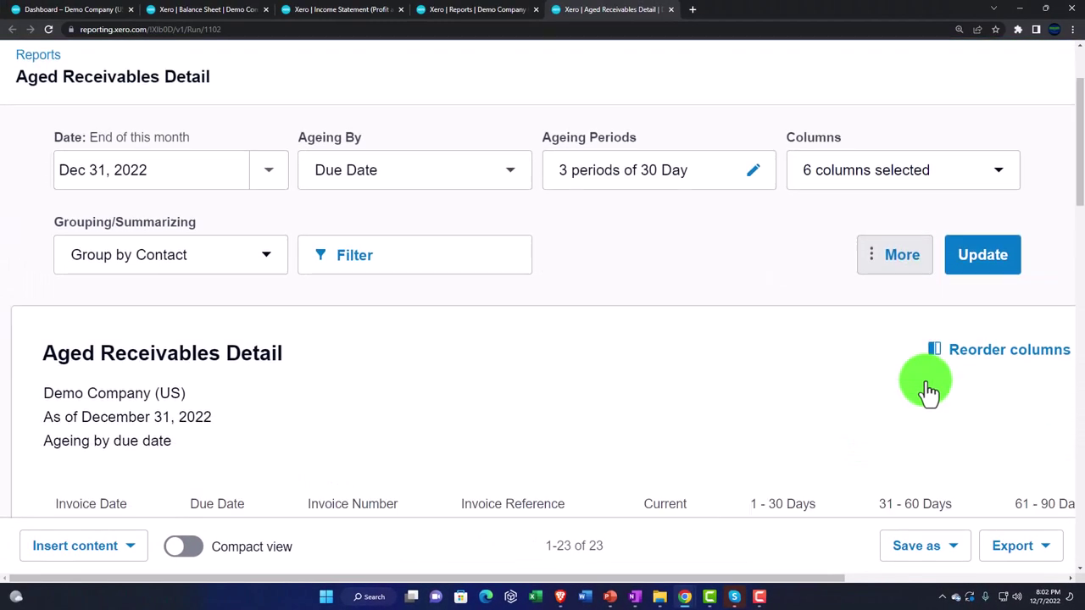
Examine the Aged Receivables Detail by customer and ageing period, through to the grand totals and the Total column
scroll(863, 472, "down", 2)
scroll(928, 390, "down", 15)
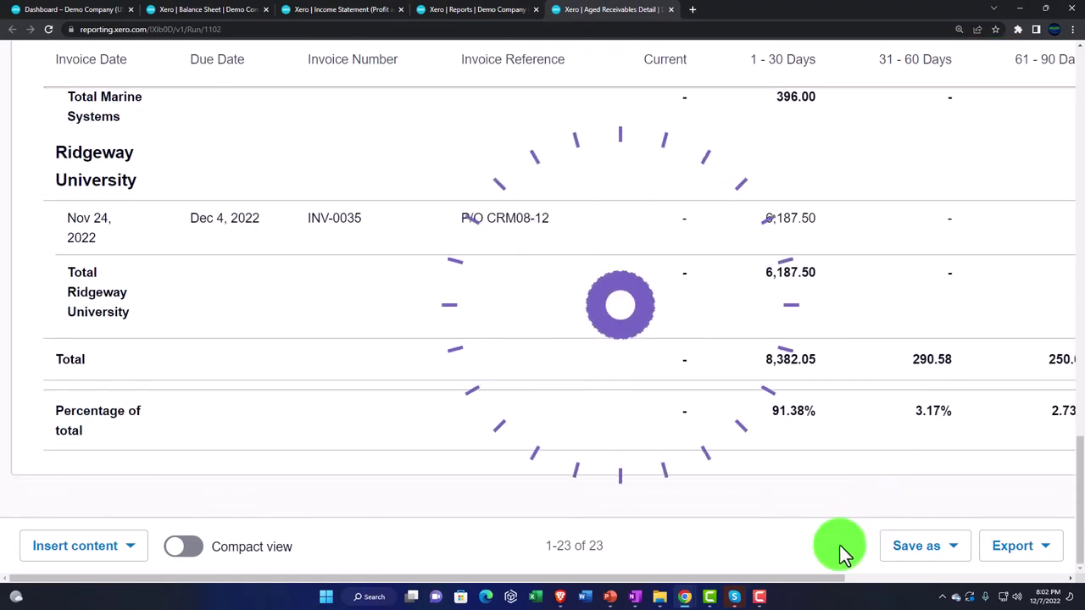
left_click_drag(826, 579, 1047, 485)
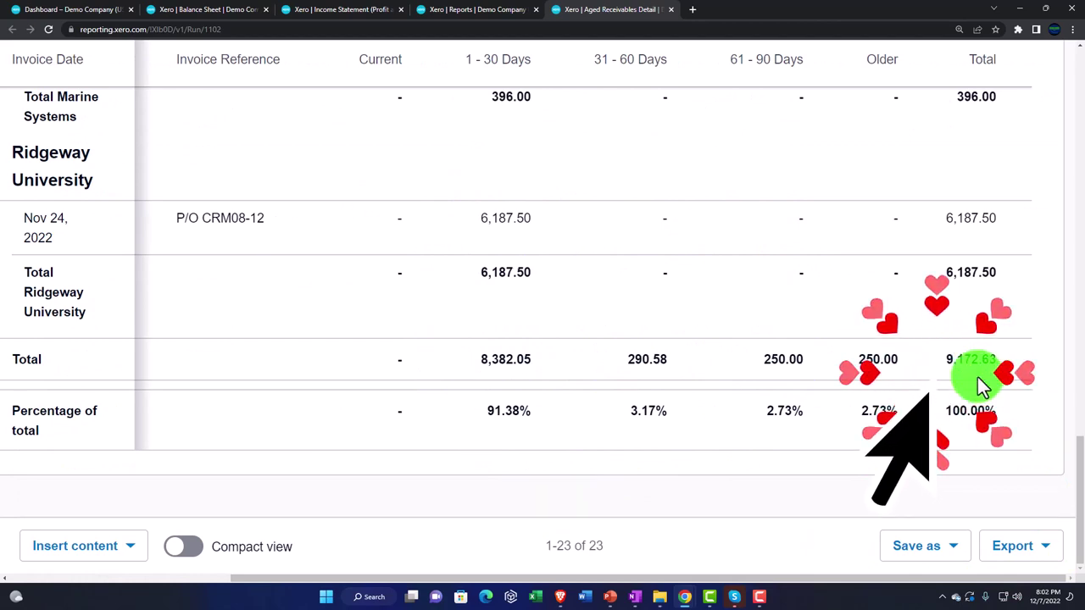
left_click_drag(890, 581, 588, 538)
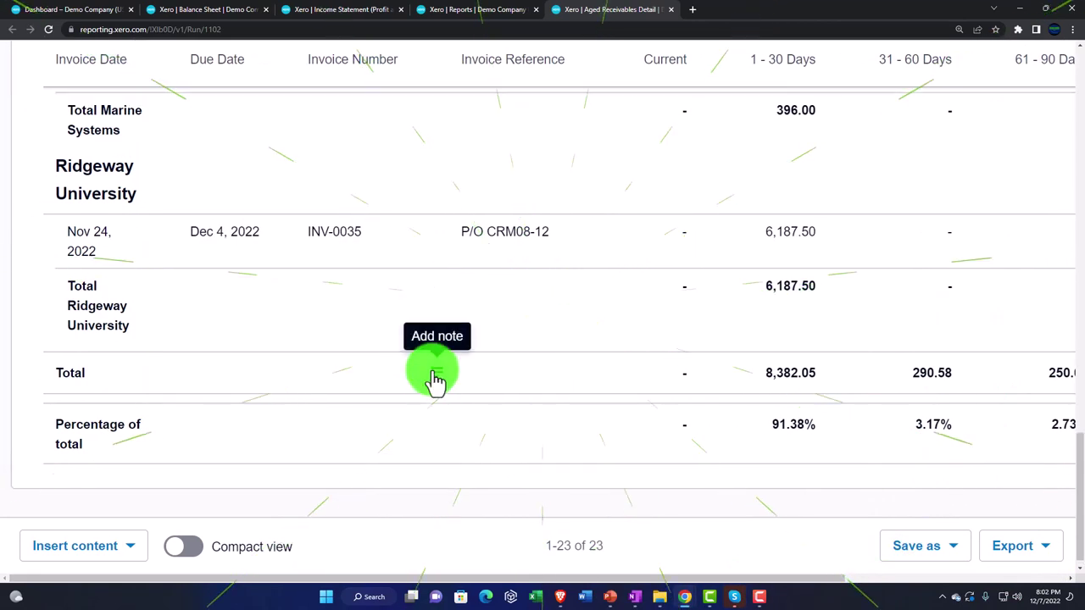
scroll(432, 379, "up", 4)
scroll(433, 373, "up", 15)
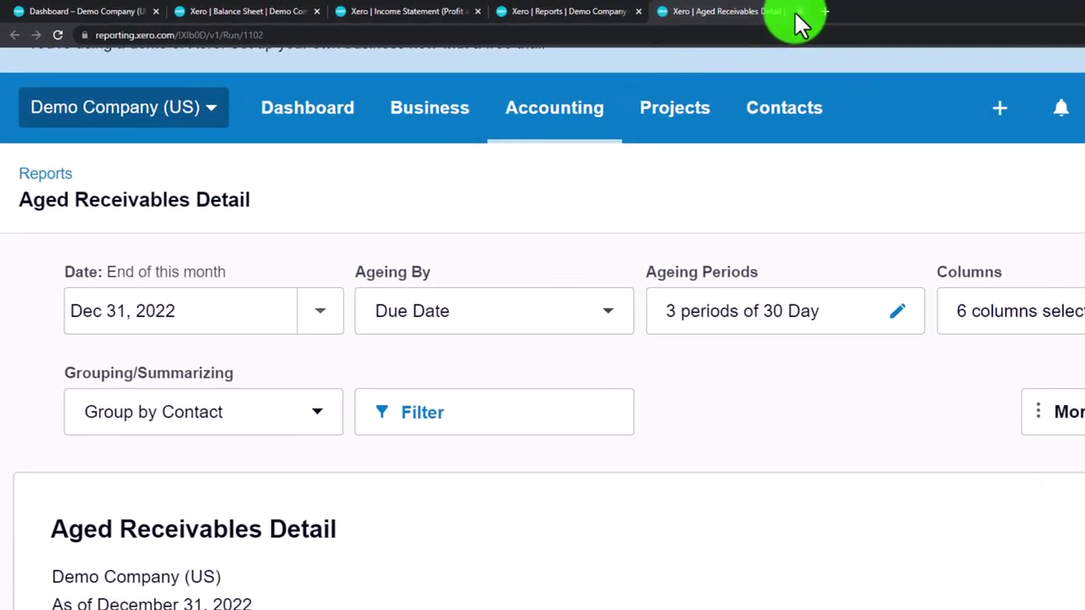
Close the Aged Receivables Detail report and review Accounts Receivable and Accounts Payable on the Balance Sheet
left_click(939, 13)
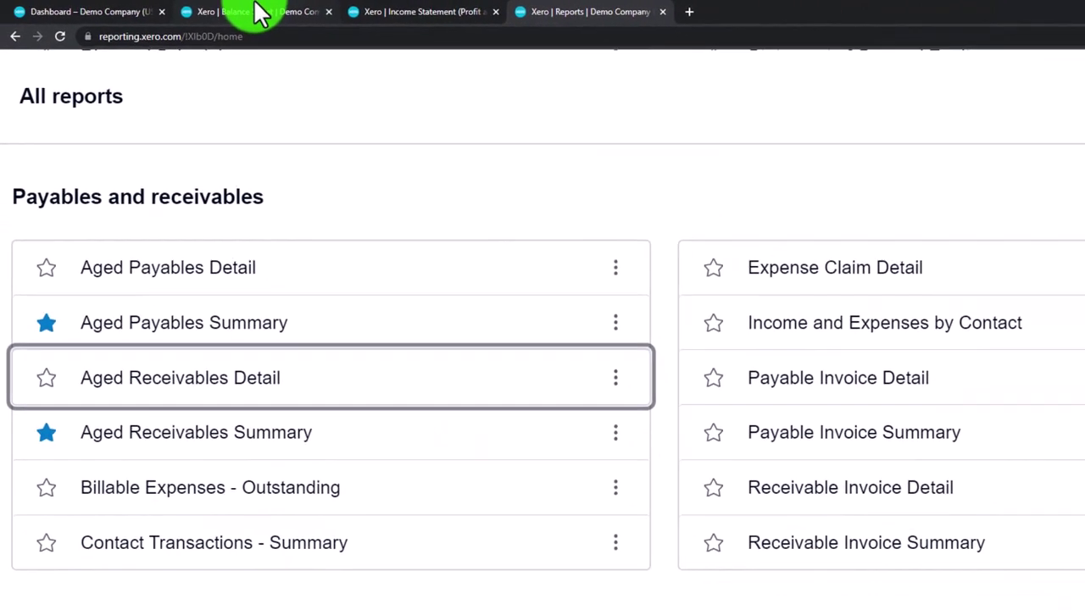
left_click(294, 13)
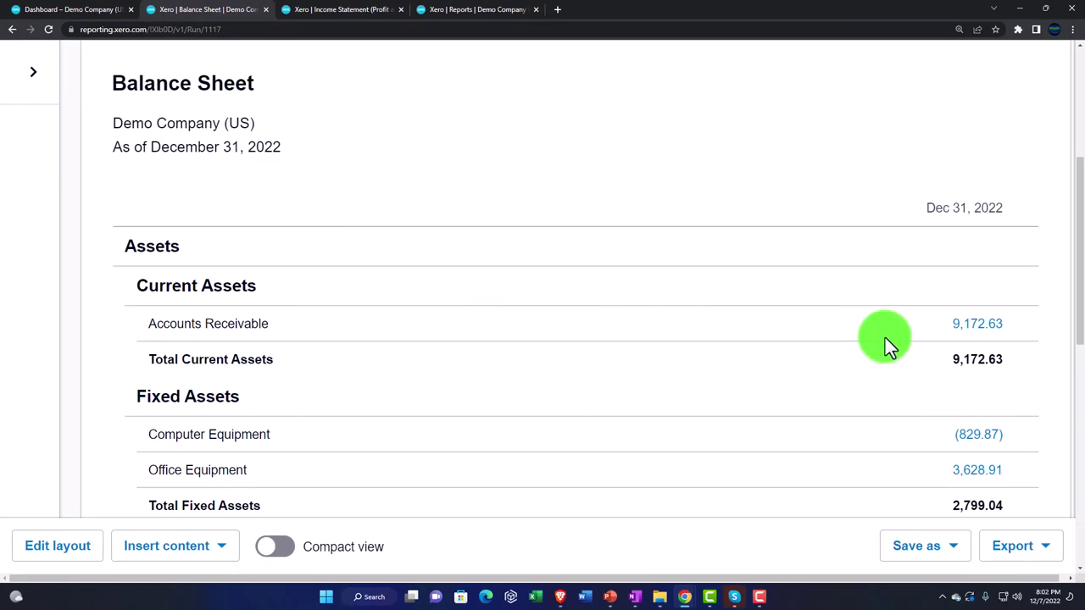
scroll(884, 337, "down", 5)
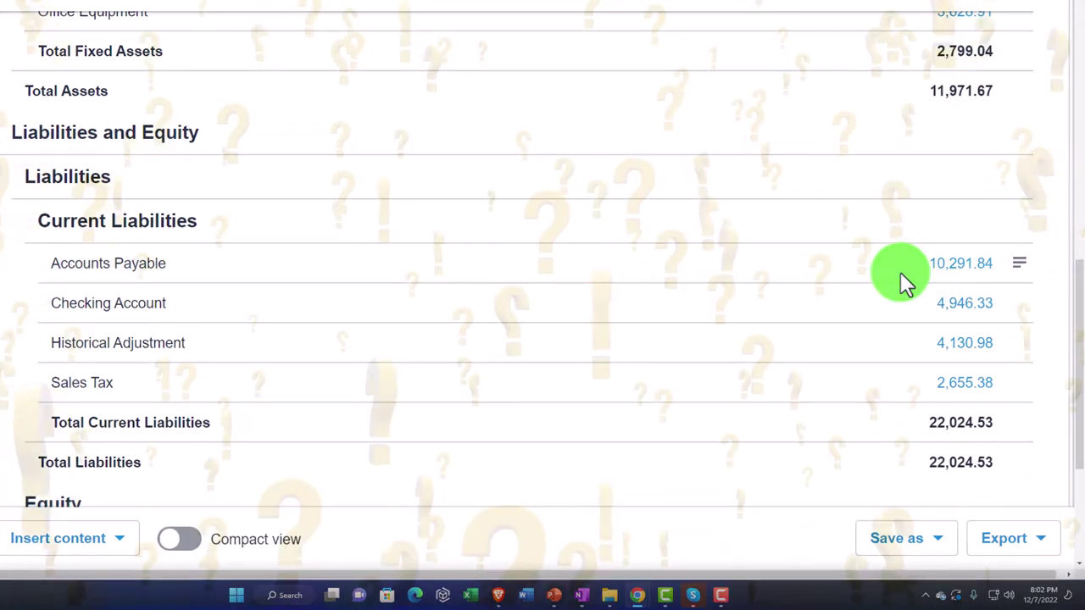
scroll(902, 276, "up", 4)
Return to the Reports page and open Contact Transactions - Summary from the Payables and receivables group
left_click(477, 10)
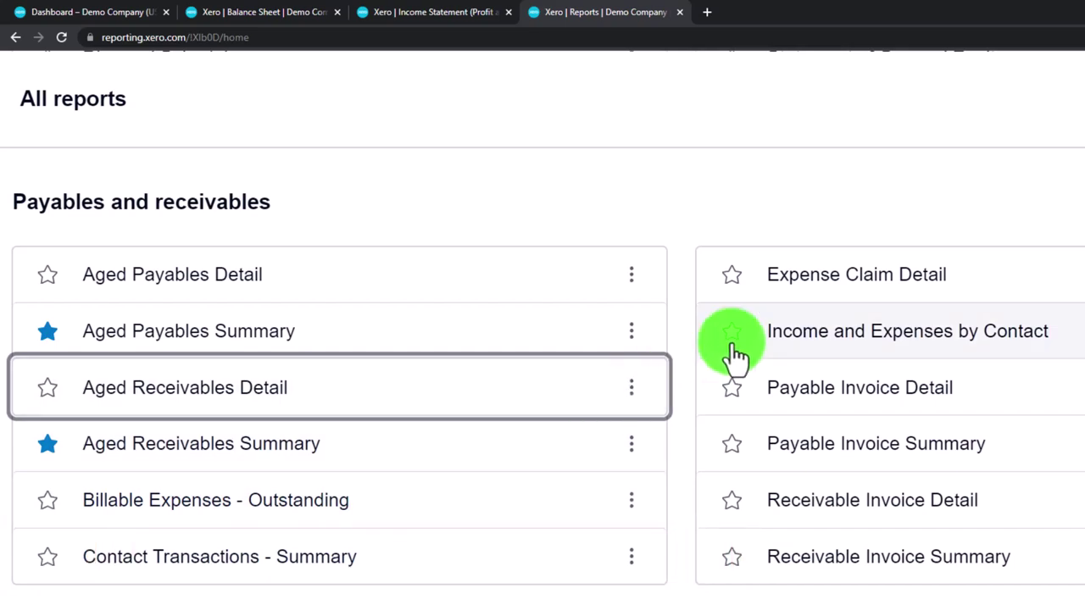
left_click(218, 577)
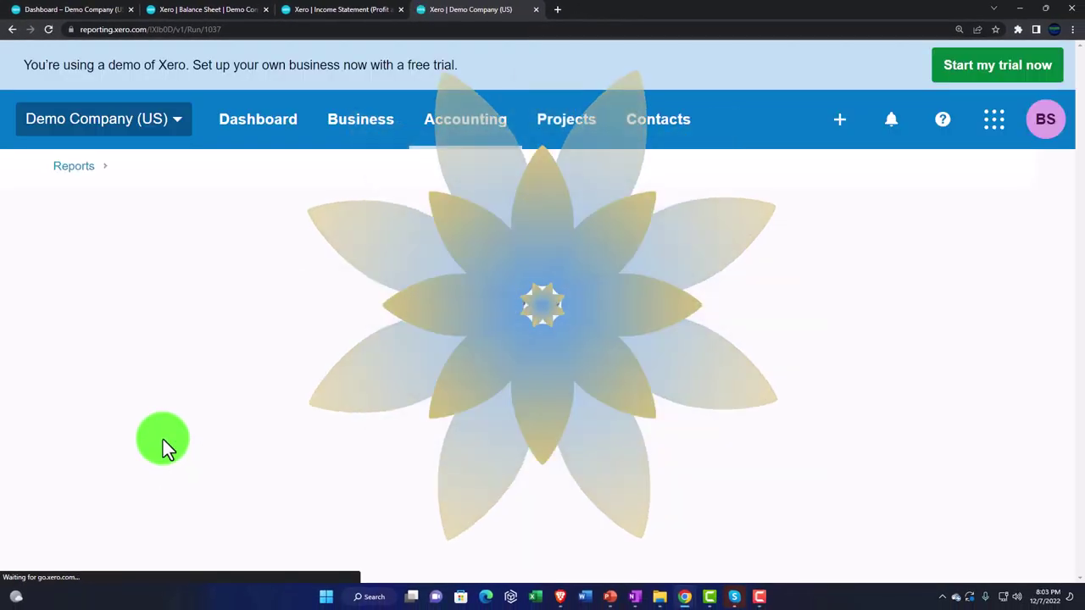
scroll(194, 435, "down", 1)
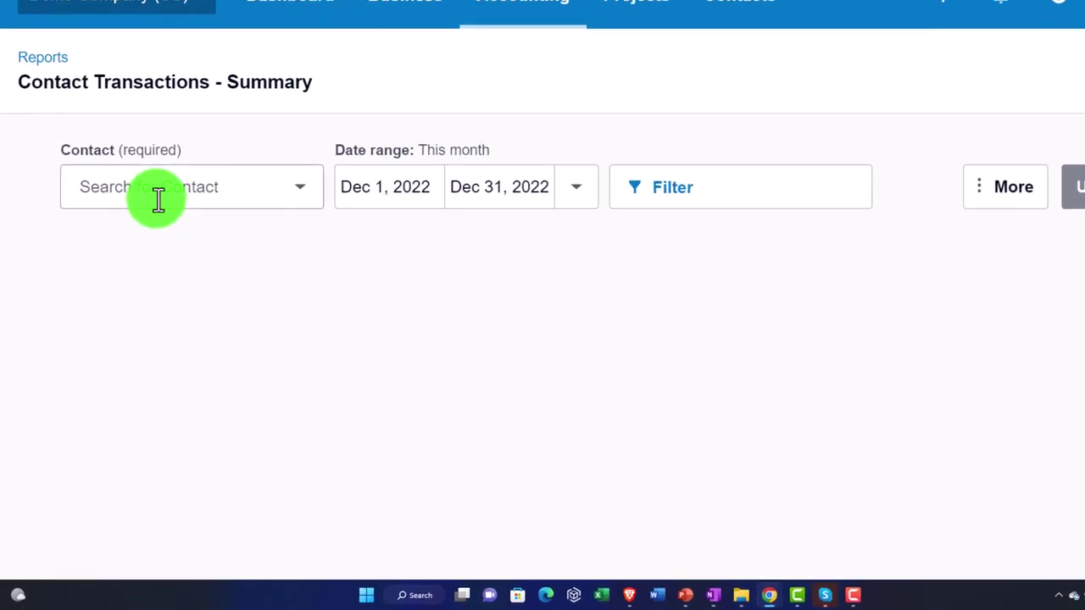
Run the Contact Transactions - Summary for ABC Furniture and review its payables balances
left_click(158, 200)
left_click(188, 303)
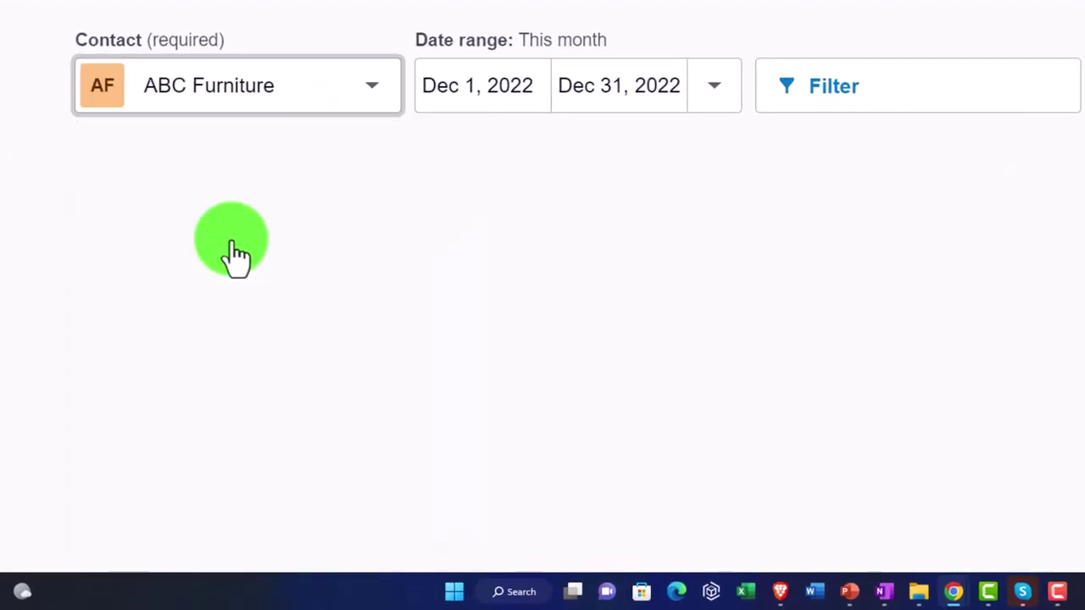
left_click(962, 129)
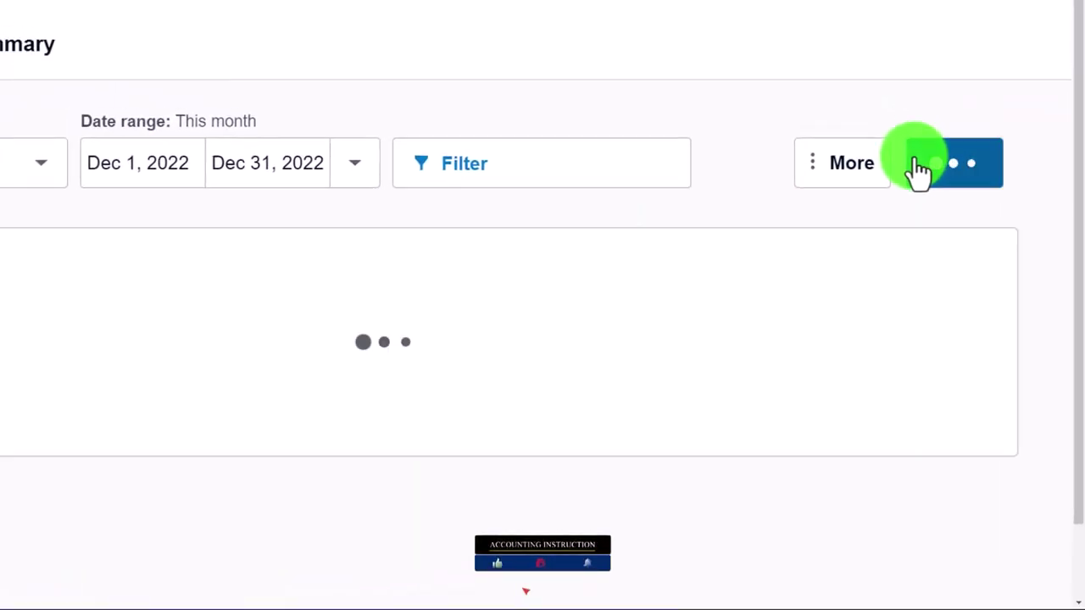
scroll(761, 429, "down", 2)
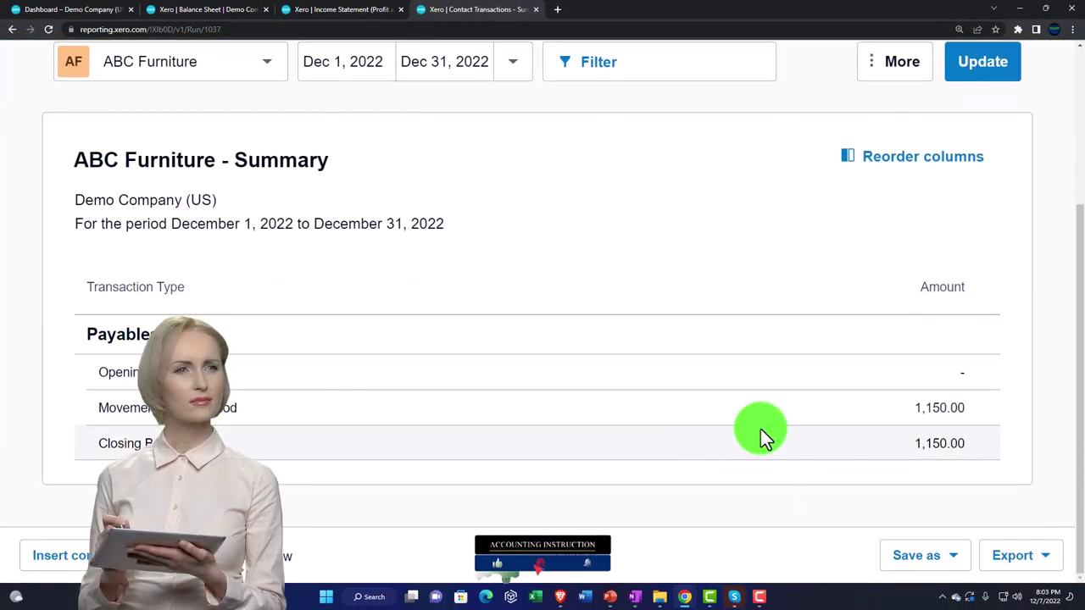
scroll(760, 436, "up", 3)
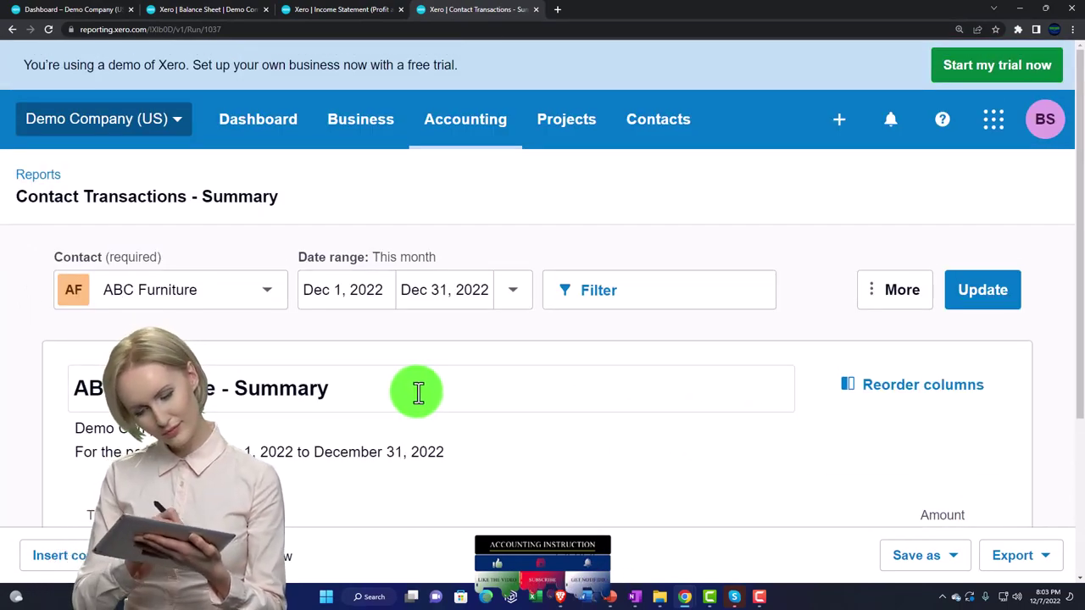
left_click(366, 127)
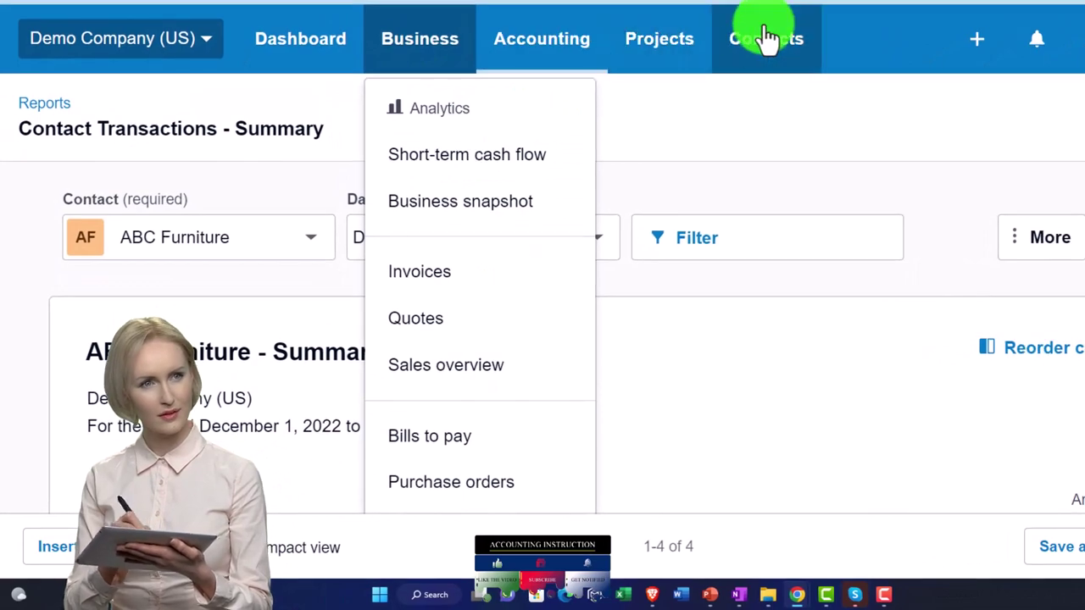
left_click(765, 38)
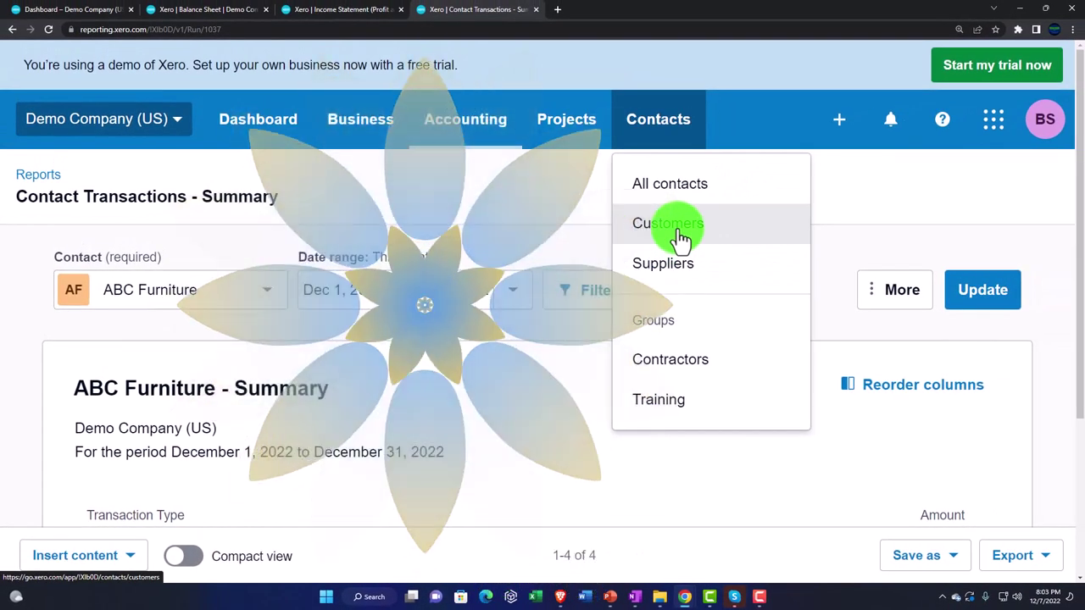
Go back to the Reports page and open Expense Claim Detail from the Payables and receivables group
left_click(12, 30)
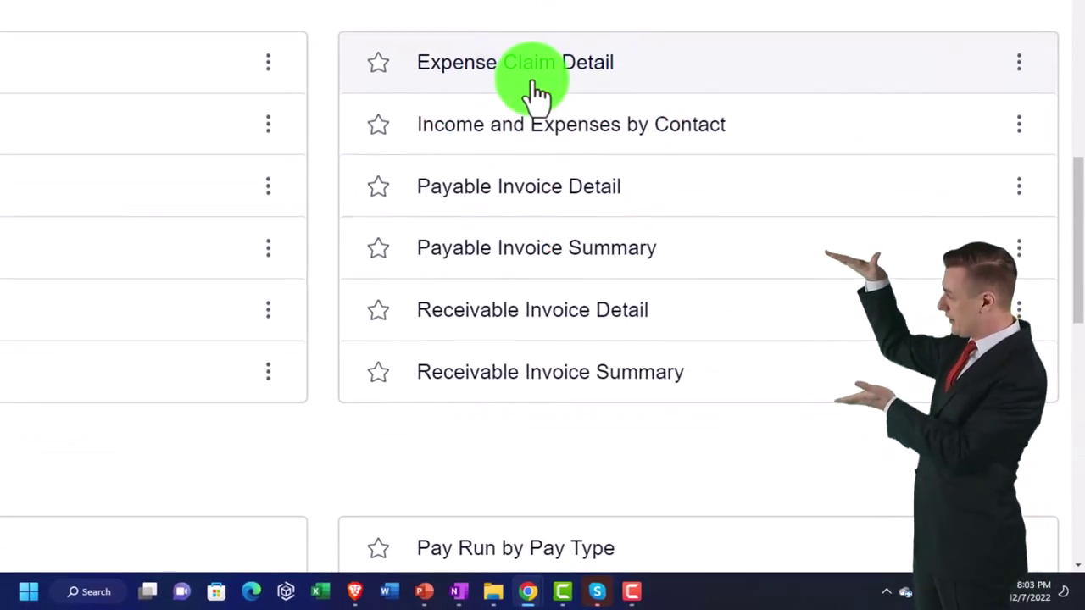
left_click(532, 87)
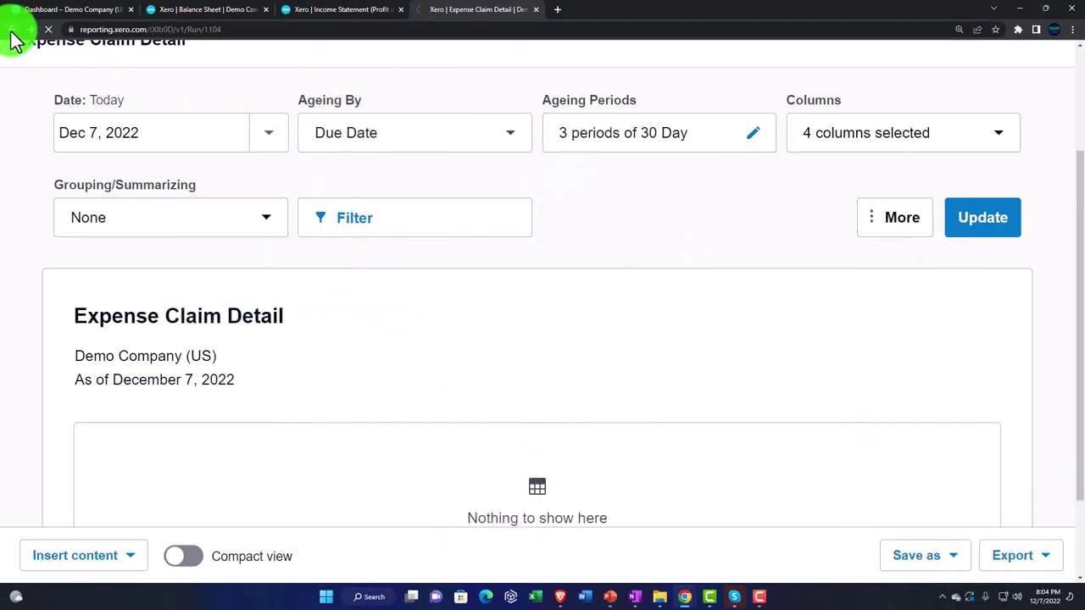
Return to the Reports page and open Income and Expenses by Contact to view its settings and heading
left_click(12, 34)
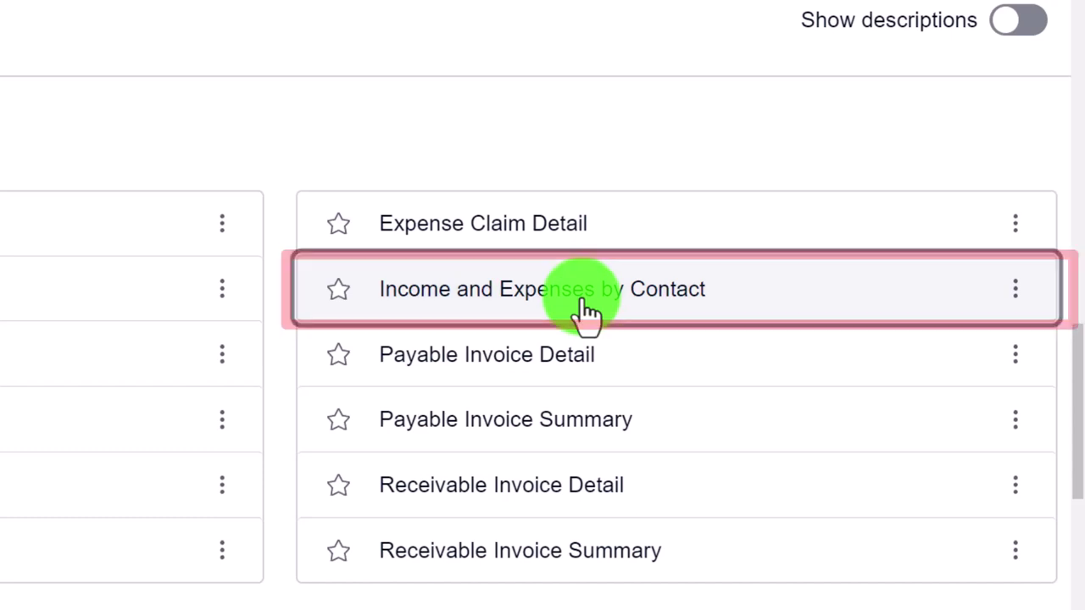
left_click(587, 311)
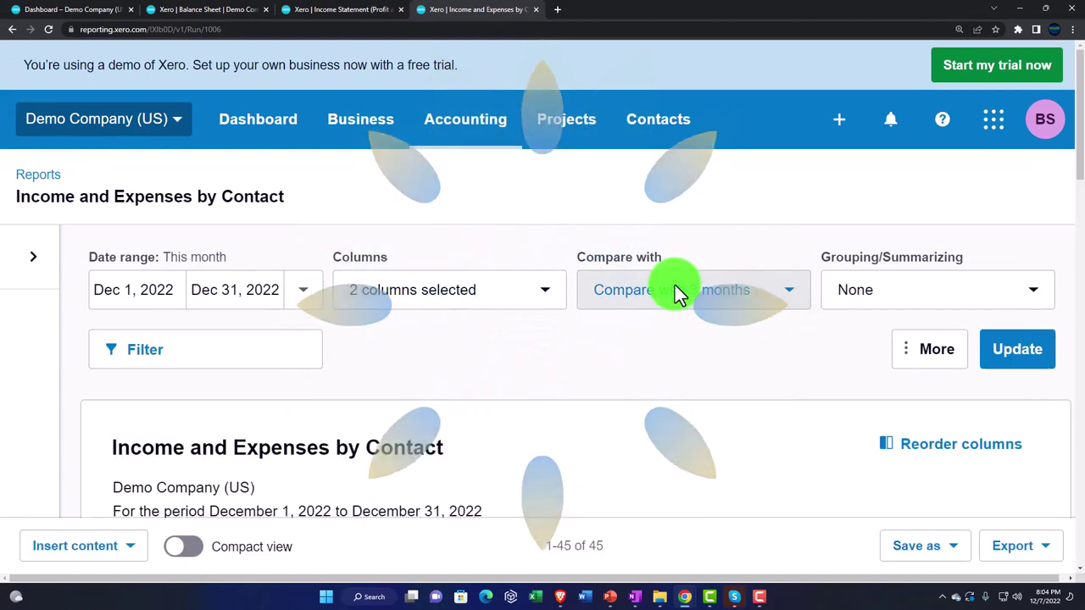
scroll(675, 284, "down", 2)
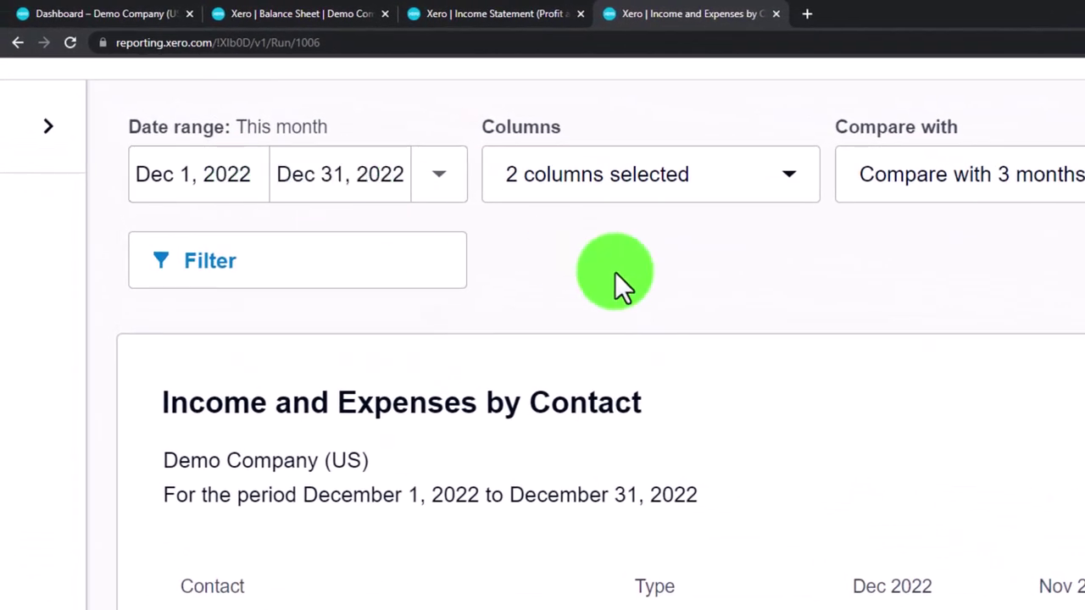
Read through the Income and Expenses by Contact report, examining the contact names, types and monthly amounts
scroll(614, 272, "down", 3)
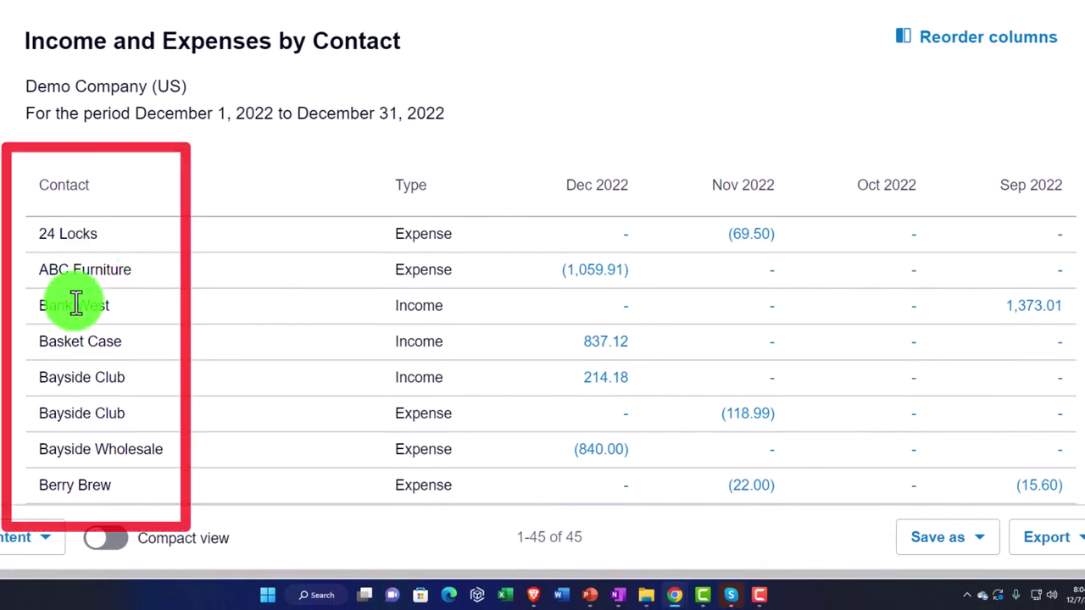
scroll(500, 271, "down", 10)
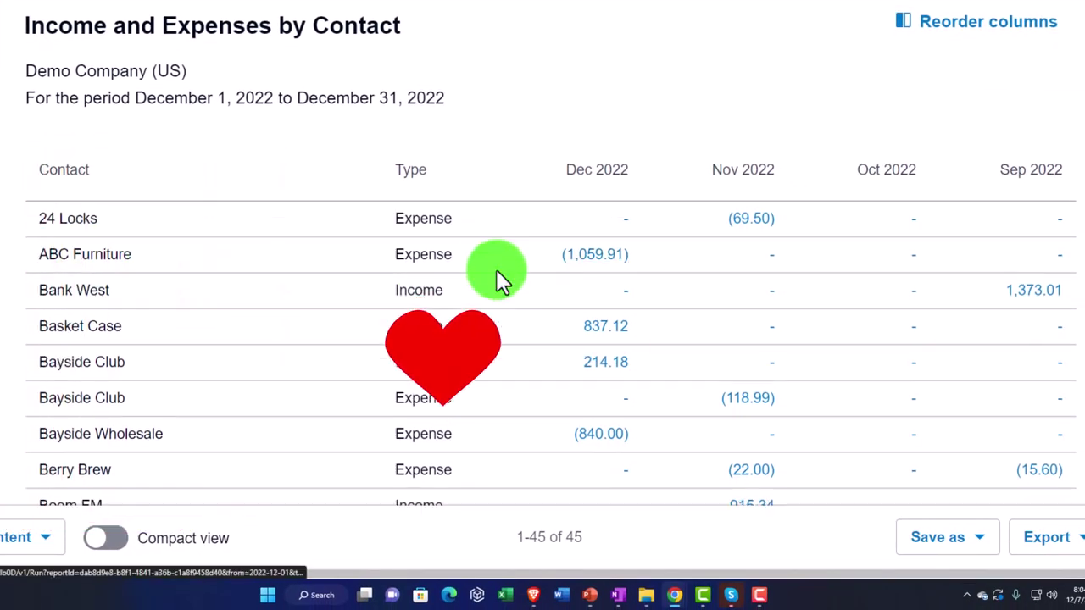
scroll(495, 271, "down", 6)
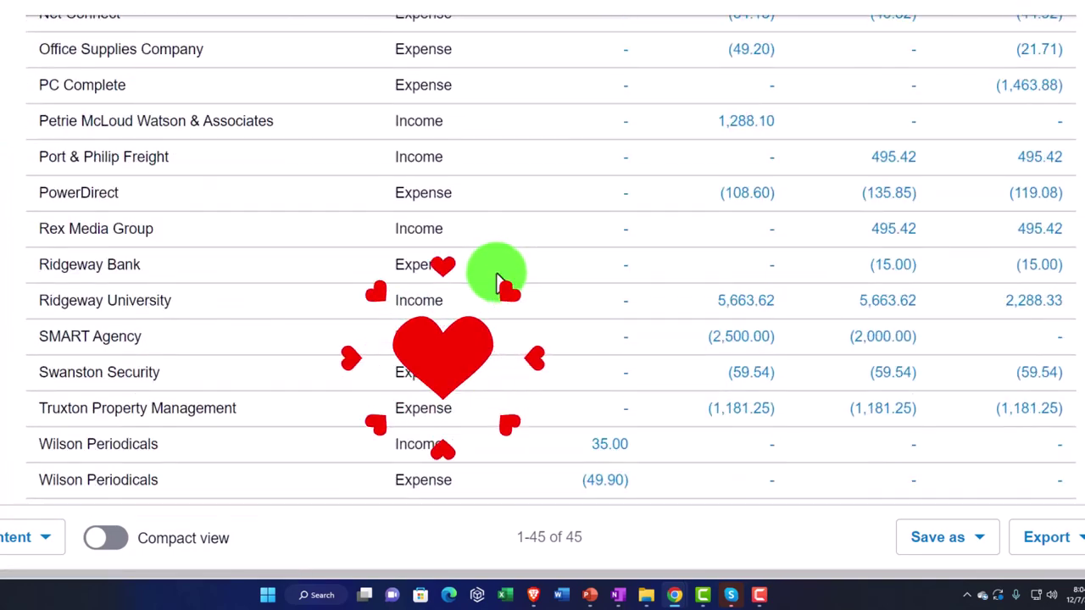
scroll(496, 271, "up", 7)
scroll(496, 272, "up", 10)
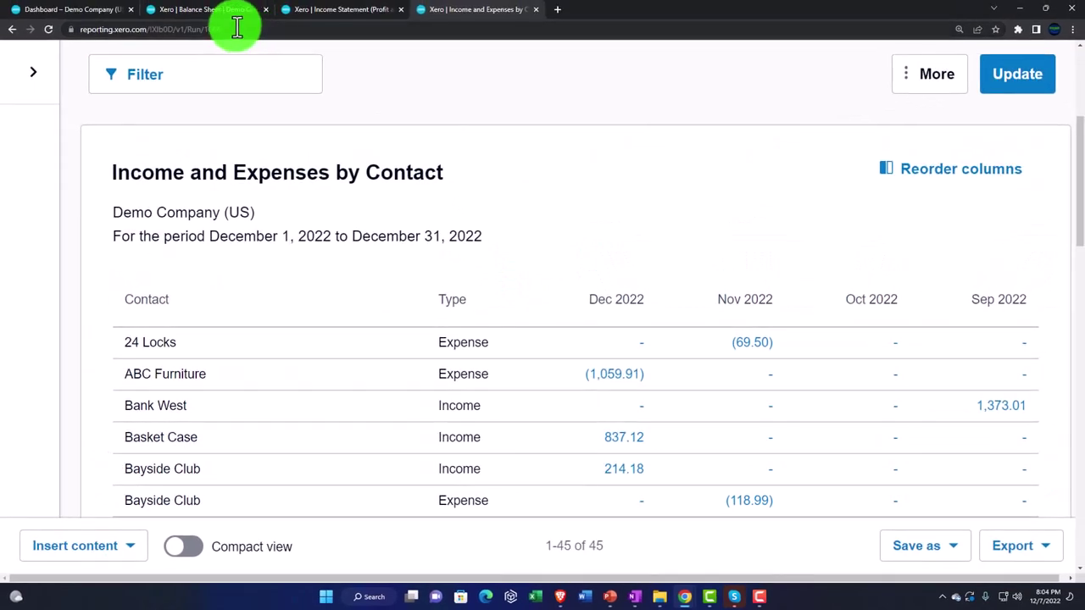
Check the Sales line on the open Income Statement against the contact rows in Income and Expenses by Contact
left_click(333, 9)
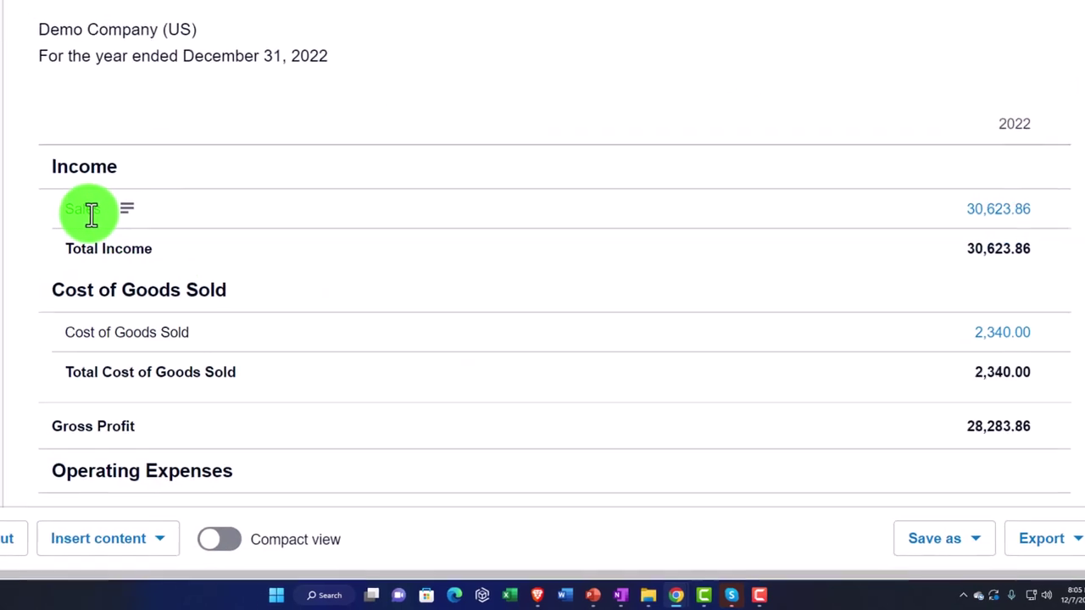
left_click(469, 12)
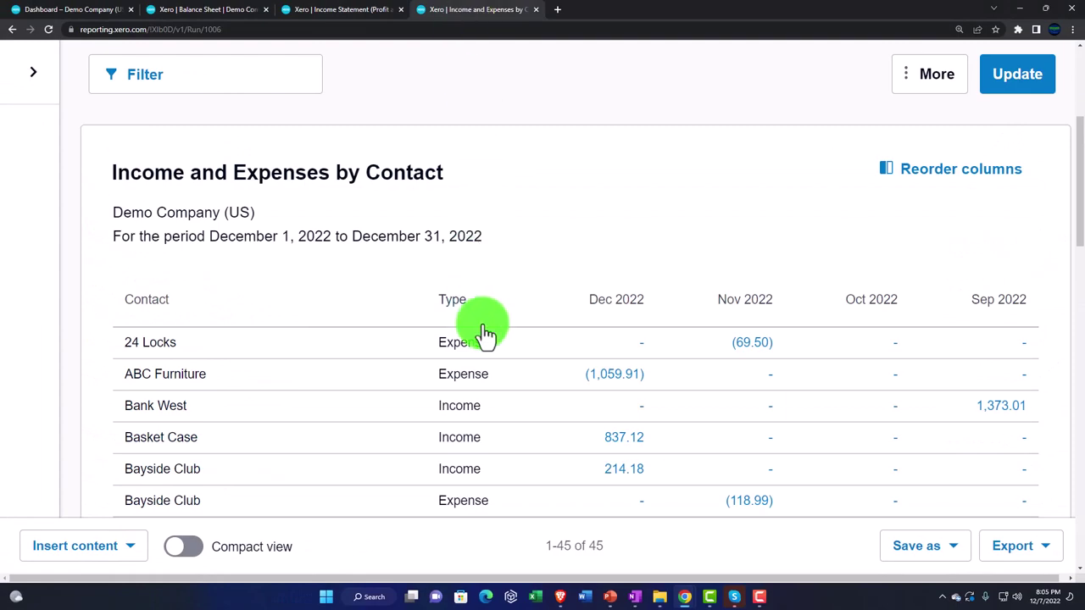
scroll(484, 330, "down", 5)
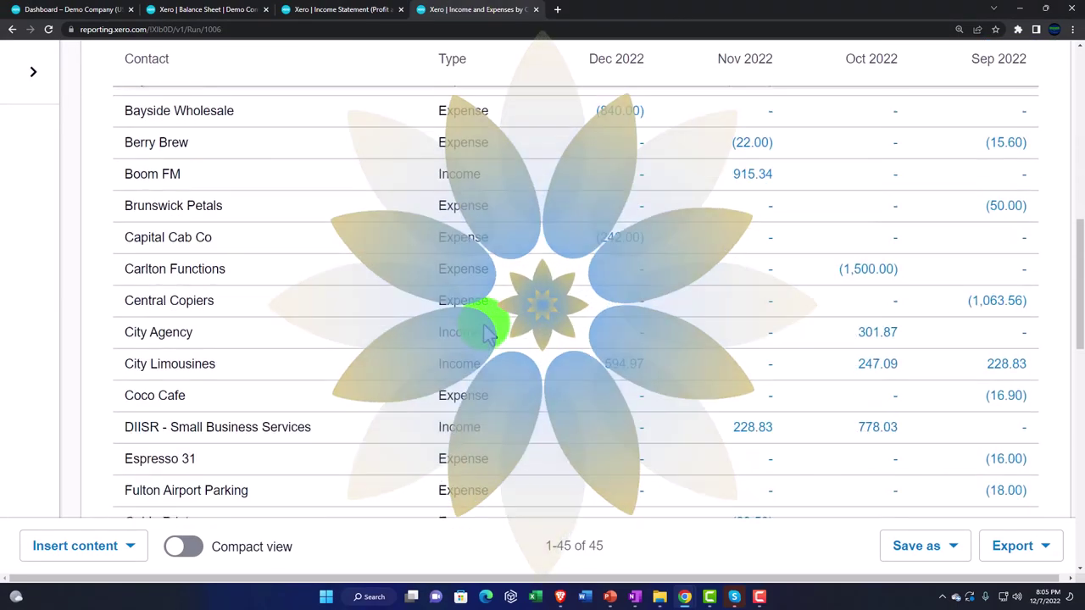
scroll(484, 324, "down", 8)
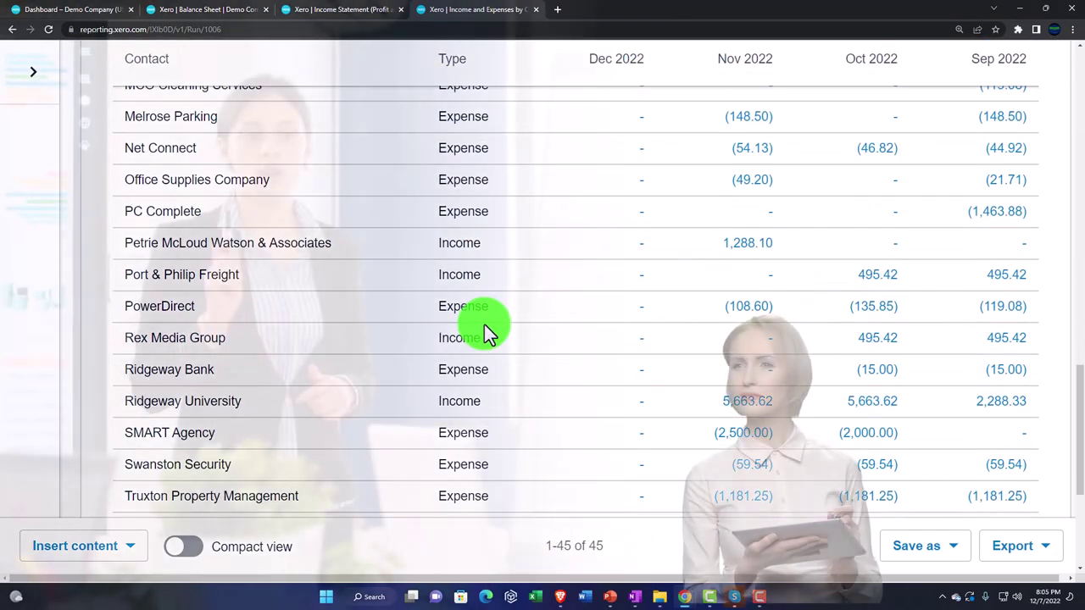
Examine the Operating Expenses on the Income Statement and return to Income and Expenses by Contact
left_click(356, 12)
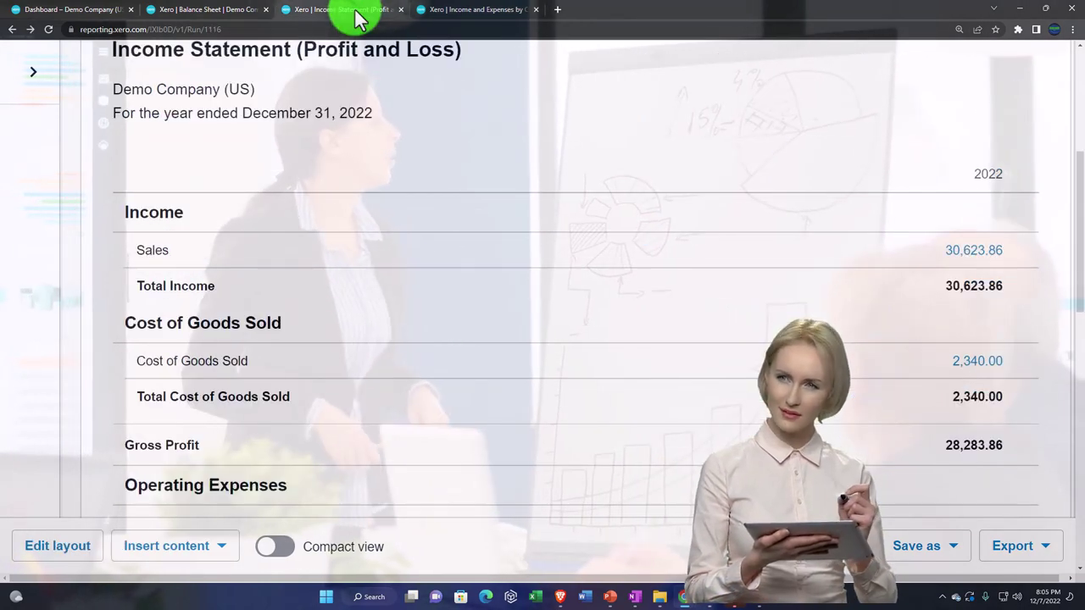
scroll(434, 365, "down", 2)
scroll(434, 365, "down", 2)
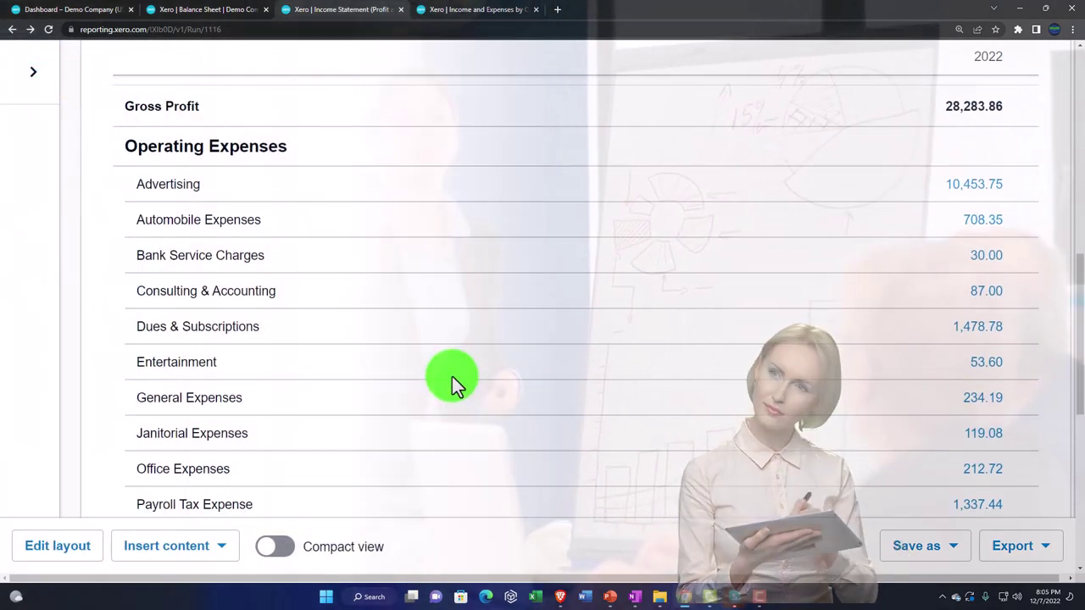
left_click(494, 13)
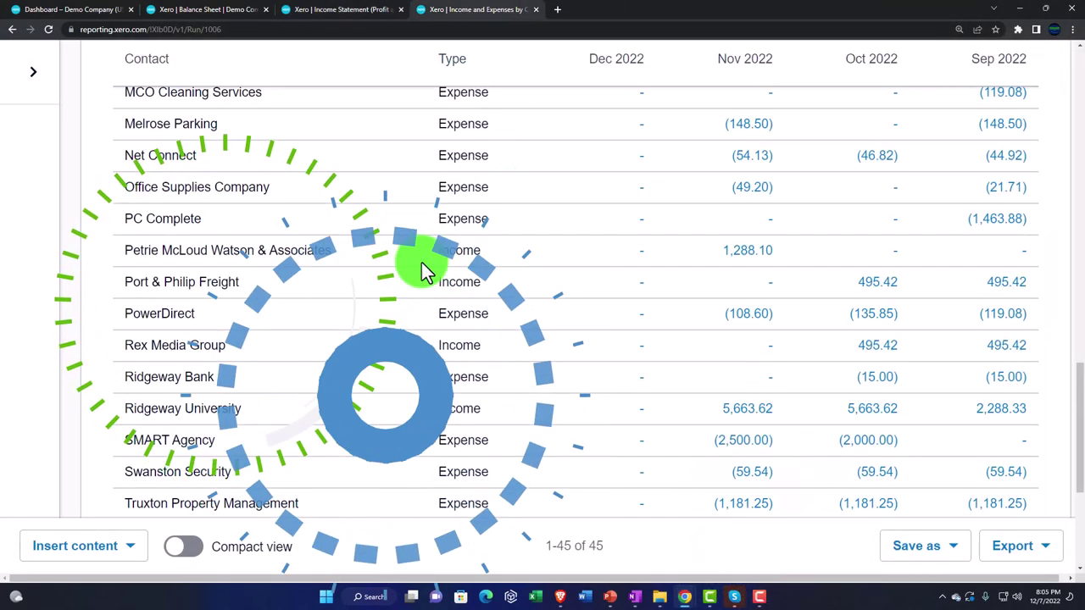
View the filter options available for Income and Expenses by Contact and close them without applying any
scroll(428, 273, "up", 5)
scroll(424, 269, "up", 5)
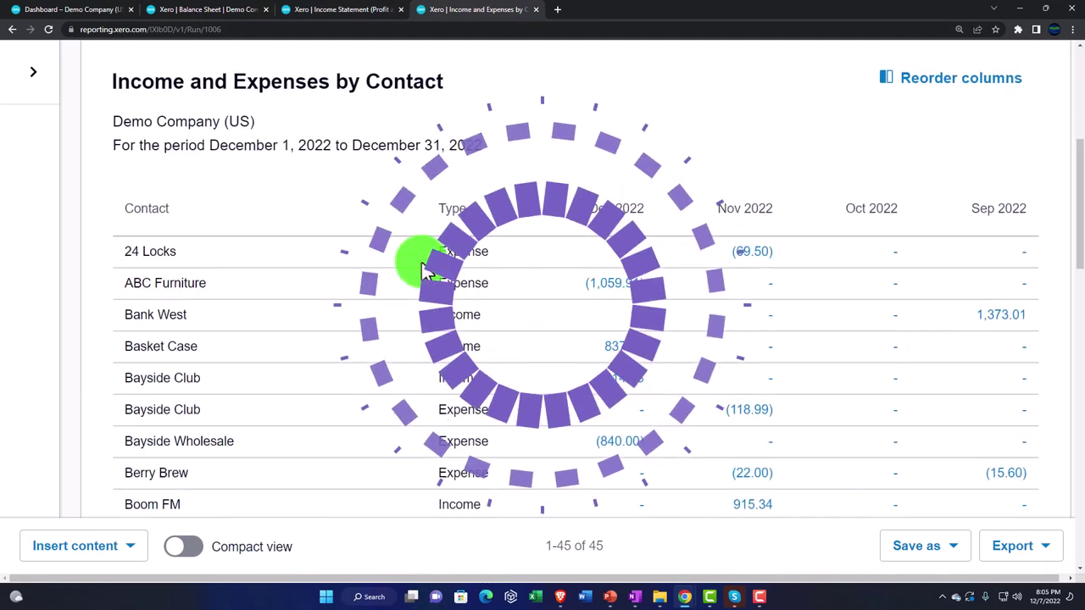
scroll(421, 261, "up", 1)
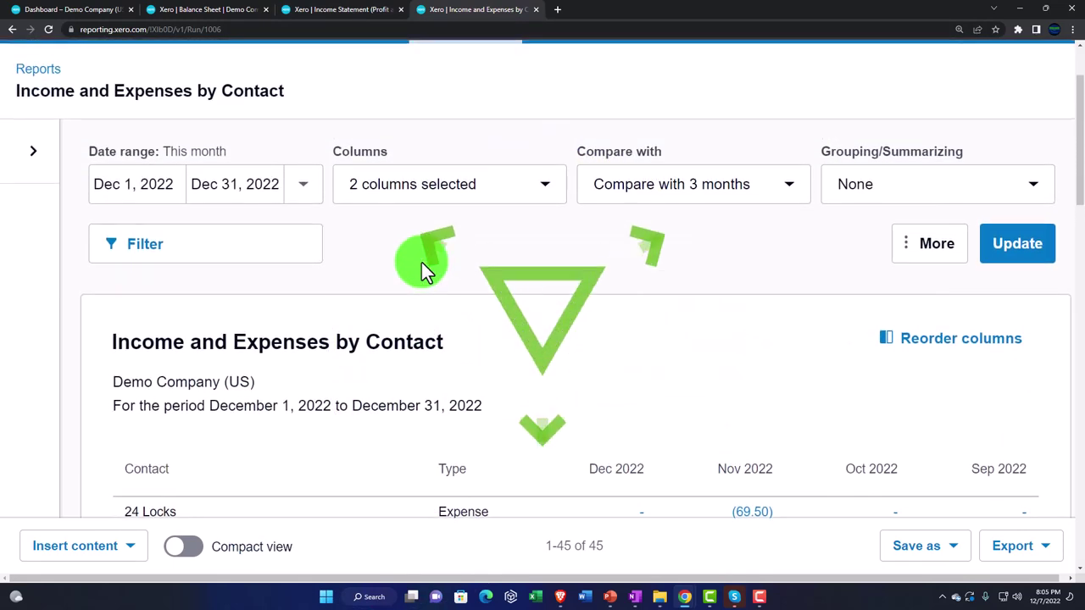
left_click(230, 246)
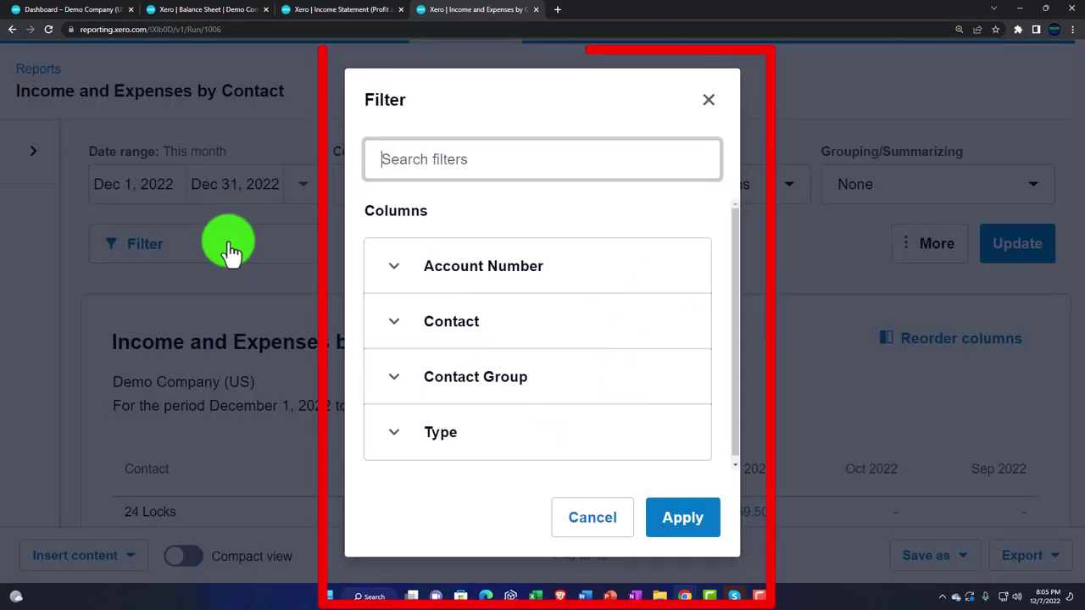
left_click(708, 102)
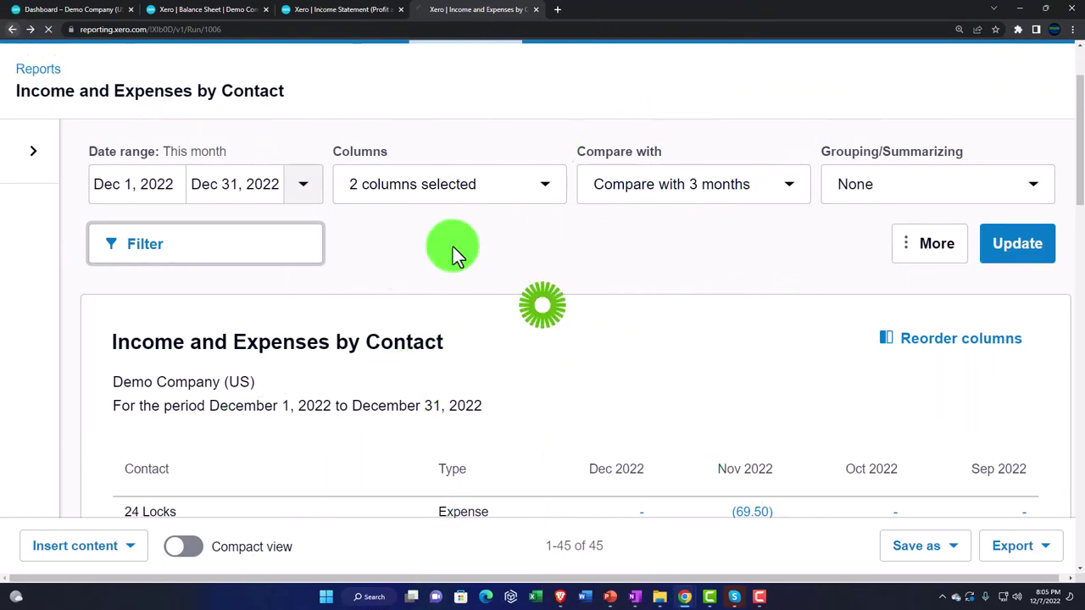
Return to the Reports page and open Payable Invoice Detail from Payables and receivables in a new browser tab
scroll(560, 437, "down", 3)
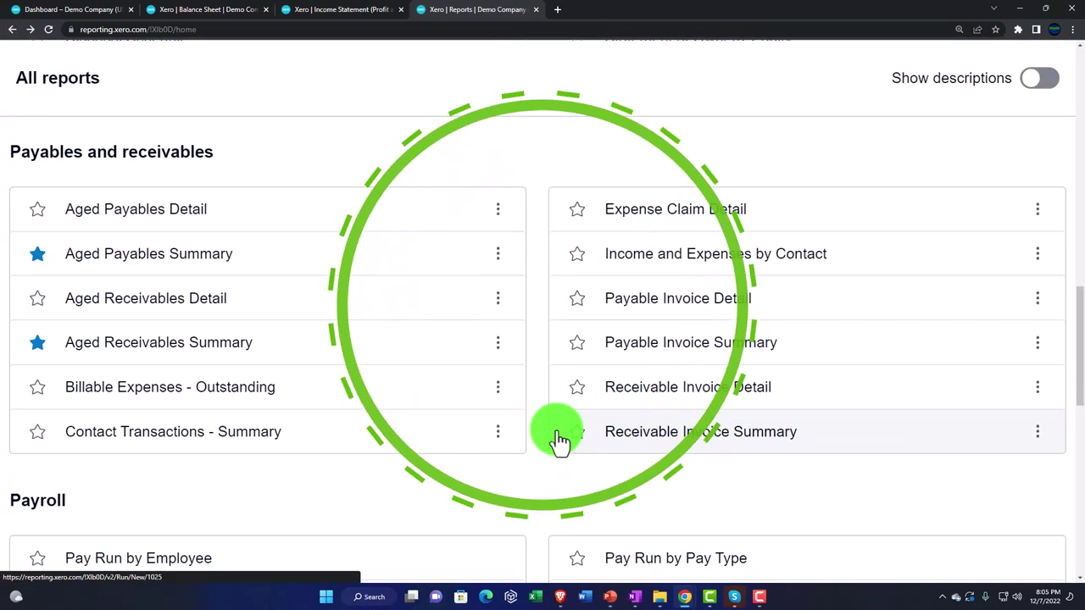
scroll(557, 431, "up", 4)
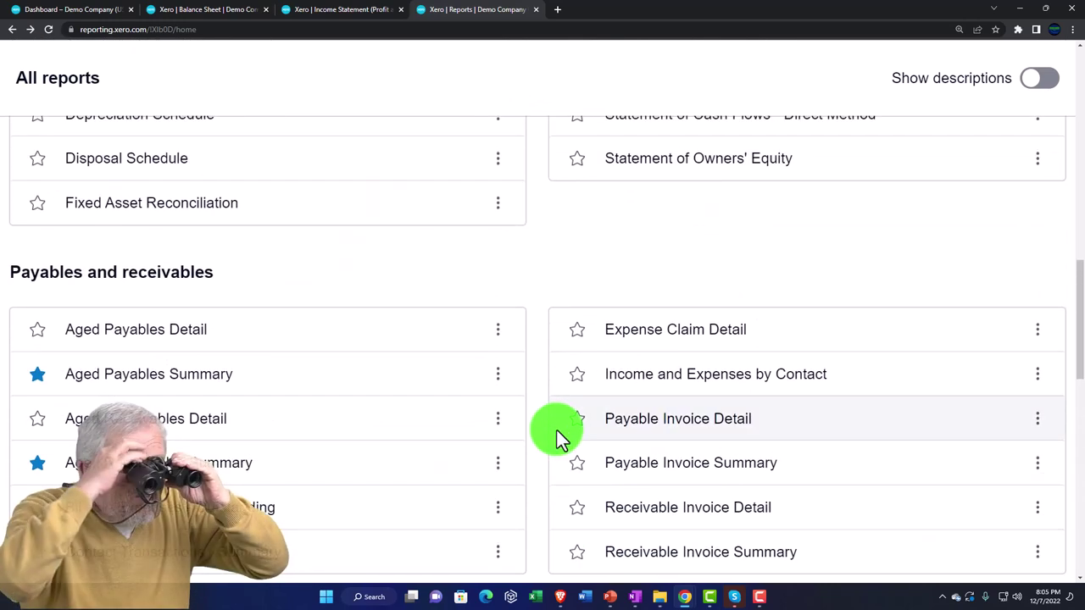
scroll(560, 437, "up", 2)
scroll(559, 437, "down", 3)
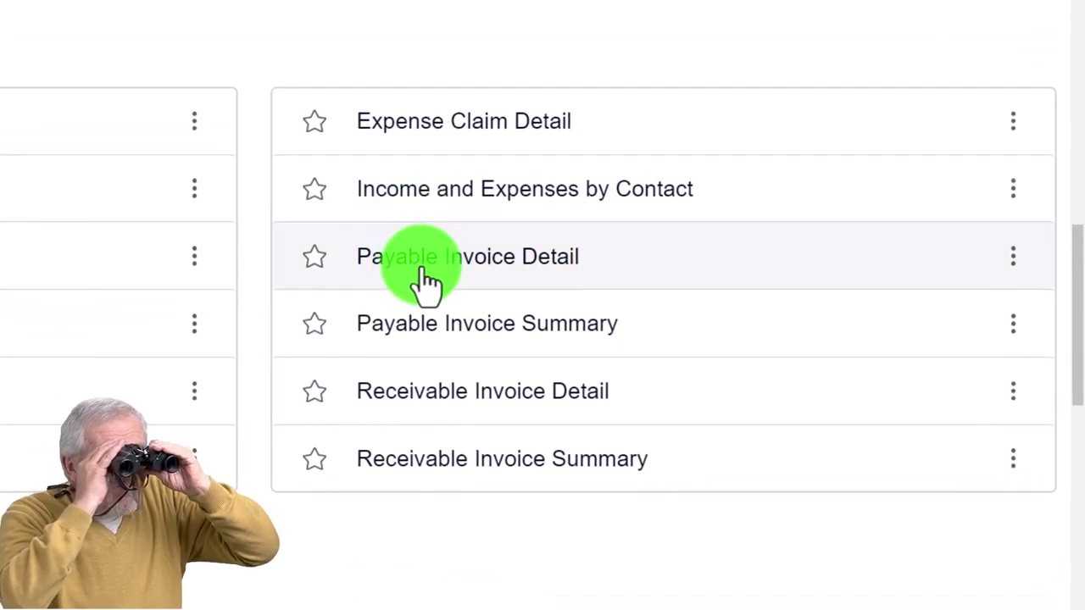
right_click(424, 276)
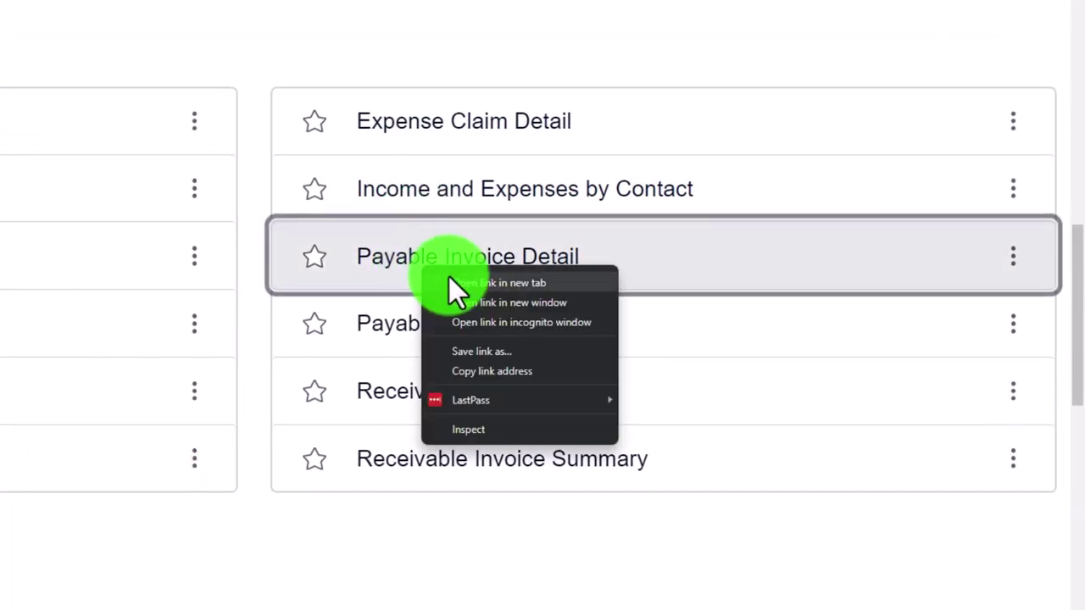
left_click(449, 280)
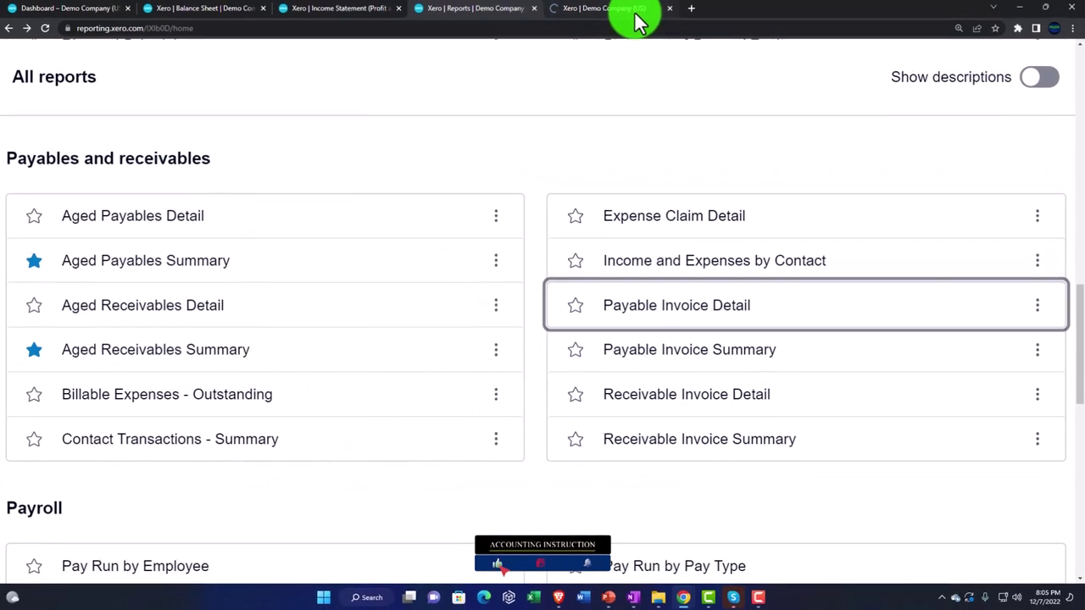
left_click(635, 18)
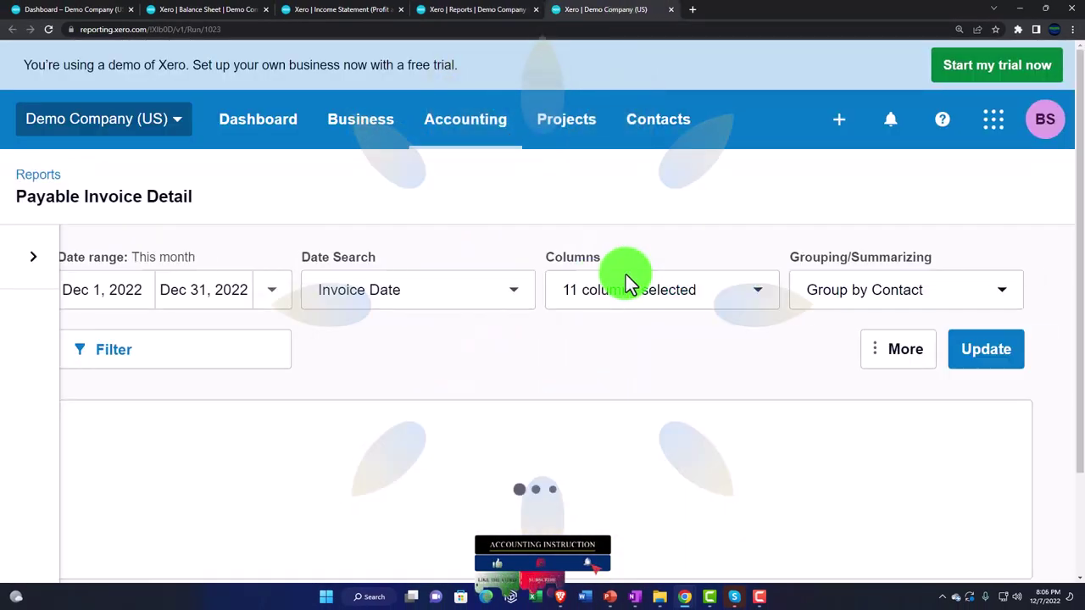
Review the Payable Invoice Detail by contact down to its total and close the report's tab
scroll(625, 274, "down", 5)
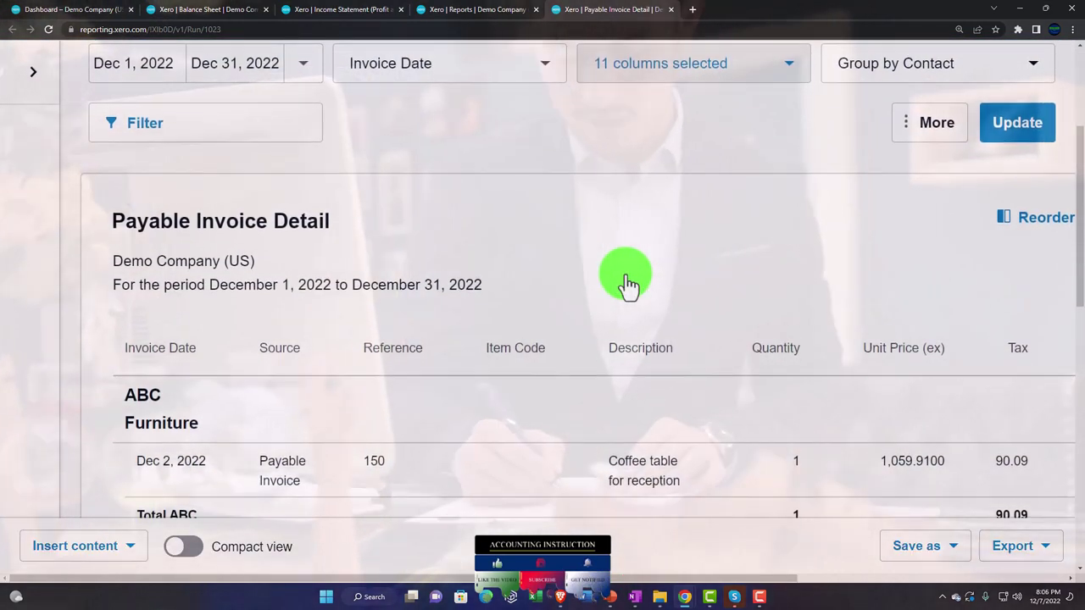
scroll(626, 280, "down", 5)
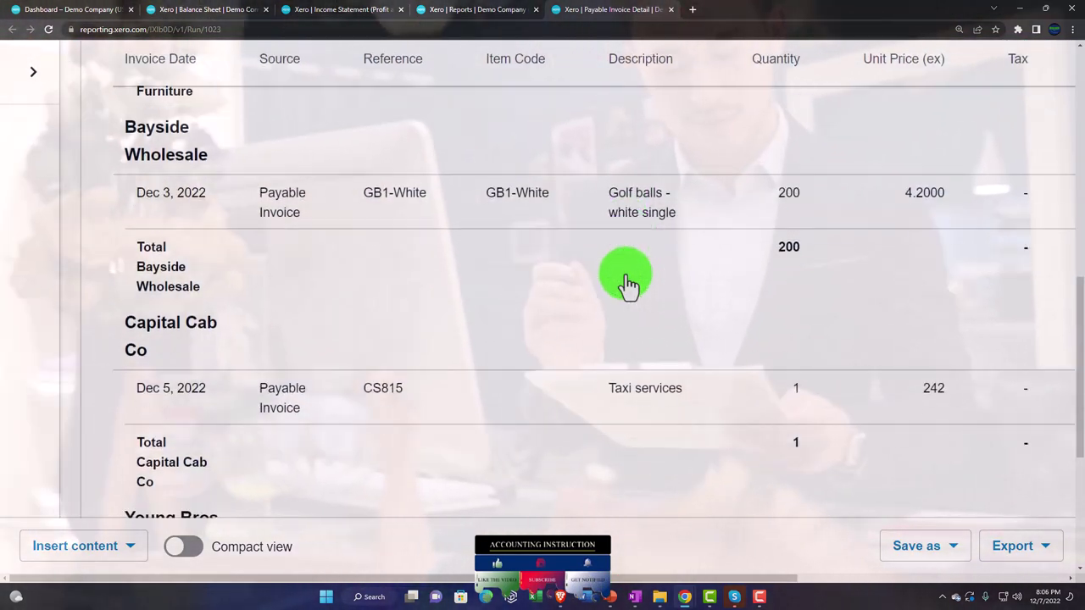
scroll(625, 280, "down", 3)
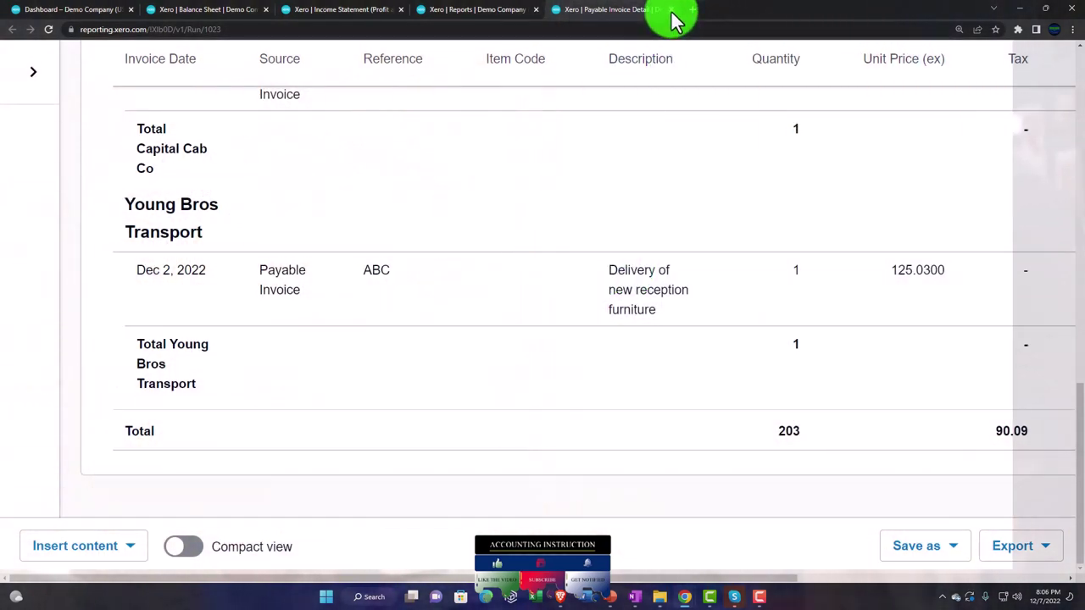
left_click(670, 9)
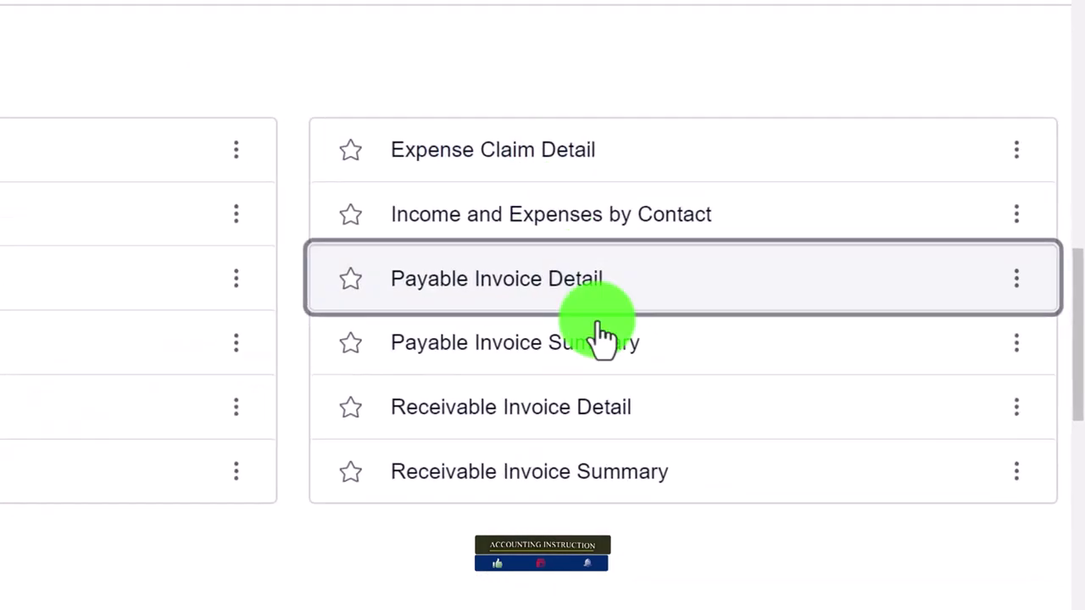
Browse the remaining Payables and receivables reports and the Payroll group in the report list
scroll(521, 406, "down", 1)
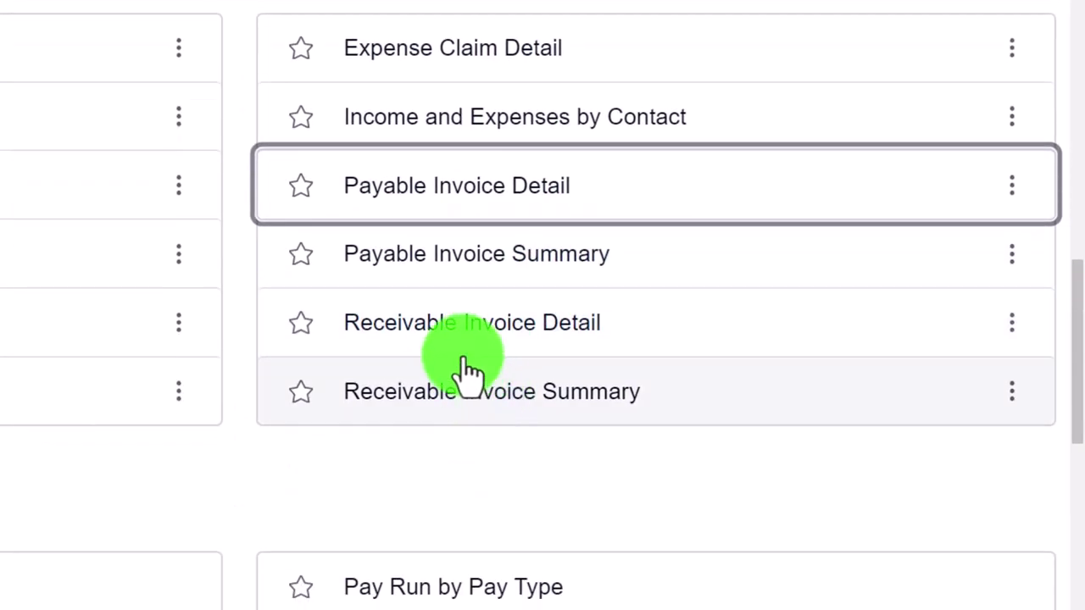
scroll(461, 373, "up", 1)
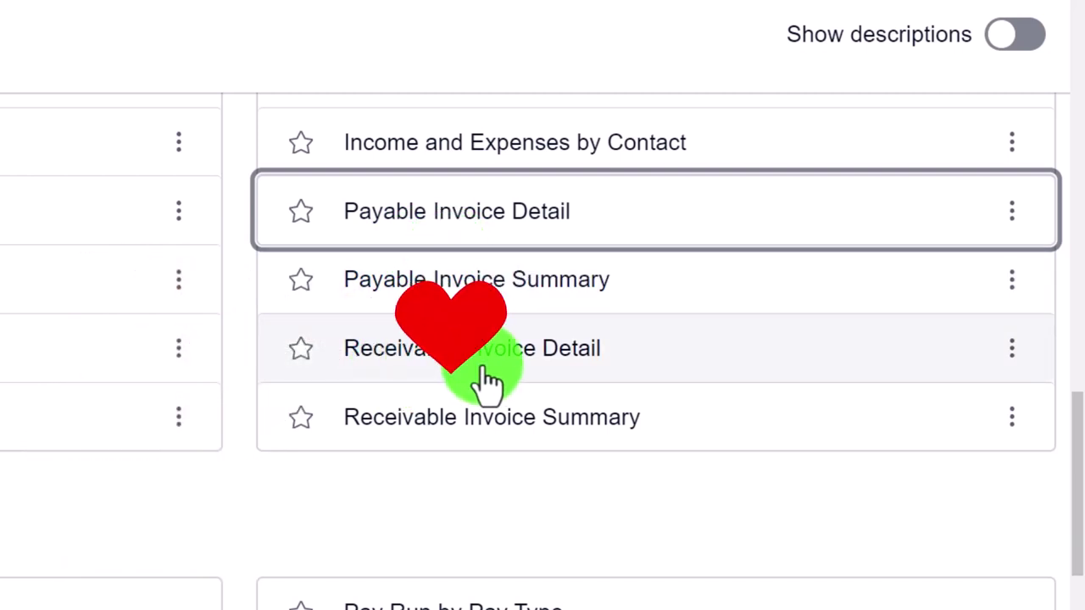
scroll(488, 381, "down", 2)
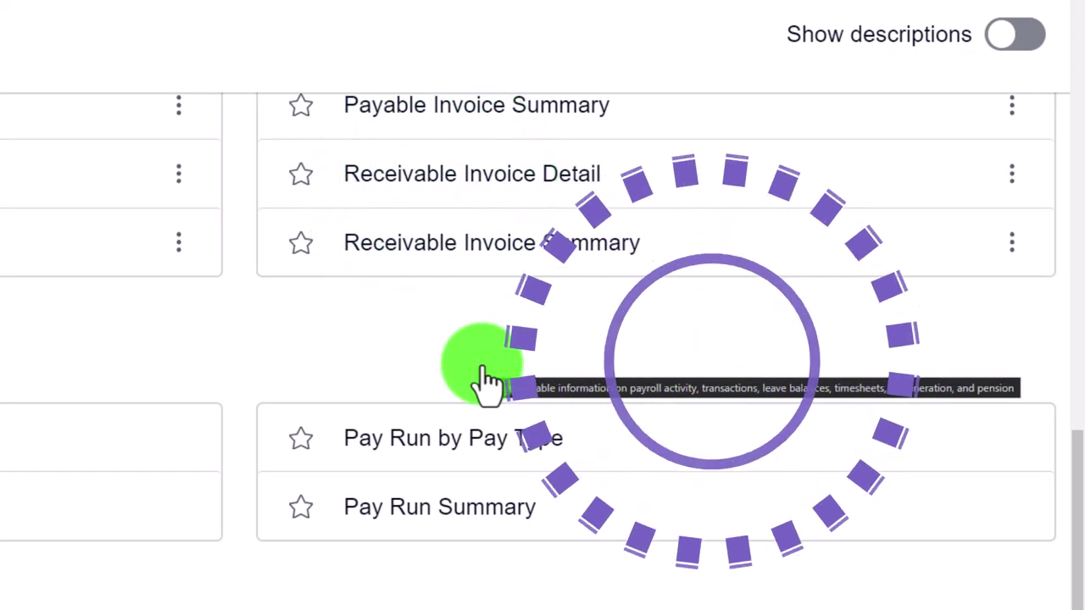
scroll(483, 366, "down", 1)
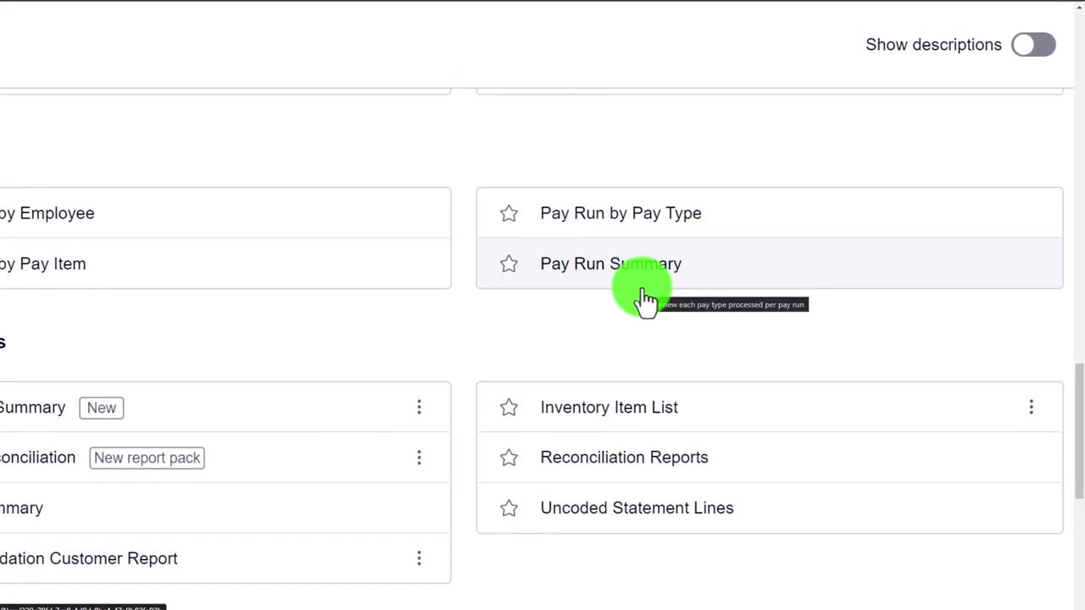
scroll(643, 298, "down", 1)
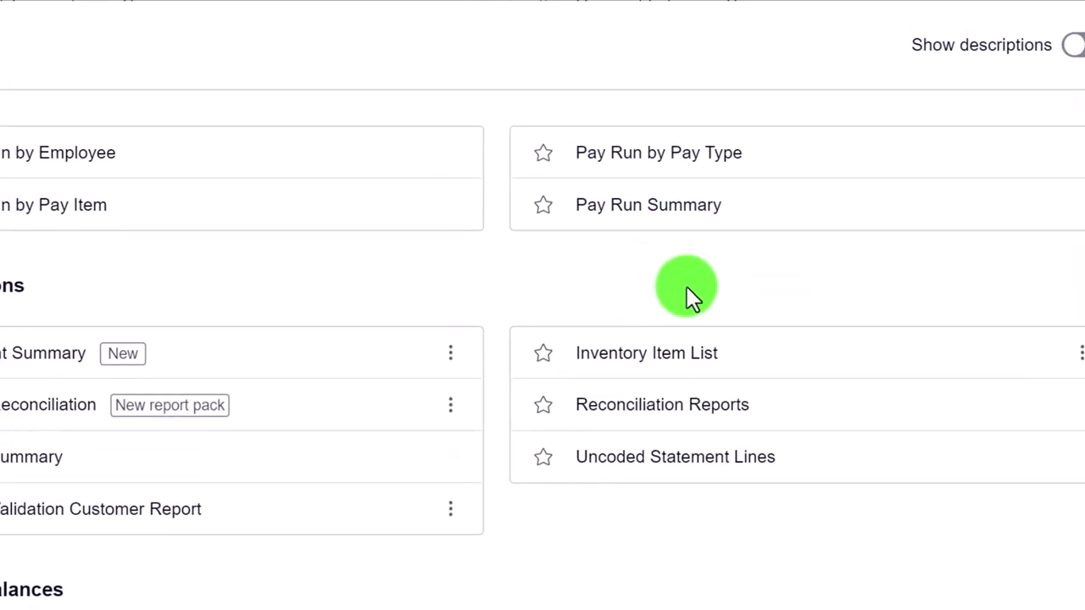
scroll(657, 292, "up", 1)
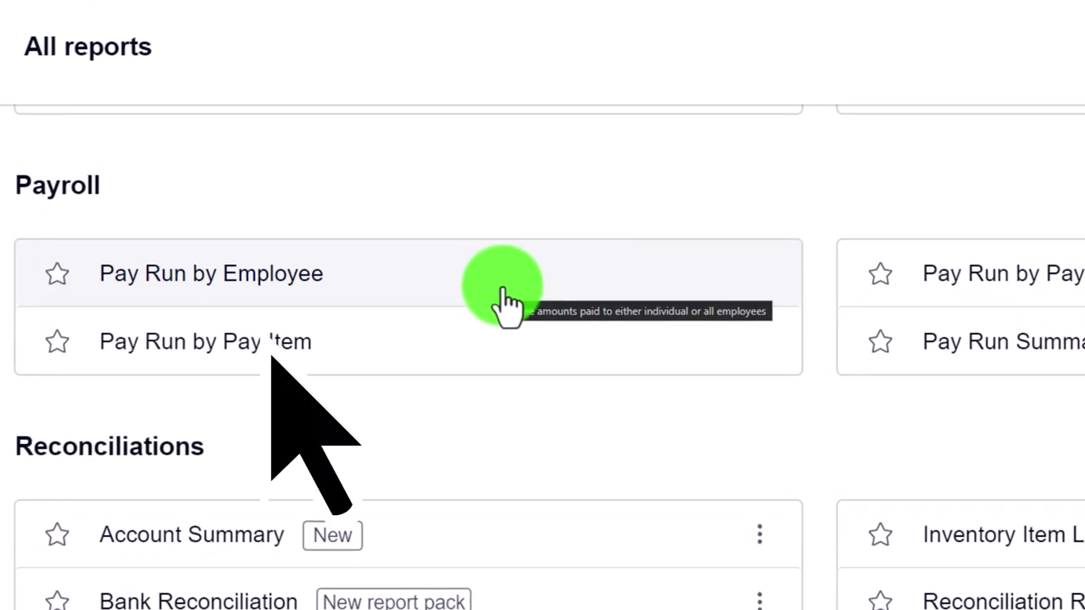
Open Pay Run by Employee in a new tab, review the Employee Pay Run Summary, and return to the report list
right_click(505, 293)
key("Escape")
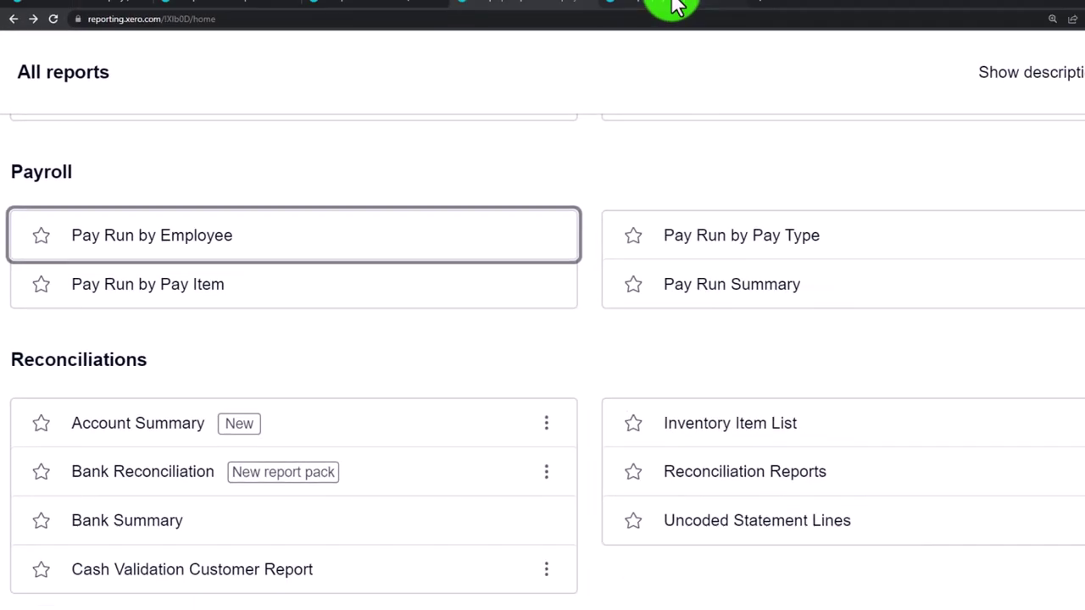
left_click(674, 4)
scroll(569, 266, "down", 3)
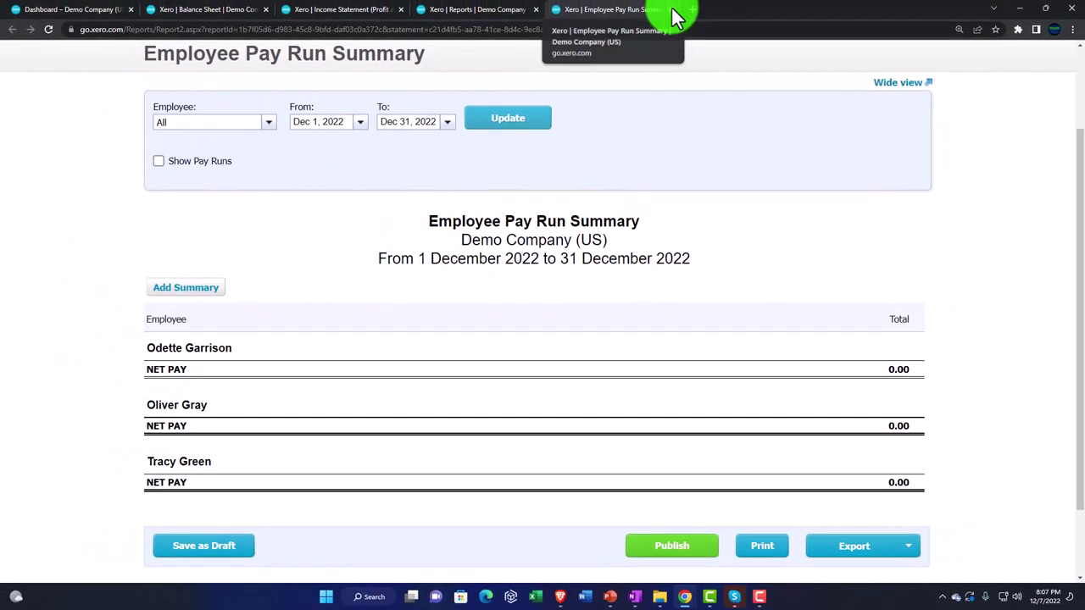
left_click(671, 10)
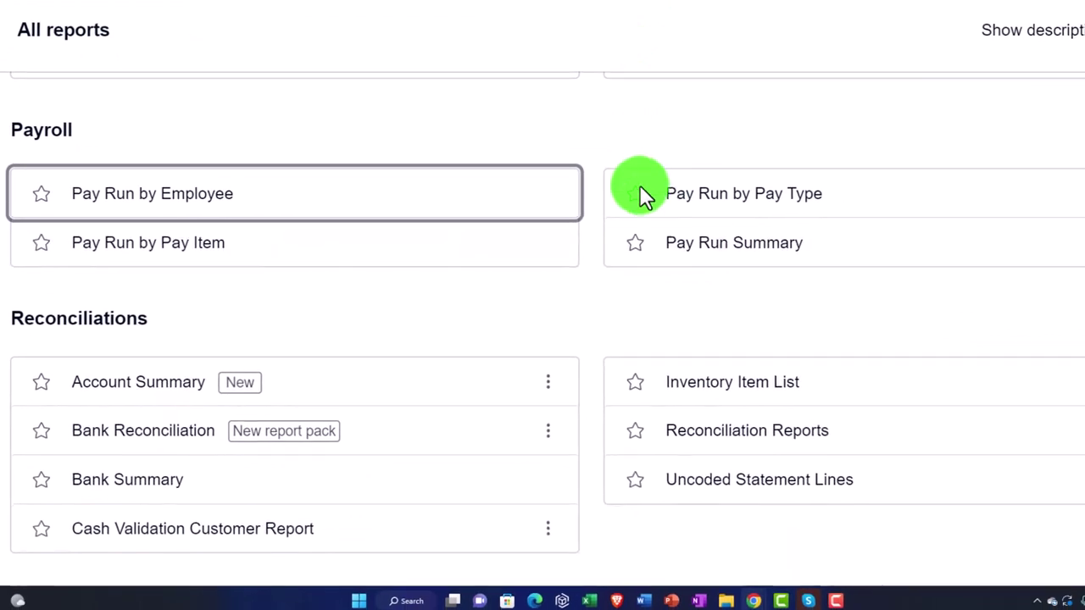
scroll(637, 240, "down", 2)
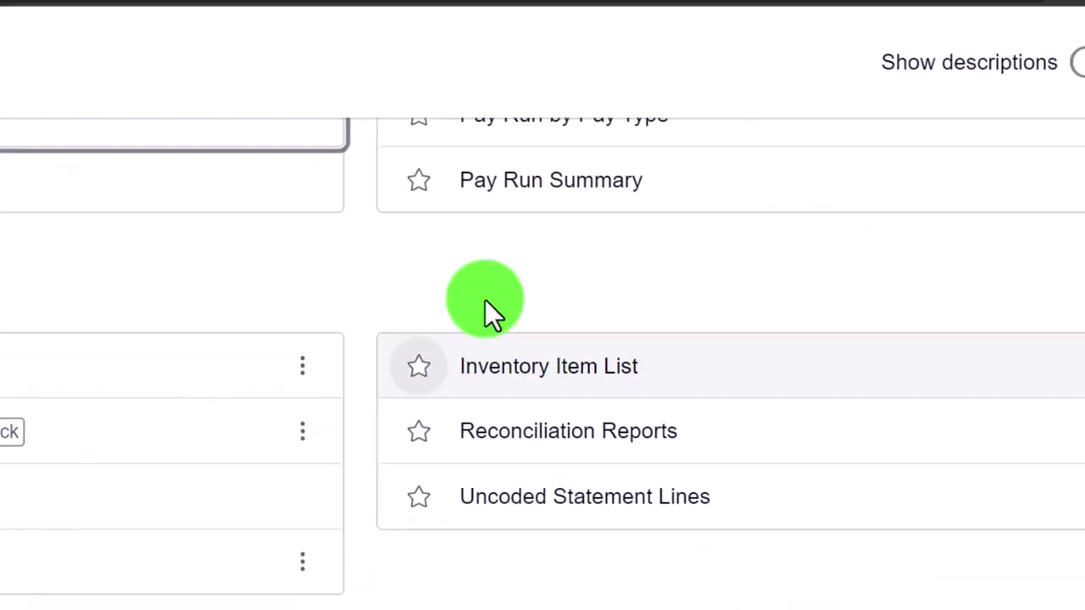
Check the Demo Company dashboard, return to the report list, and browse from Reconciliations down to Taxes and balances
left_click(43, 9)
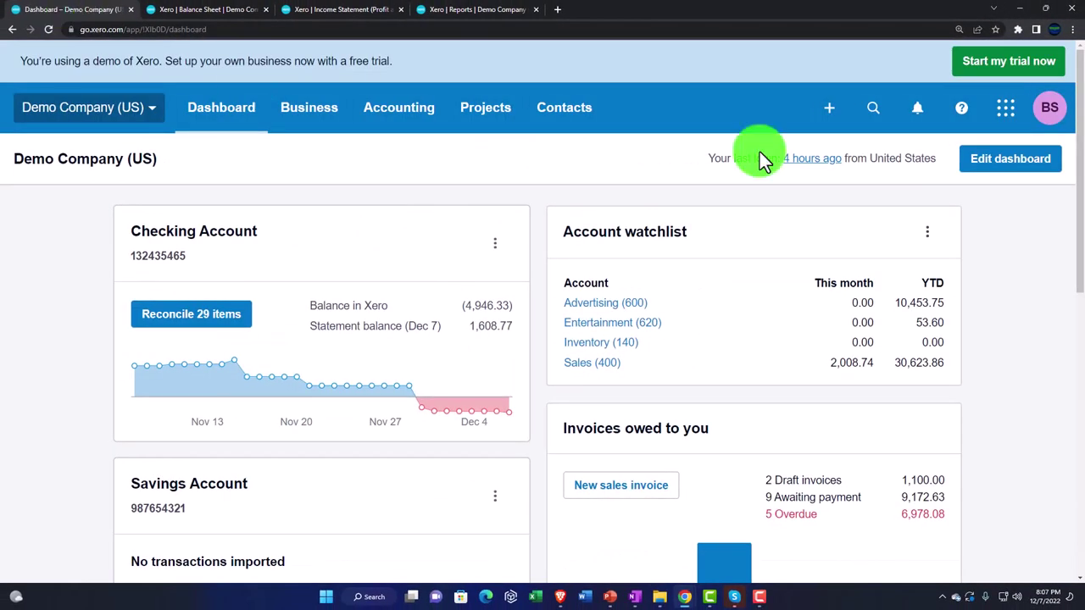
left_click(837, 108)
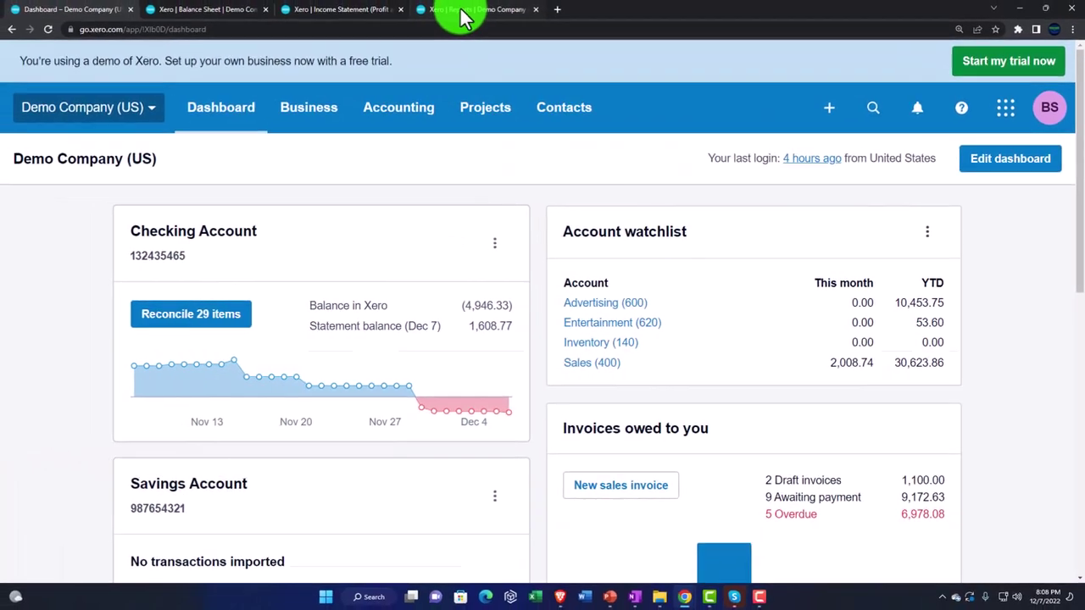
left_click(460, 9)
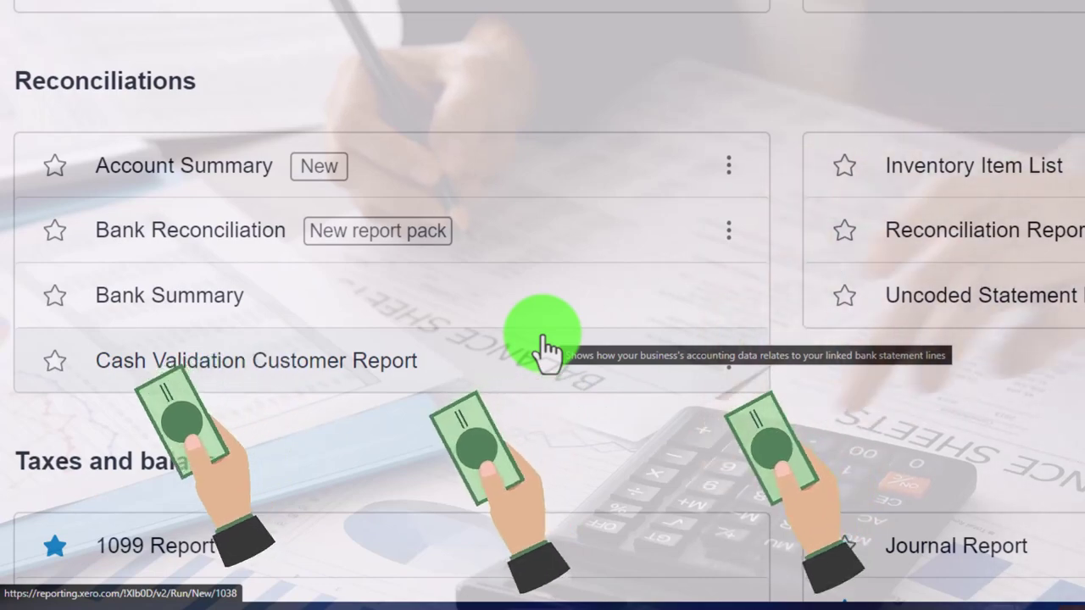
scroll(545, 348, "down", 2)
scroll(545, 348, "down", 3)
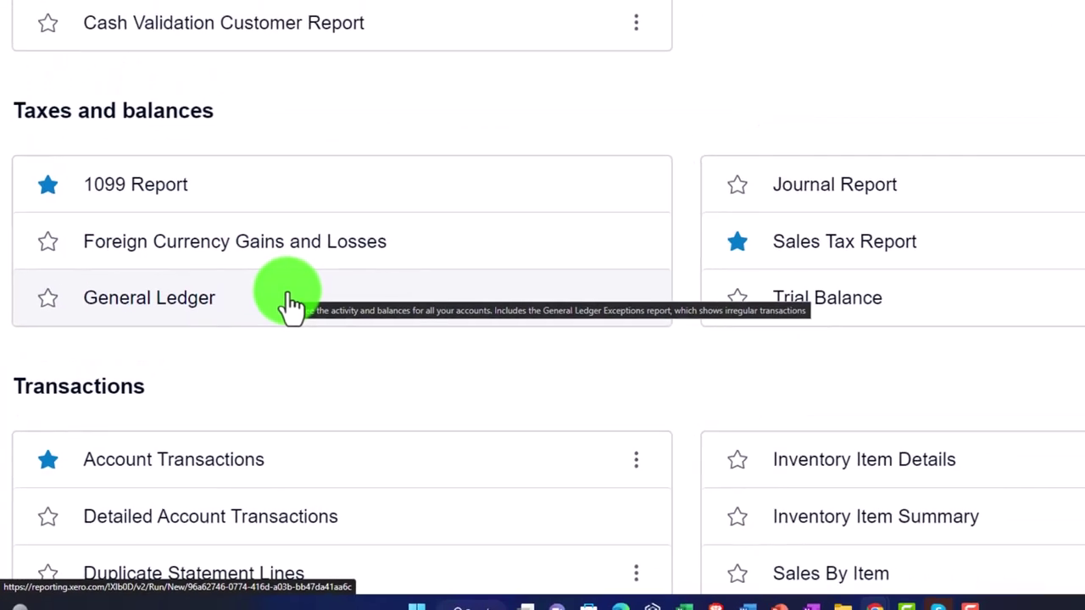
Drill into the Accounts Receivable balance on the Balance Sheet and view its Account Transactions for this fiscal year
left_click(218, 11)
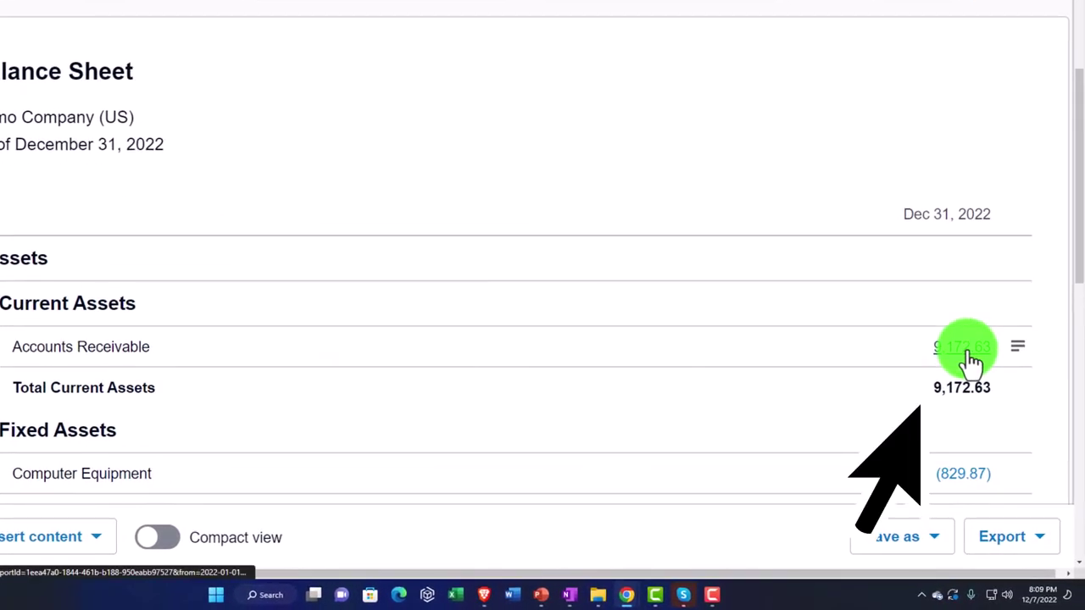
left_click(646, 344)
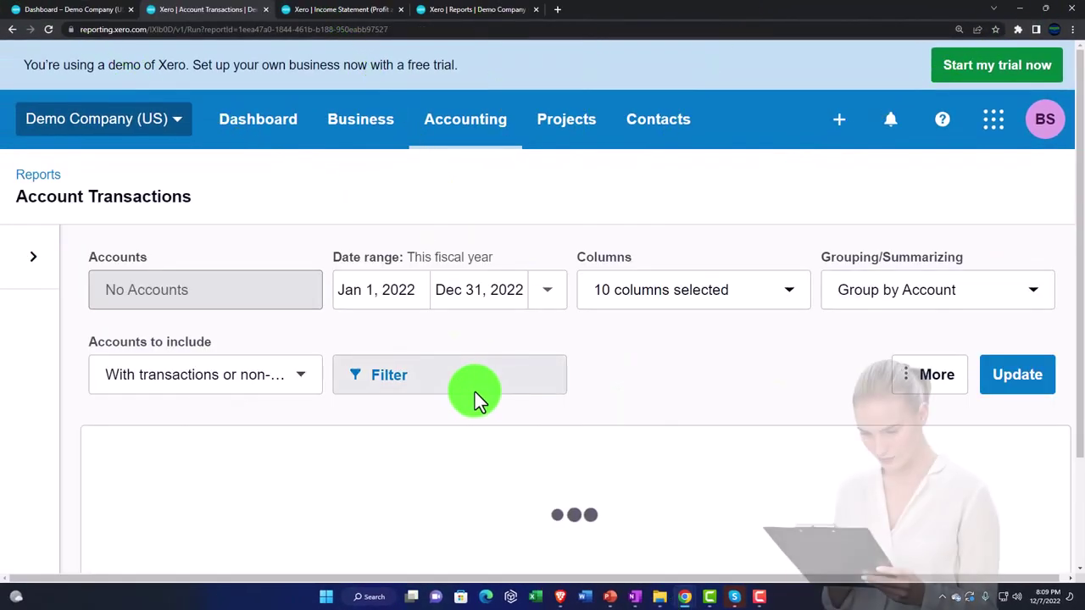
scroll(475, 392, "down", 2)
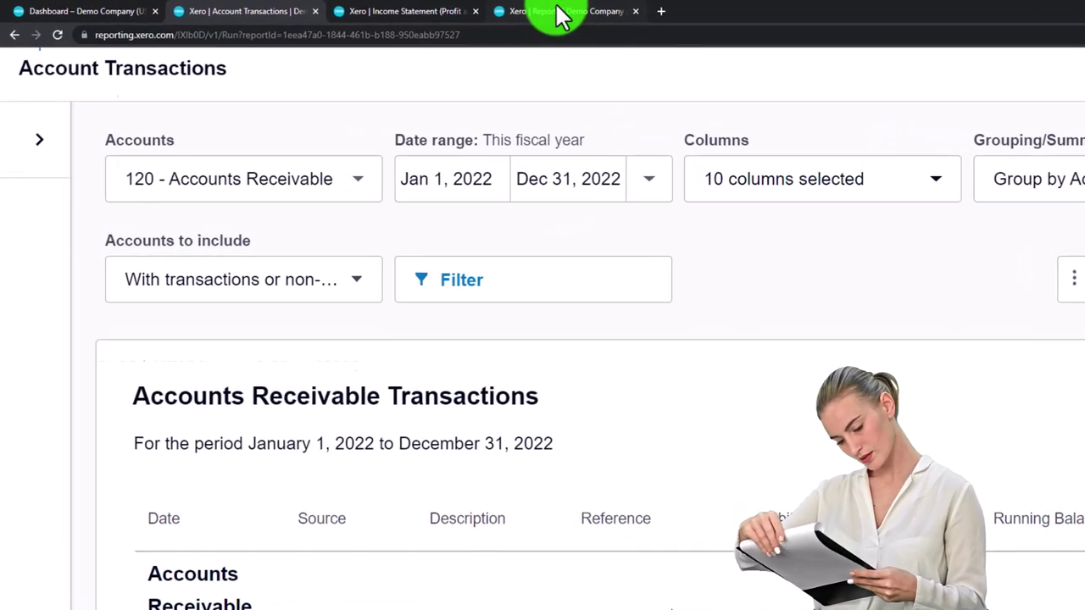
Return to the report list and open the Journal Report from Taxes and balances in a new browser tab
left_click(557, 10)
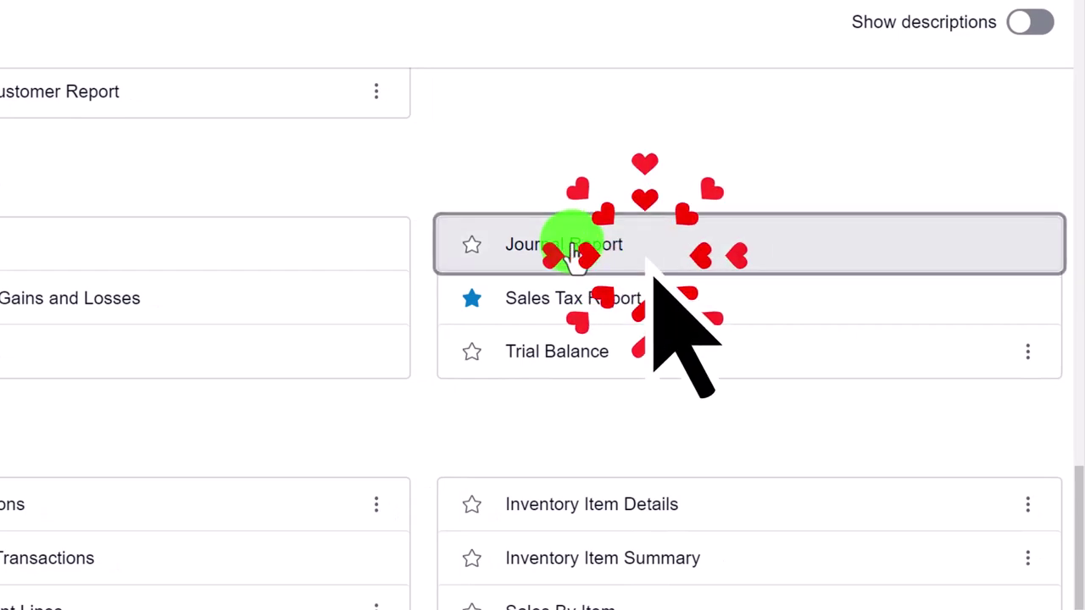
right_click(576, 246)
left_click(583, 254)
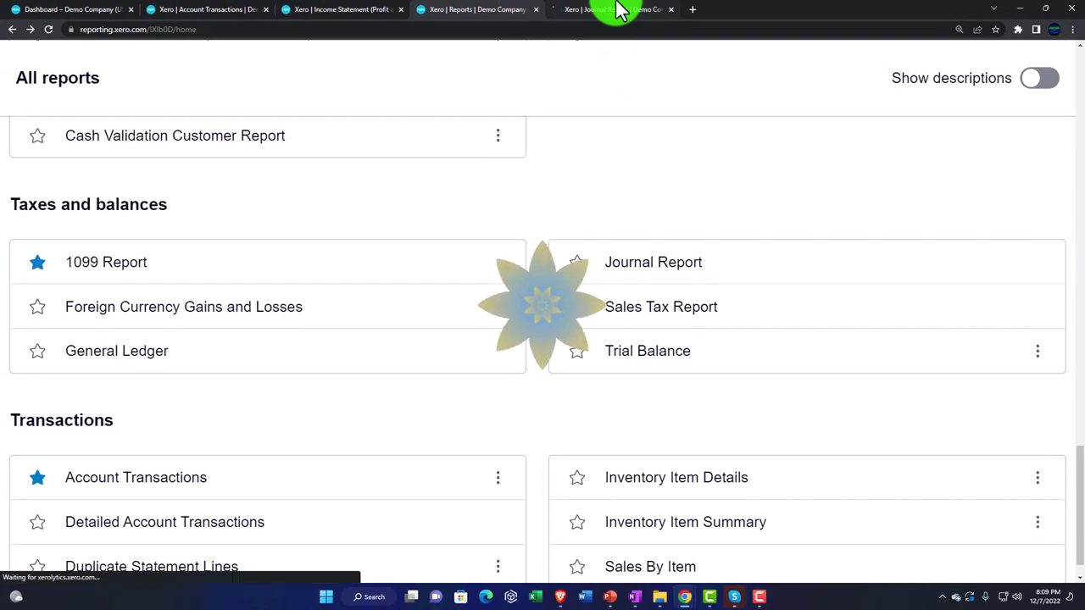
left_click(617, 9)
Review the debit and credit entries in the December 2022 Journal Report, compare with the report list, and close the report's tab
scroll(488, 309, "down", 2)
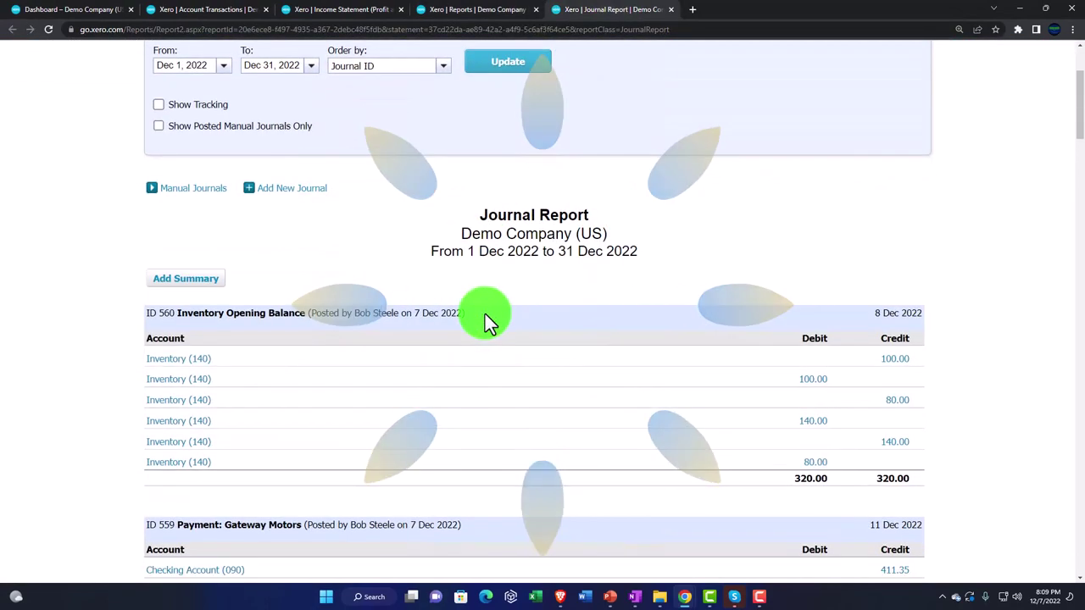
scroll(485, 314, "down", 1)
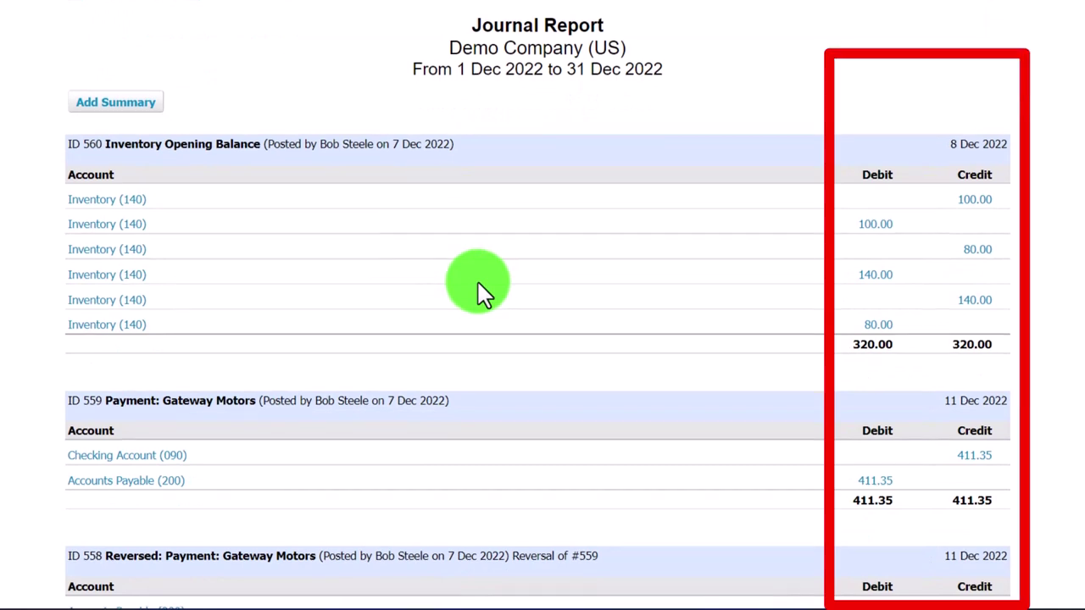
scroll(478, 284, "down", 1)
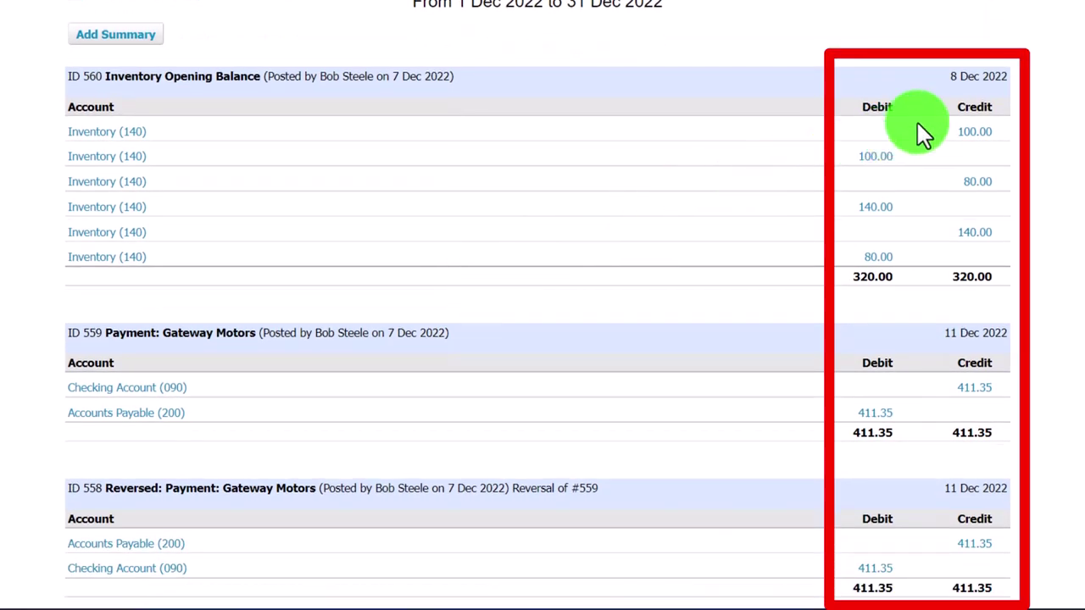
scroll(306, 347, "down", 1)
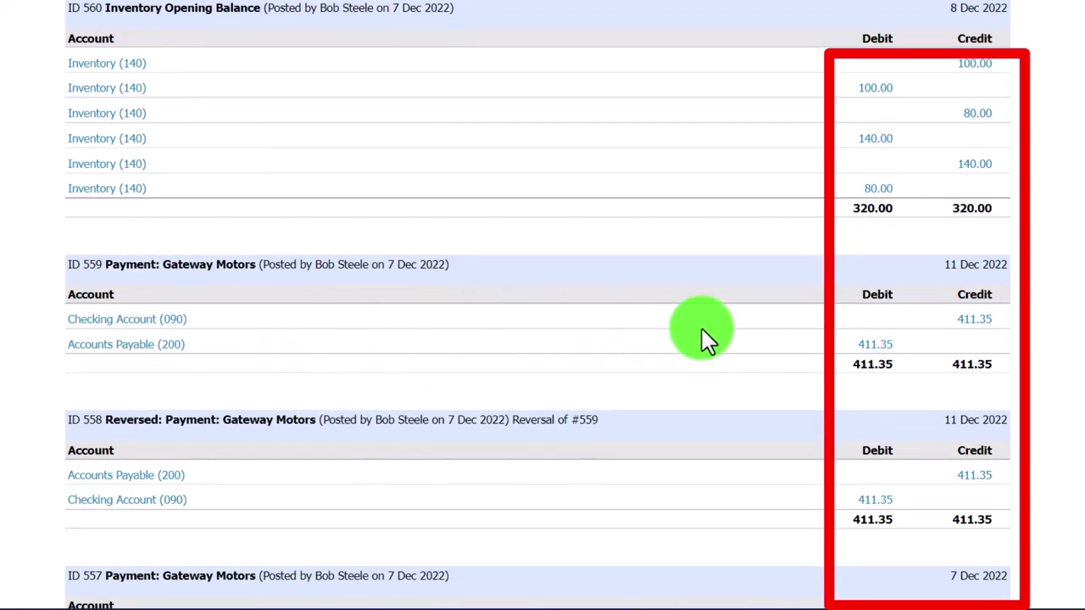
scroll(834, 323, "down", 2)
scroll(805, 311, "up", 8)
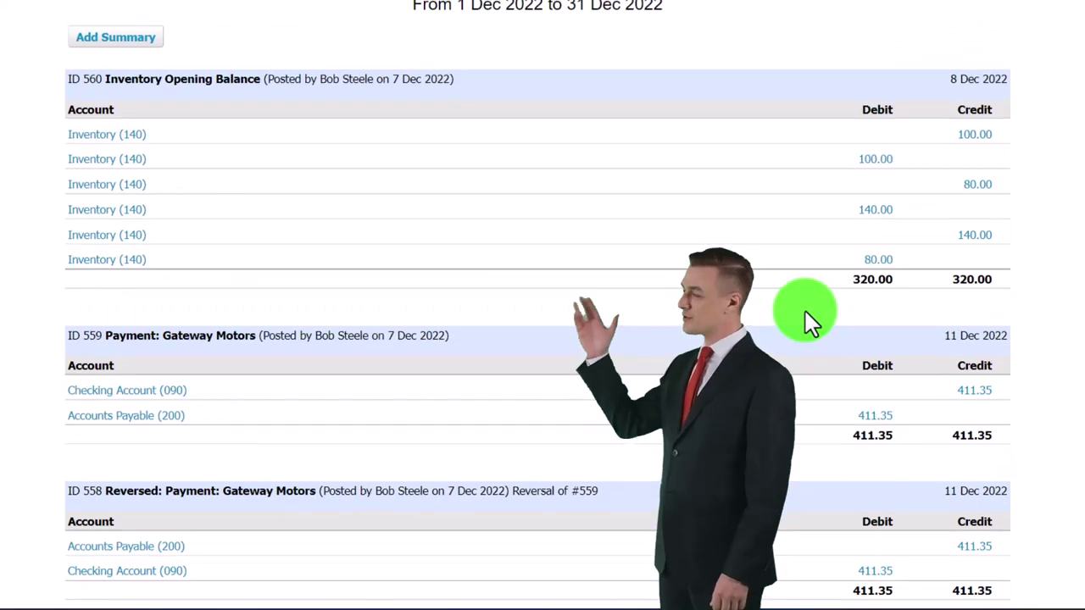
scroll(94, 439, "down", 8)
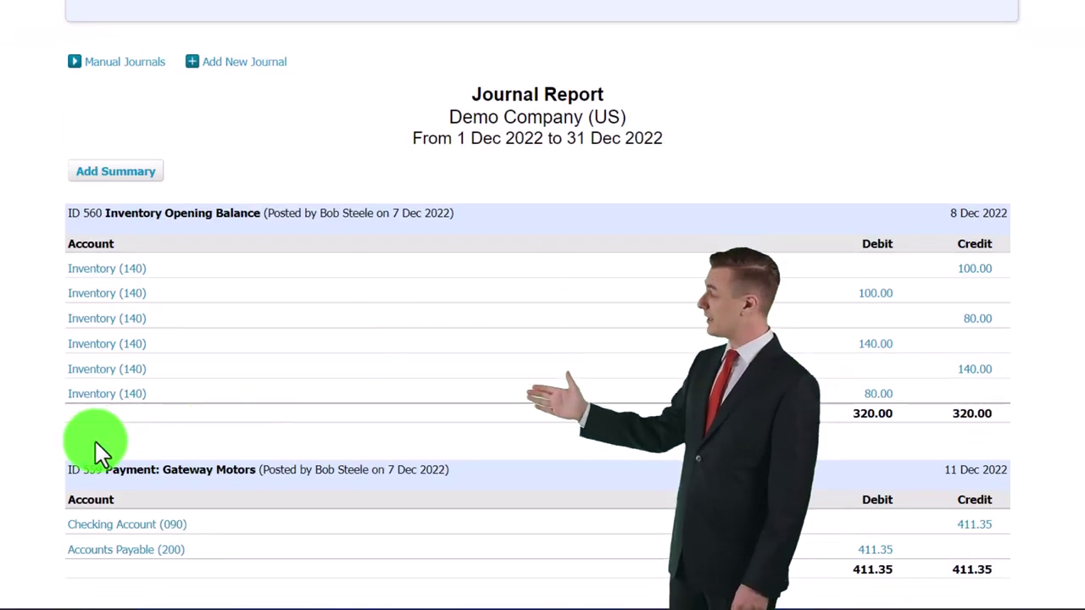
scroll(29, 444, "down", 10)
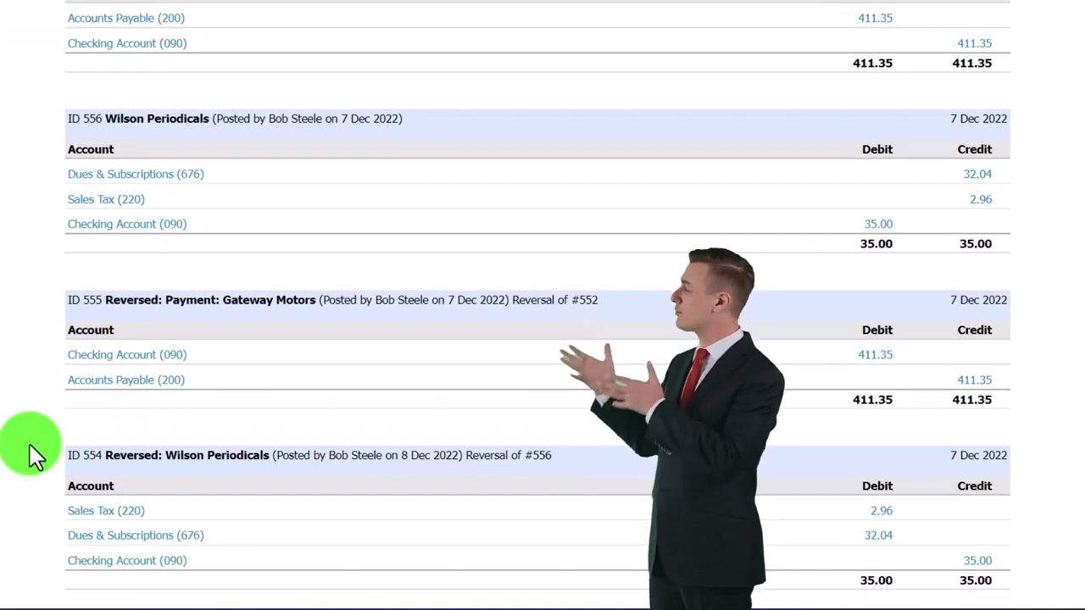
scroll(30, 444, "down", 8)
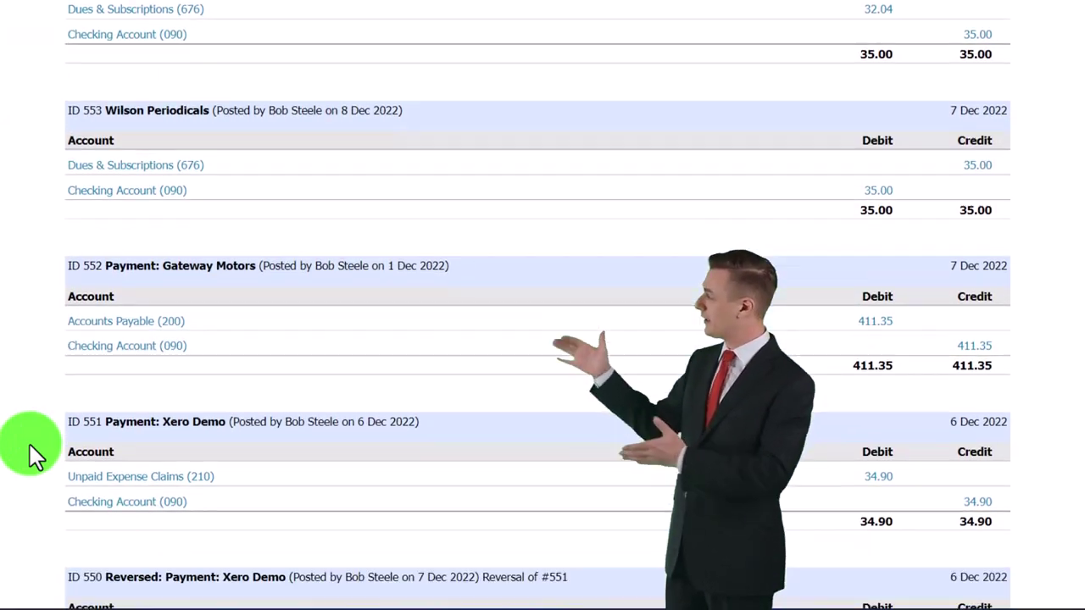
scroll(30, 444, "down", 7)
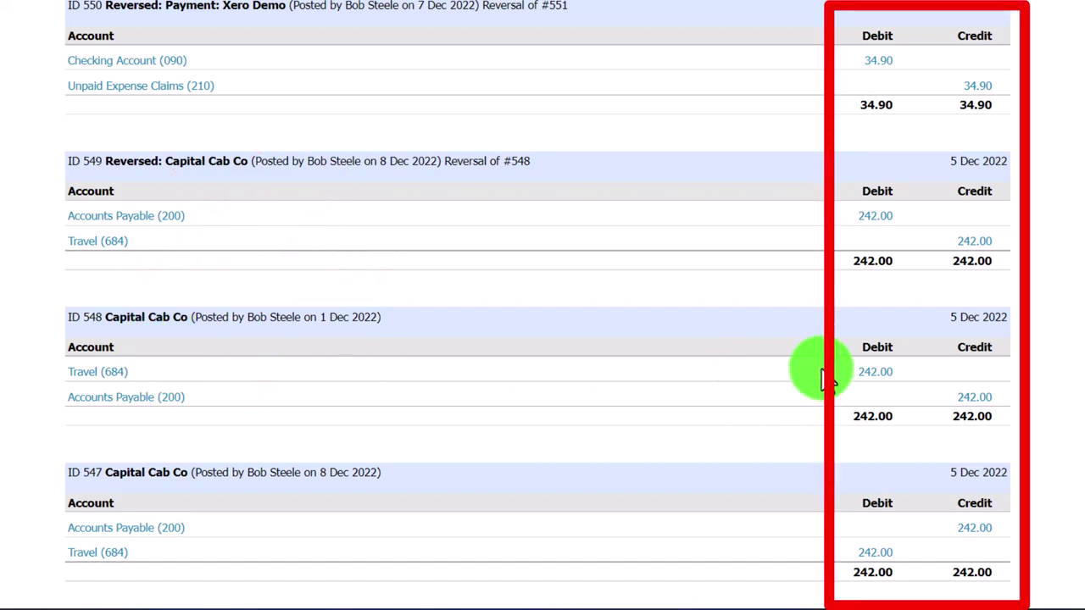
scroll(827, 379, "down", 5)
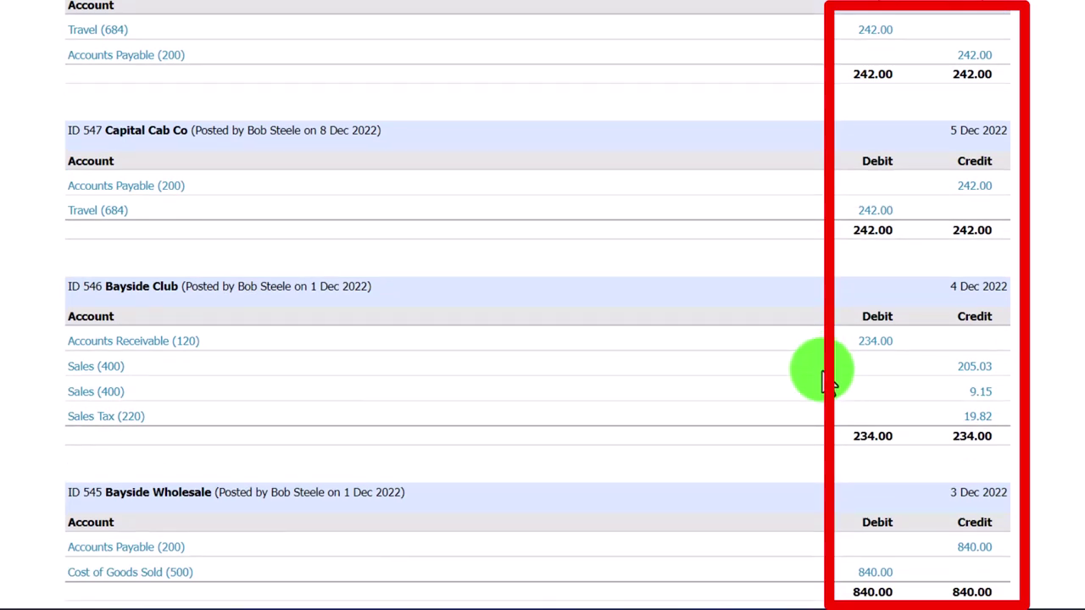
scroll(827, 381, "down", 1)
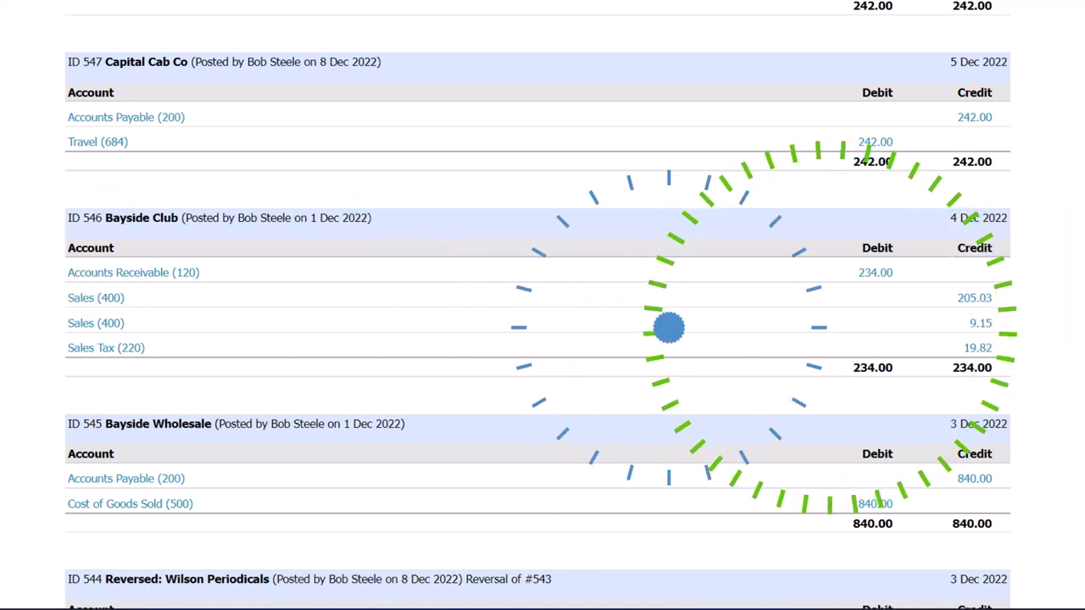
scroll(542, 306, "up", 20)
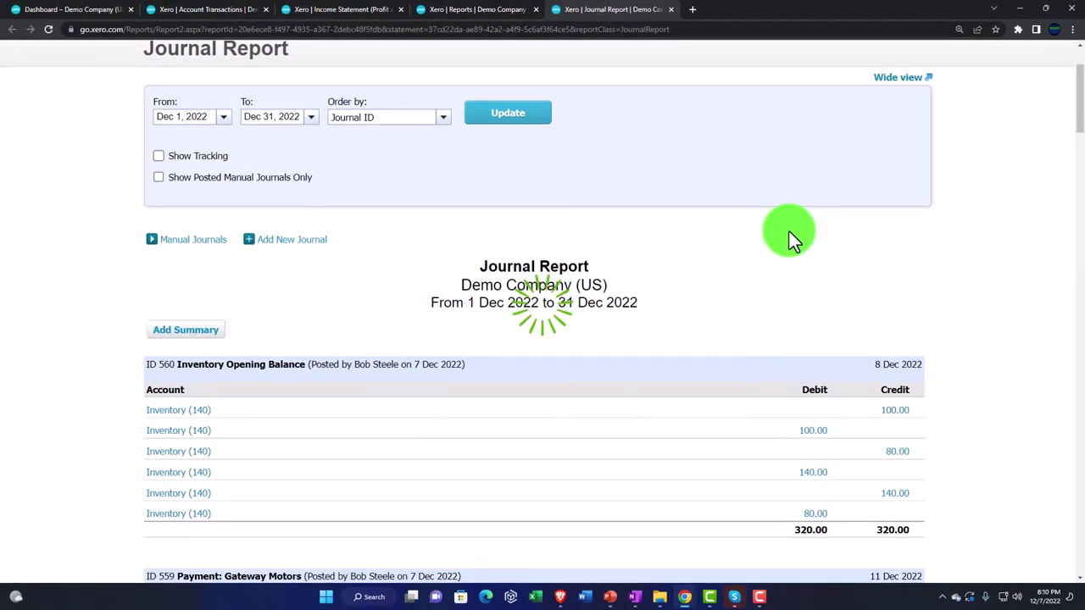
left_click(497, 10)
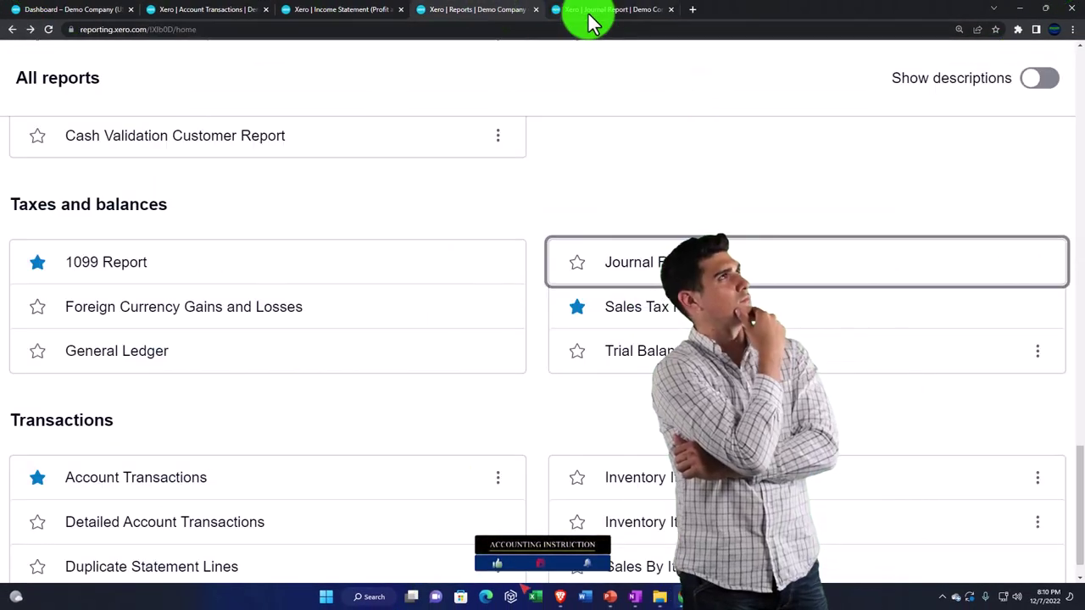
left_click(590, 10)
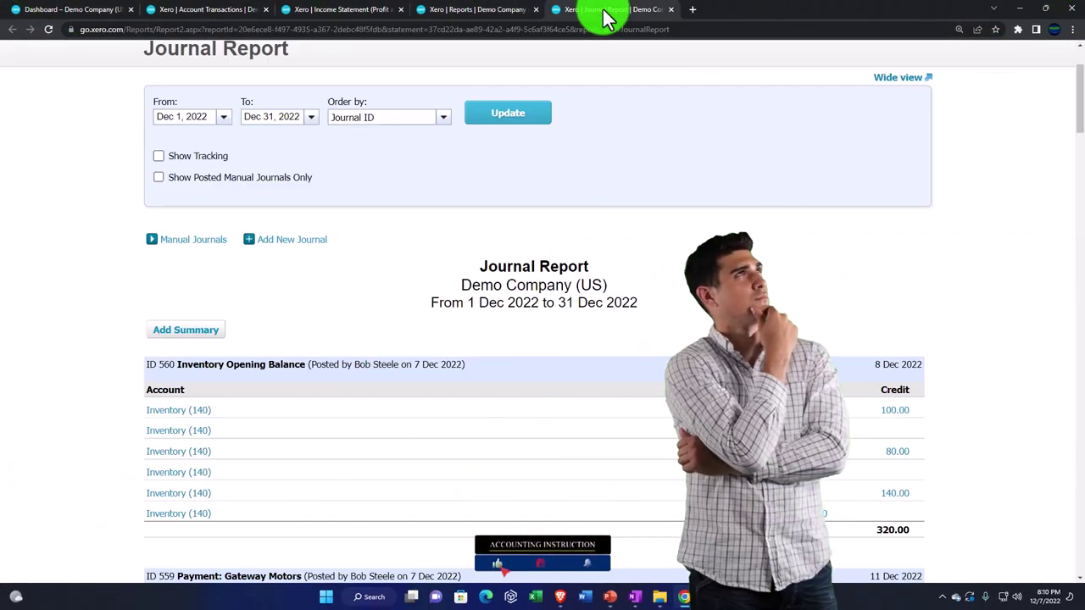
left_click(671, 10)
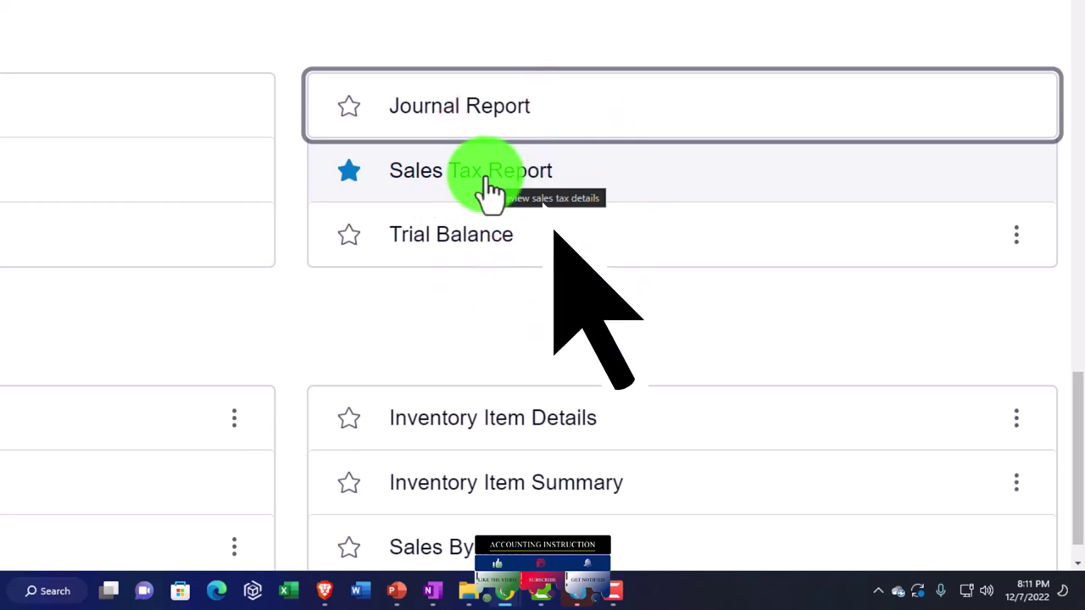
Open the Trial Balance from Taxes and balances in a new browser tab
scroll(490, 182, "down", 1)
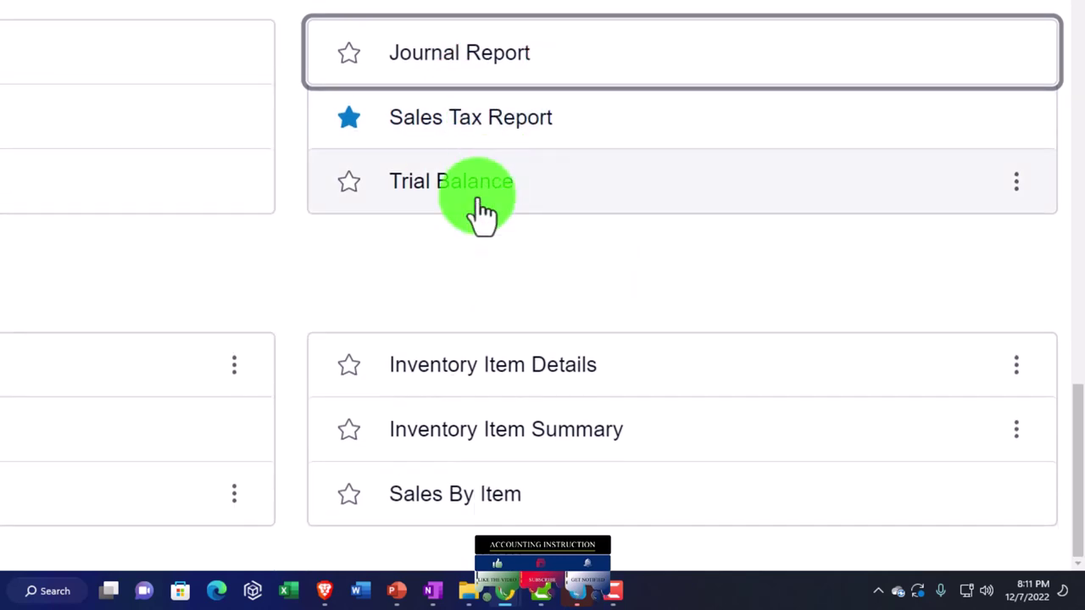
left_click(459, 193)
right_click(462, 203)
left_click(487, 209)
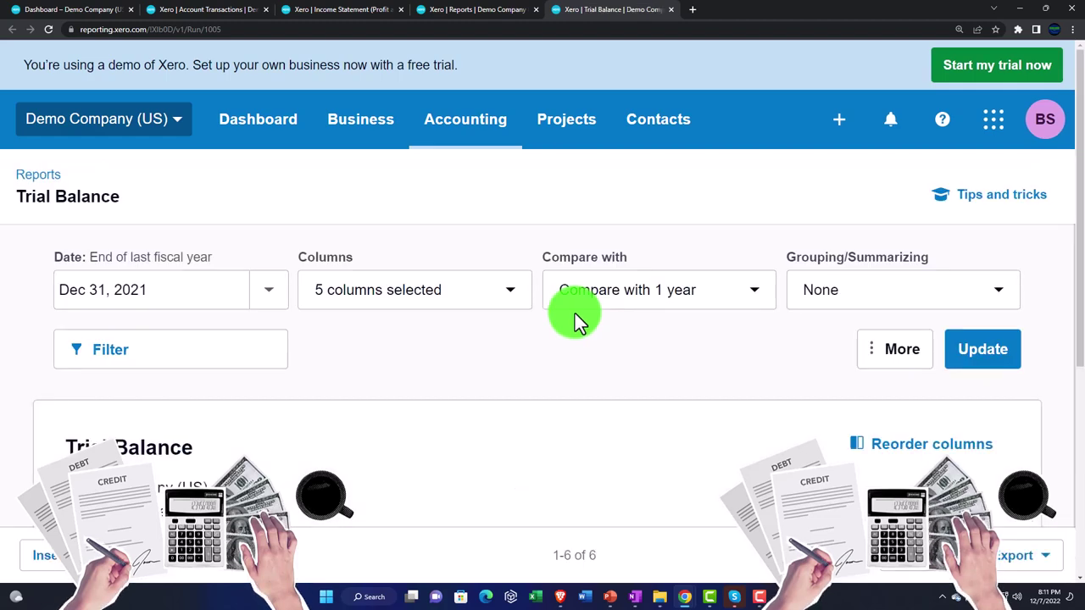
Set the Trial Balance to the custom date Dec 1, 2021
left_click(263, 297)
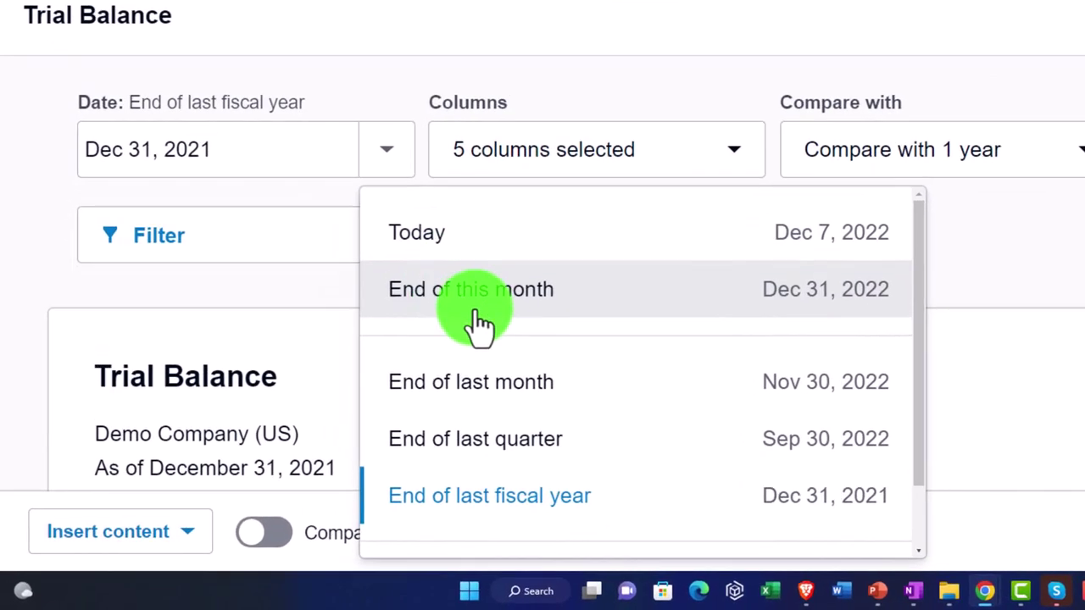
scroll(479, 322, "down", 2)
left_click(506, 512)
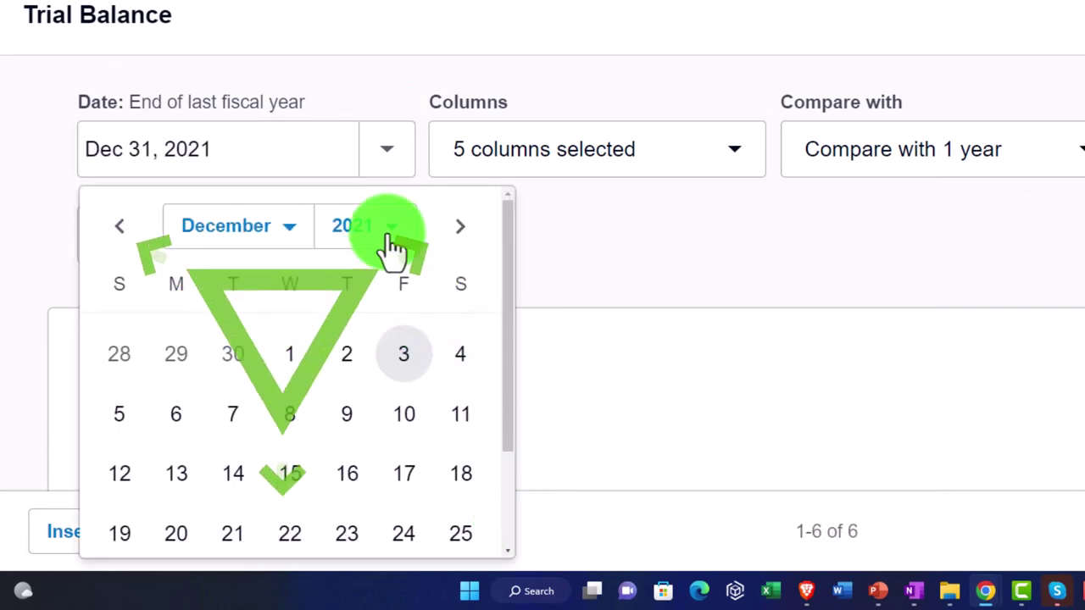
left_click(303, 359)
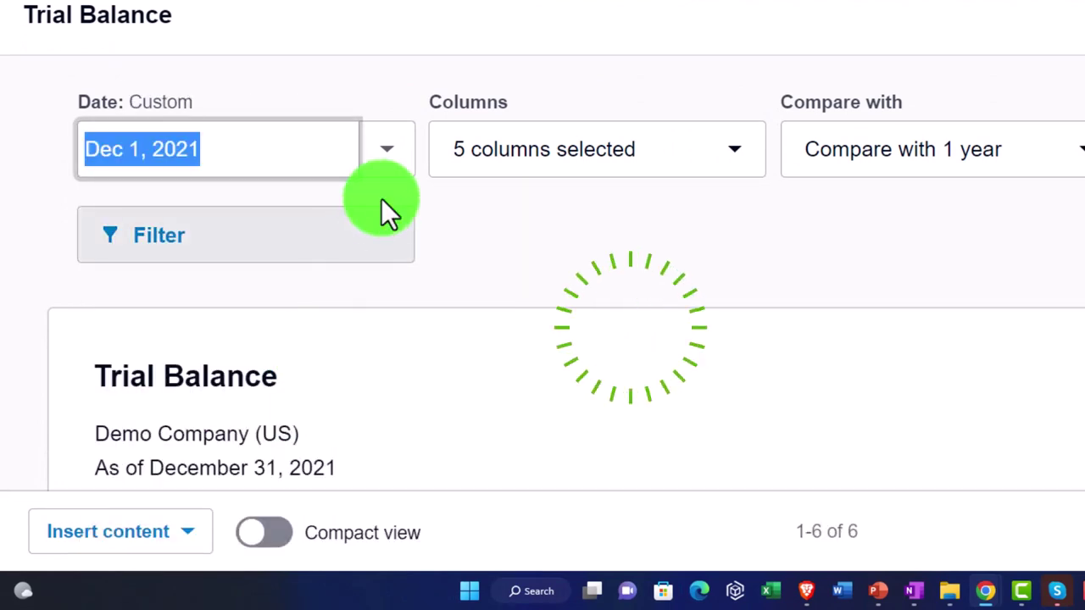
Change the year of the Trial Balance's custom date to 2022 and pick December 1
left_click(373, 156)
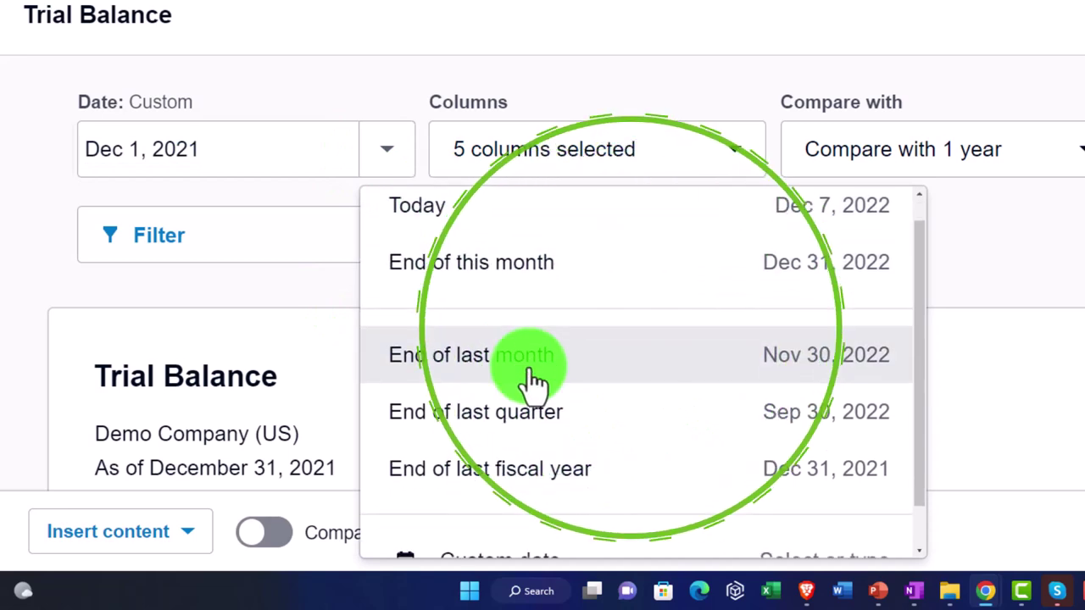
scroll(532, 381, "down", 1)
left_click(472, 545)
left_click(364, 225)
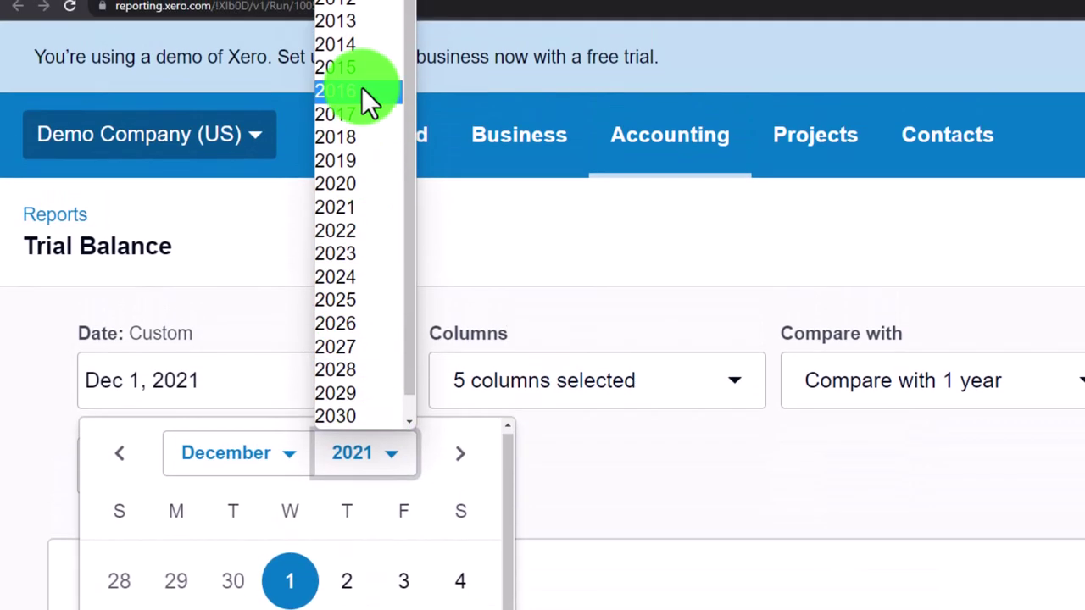
left_click(366, 230)
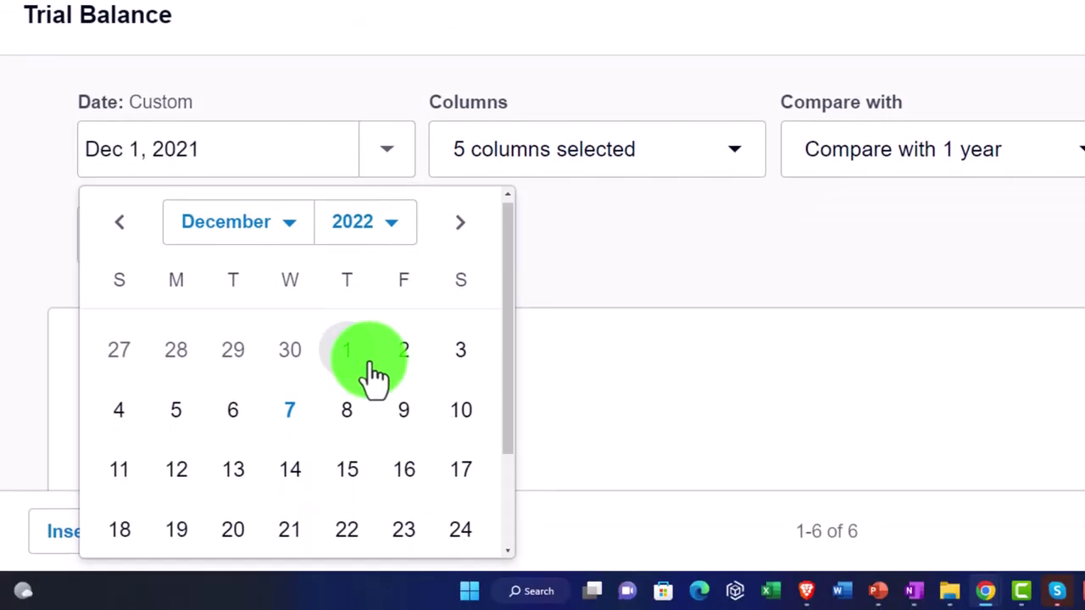
left_click(371, 366)
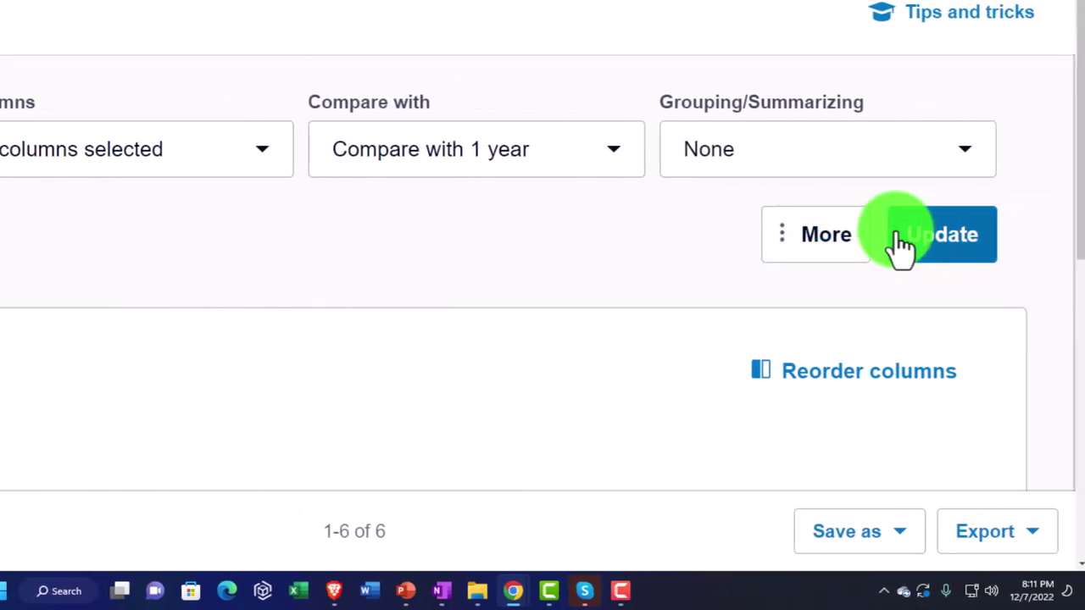
Set the Trial Balance's custom date to Dec 31, 2022 and update the report
left_click(388, 154)
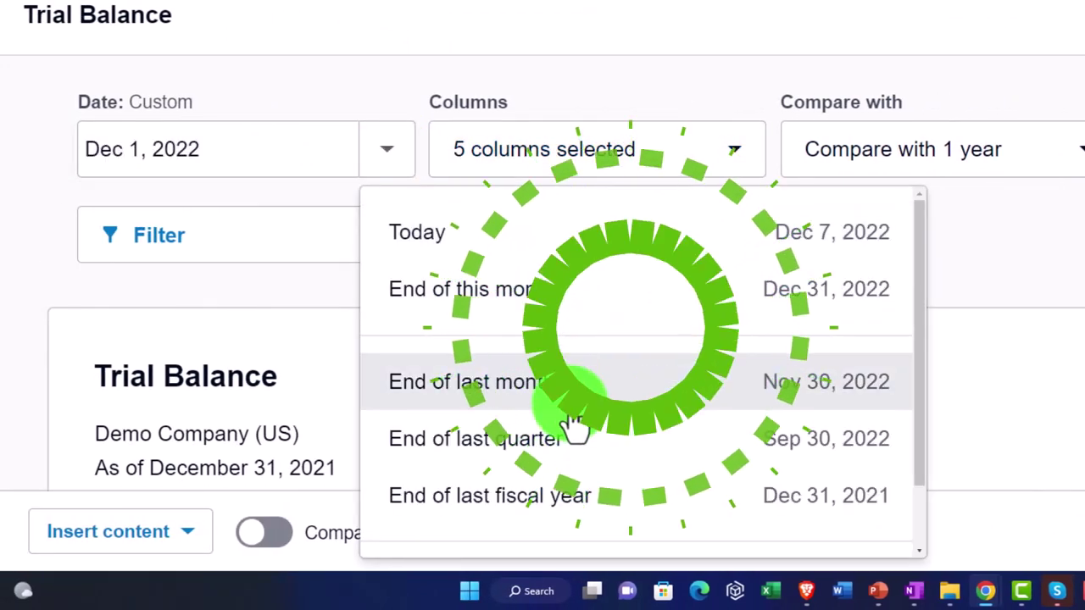
scroll(585, 432, "down", 2)
left_click(521, 519)
scroll(448, 418, "down", 2)
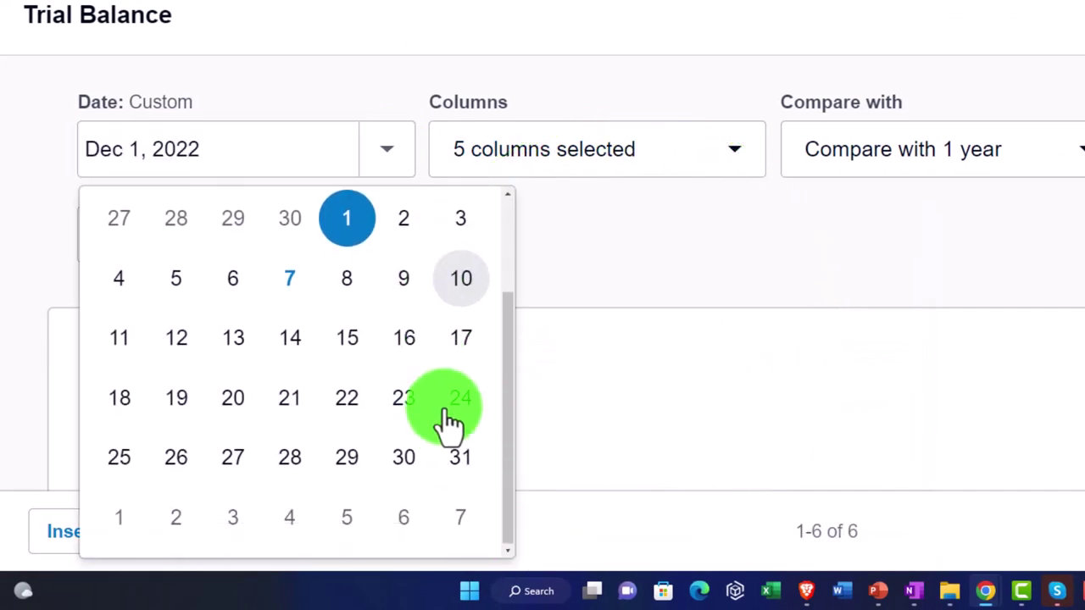
left_click(461, 458)
left_click(1084, 276)
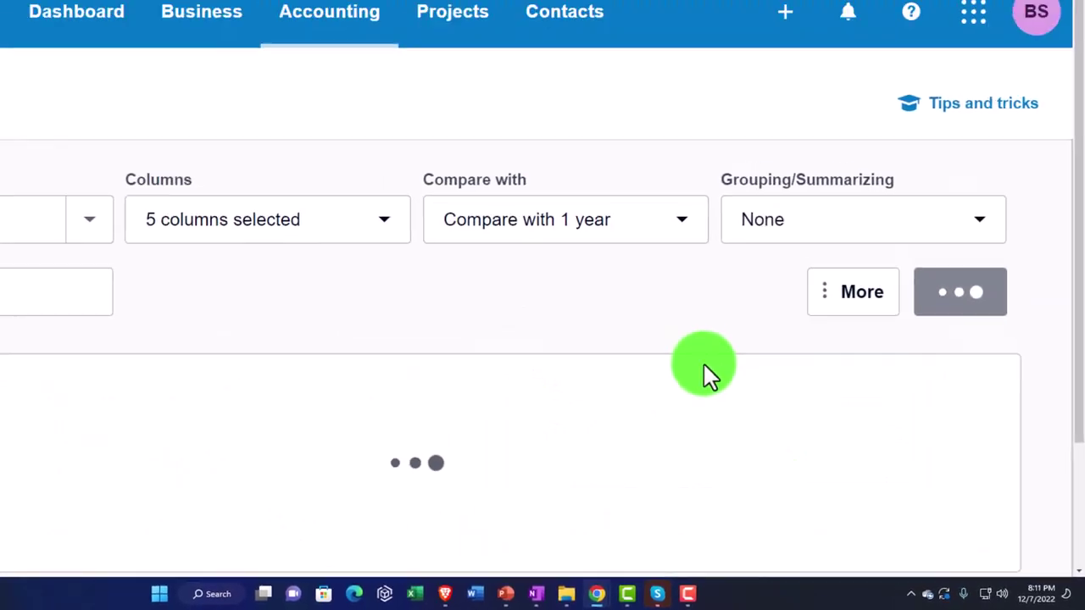
Review the year-to-date debit and credit columns of the updated Trial Balance
scroll(755, 412, "down", 4)
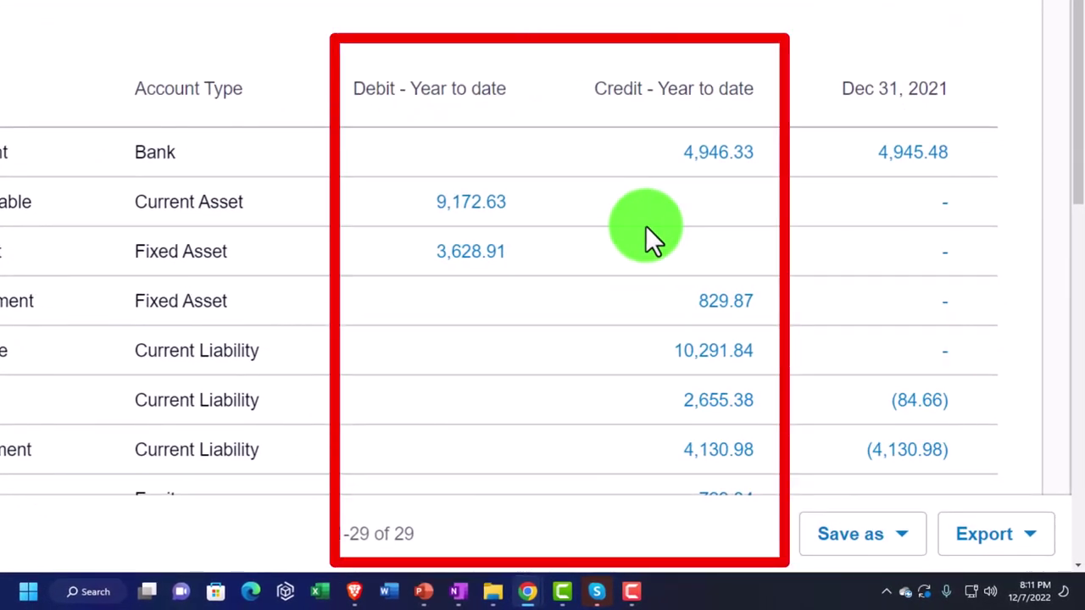
scroll(309, 450, "down", 1)
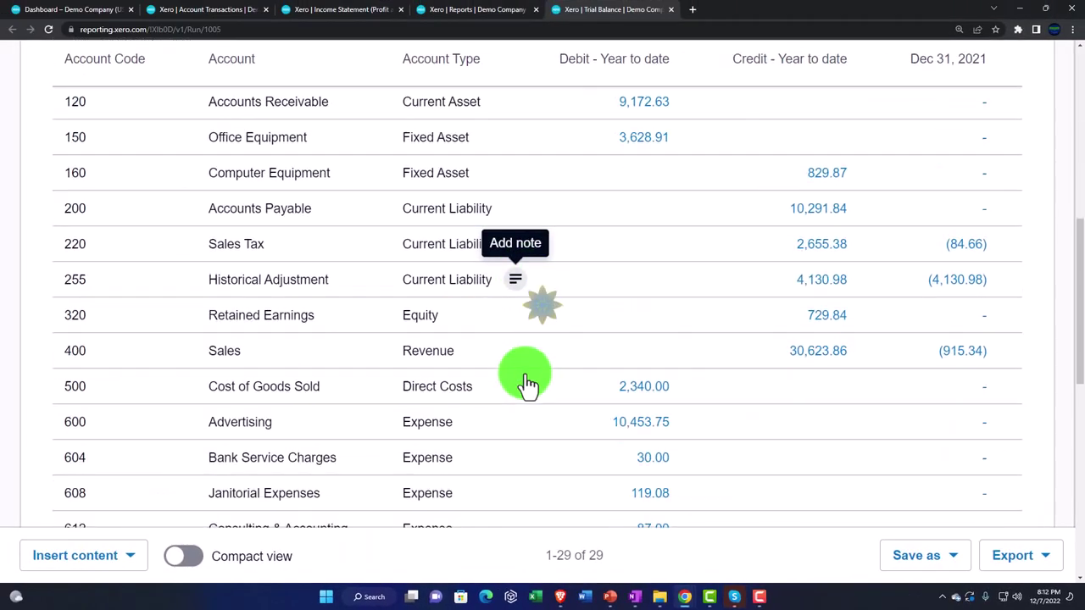
scroll(527, 384, "down", 2)
scroll(525, 376, "up", 5)
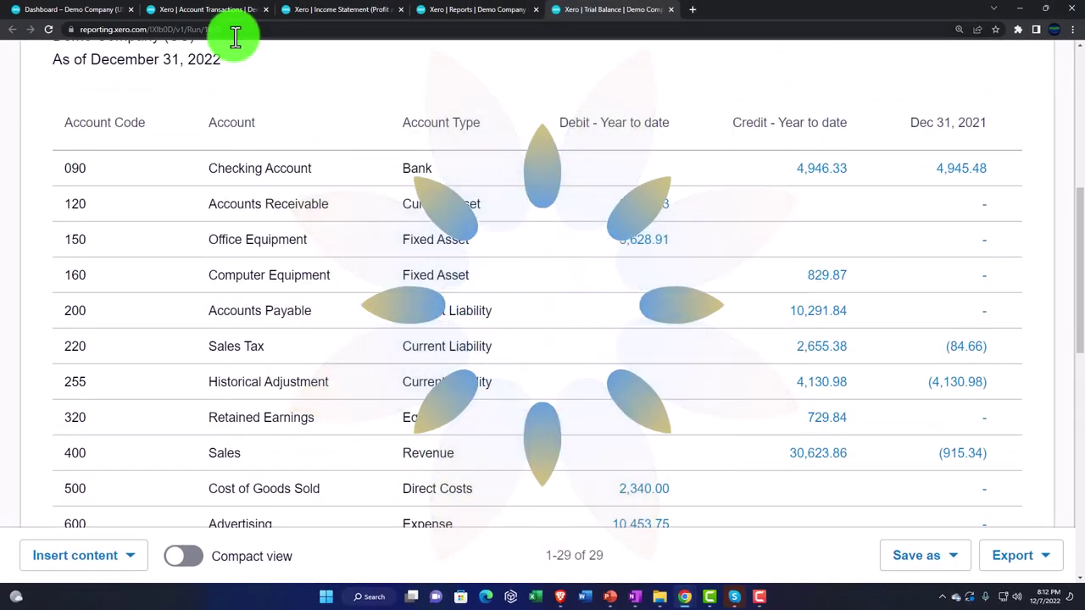
Go back from the Accounts Receivable transactions to the Balance Sheet, and compare its sections with the Income Statement
left_click(204, 17)
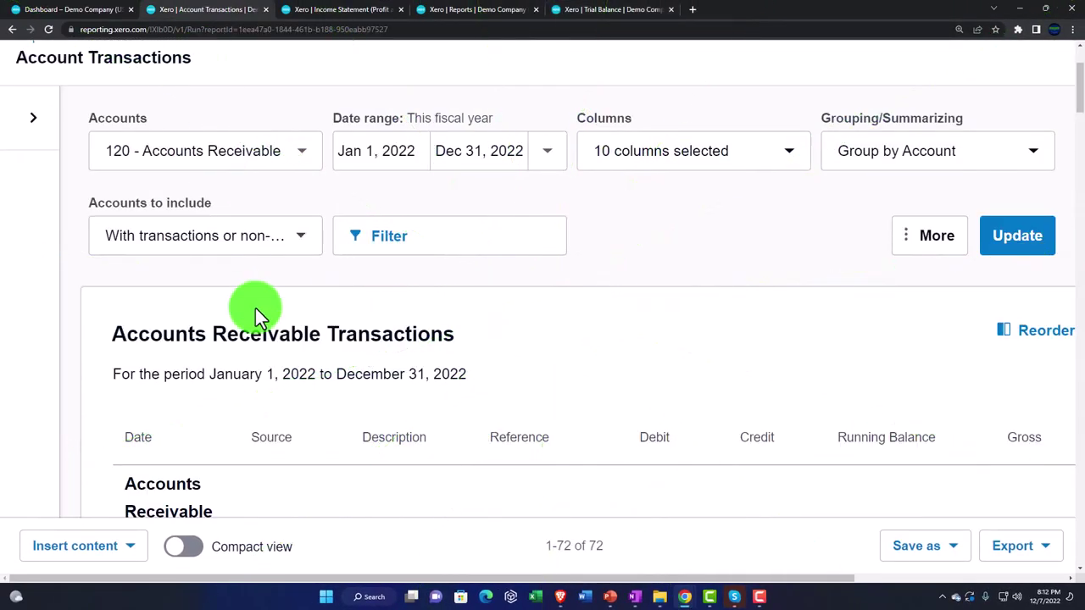
scroll(255, 308, "down", 2)
scroll(148, 95, "up", 3)
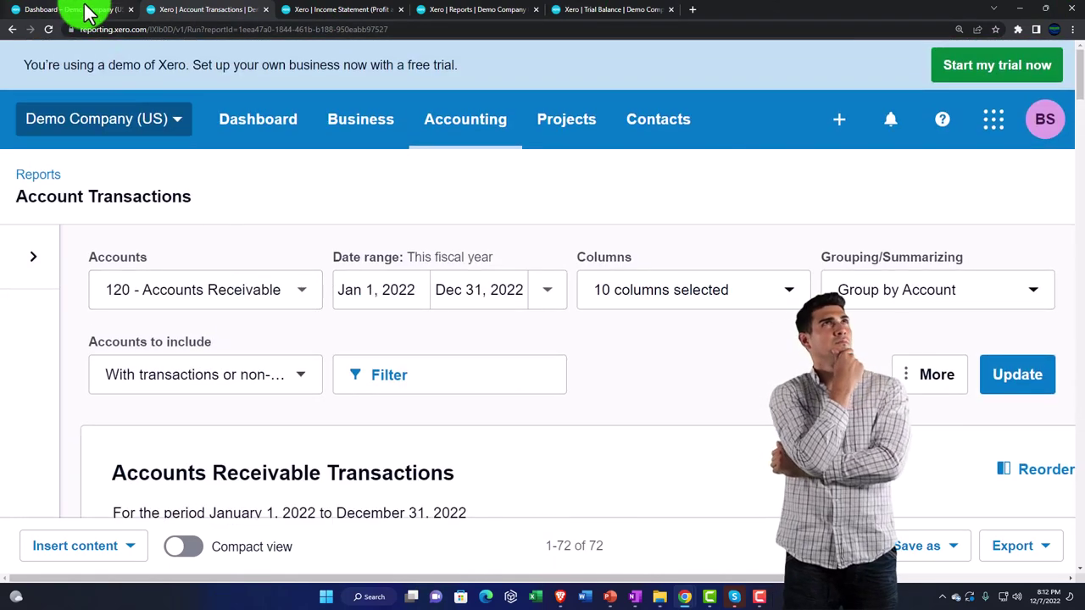
scroll(308, 254, "down", 7)
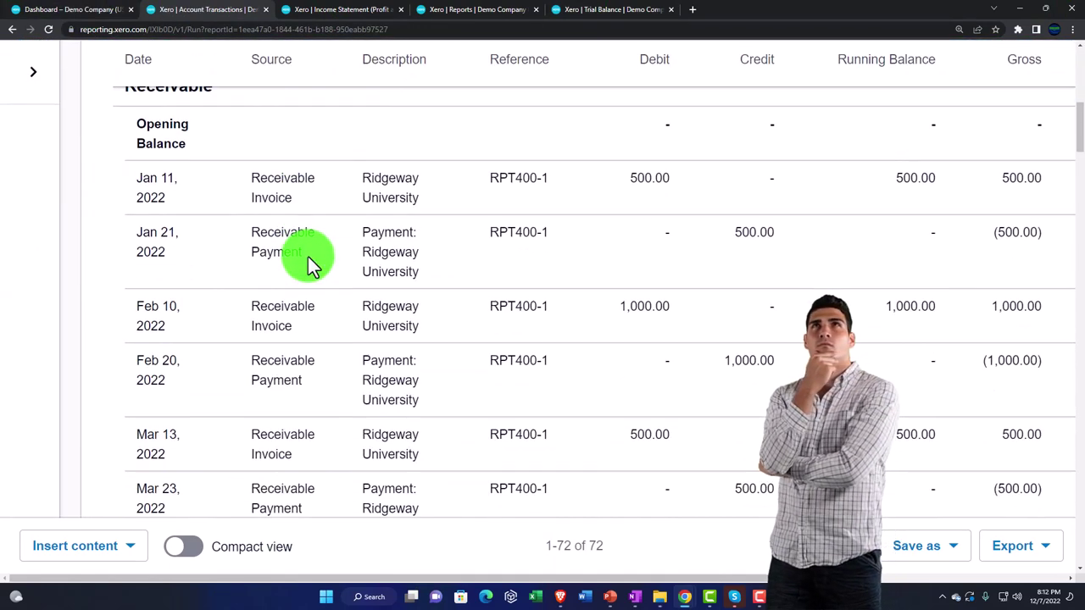
scroll(153, 106, "up", 3)
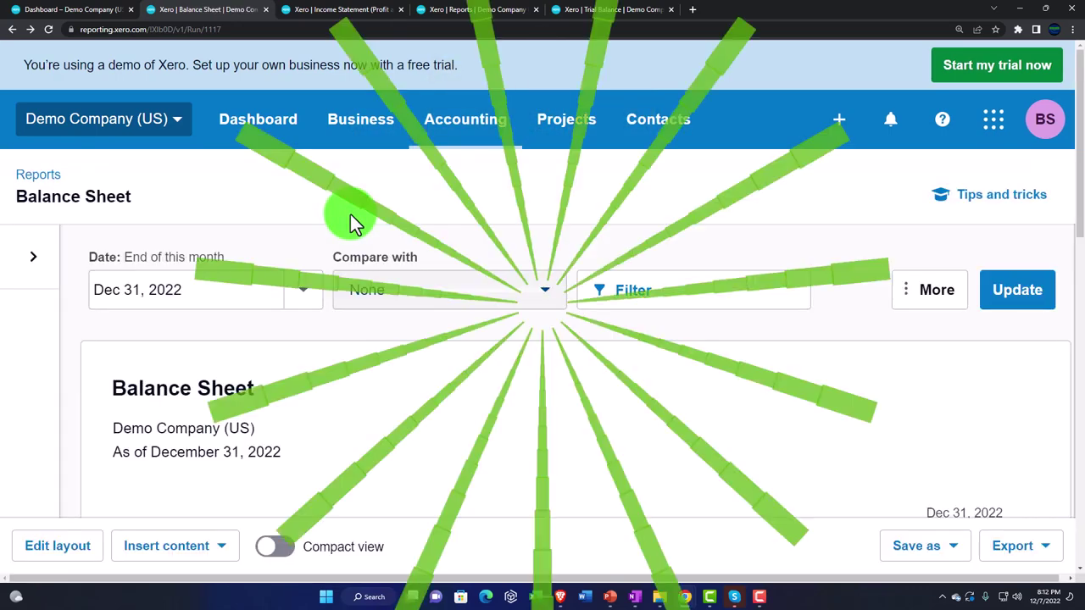
scroll(354, 222, "down", 6)
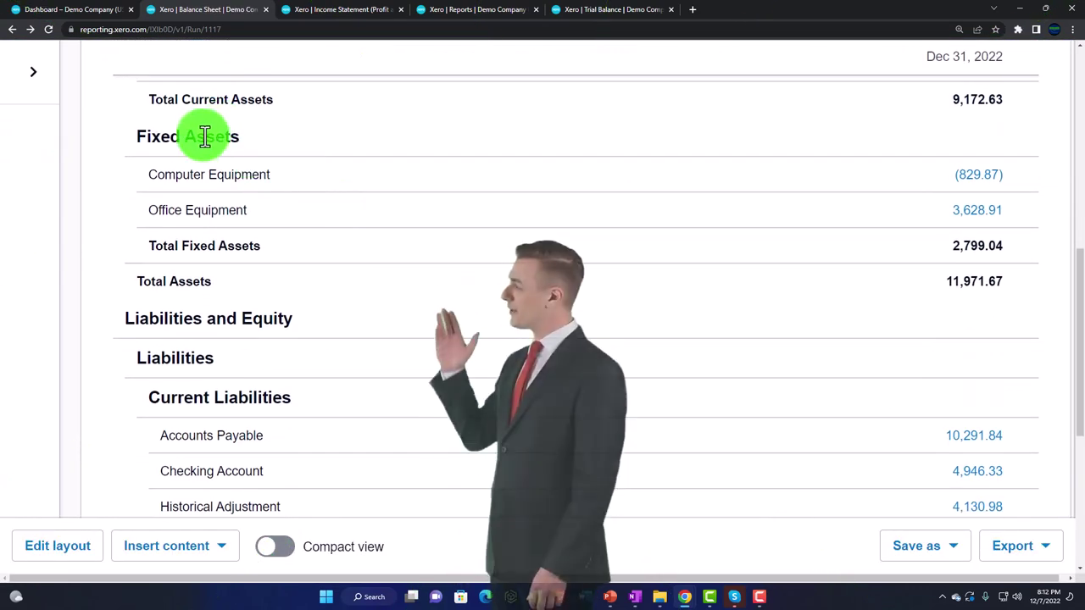
scroll(208, 216, "down", 4)
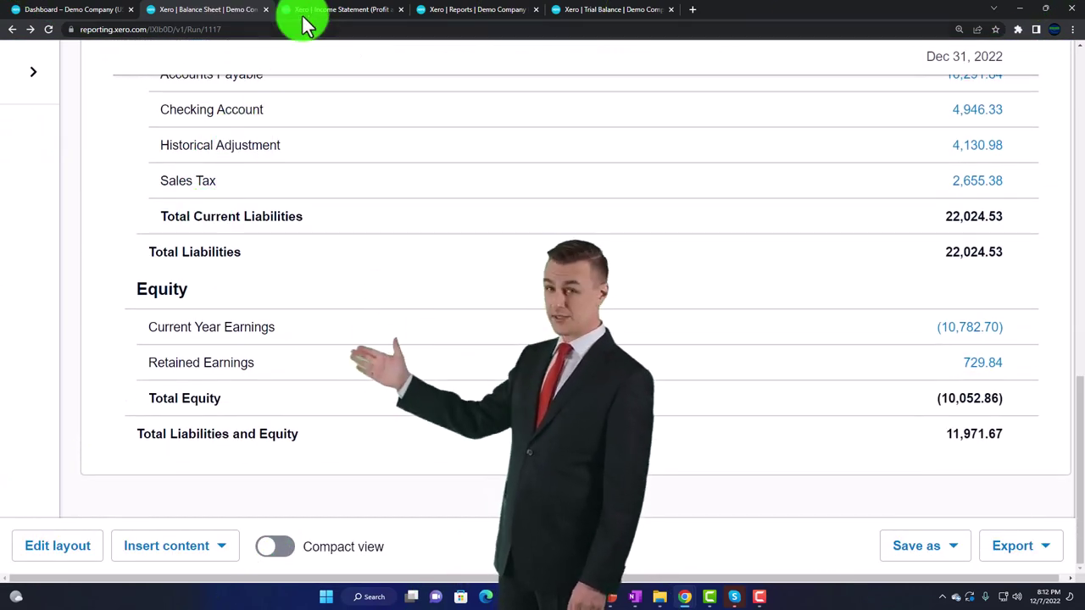
left_click(303, 16)
scroll(307, 262, "up", 3)
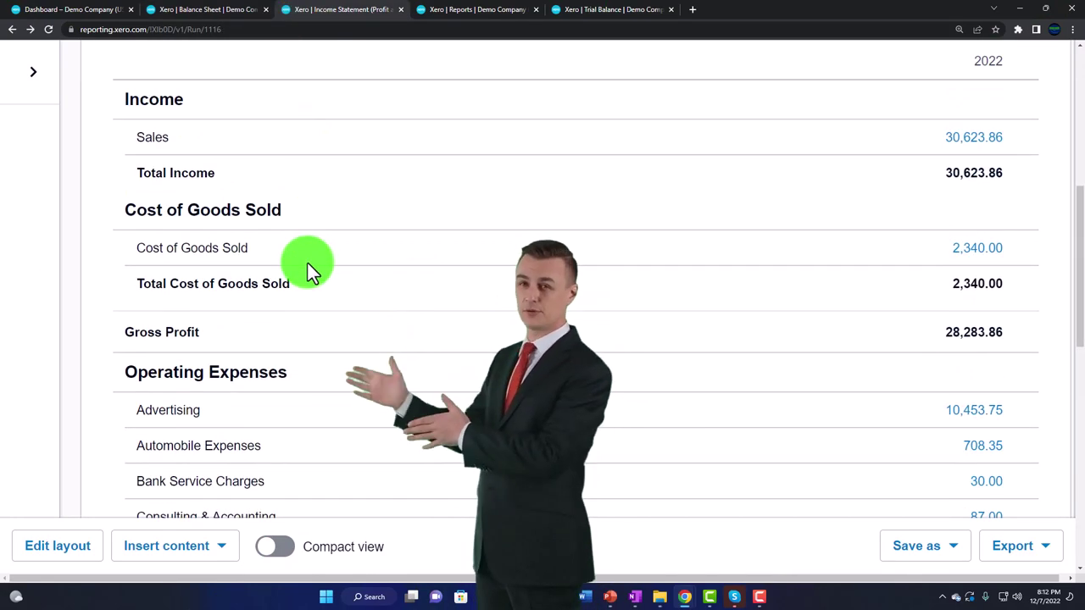
Return to the Trial Balance and examine the debit and credit balances down to the totals
left_click(447, 19)
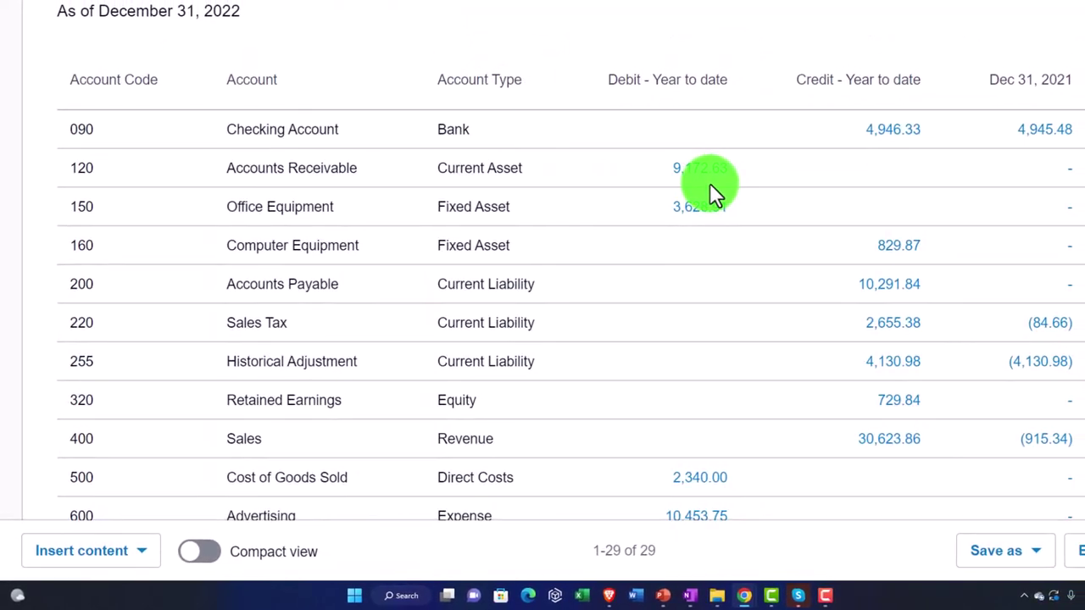
scroll(678, 204, "down", 5)
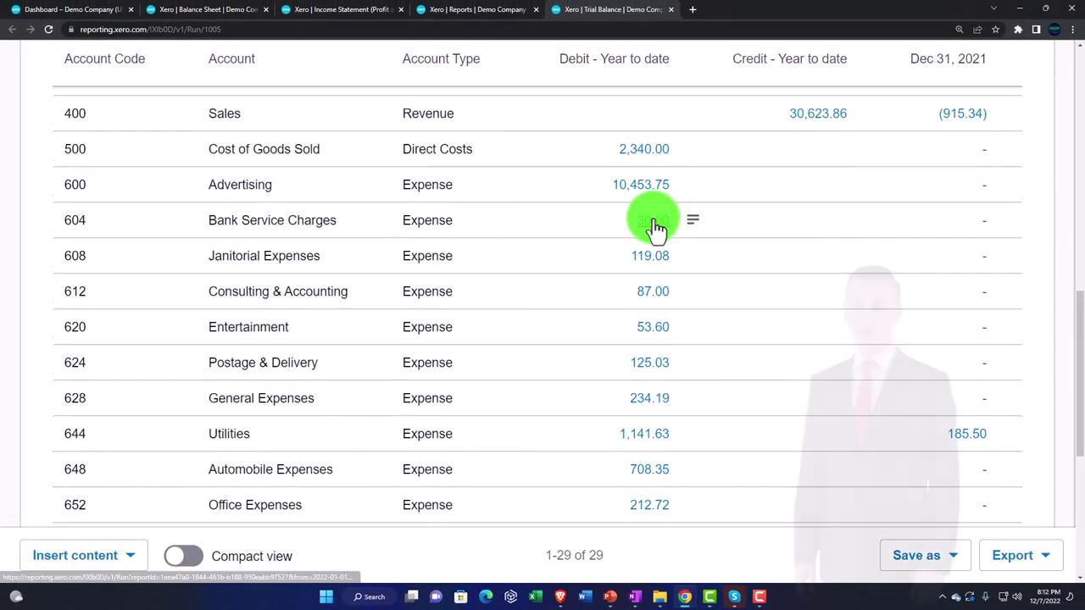
scroll(656, 224, "down", 5)
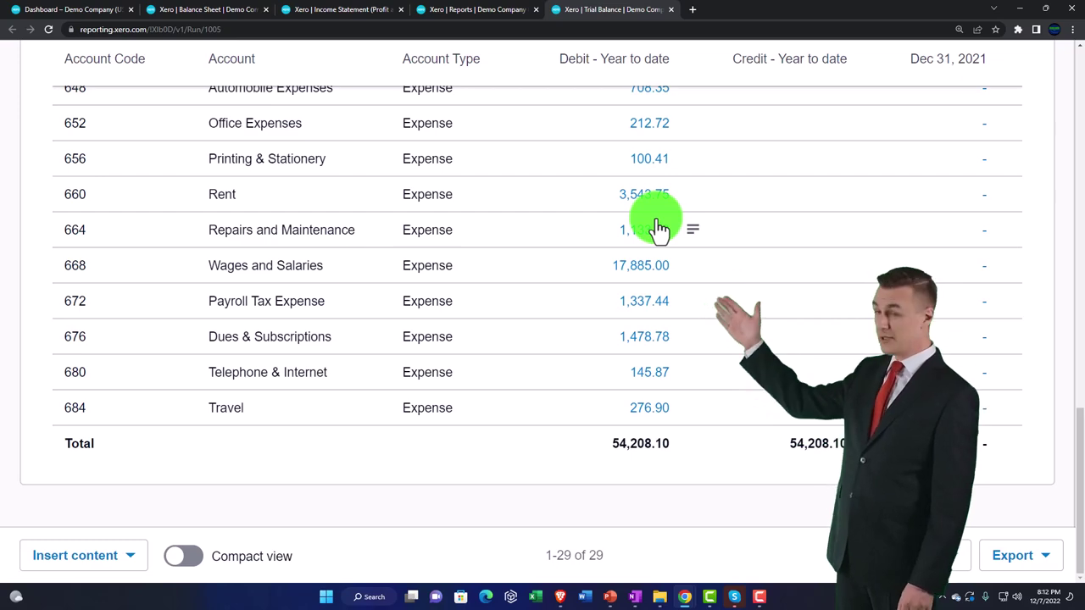
scroll(659, 227, "up", 10)
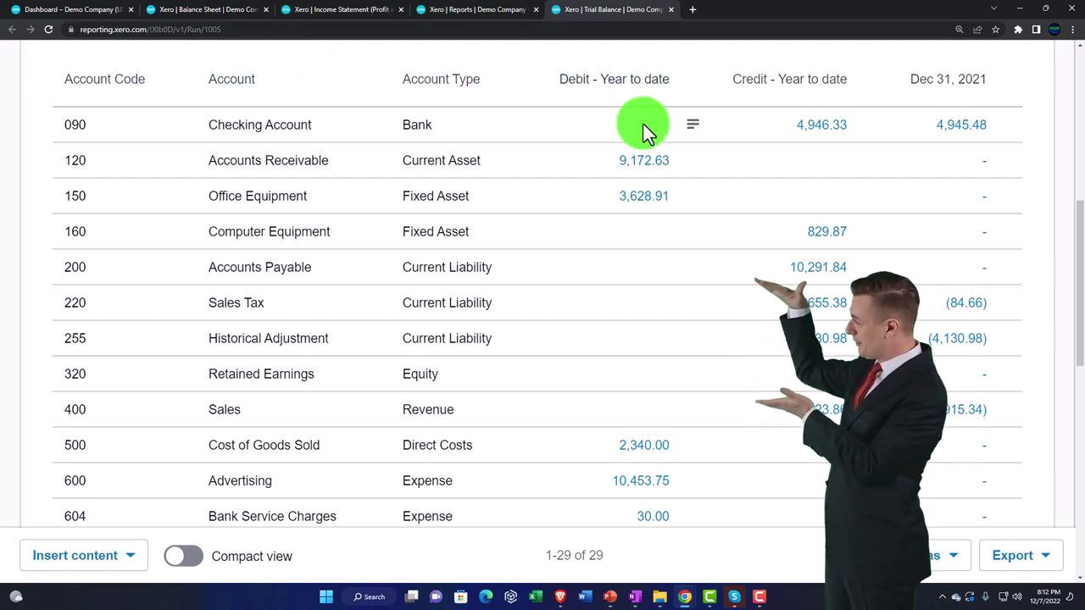
scroll(644, 132, "up", 6)
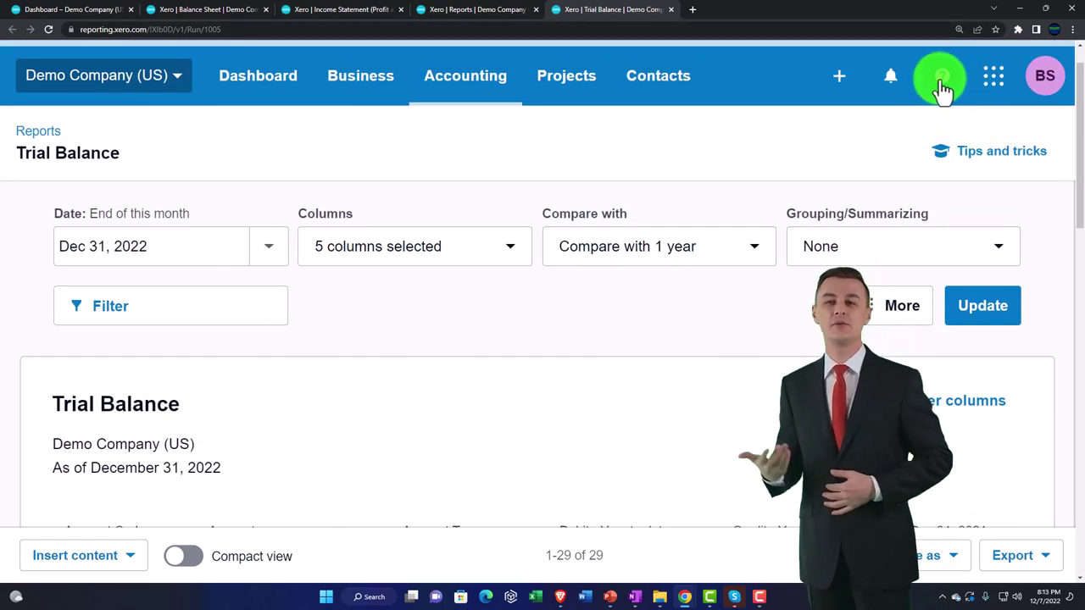
Check which transaction types can be created, and read through the Trial Balance's debit and credit columns again
left_click(839, 76)
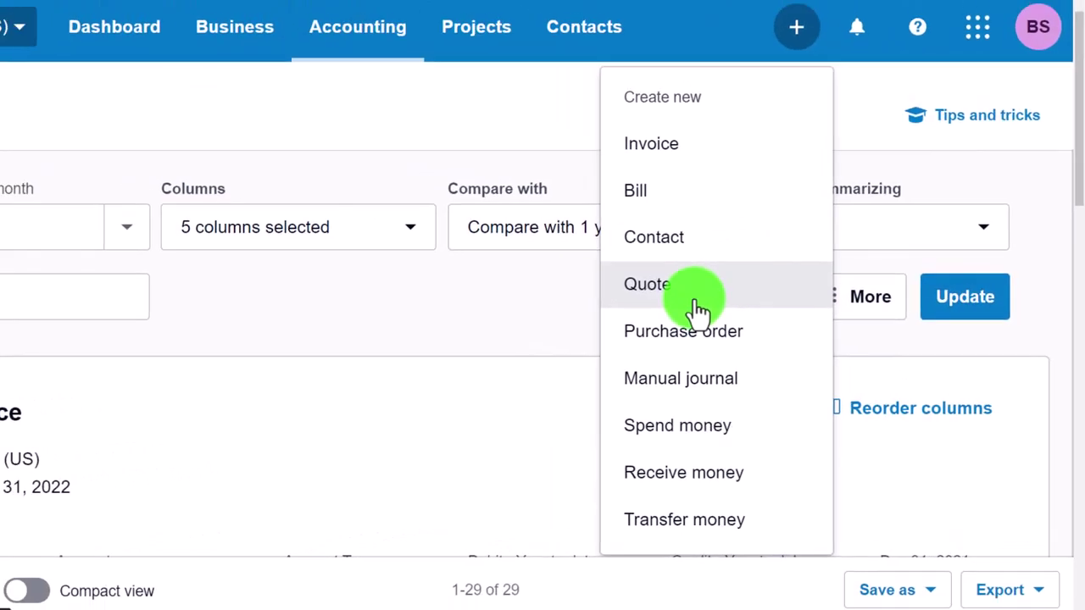
left_click(453, 317)
scroll(456, 317, "down", 4)
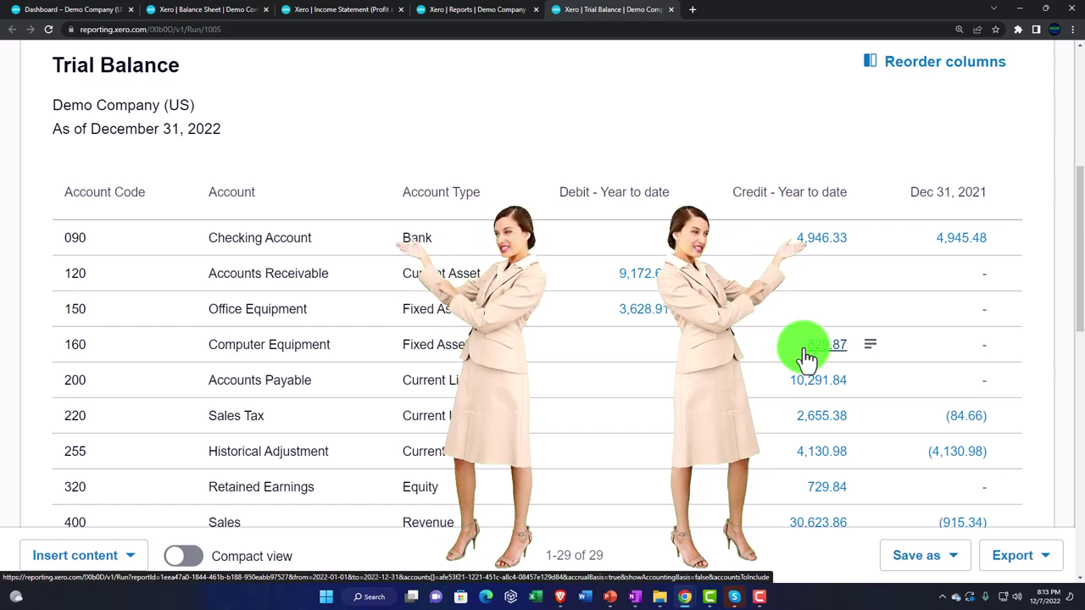
scroll(805, 356, "down", 3)
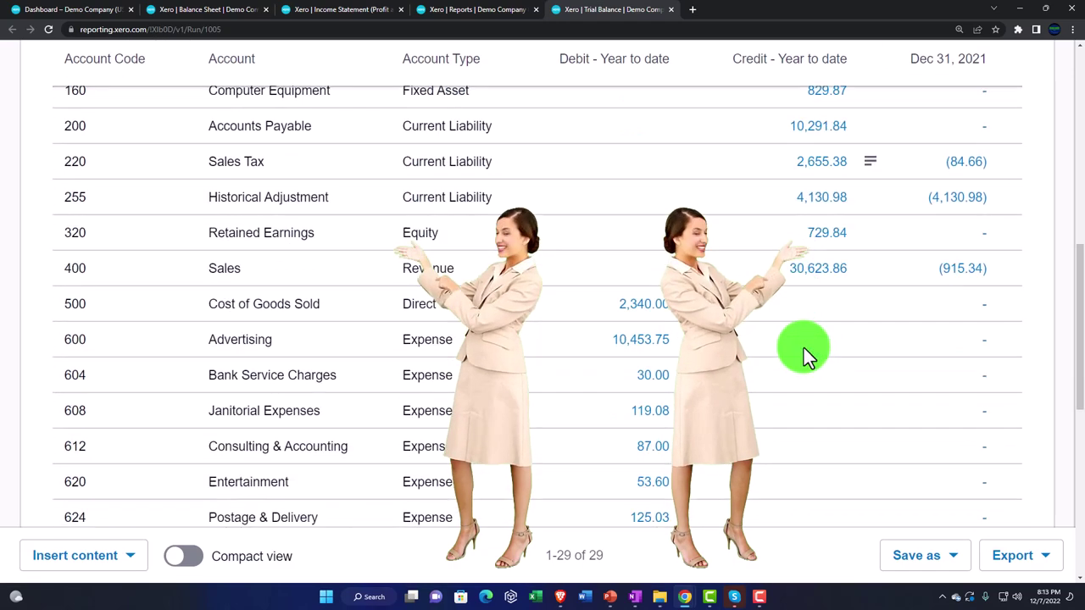
scroll(804, 349, "down", 6)
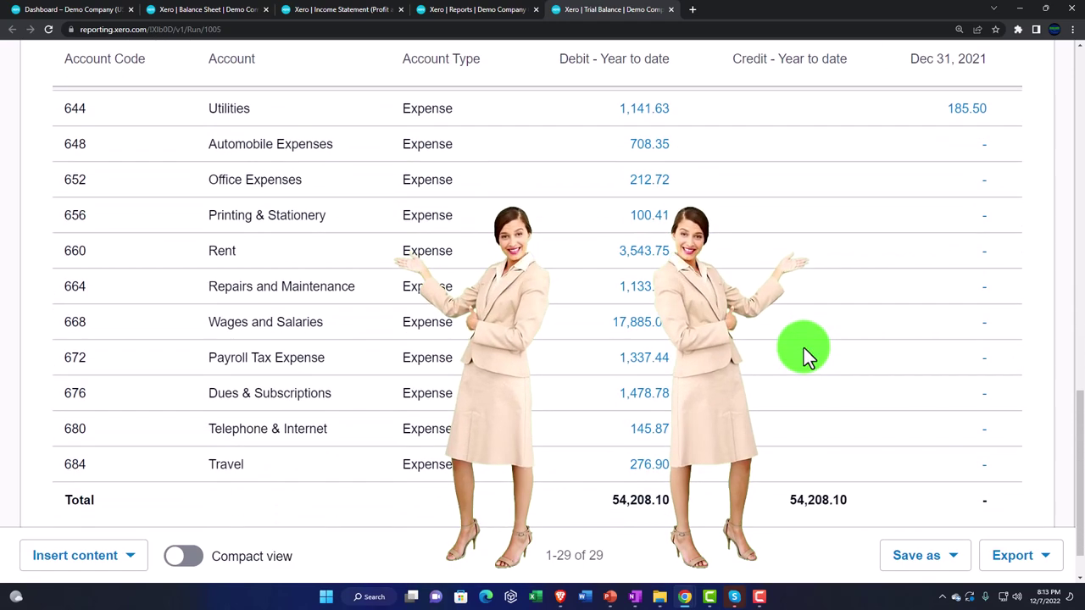
scroll(803, 348, "up", 6)
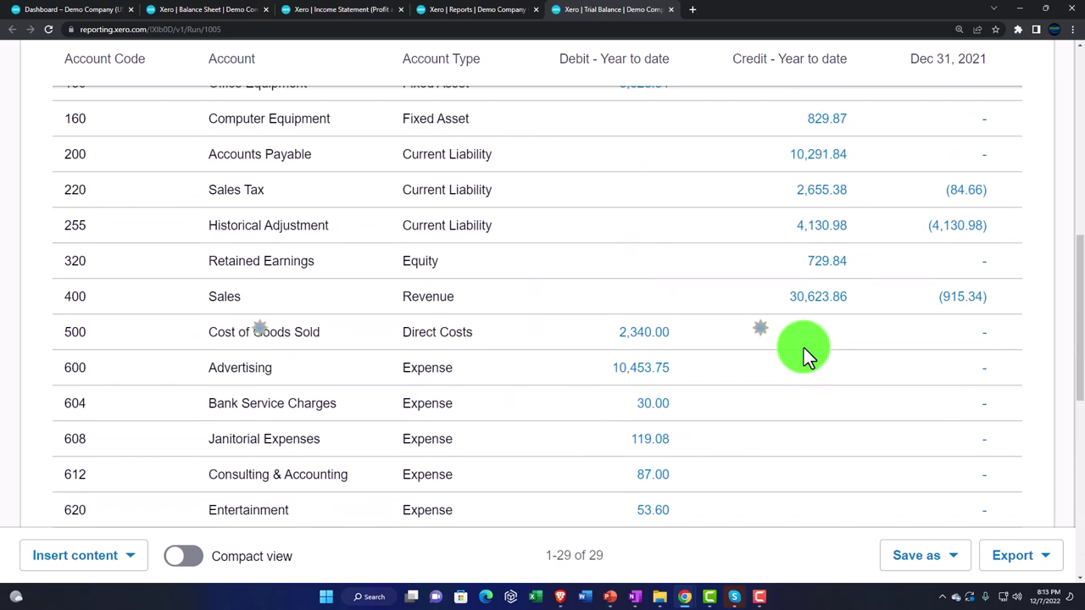
scroll(804, 347, "up", 3)
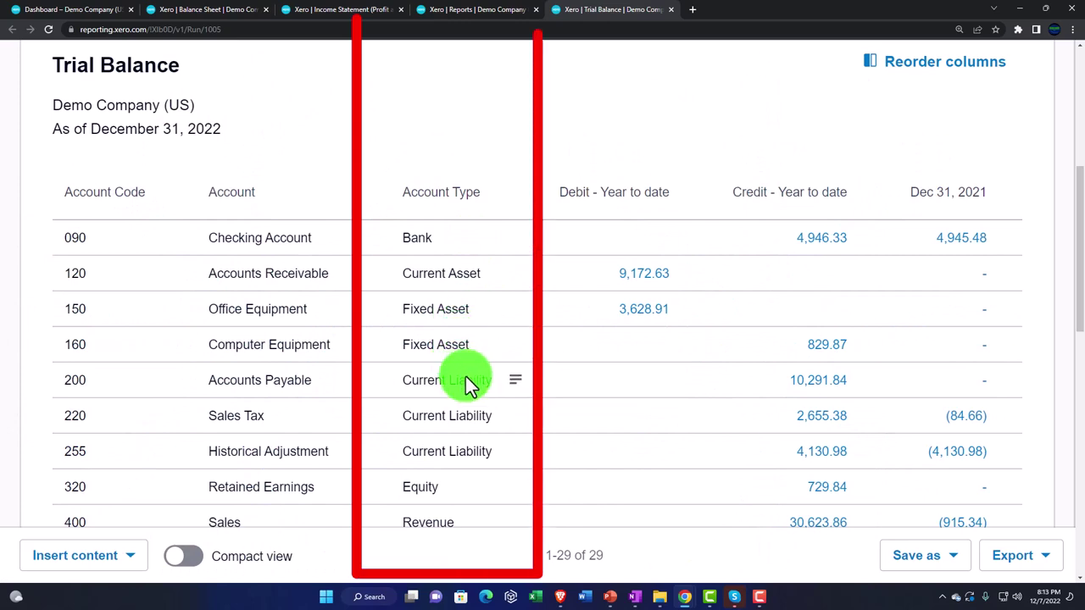
Examine the Account Type column of the Trial Balance, from assets and liabilities to revenue and expenses
scroll(468, 383, "down", 1)
scroll(475, 394, "down", 2)
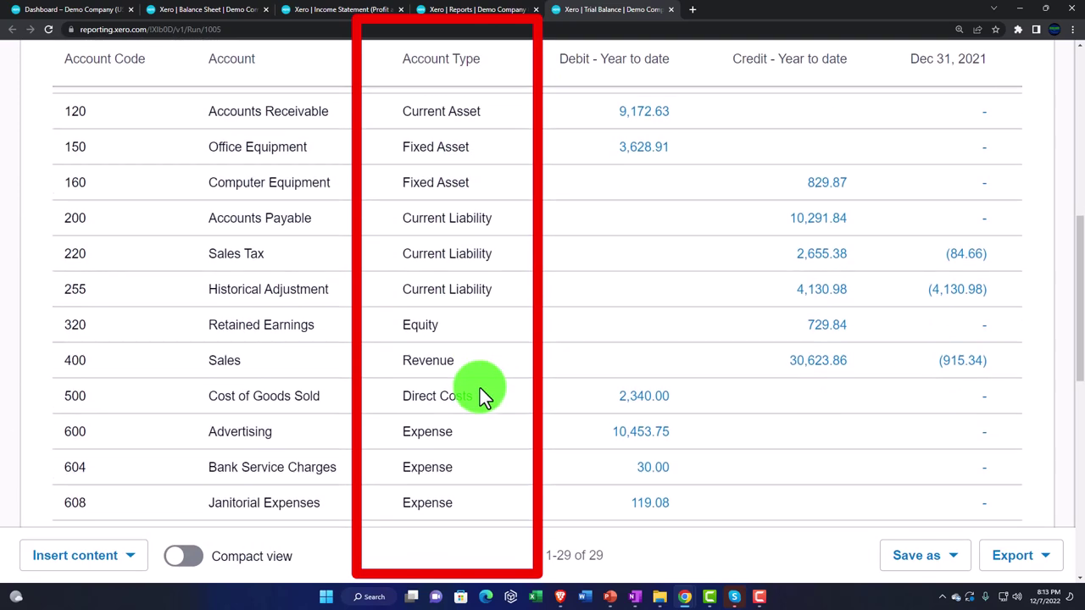
scroll(480, 388, "down", 2)
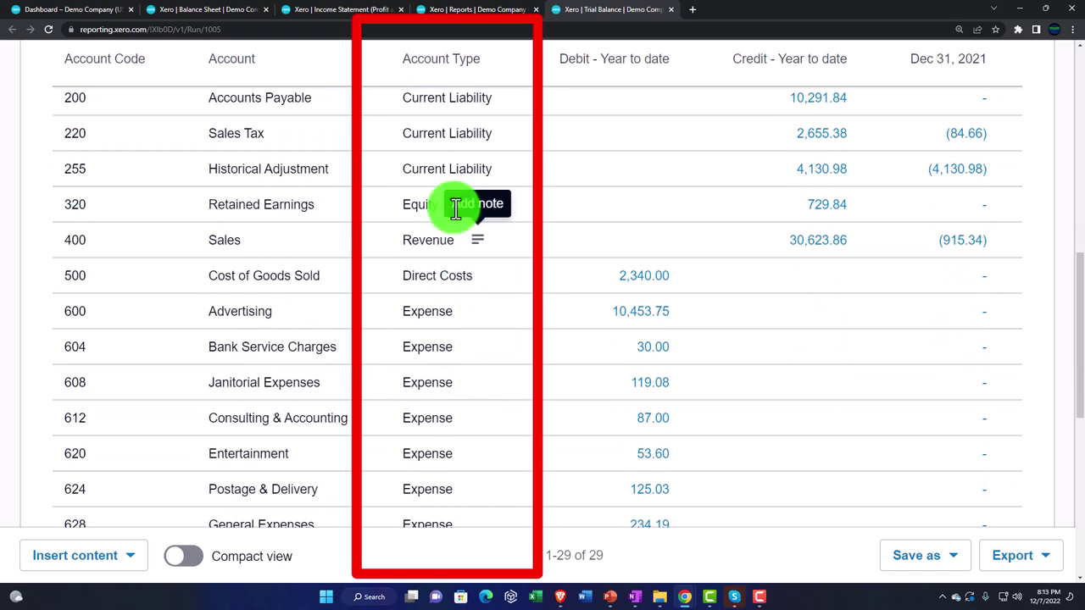
scroll(552, 408, "up", 10)
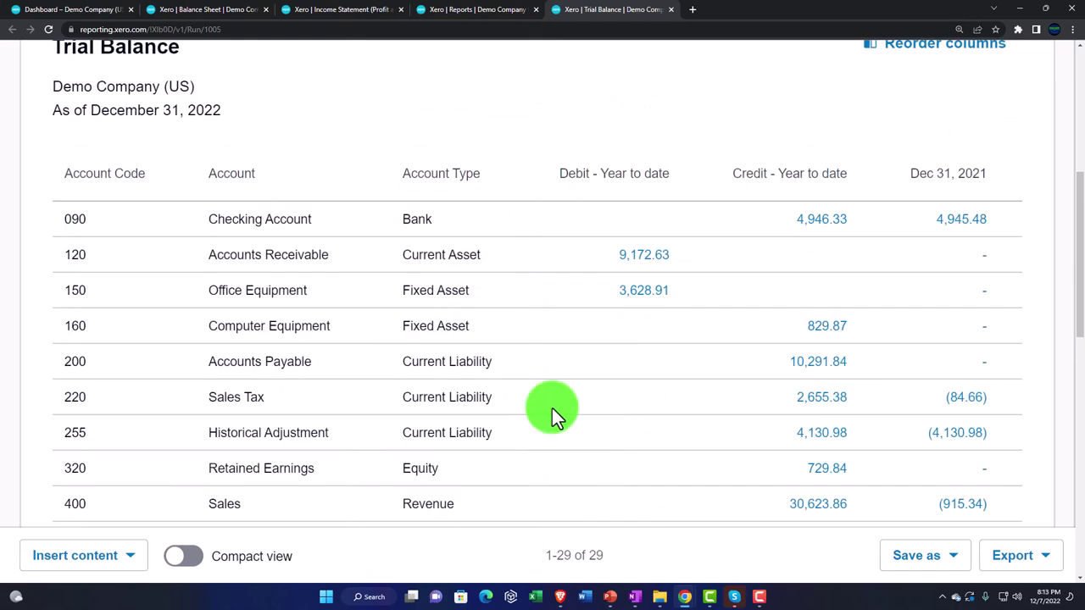
Close the Trial Balance and open the Account Transactions report in a new browser tab
left_click(674, 10)
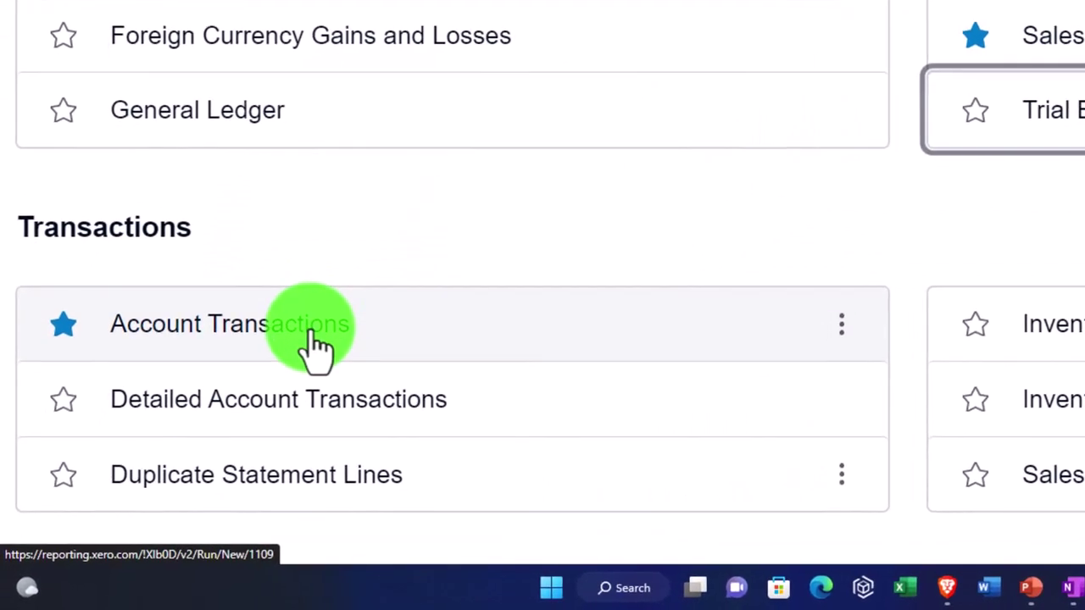
right_click(316, 343)
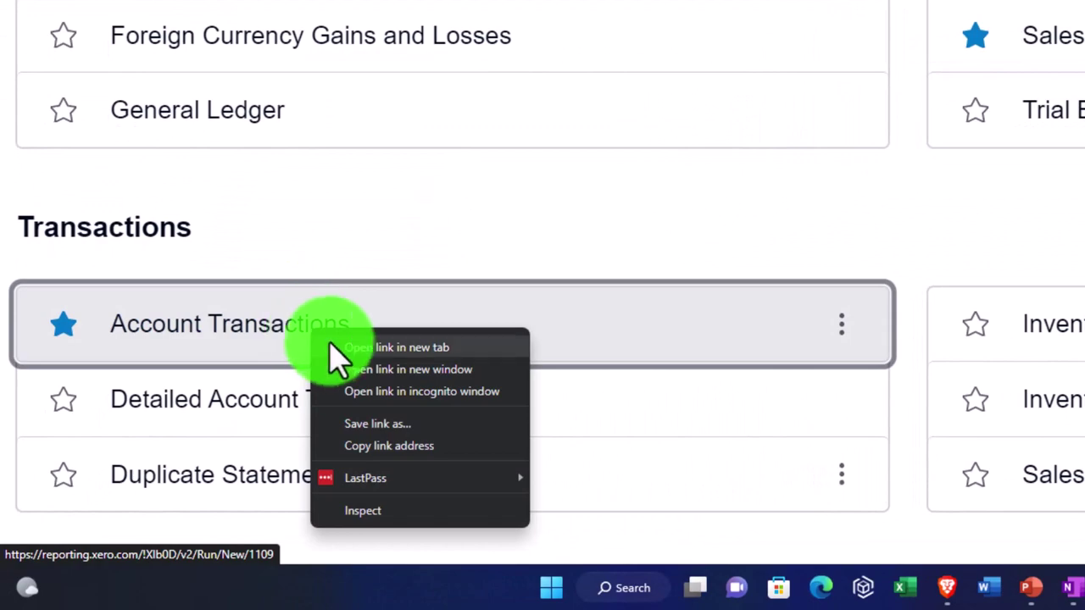
left_click(335, 356)
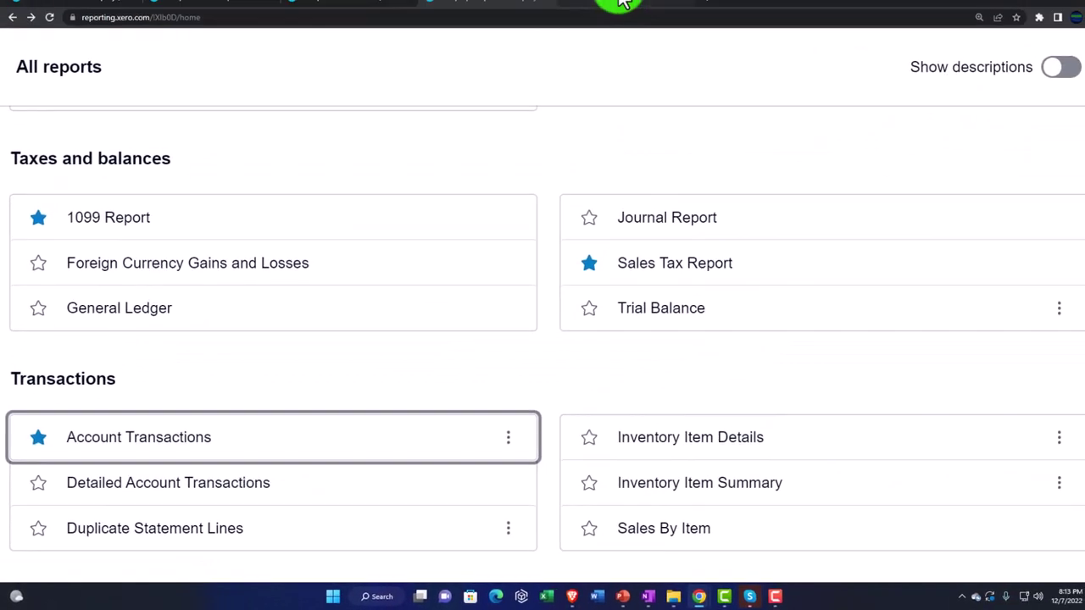
left_click(623, 3)
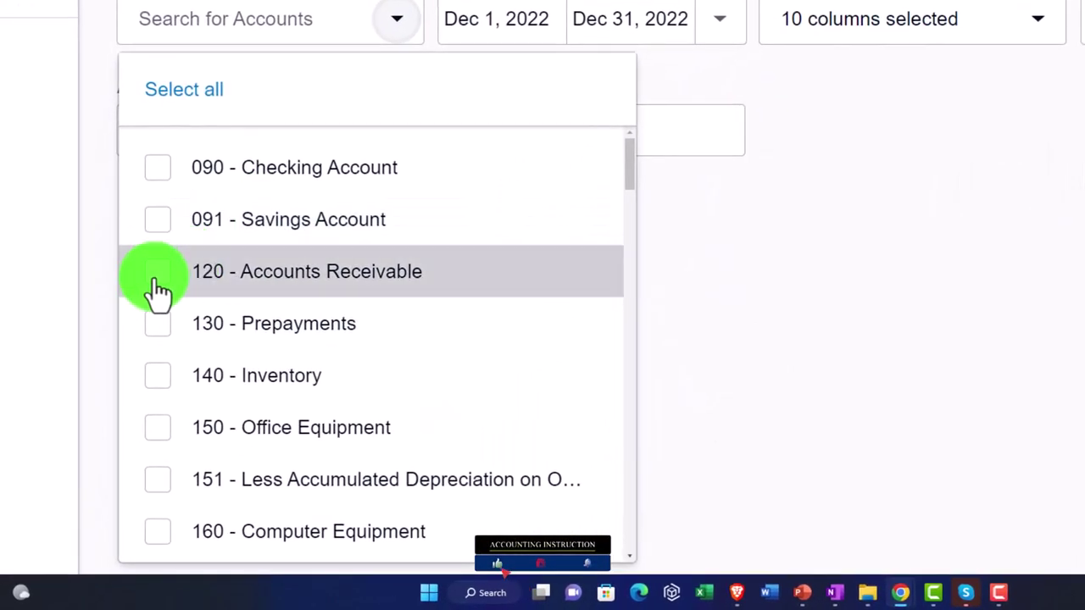
Run the Account Transactions report for 120 - Accounts Receivable and review its December 2022 transactions
left_click(158, 289)
left_click(1000, 200)
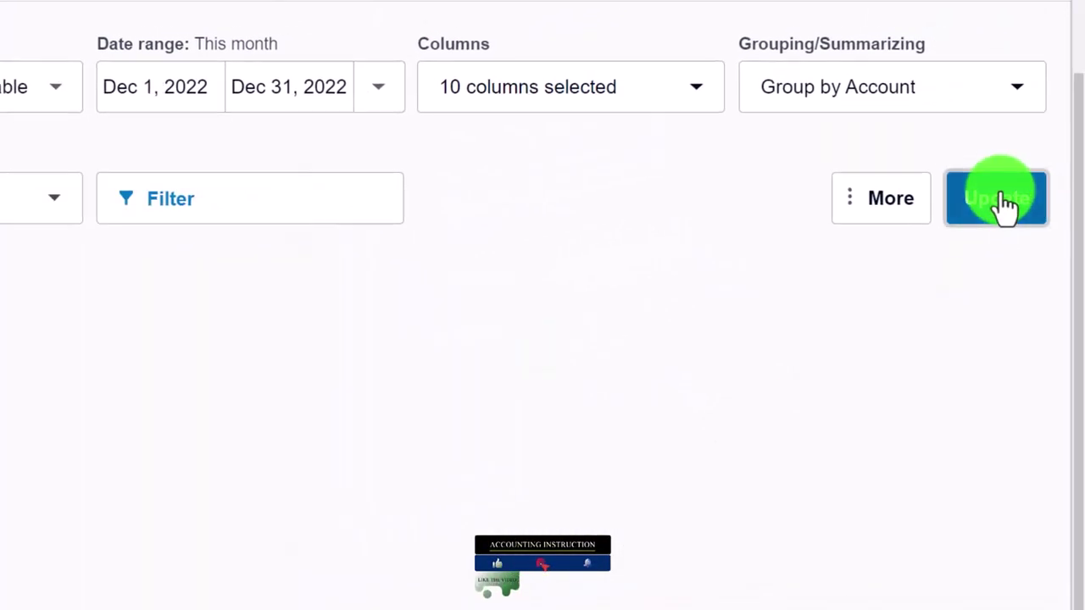
scroll(830, 411, "down", 3)
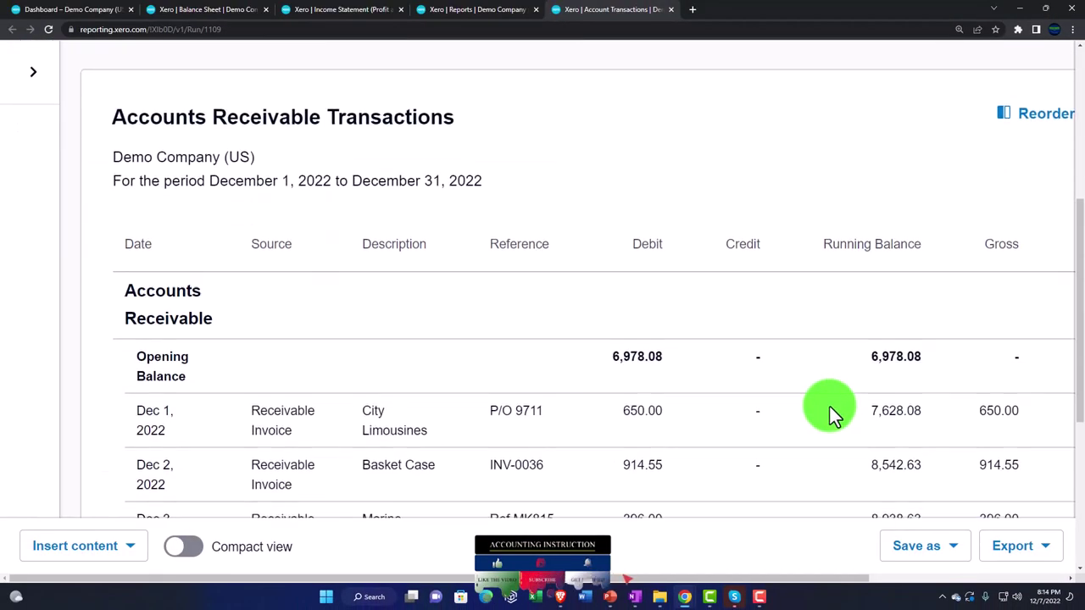
scroll(830, 411, "down", 5)
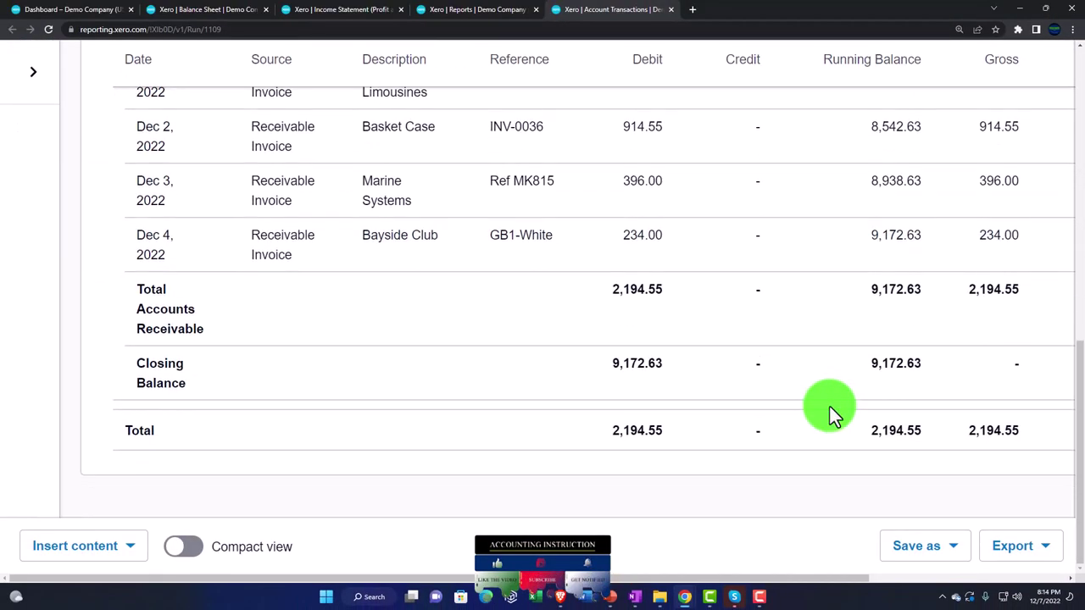
scroll(831, 411, "up", 10)
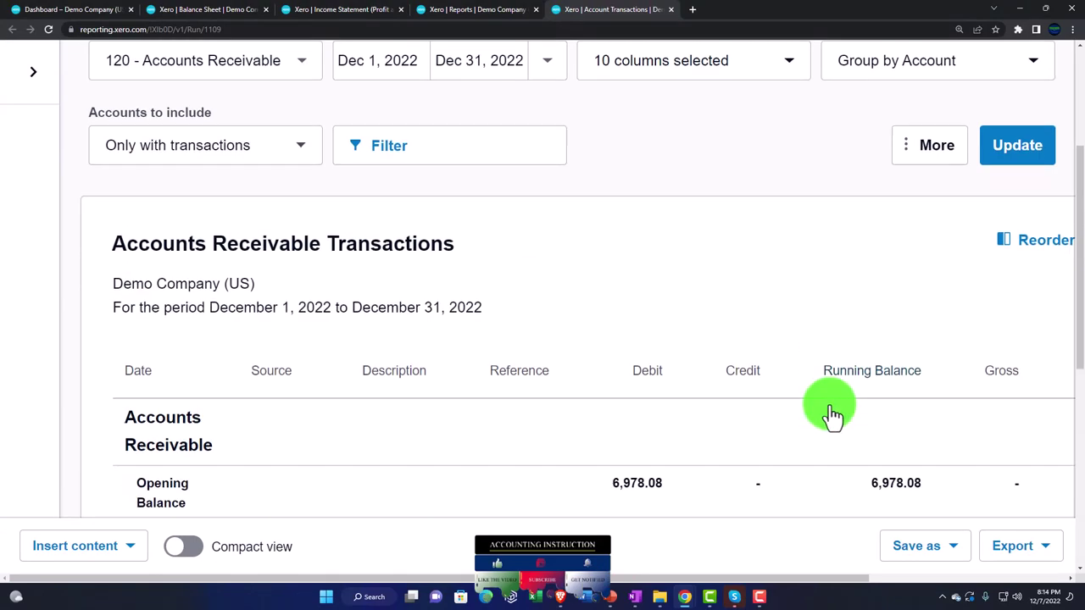
Include every account in the Account Transactions report and update it
scroll(831, 414, "down", 3)
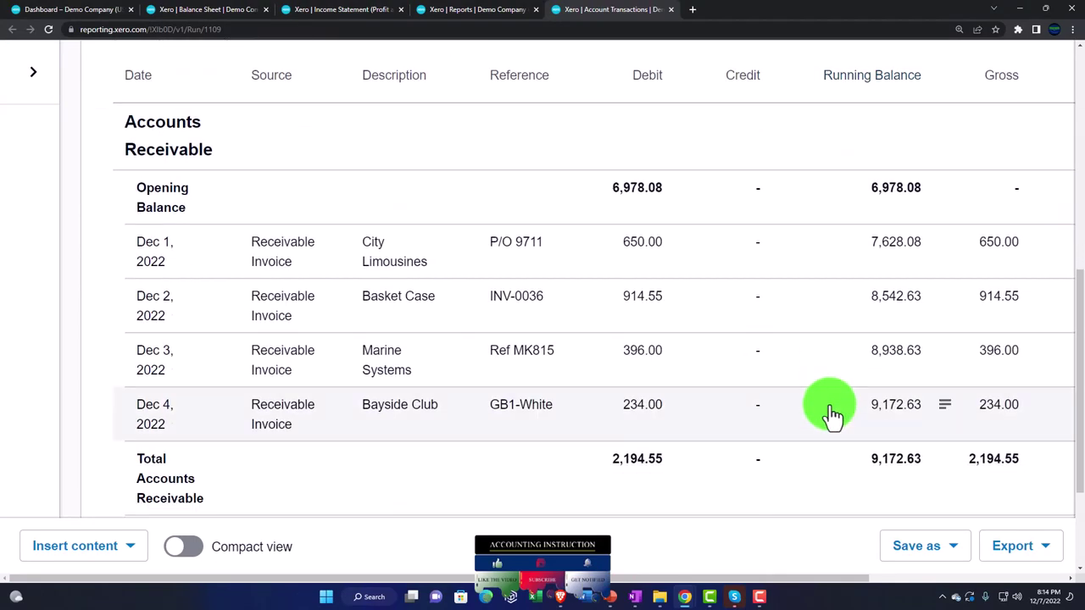
scroll(835, 416, "up", 3)
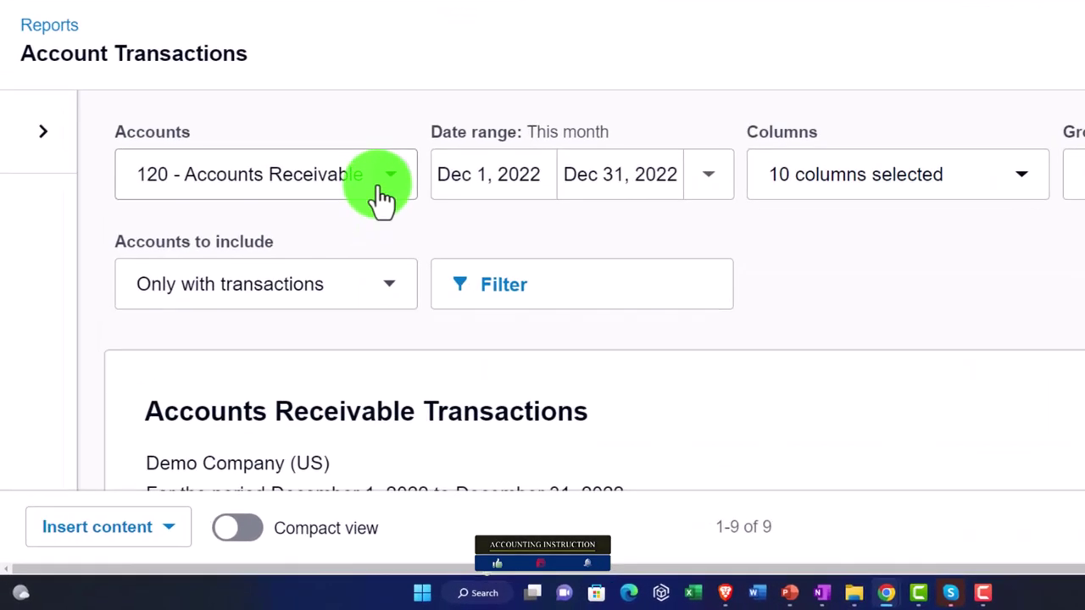
left_click(449, 123)
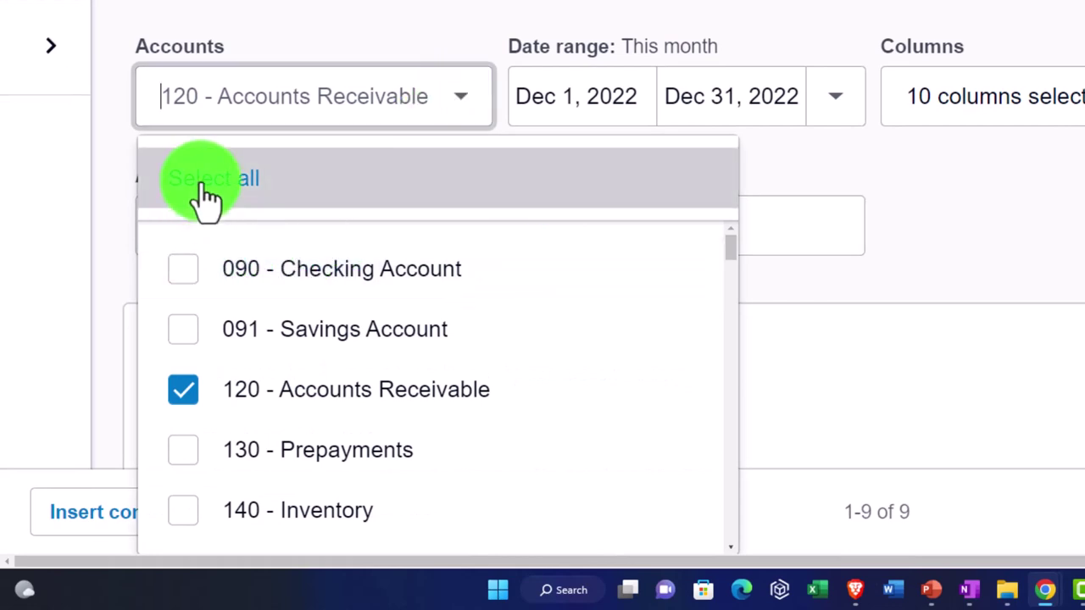
left_click(199, 194)
scroll(377, 339, "down", 20)
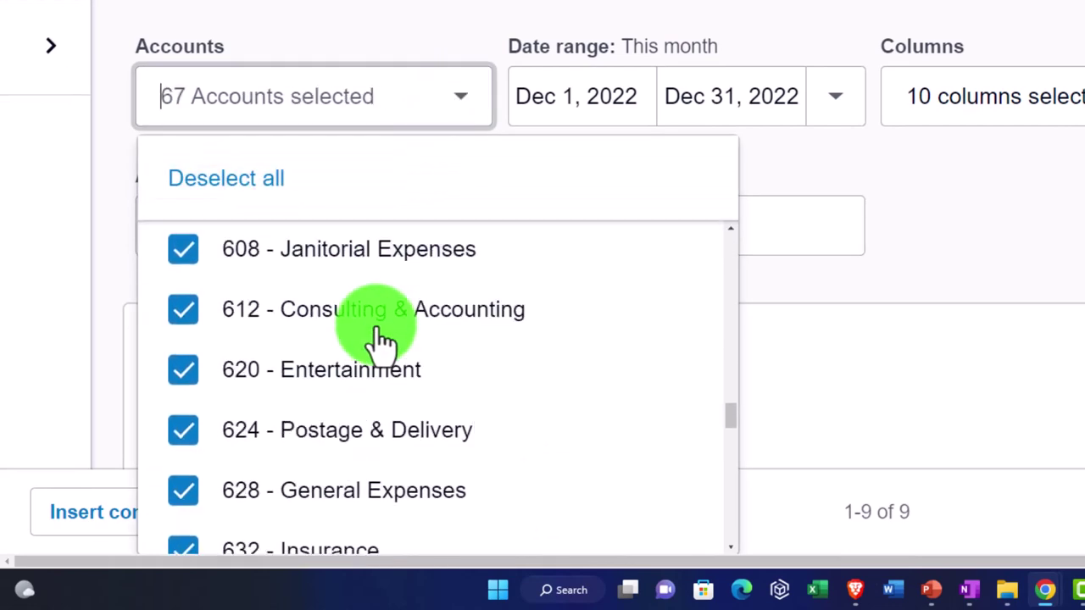
scroll(382, 339, "down", 5)
left_click(1021, 250)
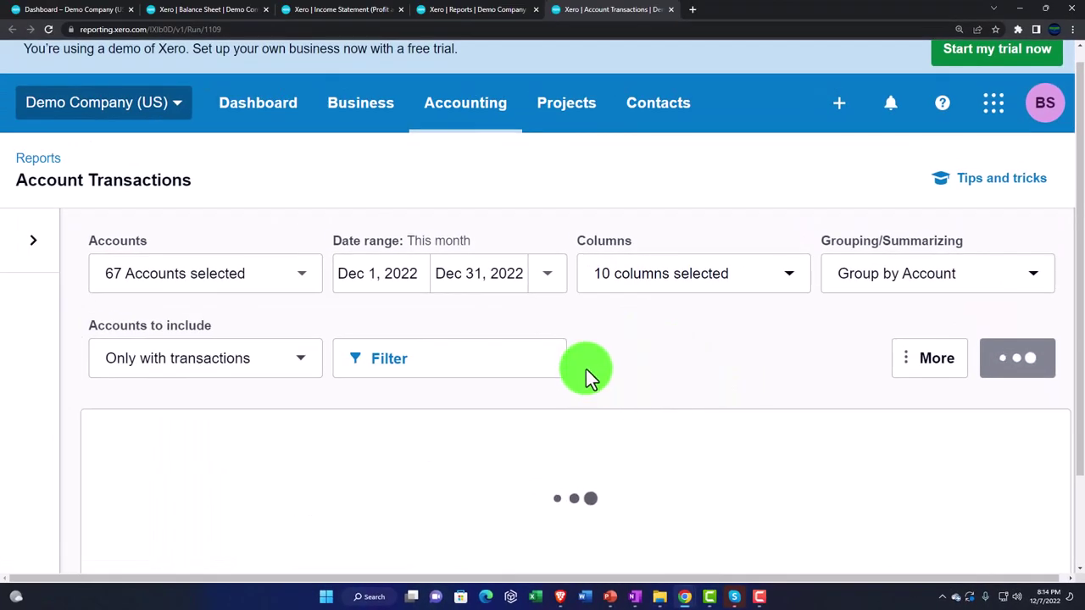
Read through the all-accounts transaction listing, from Accounts Payable and Receivable through Checking Account, Cost of Goods Sold and Inventory
scroll(591, 356, "down", 5)
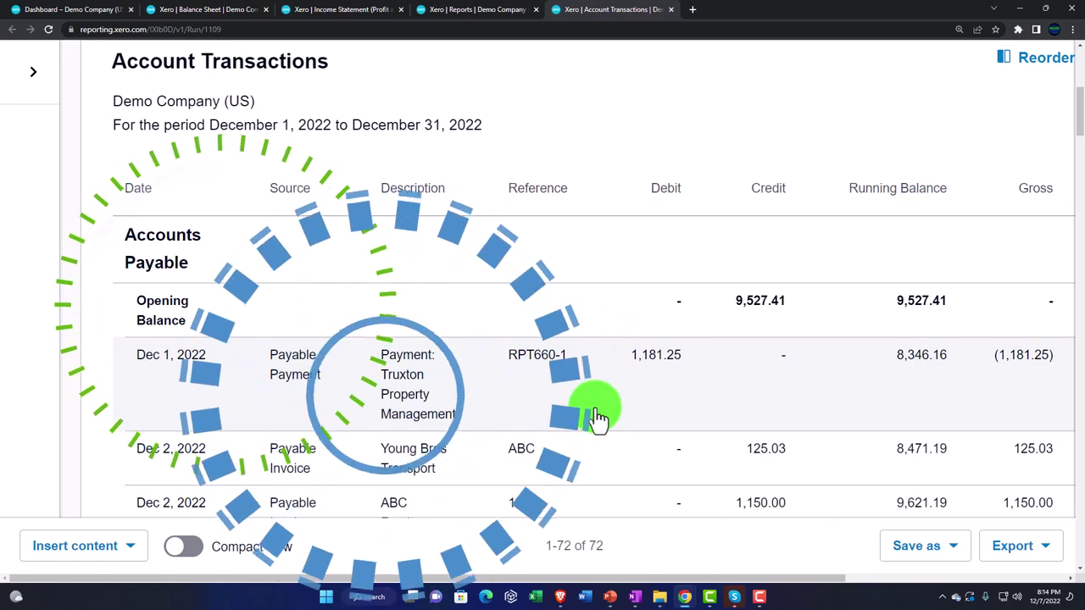
scroll(598, 416, "down", 2)
scroll(597, 416, "down", 3)
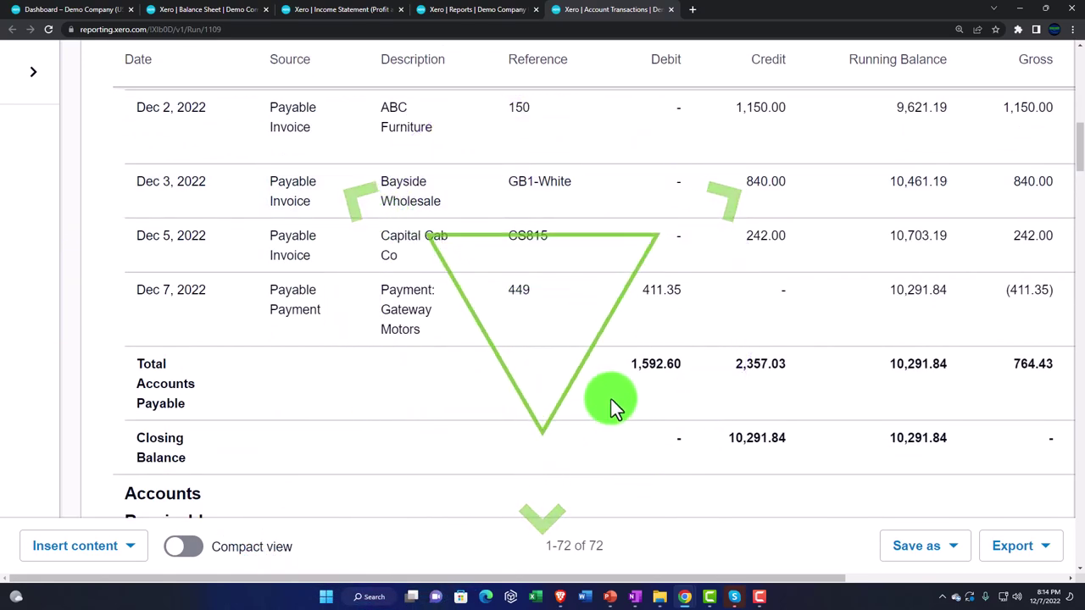
scroll(613, 407, "down", 3)
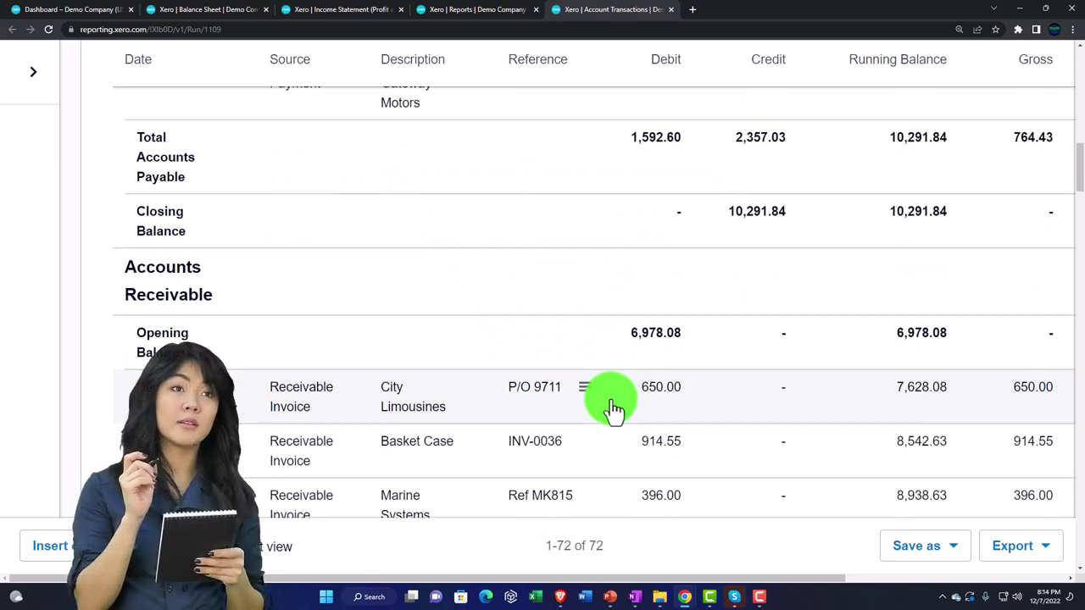
scroll(611, 400, "down", 4)
scroll(611, 399, "down", 7)
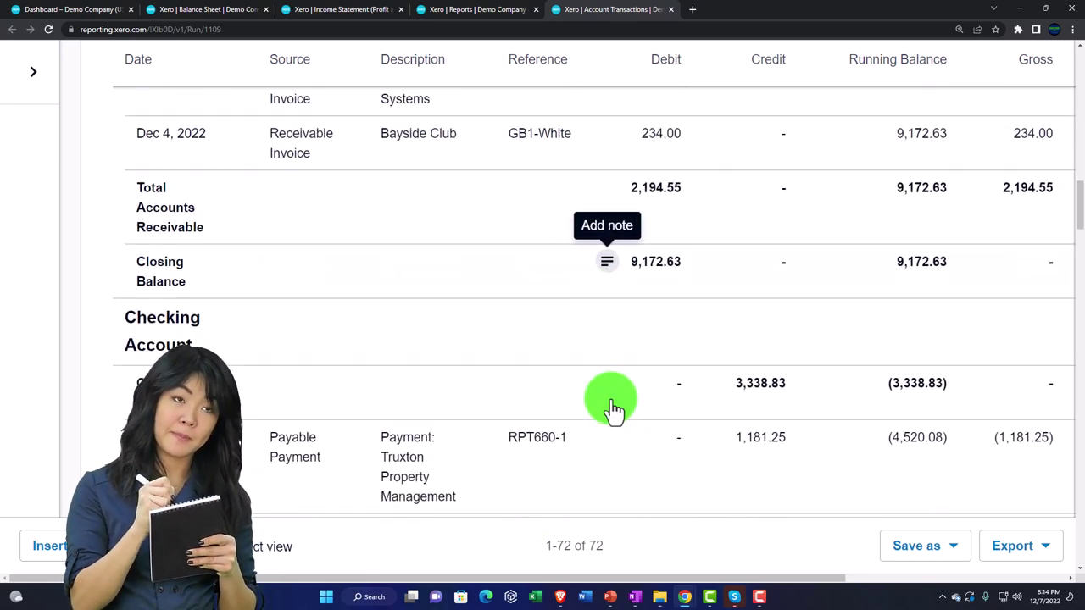
scroll(611, 399, "down", 10)
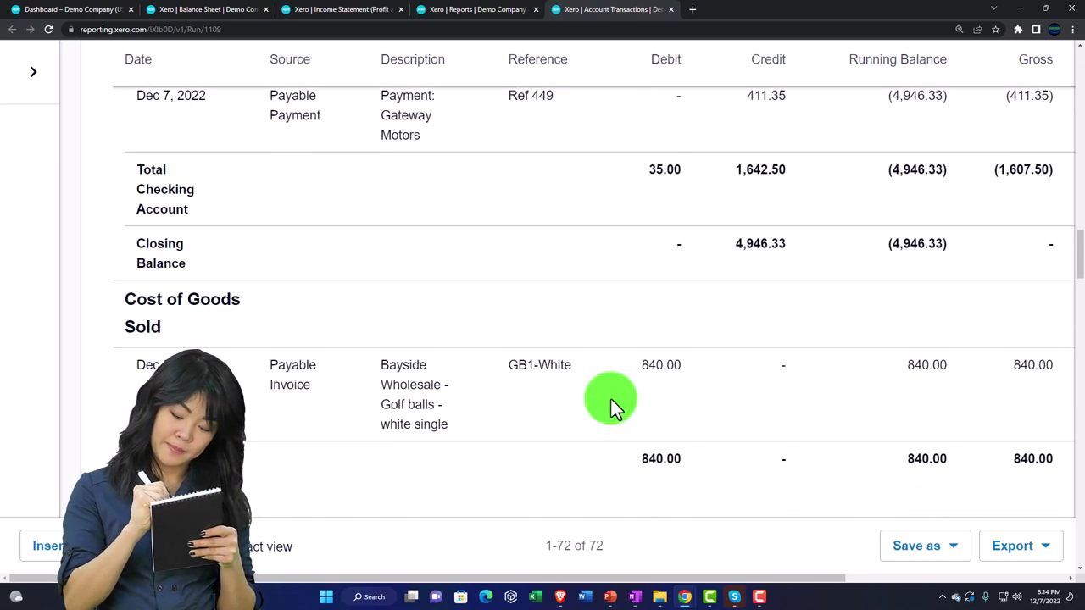
scroll(611, 399, "down", 10)
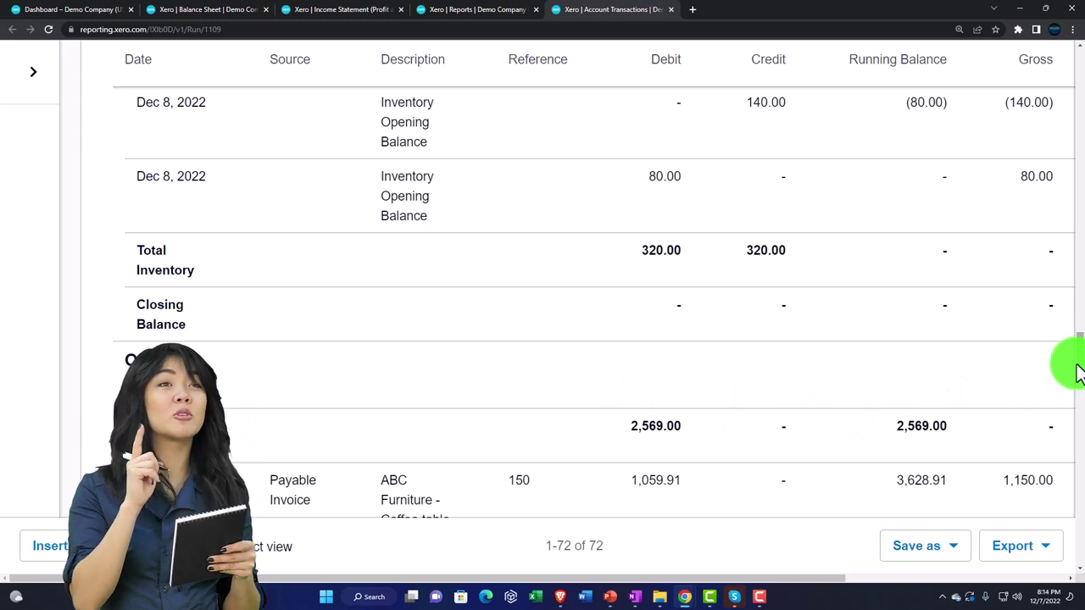
left_click_drag(1077, 373, 1079, 85)
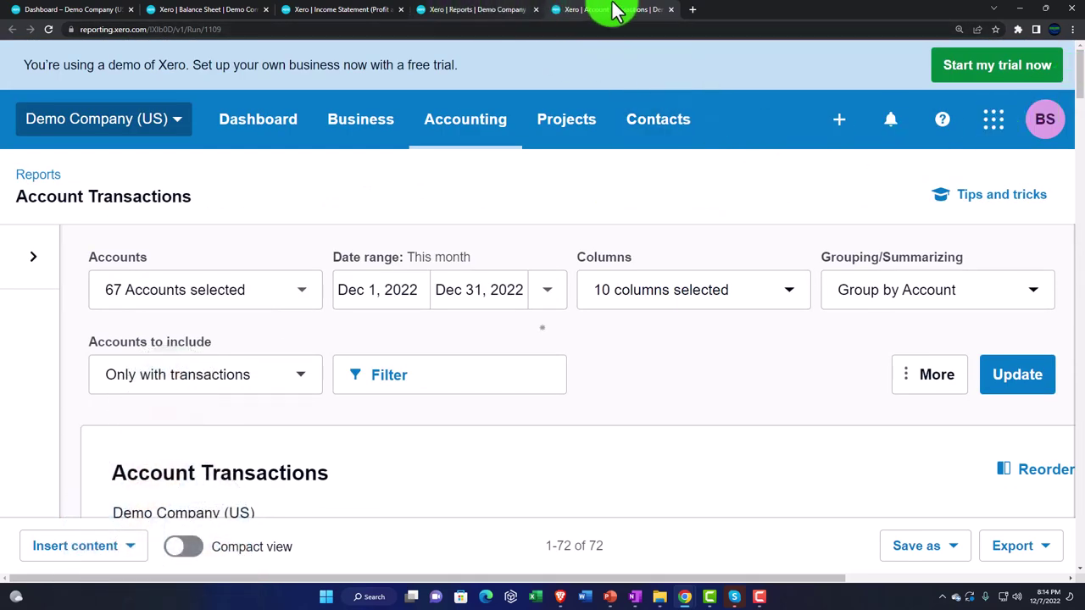
Close the Account Transactions report and review the equity, liabilities and assets on the Balance Sheet
left_click(670, 10)
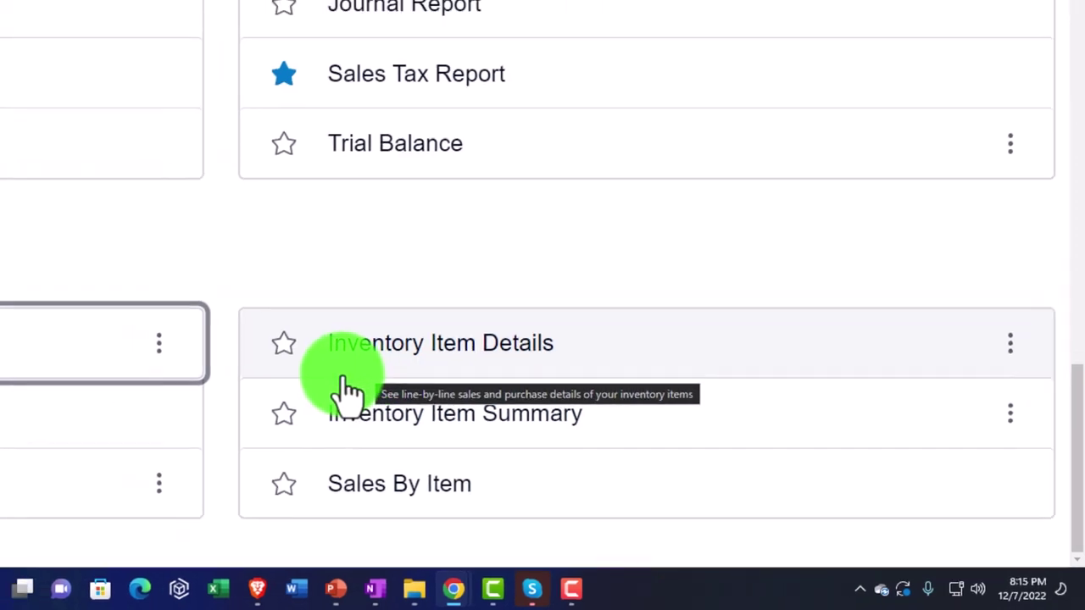
left_click(208, 7)
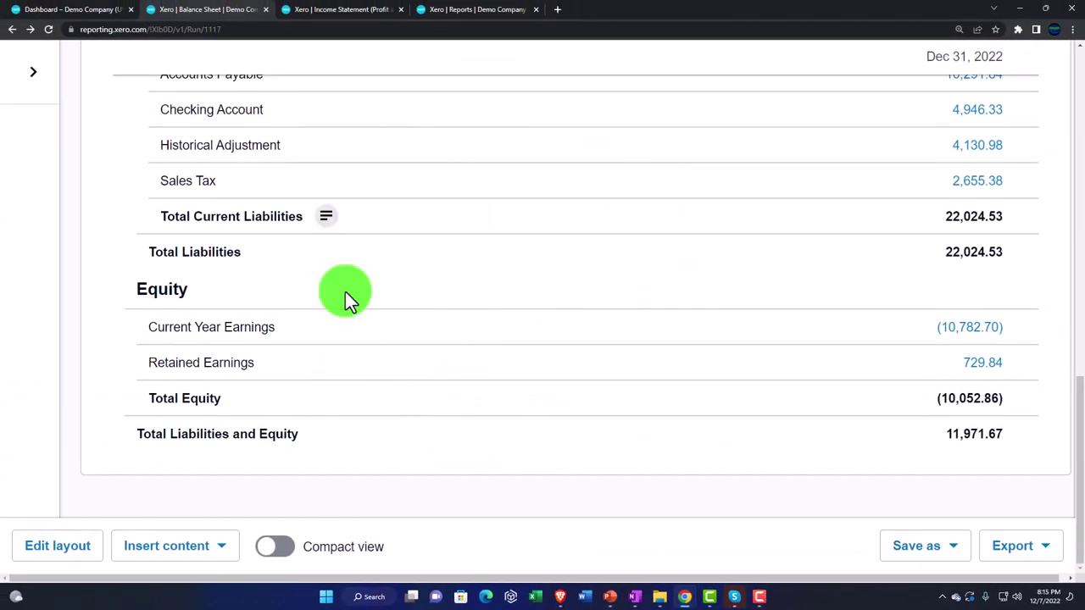
scroll(393, 441, "up", 8)
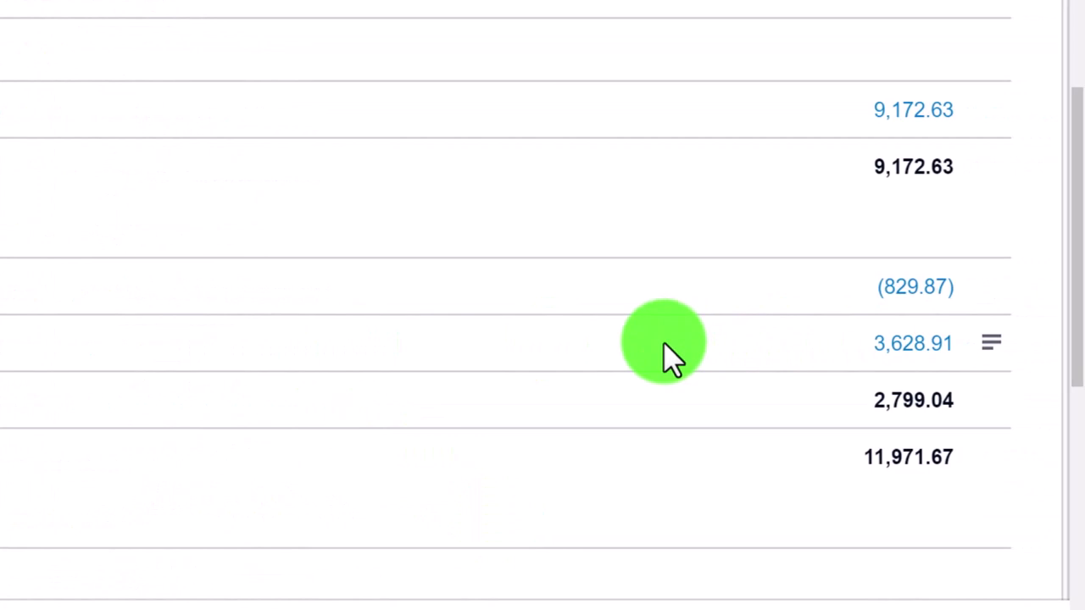
Return to the Reports list and look over its groups, from Transactions up to Favorites and Financial performance
left_click(473, 10)
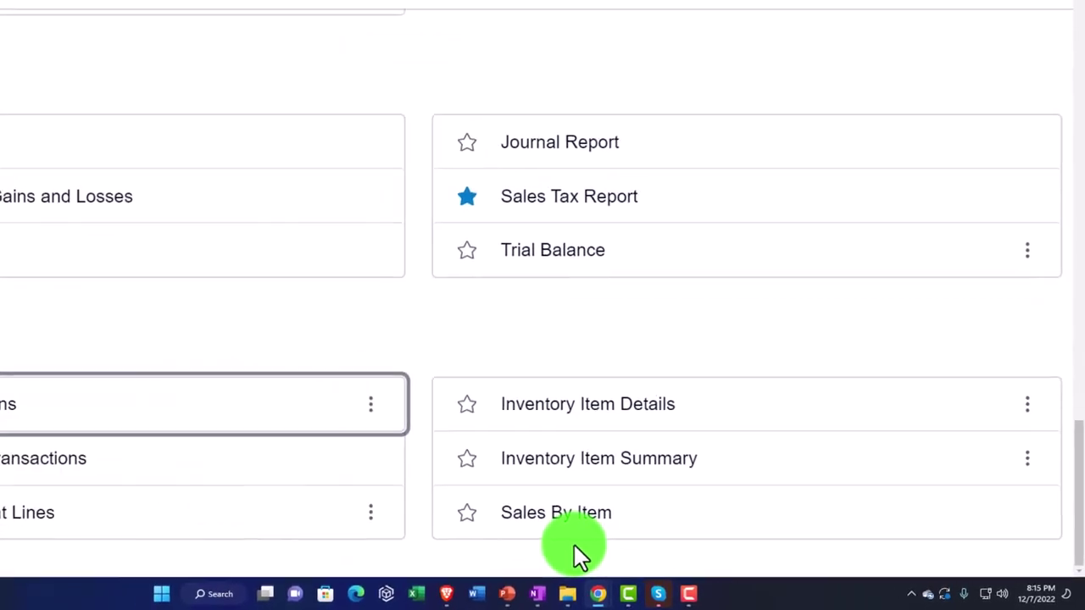
scroll(601, 548, "up", 10)
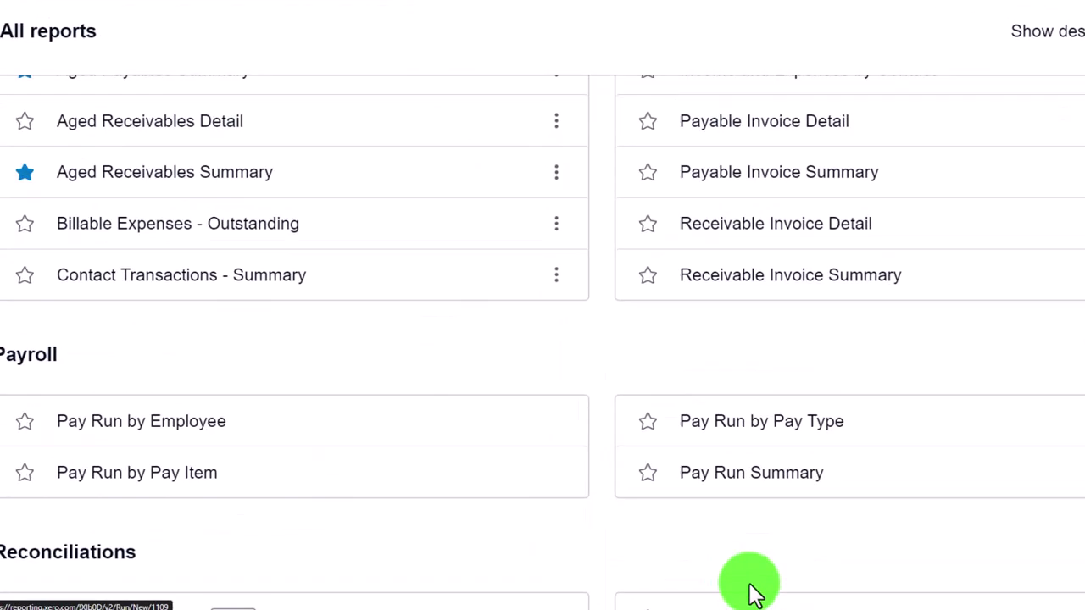
scroll(750, 594, "up", 15)
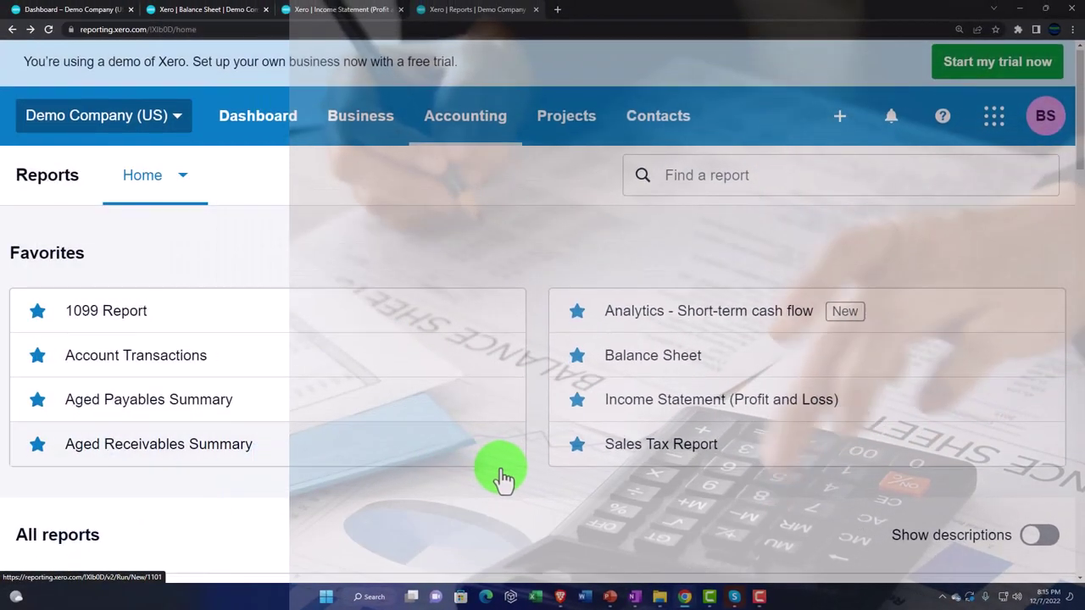
scroll(449, 463, "down", 3)
scroll(504, 479, "down", 3)
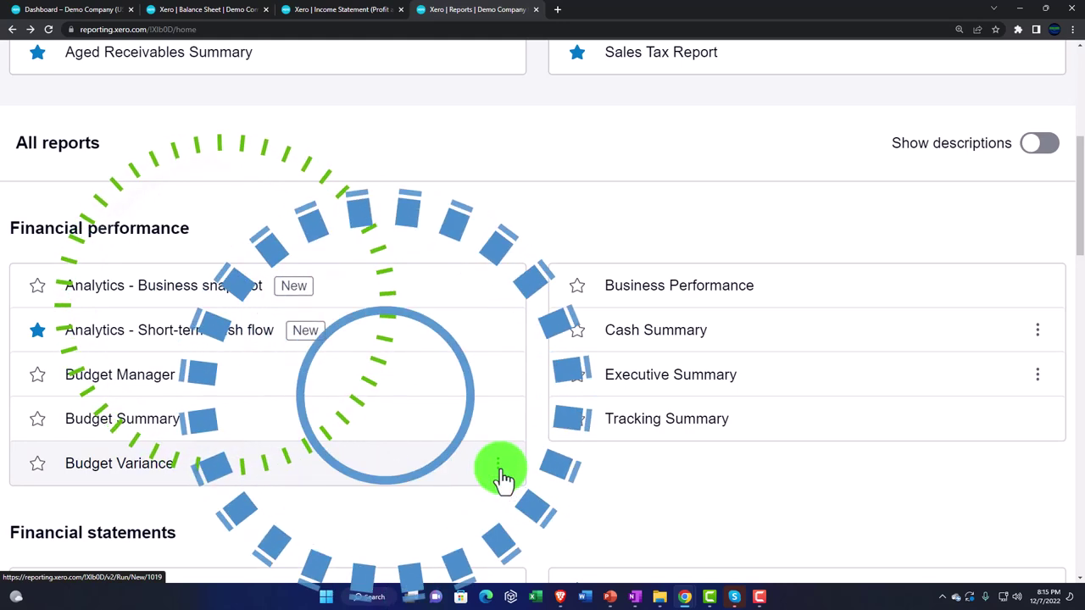
Review the Income Statement (Profit and Loss) from its date range through income and operating expenses to Net Income
left_click(357, 15)
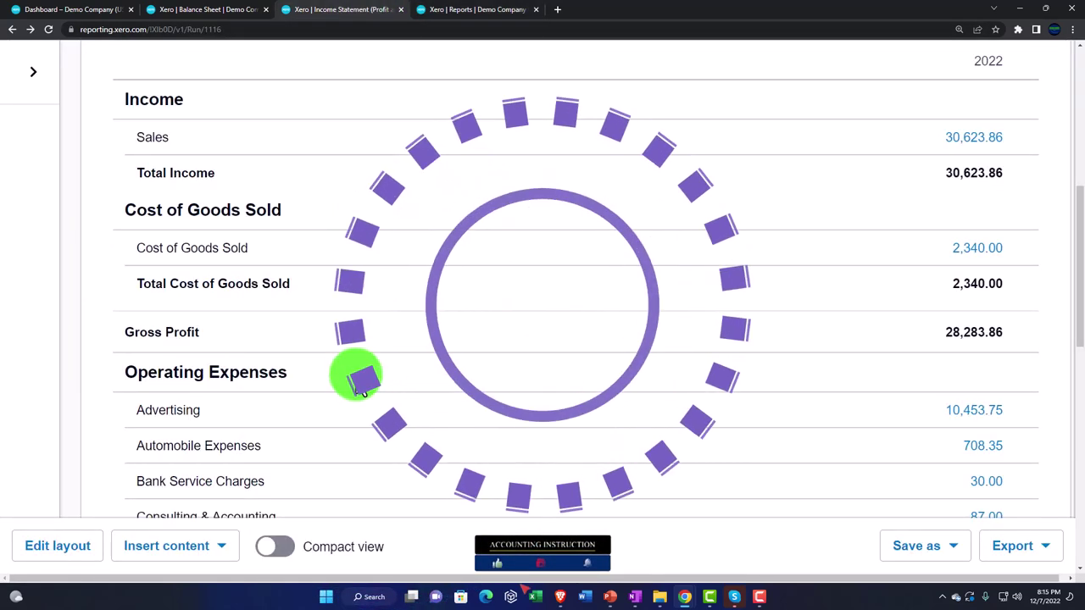
scroll(363, 385, "up", 5)
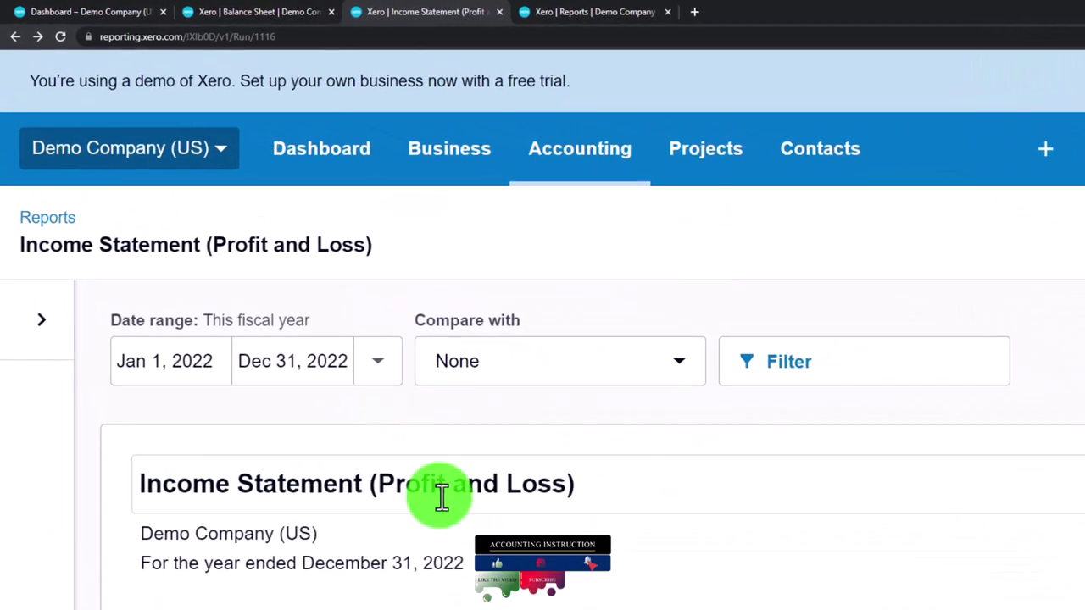
scroll(506, 593, "down", 8)
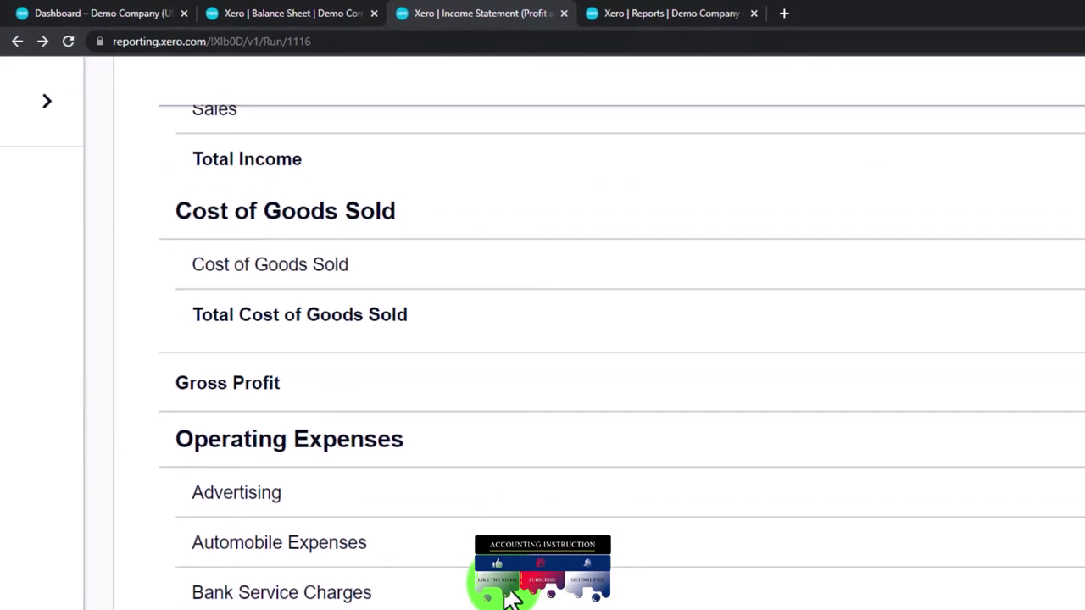
scroll(512, 598, "down", 10)
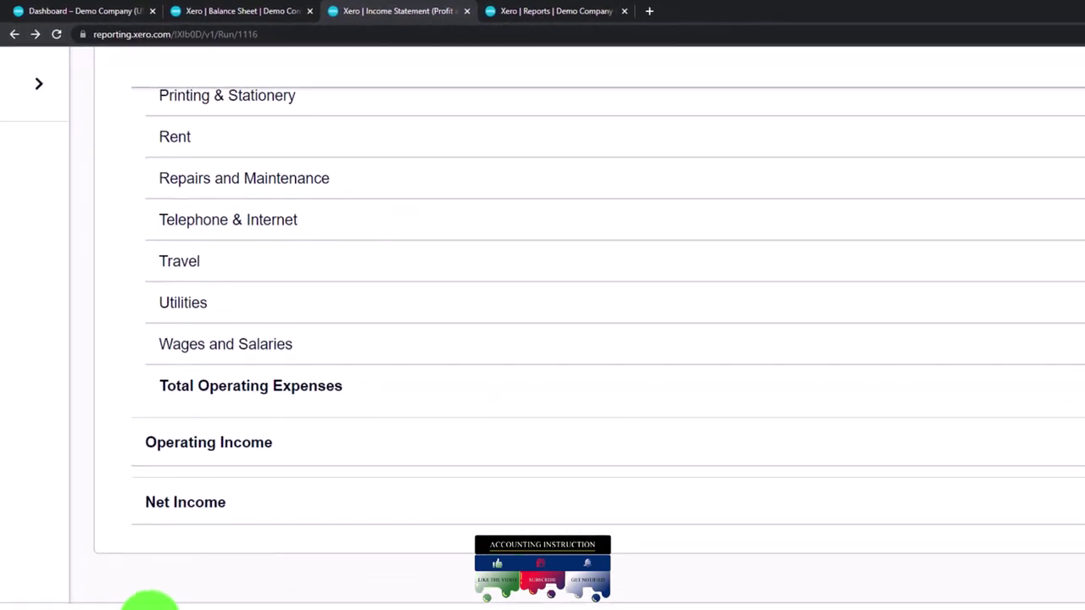